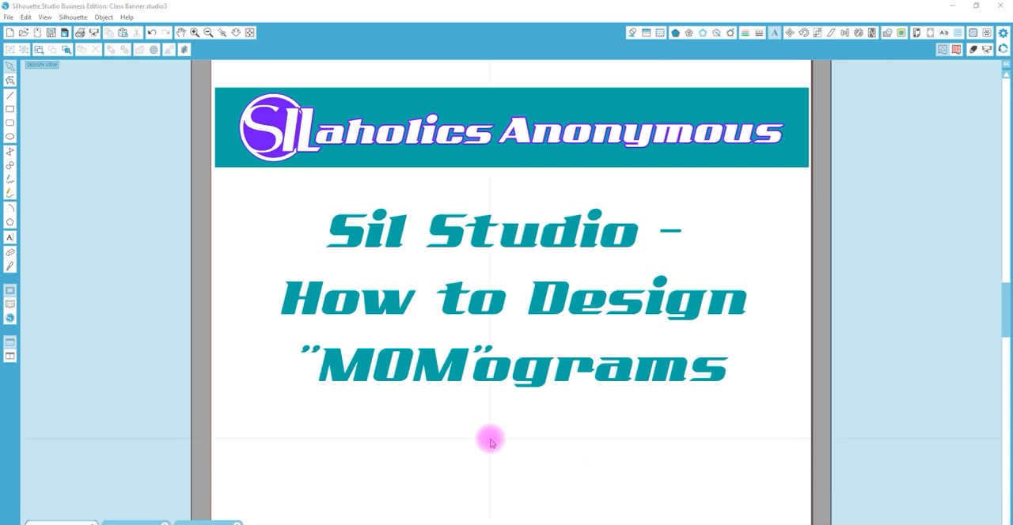
# Switch to the Untitled-11 document and draw a circle about 1.68 in across near the top of the page
pyautogui.click(228, 521)
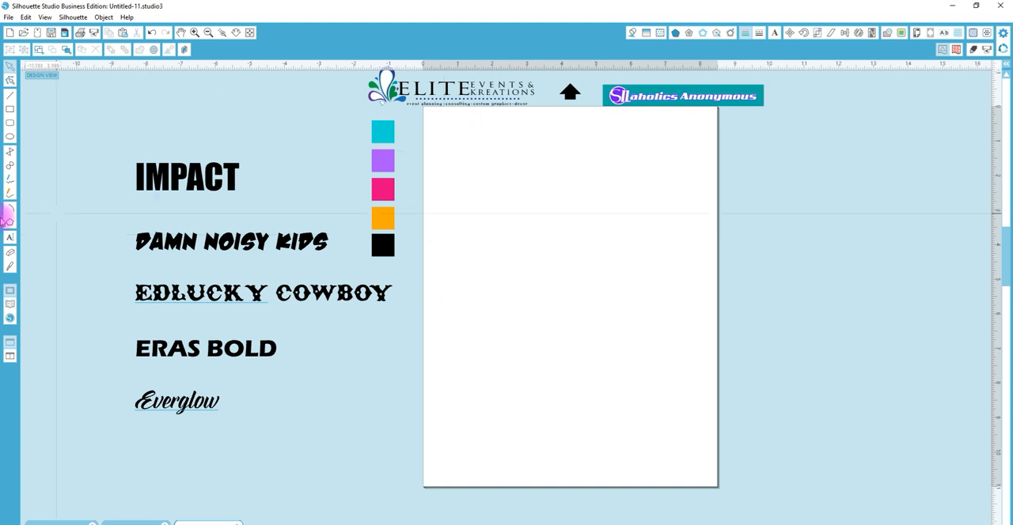
pyautogui.click(9, 137)
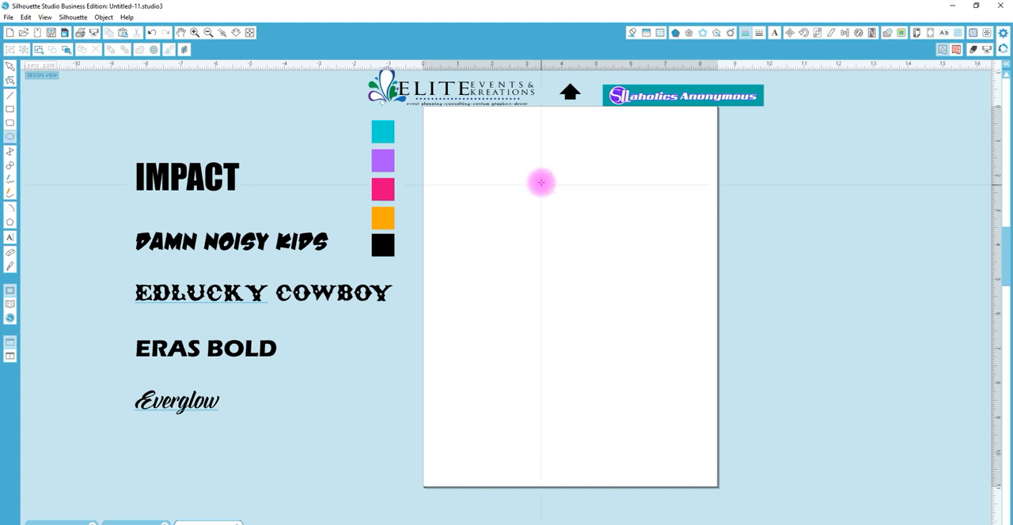
pyautogui.moveTo(539, 174); pyautogui.dragTo(576, 195)
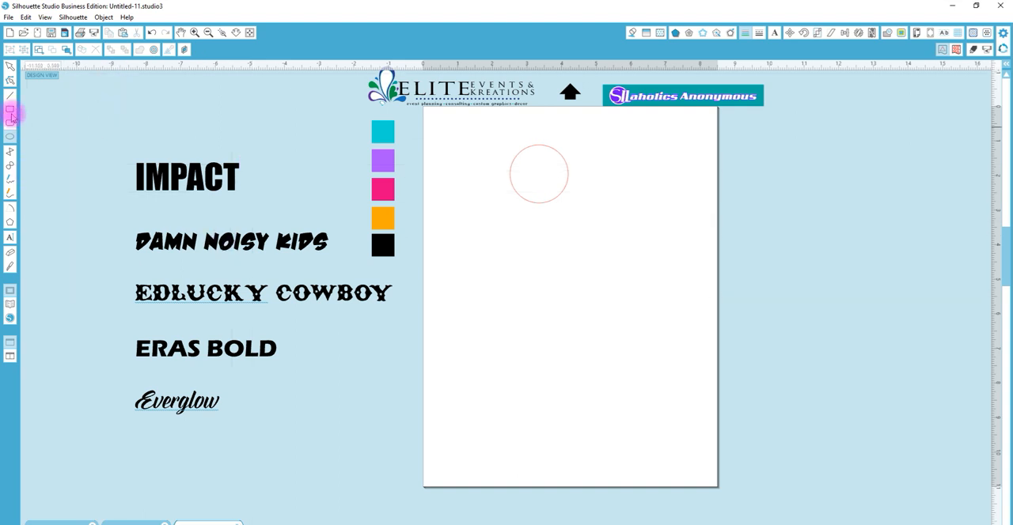
# Copy the IMPACT sample text onto the page just below the circle, leaving the original in place
pyautogui.click(10, 72)
pyautogui.click(152, 174)
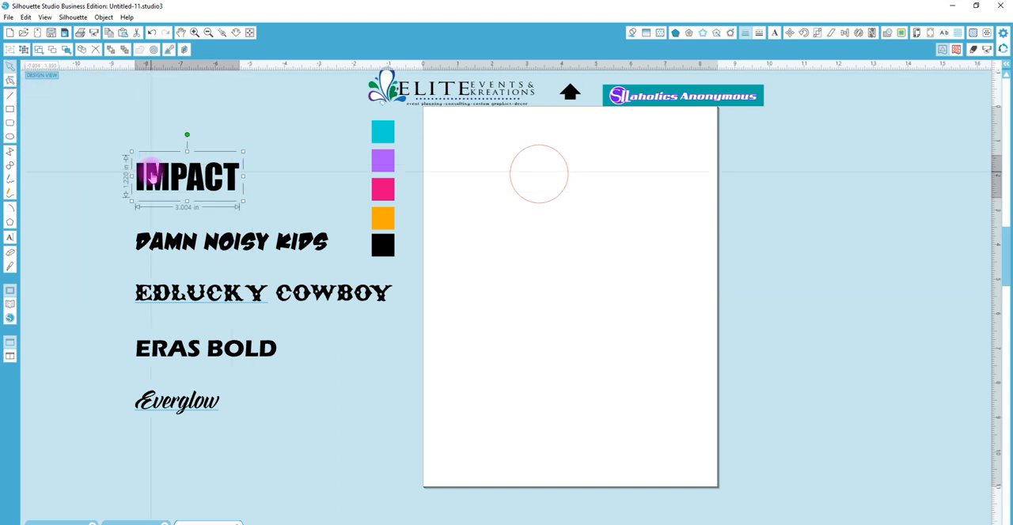
pyautogui.moveTo(152, 174); pyautogui.dragTo(490, 224)
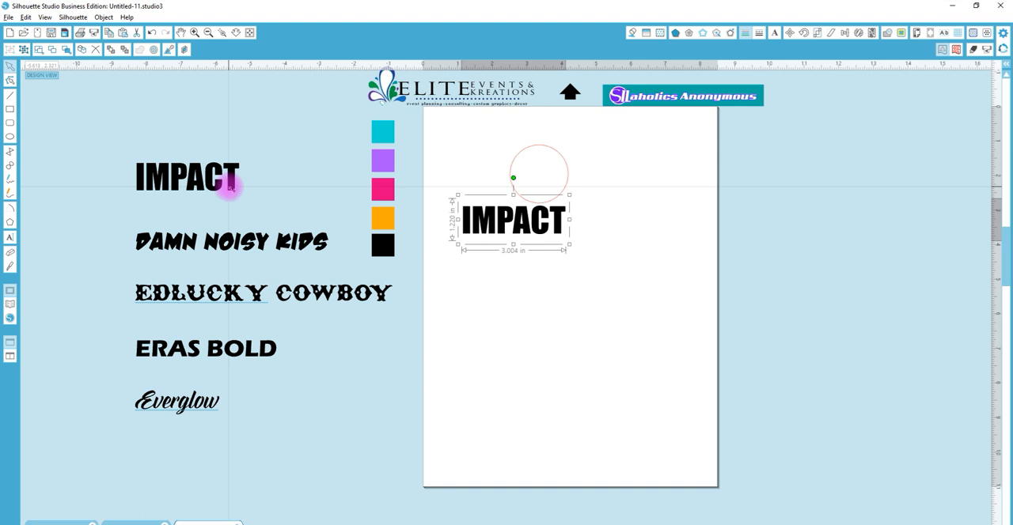
pyautogui.press('alt')
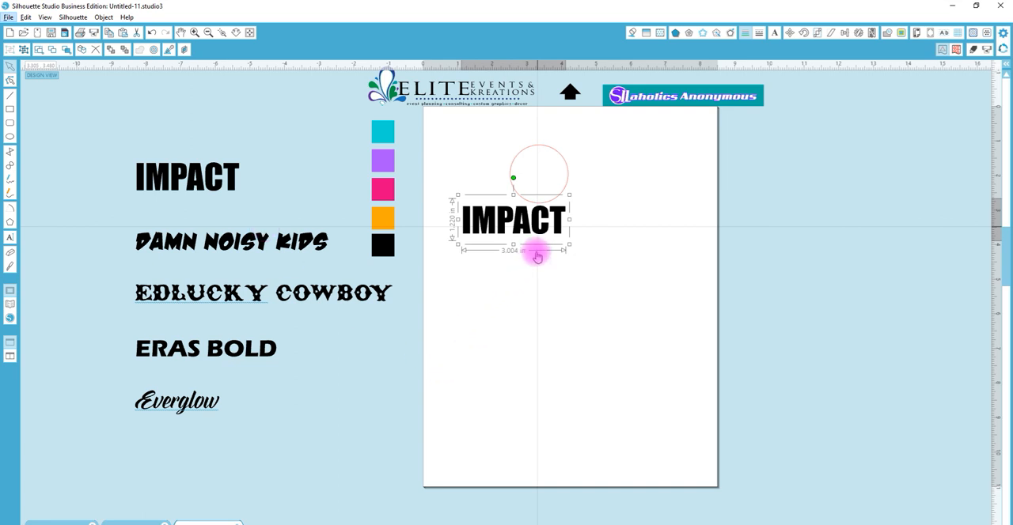
# Replace the wording of the copied IMPACT text with MOM in capitals
pyautogui.doubleClick(558, 229)
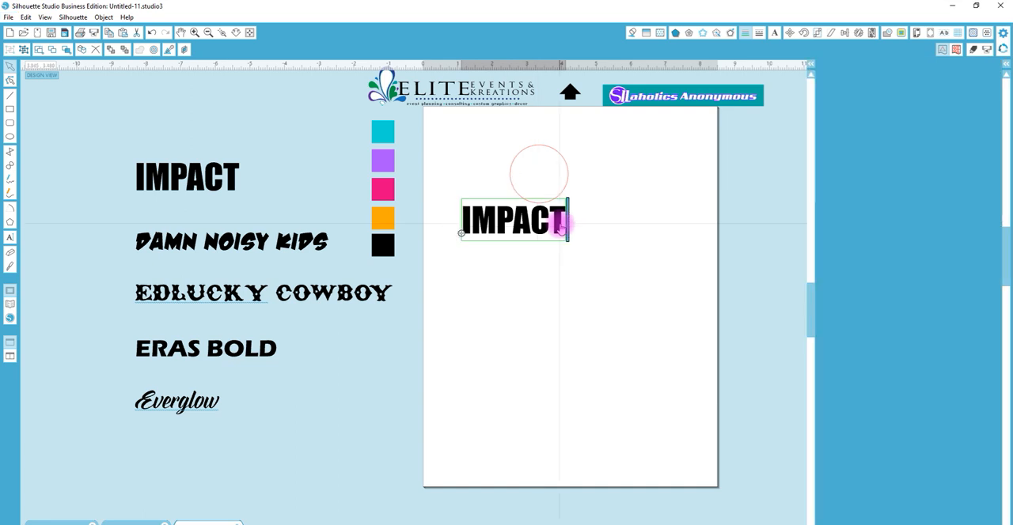
pyautogui.moveTo(466, 227); pyautogui.dragTo(339, 222)
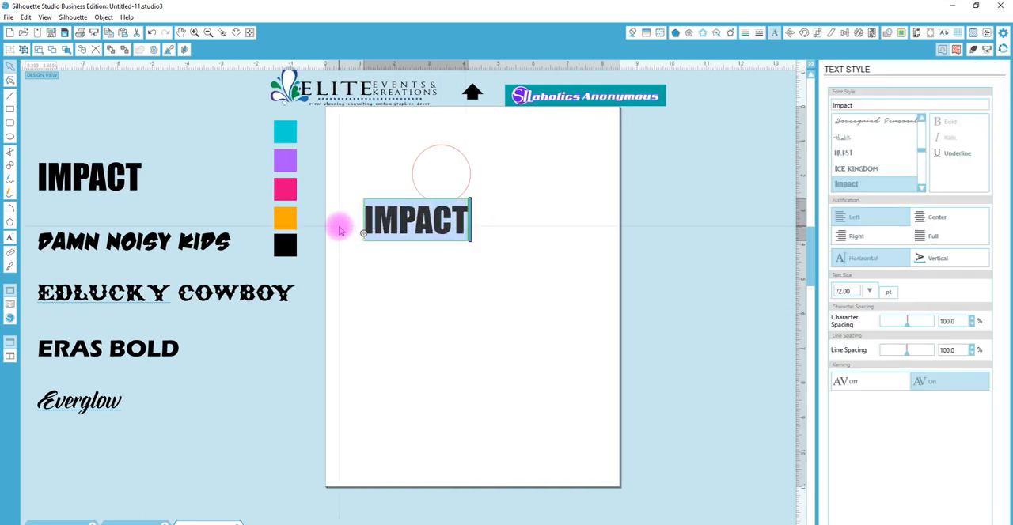
pyautogui.write('mom')
pyautogui.press('BackSpace')
pyautogui.press('BackSpace')
pyautogui.press('BackSpace')
pyautogui.write('MOM')
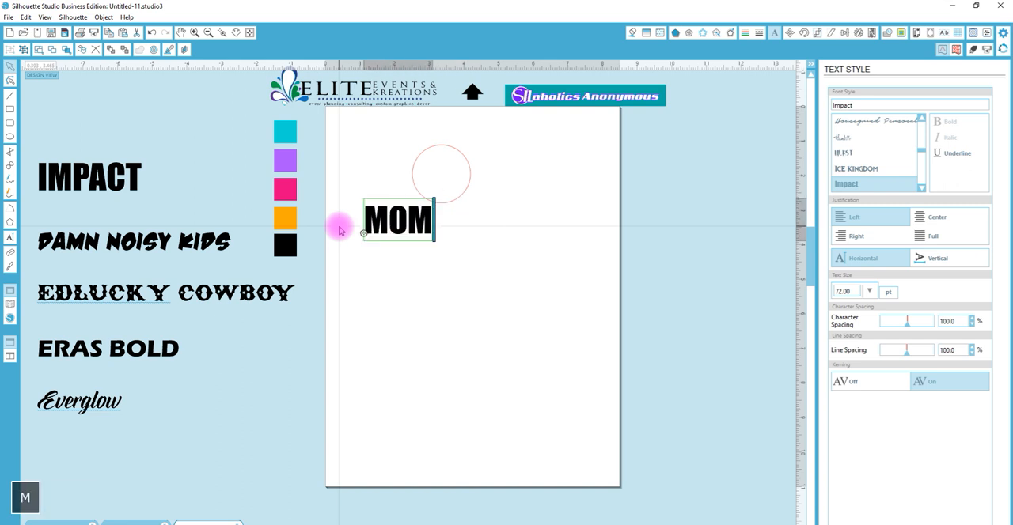
pyautogui.press('capslock')
# Move the MOM text over the circle and zoom in on both
pyautogui.click(459, 271)
pyautogui.moveTo(429, 224); pyautogui.dragTo(472, 180)
pyautogui.click(215, 73)
pyautogui.press('z')
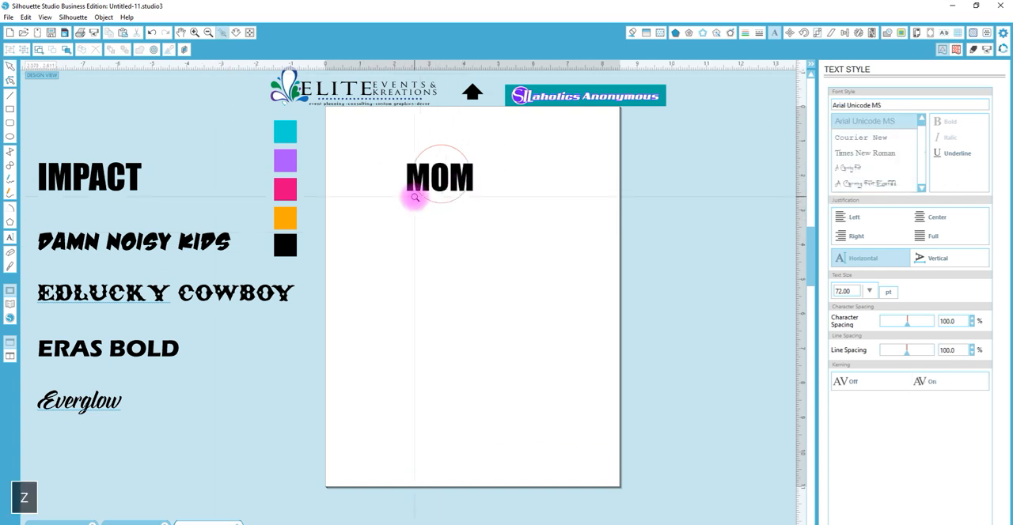
pyautogui.click(440, 153)
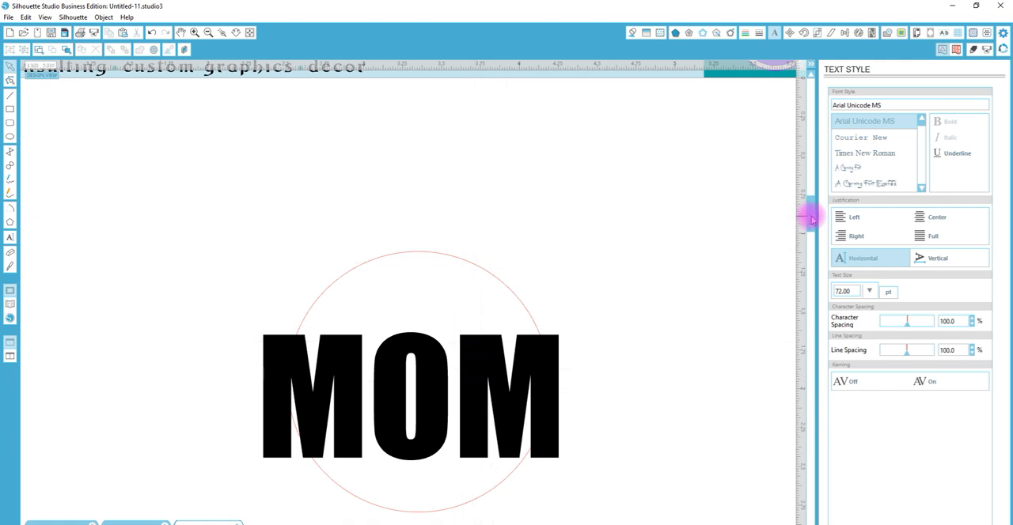
pyautogui.moveTo(811, 217); pyautogui.dragTo(814, 222)
# Enlarge the circle from its center to about 2.49 in so it surrounds the MOM text
pyautogui.click(553, 297)
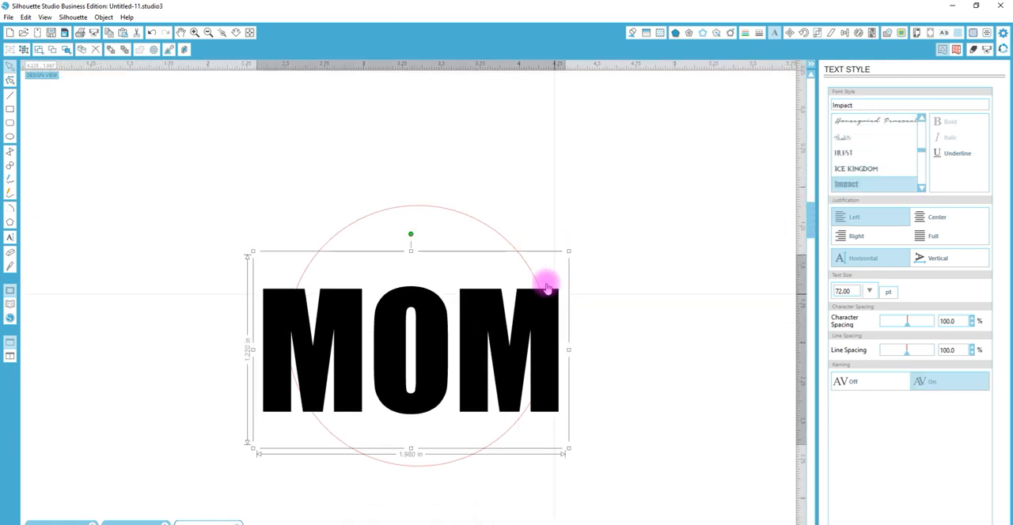
pyautogui.click(535, 271)
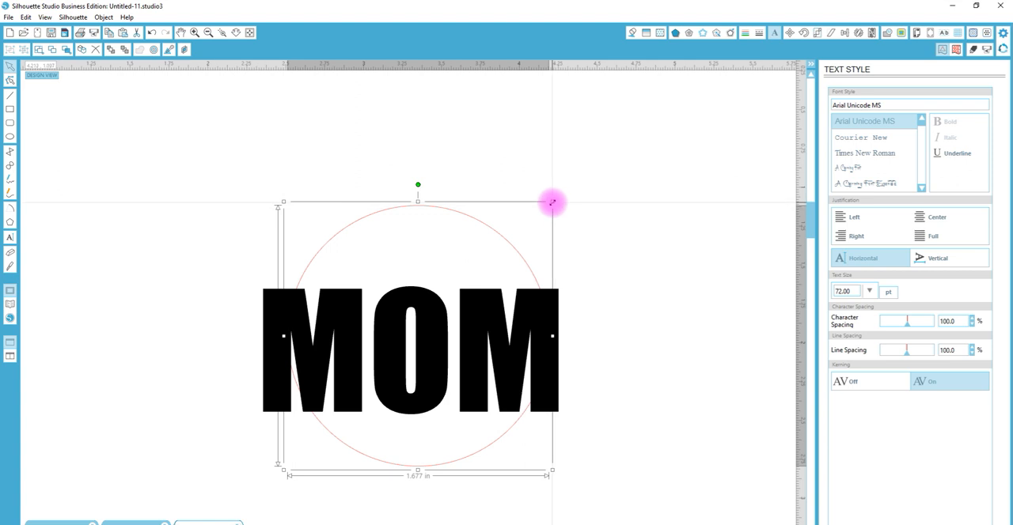
pyautogui.moveTo(552, 203); pyautogui.dragTo(628, 151)
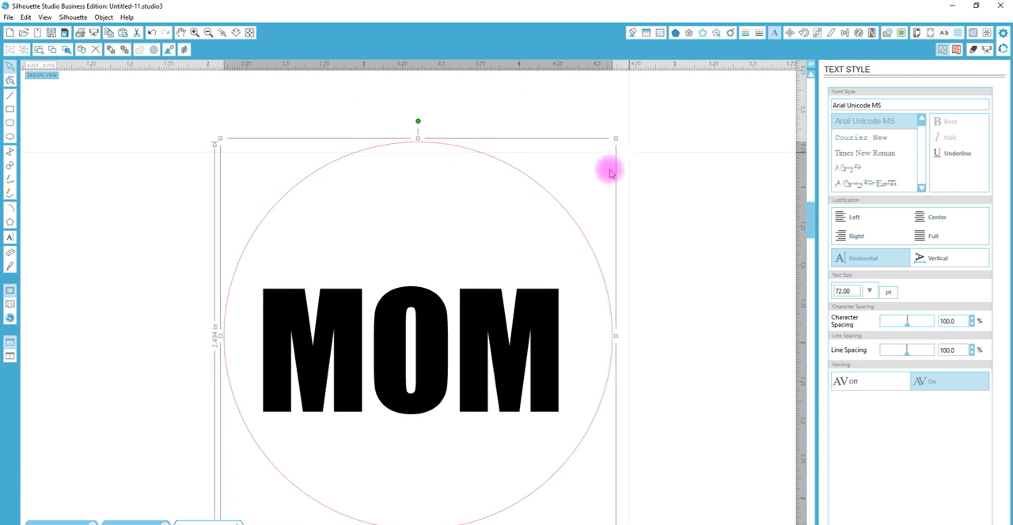
pyautogui.click(669, 292)
# Enlarge the MOM text proportionally from its center to about 2.38 in wide
pyautogui.click(546, 333)
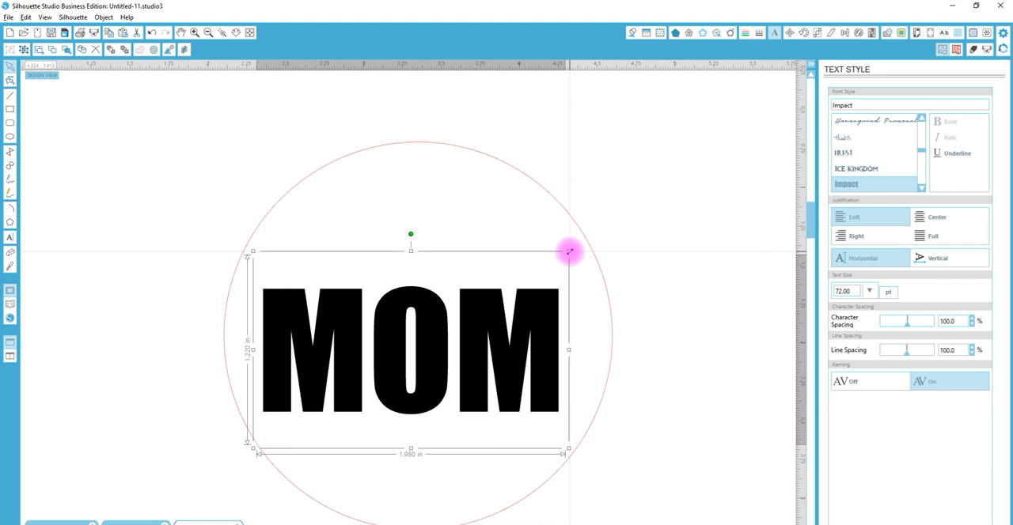
pyautogui.hotkey('alt', 'shift')
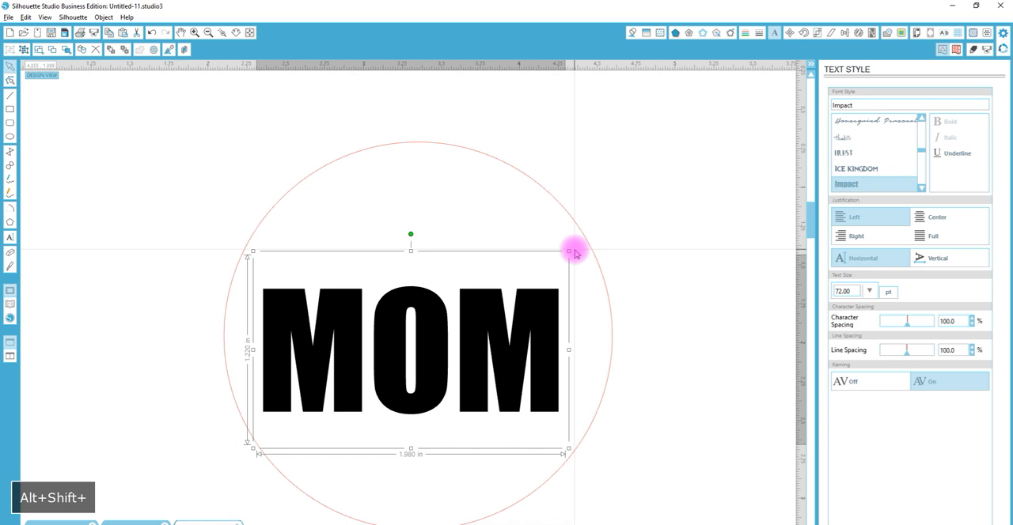
pyautogui.moveTo(569, 252); pyautogui.dragTo(594, 224)
# Select the circle and the MOM text and align them on a common center
pyautogui.moveTo(684, 337); pyautogui.dragTo(430, 282)
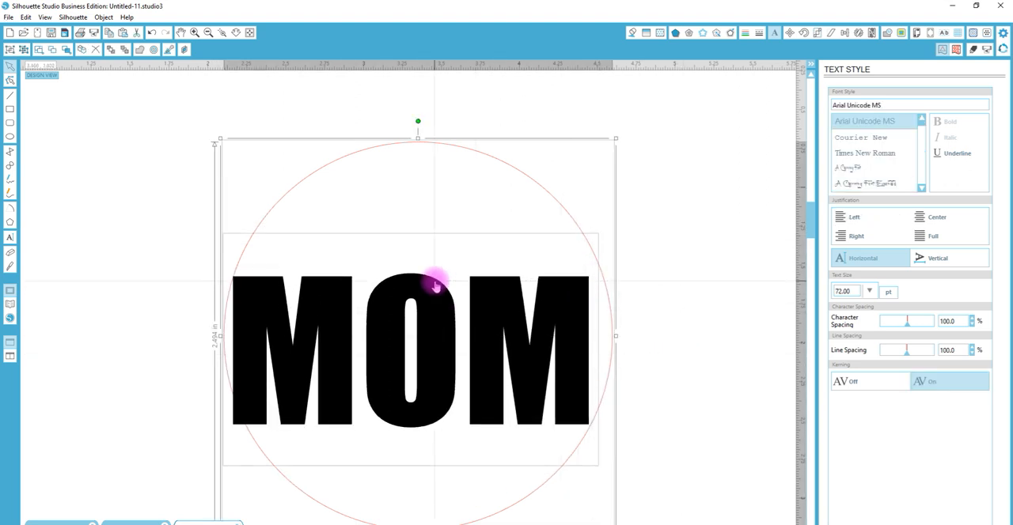
pyautogui.click(845, 34)
pyautogui.click(858, 108)
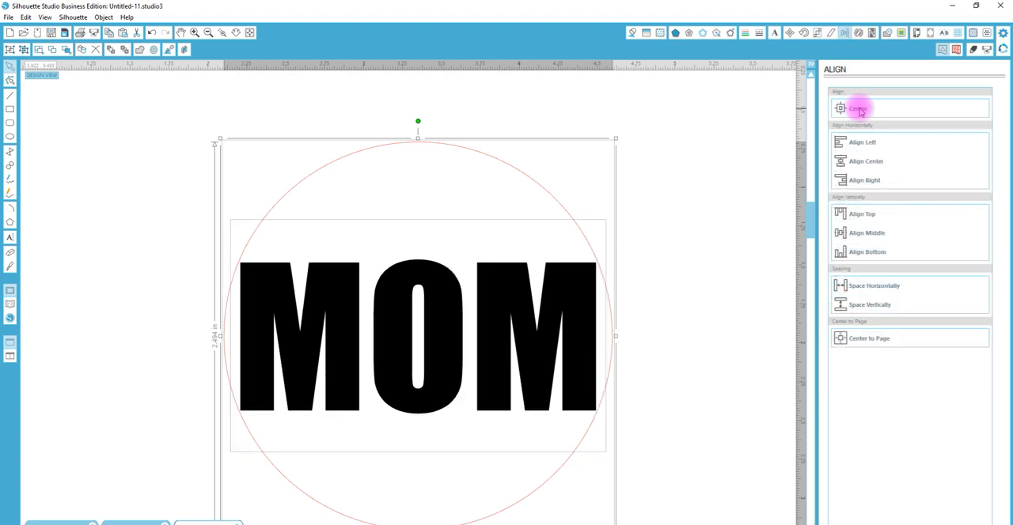
# Enlarge the centered MOM text slightly to about 2.43 in wide, matching the circle's width more closely
pyautogui.click(615, 311)
pyautogui.click(578, 326)
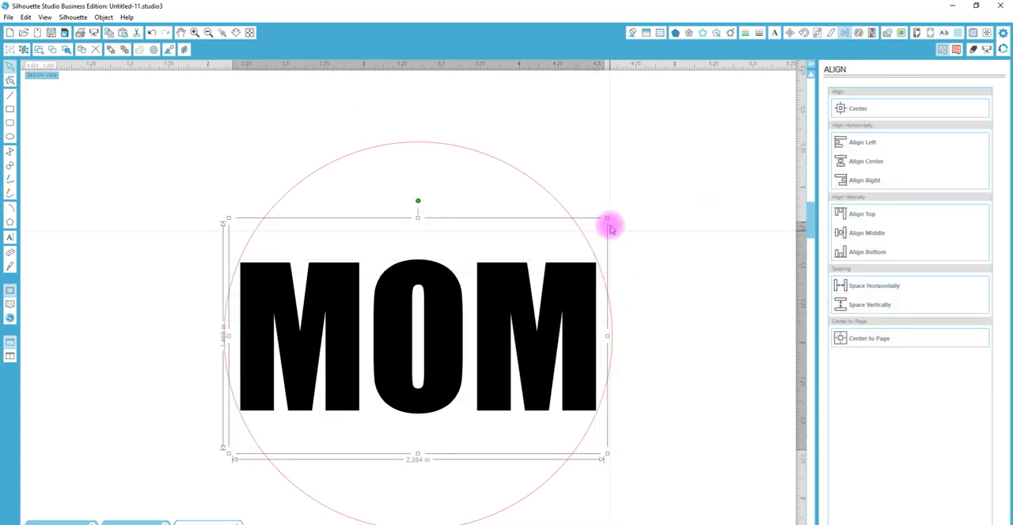
pyautogui.moveTo(606, 215); pyautogui.dragTo(610, 216)
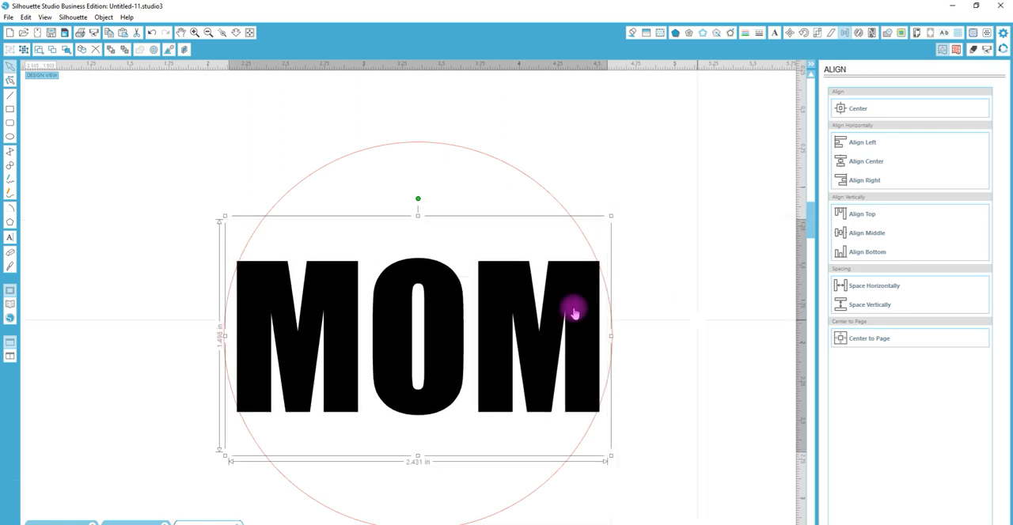
# Select the circle with the MOM text and place a spare copy of both beside the original
pyautogui.rightClick(490, 311)
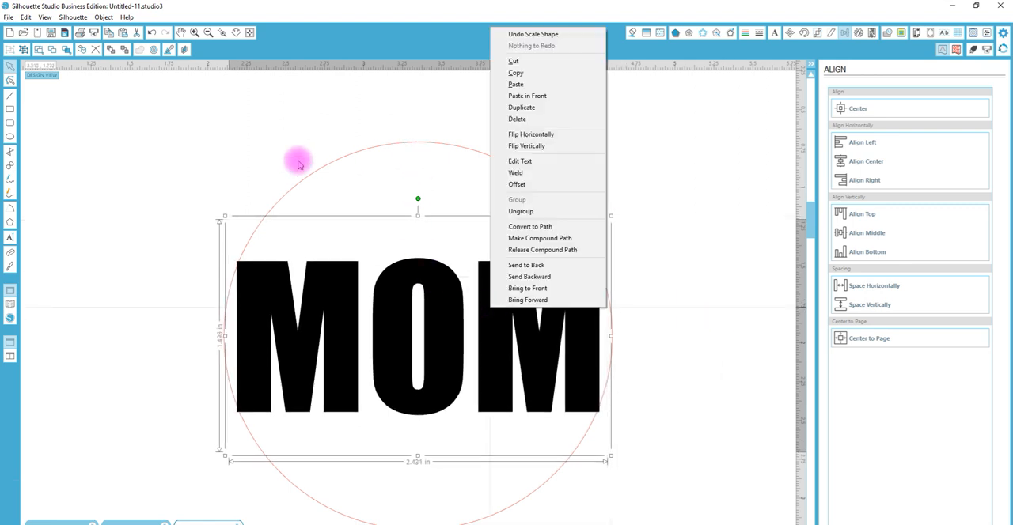
pyautogui.click(225, 184)
pyautogui.moveTo(225, 185); pyautogui.dragTo(466, 402)
pyautogui.moveTo(355, 297); pyautogui.dragTo(787, 362)
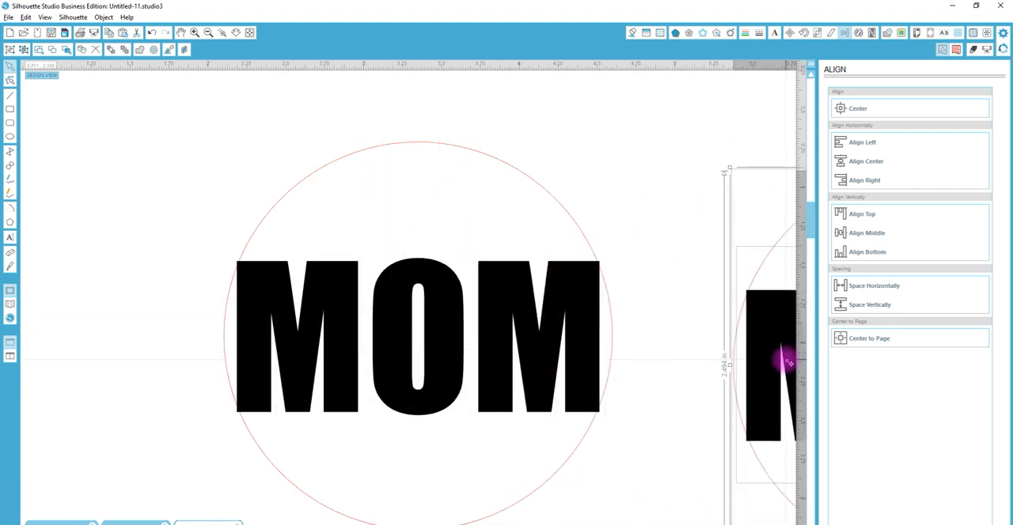
# Ungroup the original MOM text into separate letters
pyautogui.click(455, 299)
pyautogui.rightClick(454, 299)
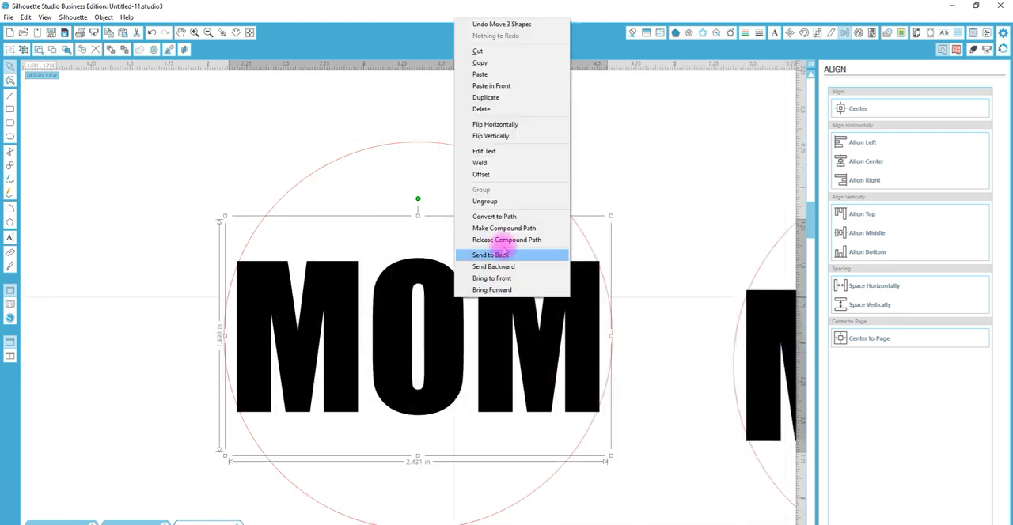
pyautogui.click(482, 197)
pyautogui.click(619, 131)
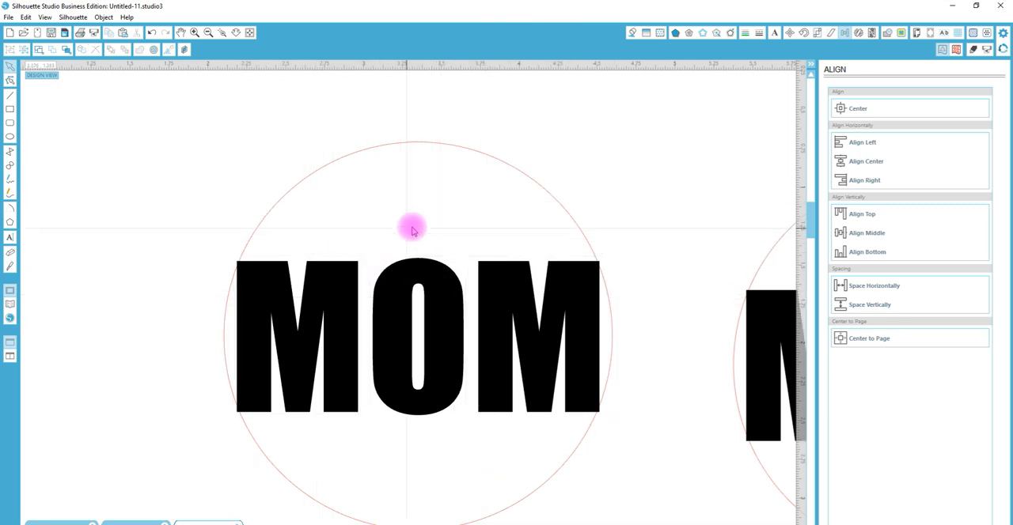
# Select the three MOM letters and stretch them vertically from the center to about 2.71 in tall, past the circle
pyautogui.moveTo(346, 230); pyautogui.dragTo(449, 276)
pyautogui.moveTo(515, 303); pyautogui.dragTo(541, 309)
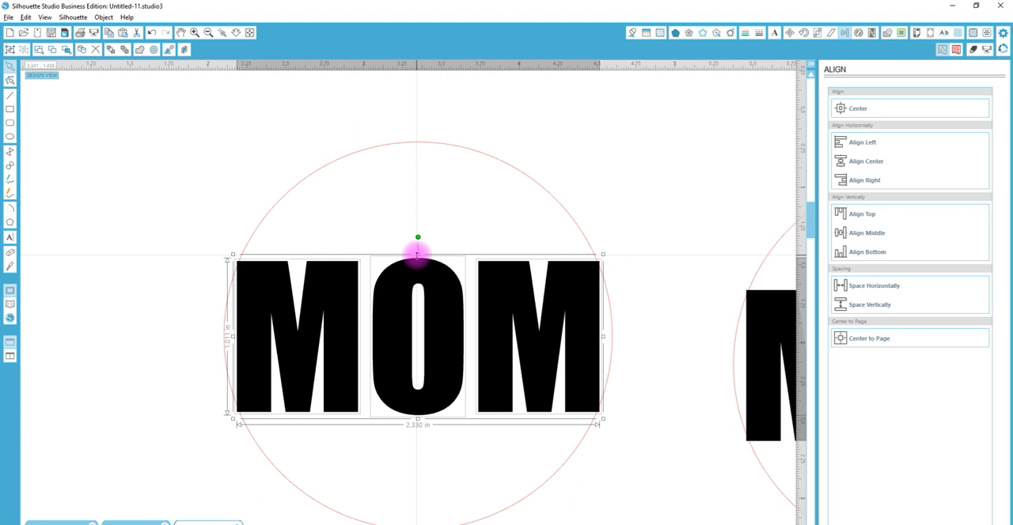
pyautogui.moveTo(418, 253); pyautogui.dragTo(421, 121)
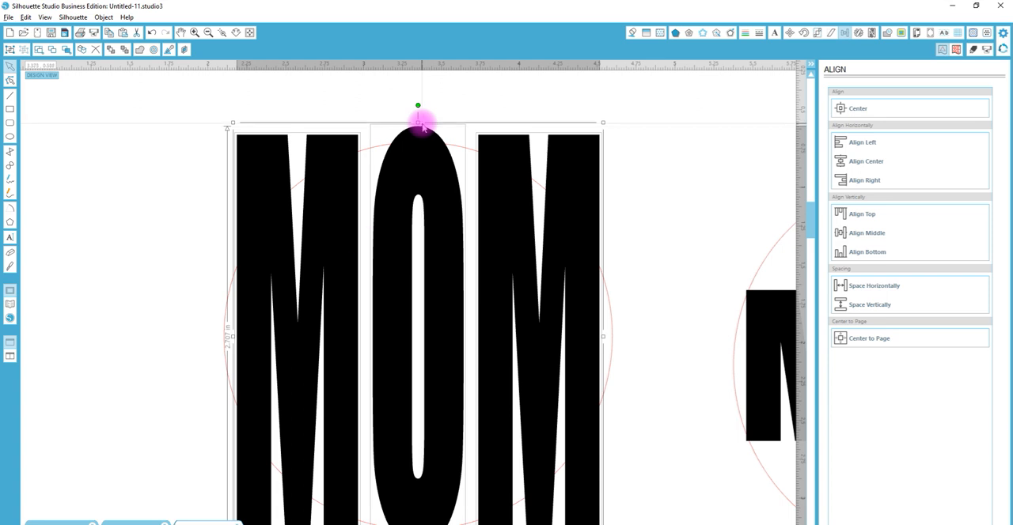
pyautogui.click(622, 290)
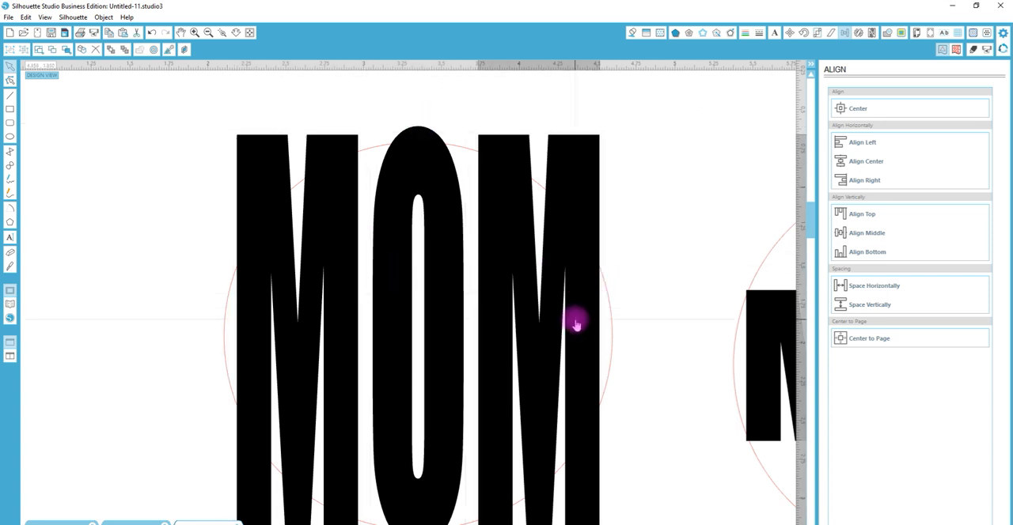
# Try widening each M outward past the circle's side edge, one letter at a time
pyautogui.click(576, 324)
pyautogui.moveTo(603, 337); pyautogui.dragTo(627, 337)
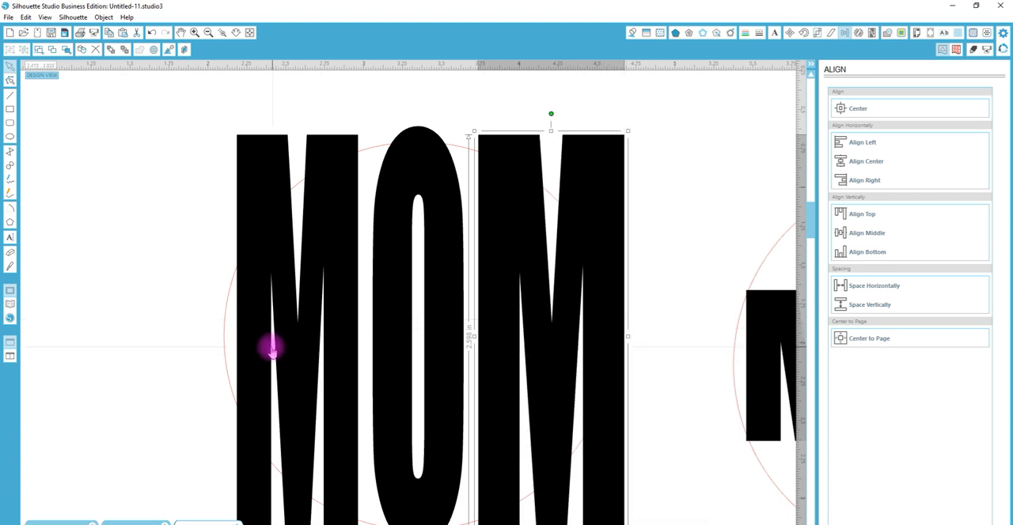
pyautogui.click(271, 350)
pyautogui.moveTo(230, 338); pyautogui.dragTo(205, 338)
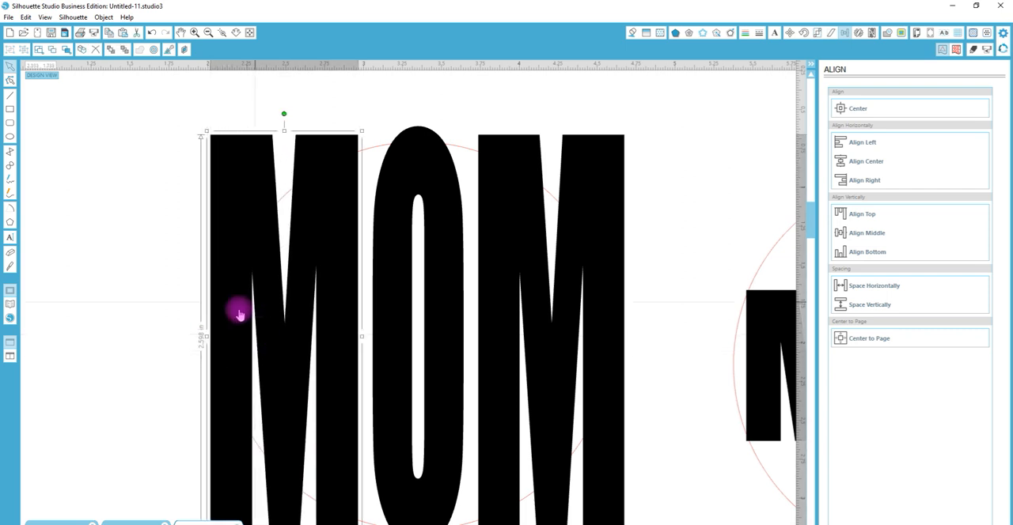
# Undo the widening of both M letters
pyautogui.hotkey('ctrl', 'z')
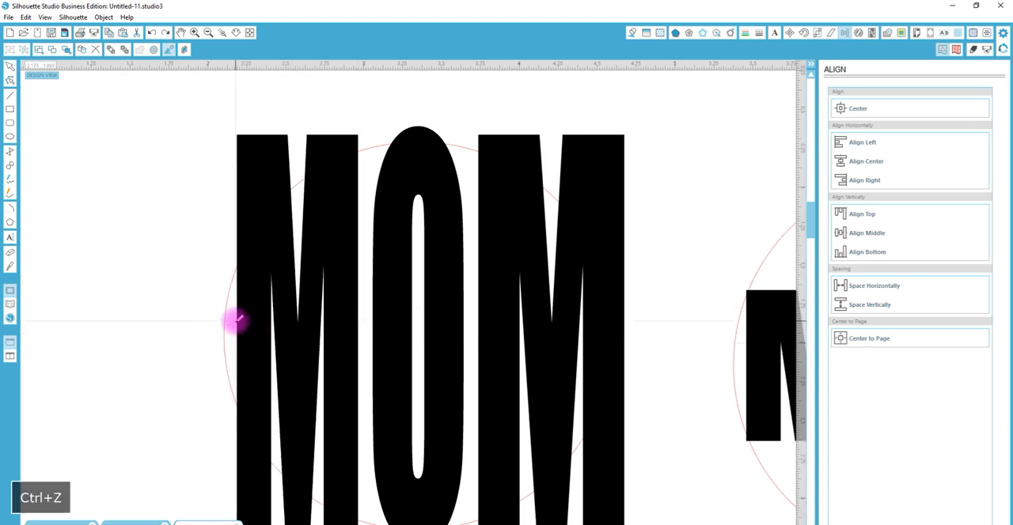
pyautogui.hotkey('ctrl', 'z')
pyautogui.hotkey('ctrl', 'z')
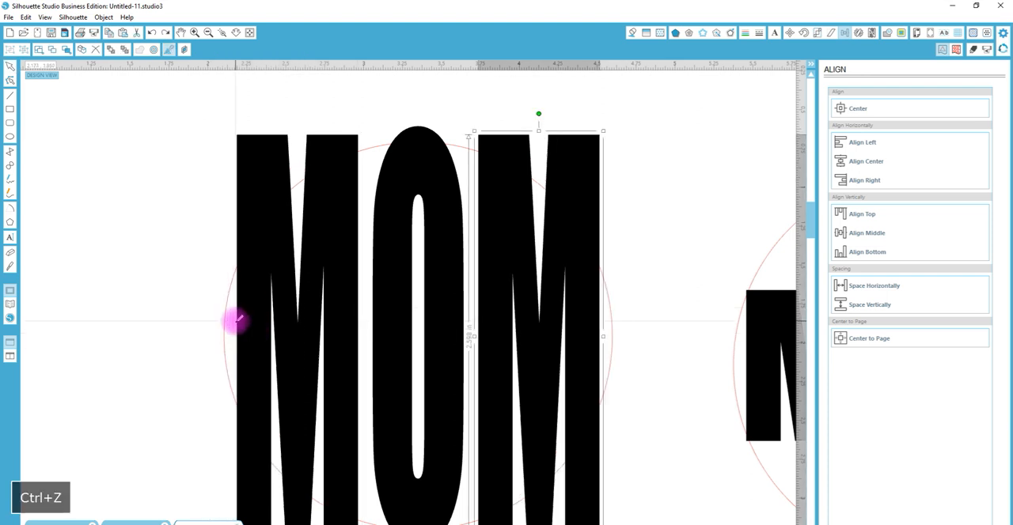
pyautogui.hotkey('ctrl', 'z')
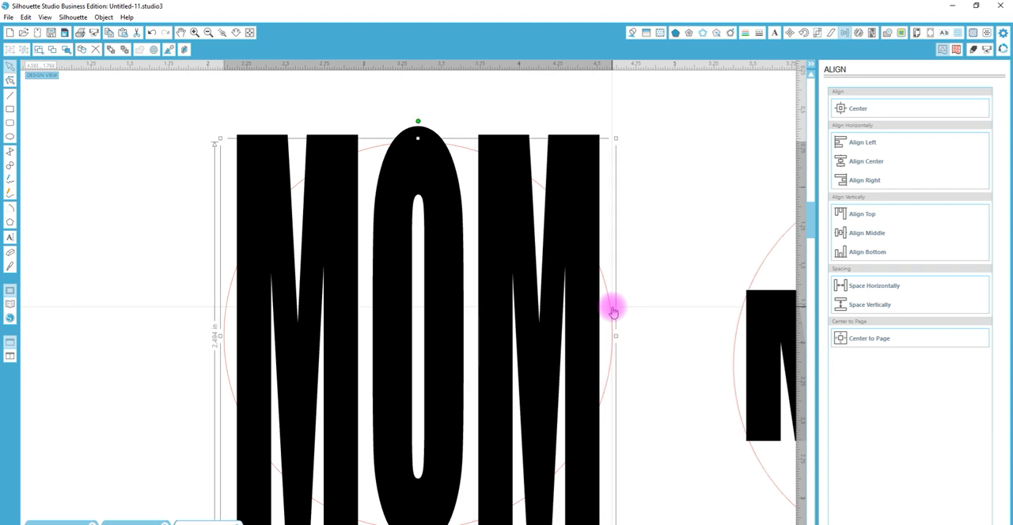
# Fill the circle behind the stretched MOM letters with light blue
pyautogui.moveTo(655, 375); pyautogui.dragTo(257, 274)
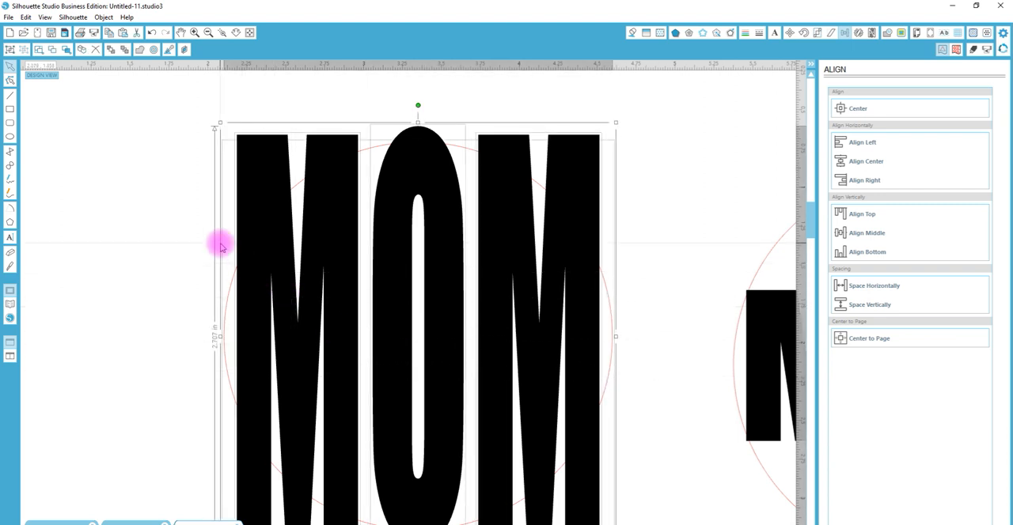
pyautogui.click(640, 315)
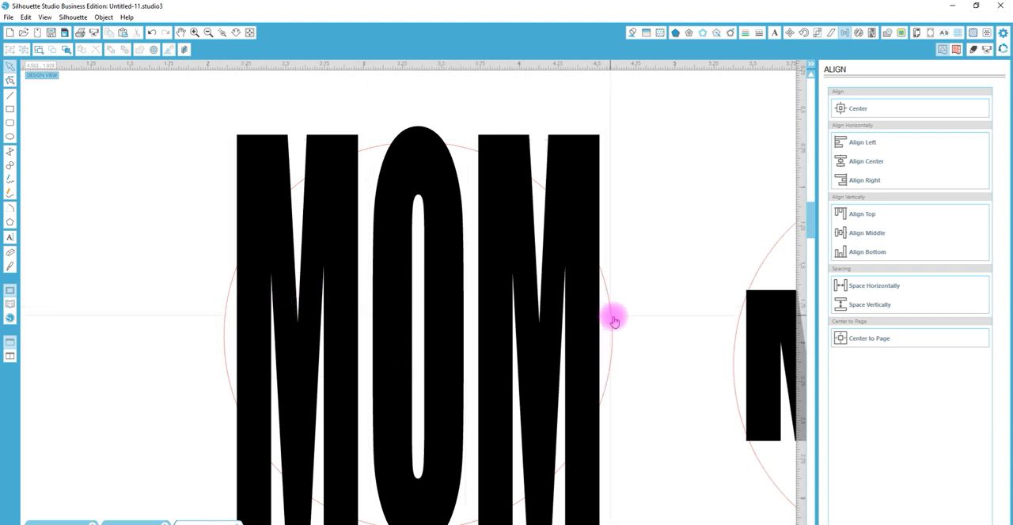
pyautogui.click(611, 317)
pyautogui.click(631, 32)
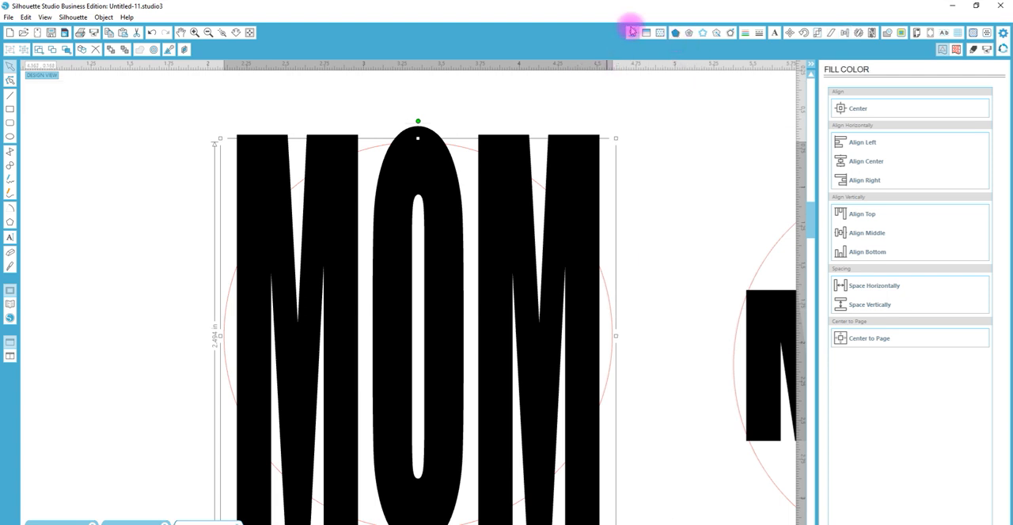
pyautogui.click(924, 170)
# Try cropping the three stretched letters with the light blue circle, and undo the crop
pyautogui.moveTo(656, 367); pyautogui.dragTo(216, 255)
pyautogui.click(887, 32)
pyautogui.click(856, 167)
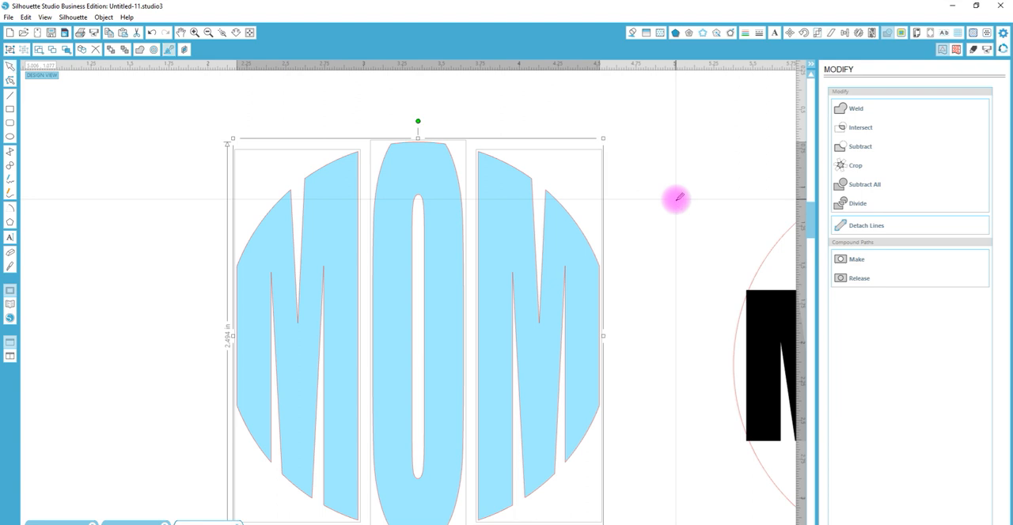
pyautogui.hotkey('ctrl', '2')
# Try squashing the light blue circle into an oval about 1.89 in tall and cropping the MOM letters with it
pyautogui.click(615, 328)
pyautogui.click(483, 432)
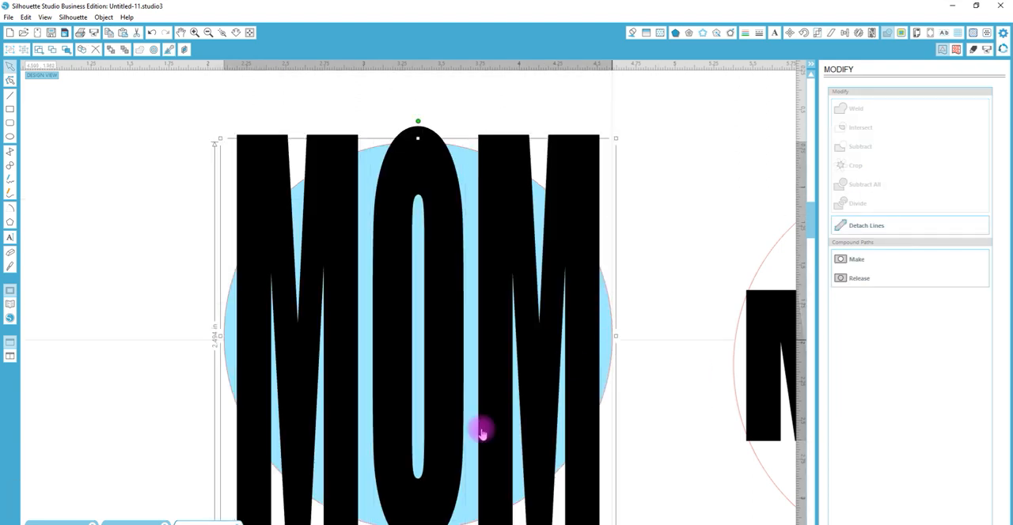
pyautogui.moveTo(419, 506); pyautogui.dragTo(420, 437)
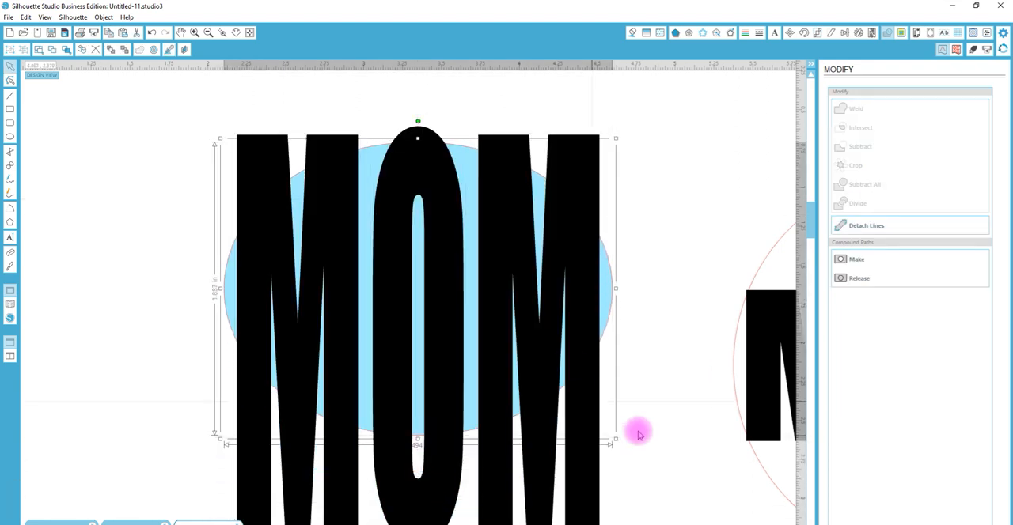
pyautogui.rightClick(333, 218)
pyautogui.moveTo(190, 121); pyautogui.dragTo(591, 329)
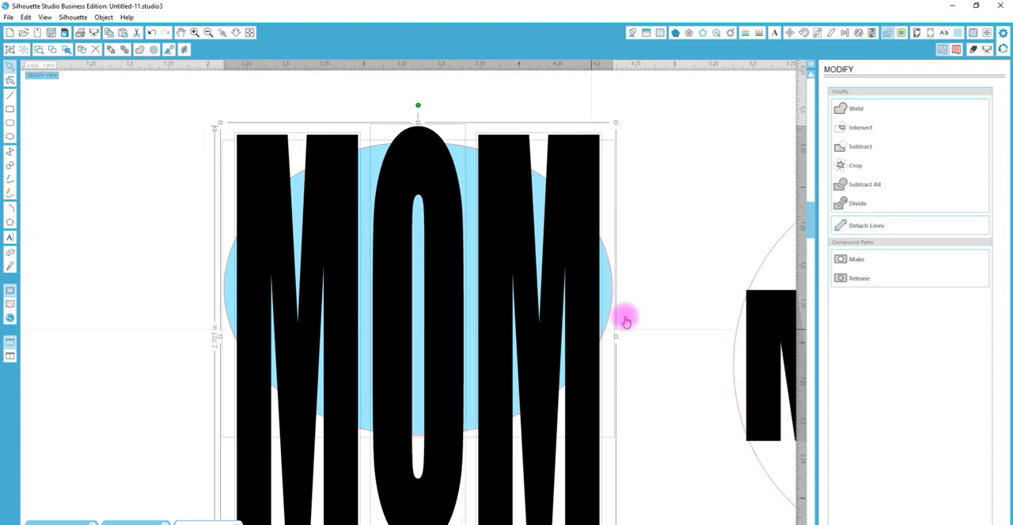
pyautogui.click(859, 167)
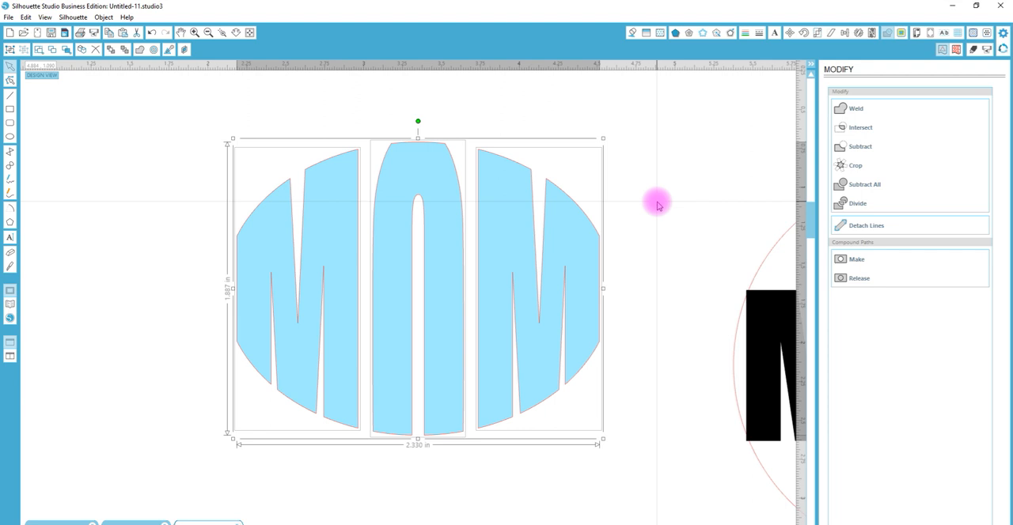
# Undo the oval crop and the squashing of the light blue circle
pyautogui.hotkey('ctrl', 'z')
pyautogui.hotkey('ctrl', 'z')
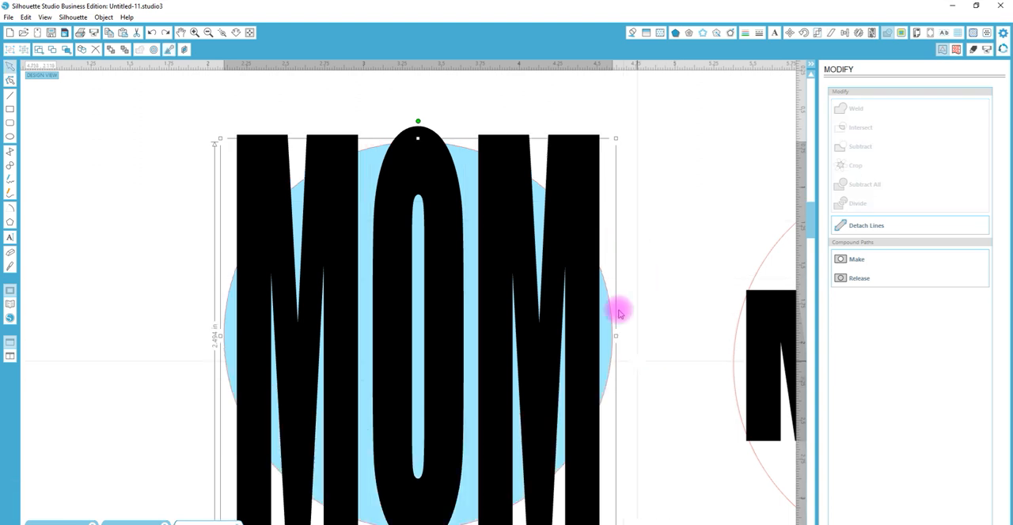
pyautogui.moveTo(810, 223); pyautogui.dragTo(813, 230)
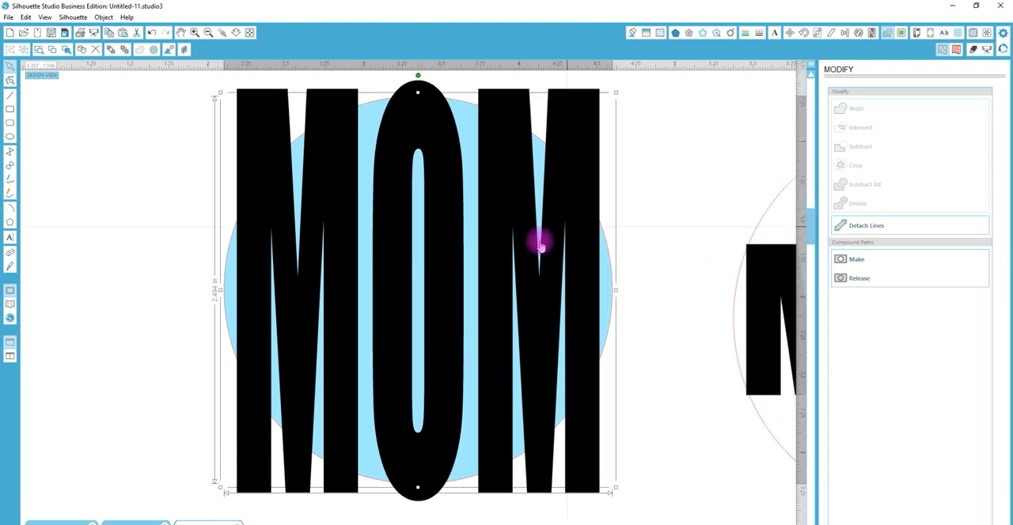
pyautogui.click(670, 154)
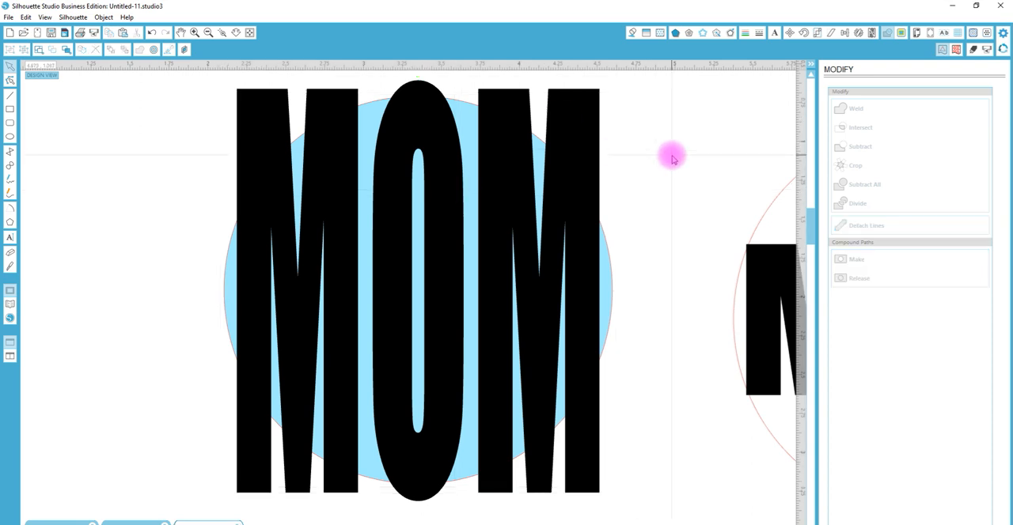
# Crop the three stretched MOM letters with the light blue circle and make the result's line color transparent
pyautogui.click(602, 433)
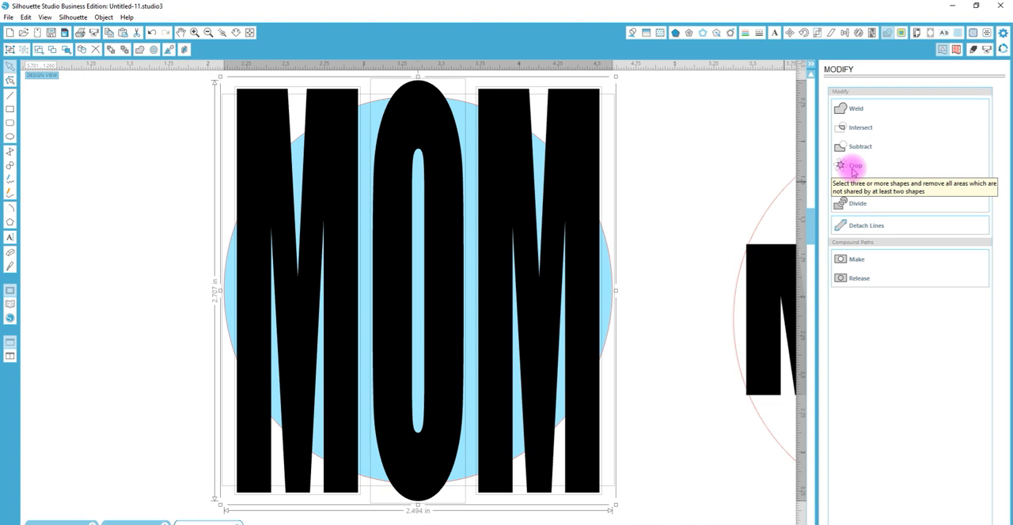
pyautogui.click(656, 172)
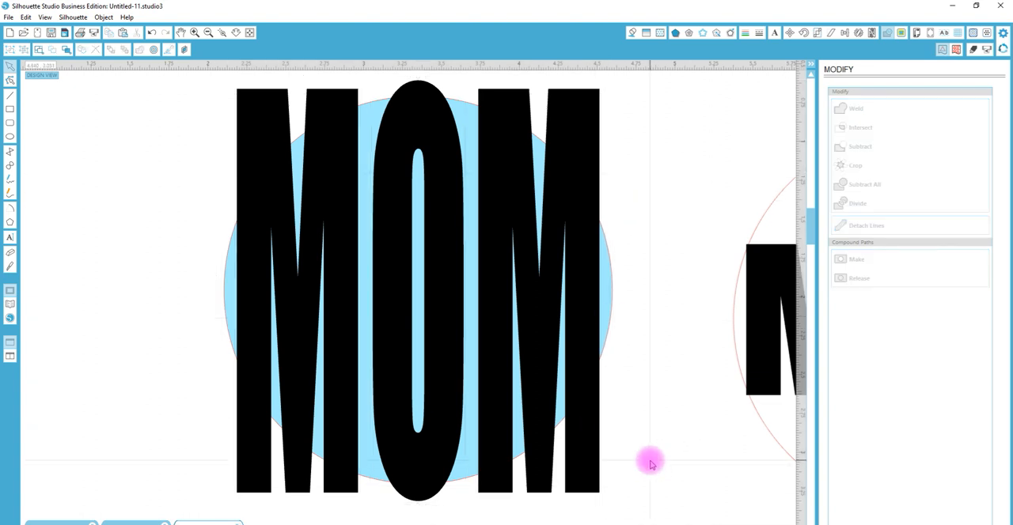
pyautogui.rightClick(187, 264)
pyautogui.click(712, 458)
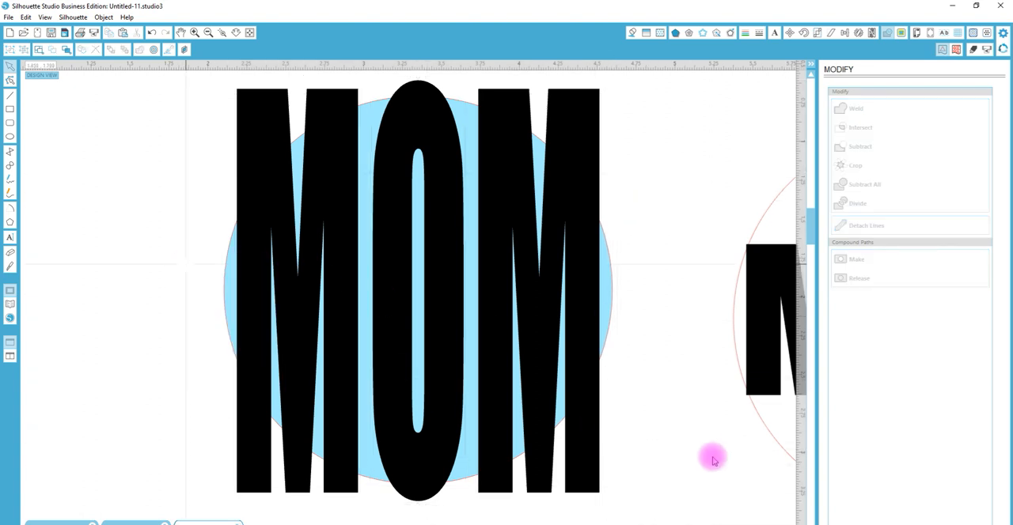
pyautogui.moveTo(672, 446); pyautogui.dragTo(312, 289)
pyautogui.click(856, 166)
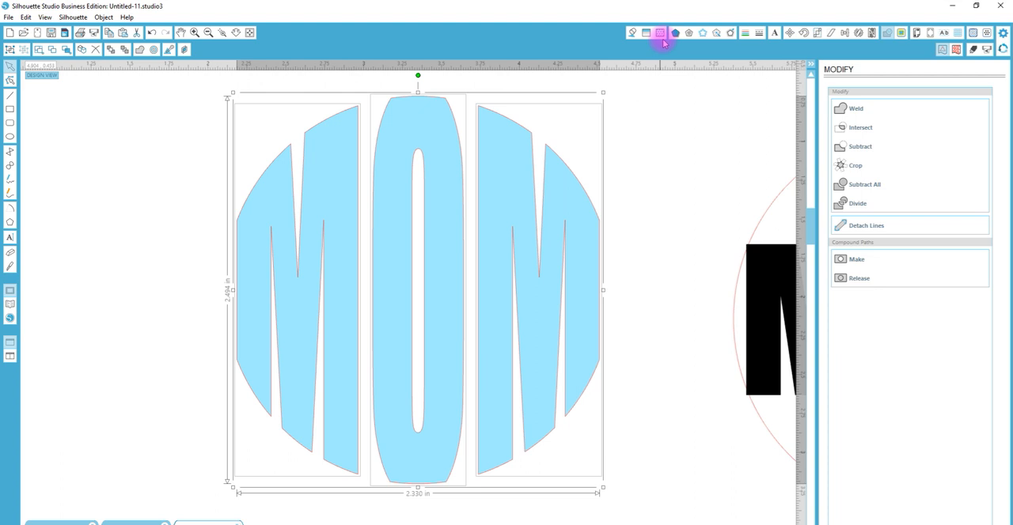
pyautogui.click(745, 34)
pyautogui.click(917, 115)
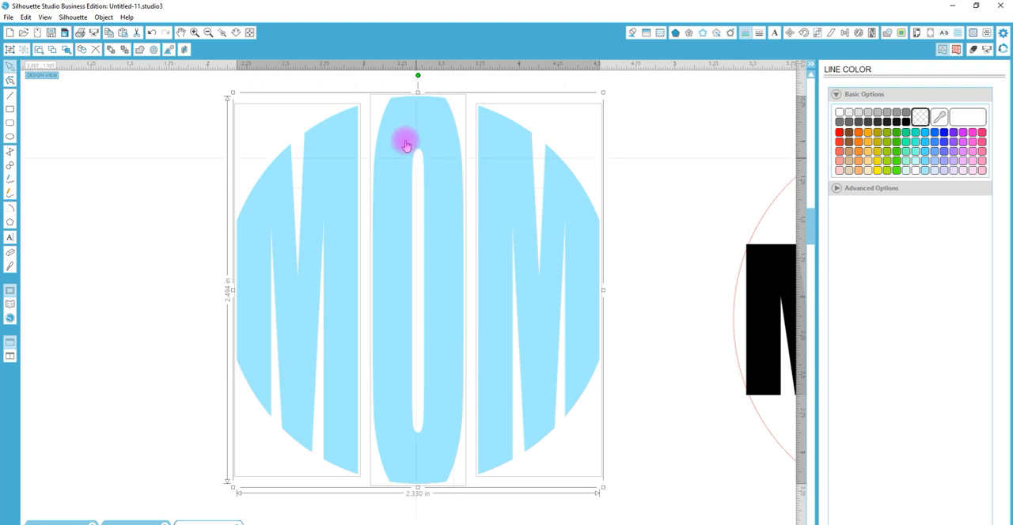
# Place a copy of the unstretched MOM text and its circle below the original
pyautogui.click(236, 36)
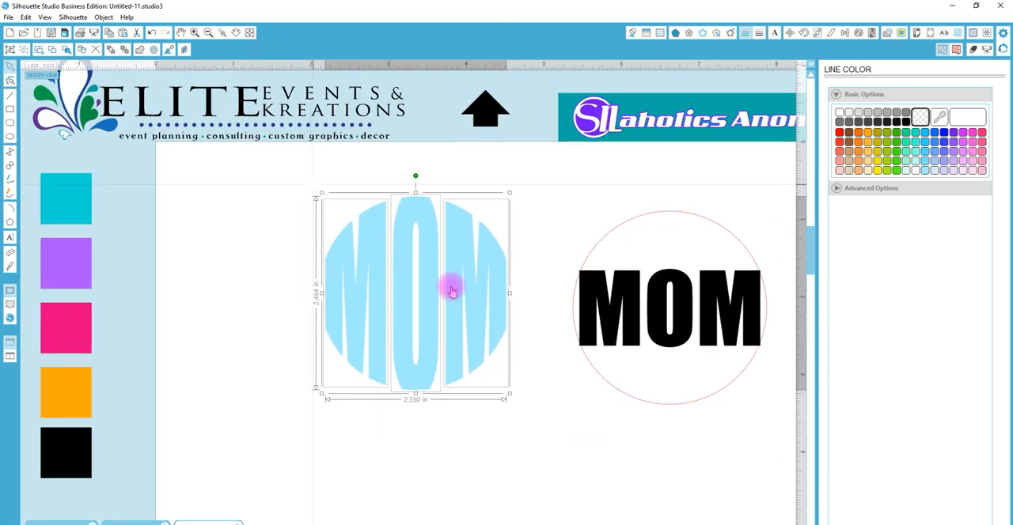
pyautogui.click(694, 379)
pyautogui.moveTo(734, 300); pyautogui.dragTo(654, 524)
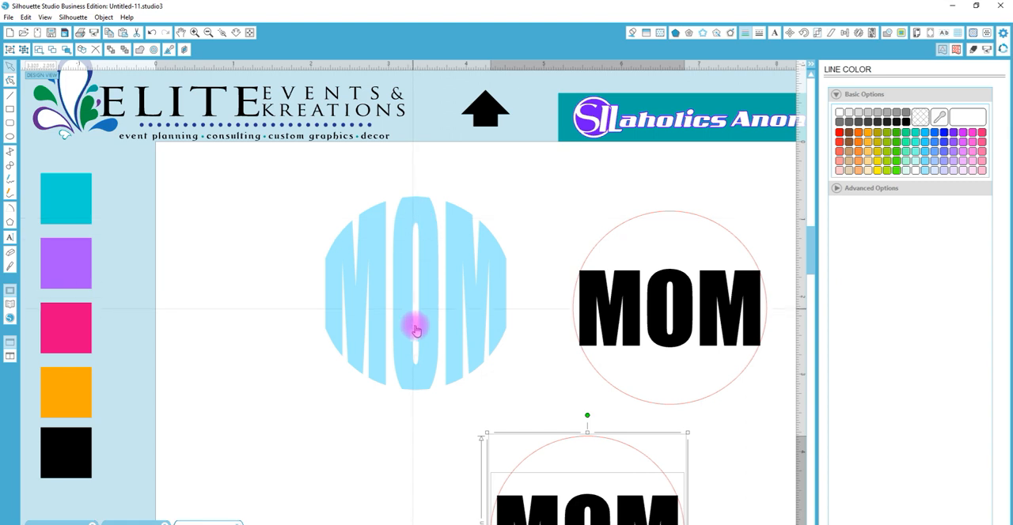
# Shorten the inner opening of the light blue O by moving its upper points down and its lower points up
pyautogui.click(421, 223)
pyautogui.doubleClick(418, 221)
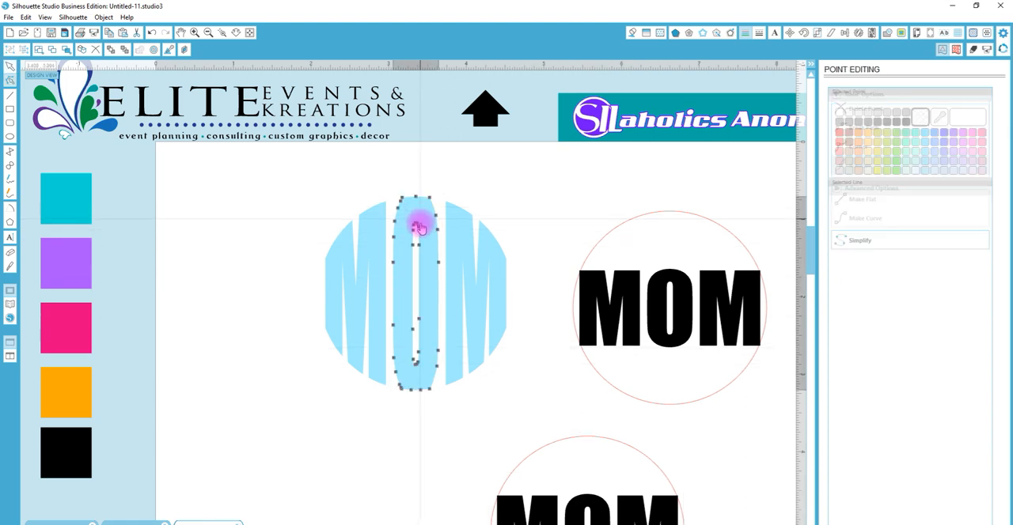
pyautogui.keyDown('shift'); pyautogui.click(414, 242); pyautogui.keyUp('shift')
pyautogui.press('Down')
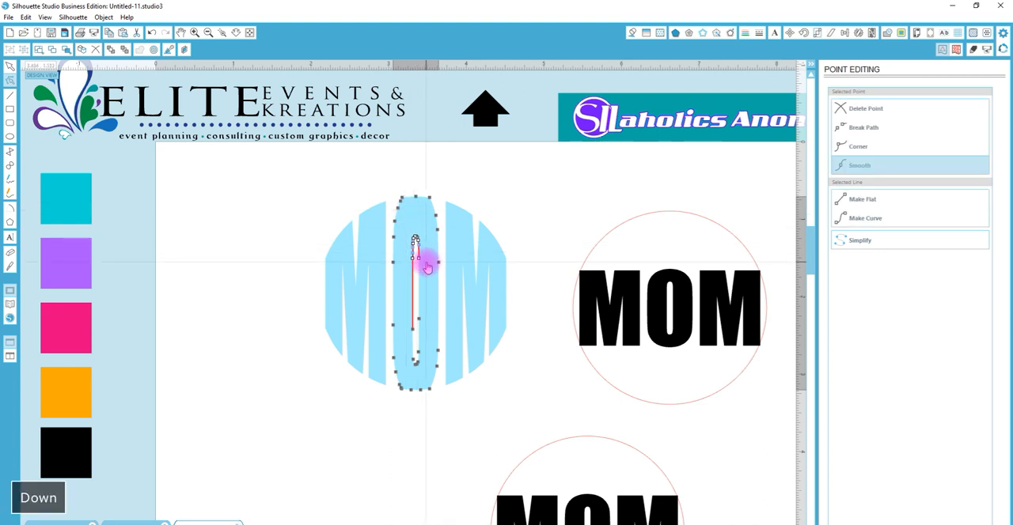
pyautogui.moveTo(431, 372); pyautogui.dragTo(408, 342)
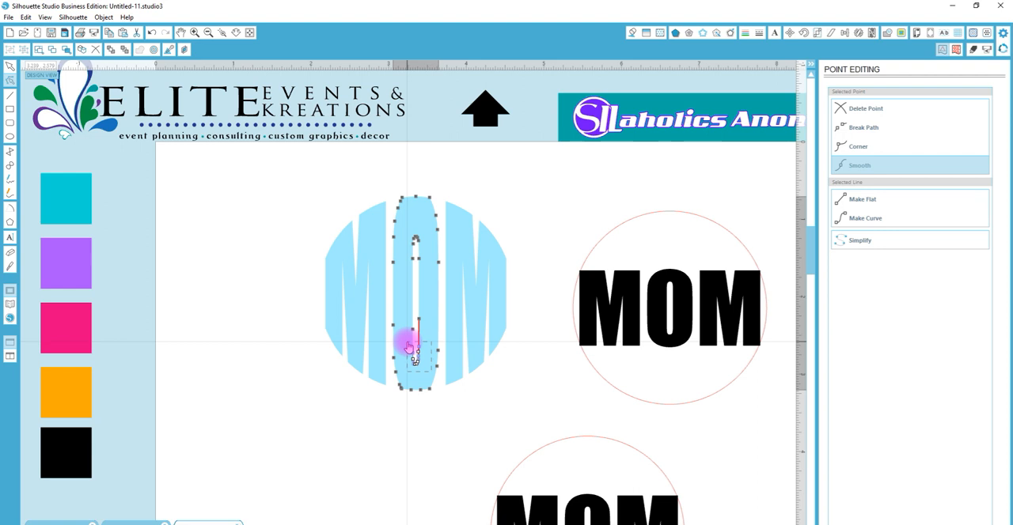
pyautogui.press('Up')
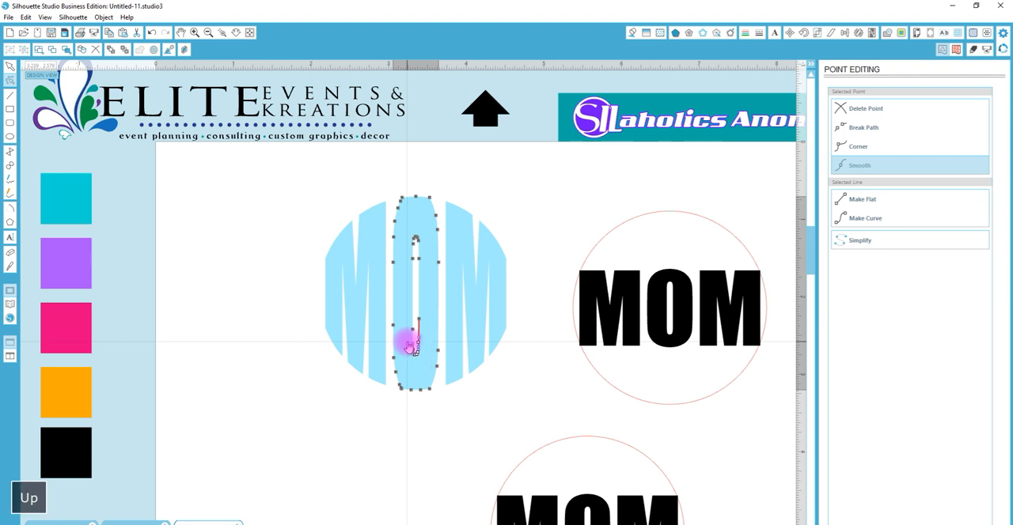
pyautogui.click(524, 218)
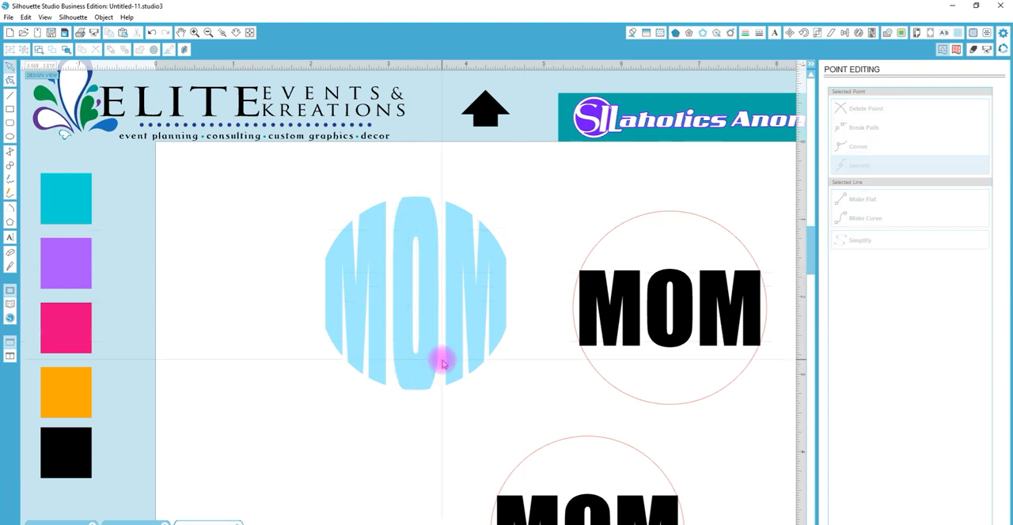
# Ungroup the black MOM text beside the light blue design and stretch its O vertically from the center, keeping it inside the circle
pyautogui.click(685, 316)
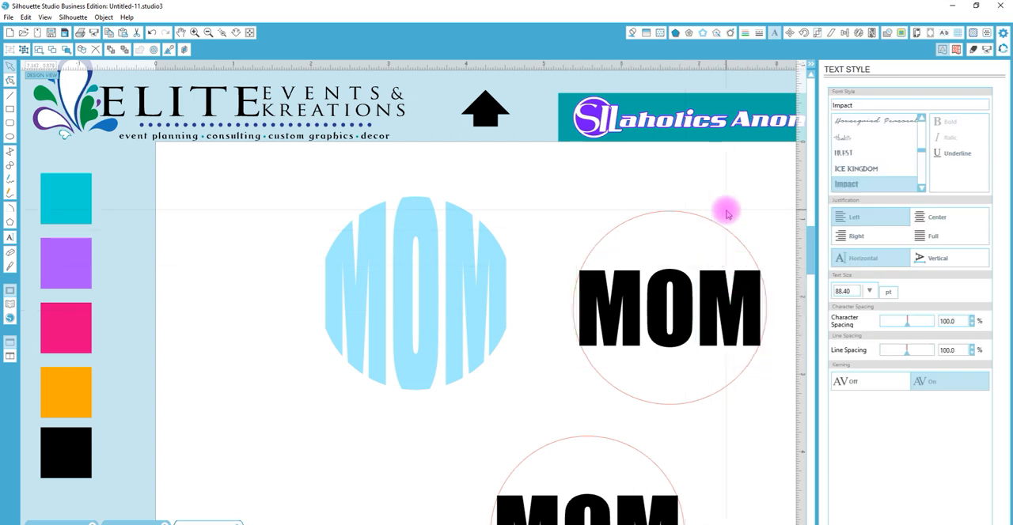
pyautogui.rightClick(700, 270)
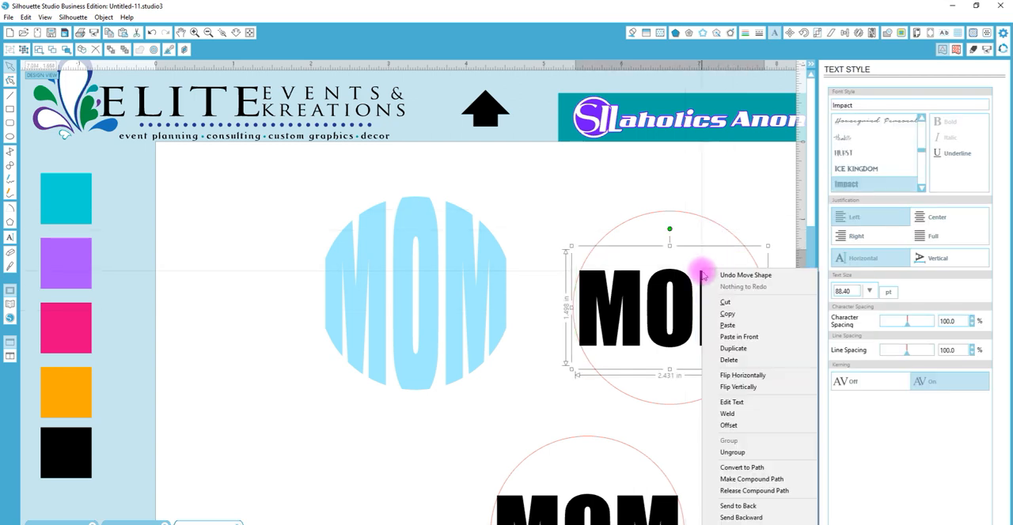
pyautogui.click(743, 452)
pyautogui.click(718, 414)
pyautogui.click(681, 273)
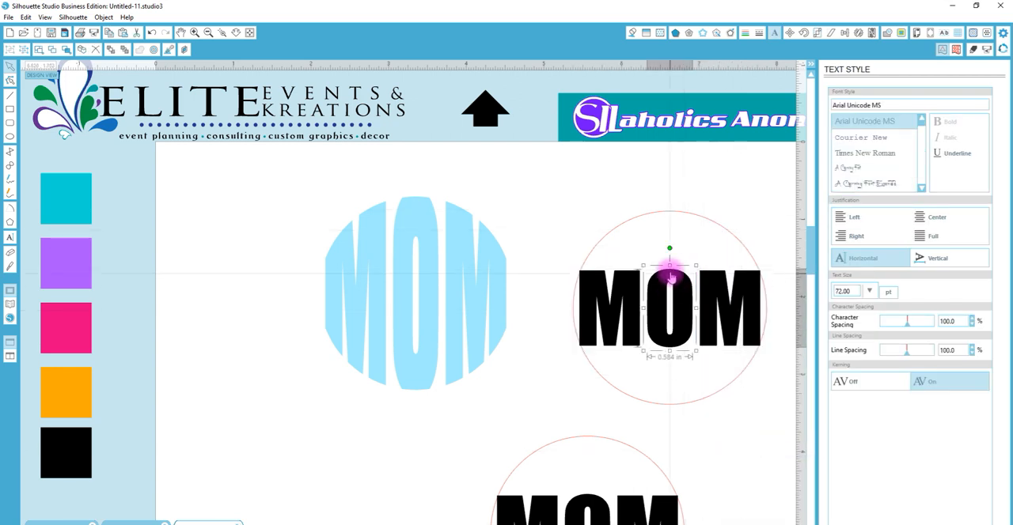
pyautogui.moveTo(669, 266); pyautogui.dragTo(670, 229)
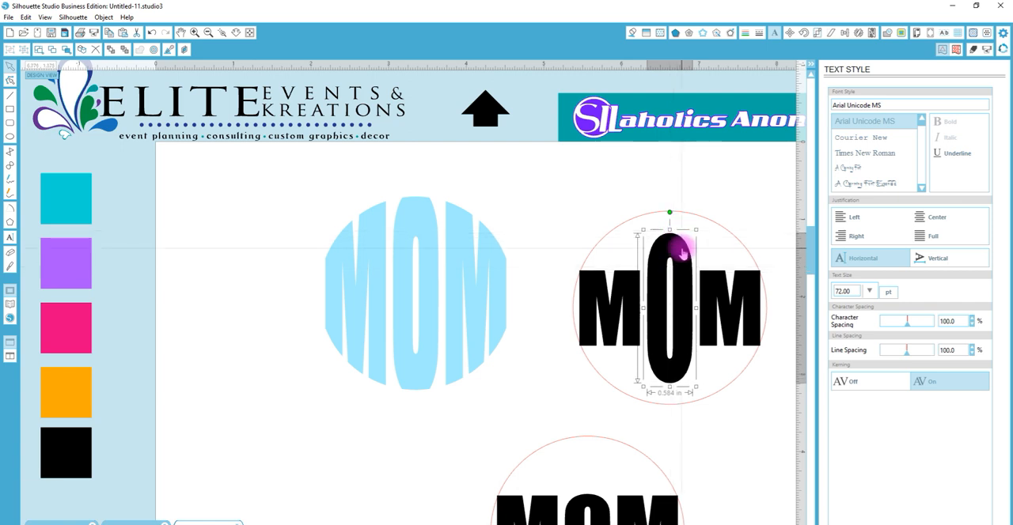
# Edit the black O's outer points, moving the top ones up and the bottom ones down past the circle's edge
pyautogui.doubleClick(681, 251)
pyautogui.moveTo(631, 192); pyautogui.dragTo(721, 250)
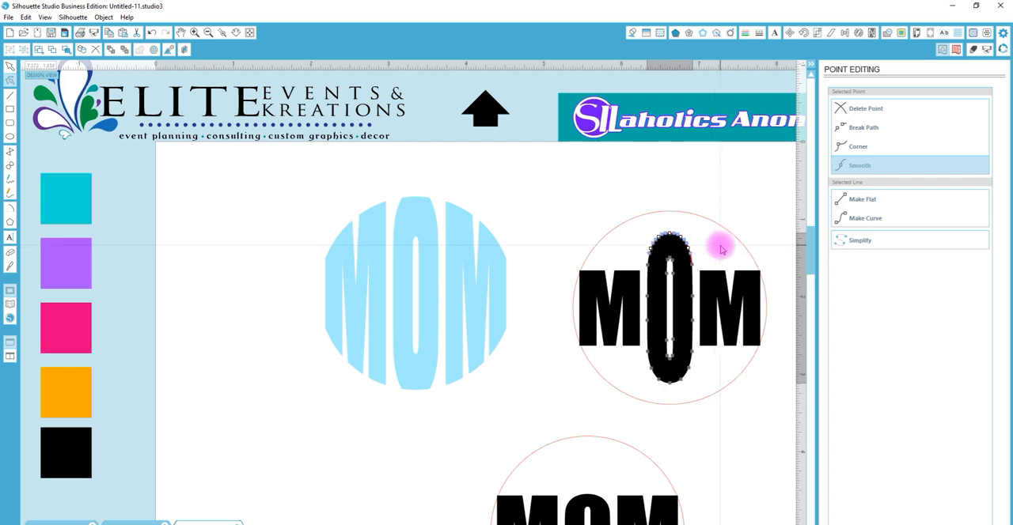
pyautogui.press('Up')
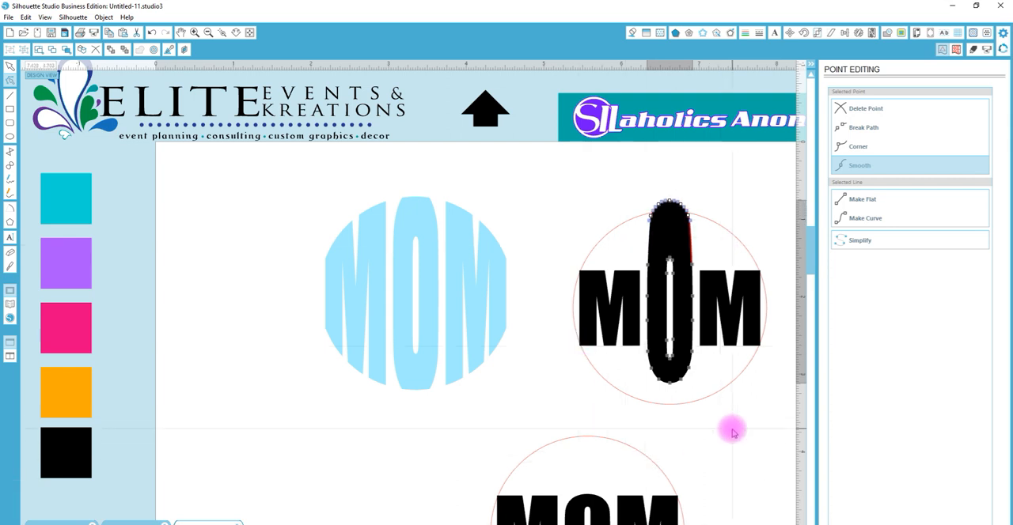
pyautogui.press('shift')
pyautogui.moveTo(733, 428); pyautogui.dragTo(630, 369)
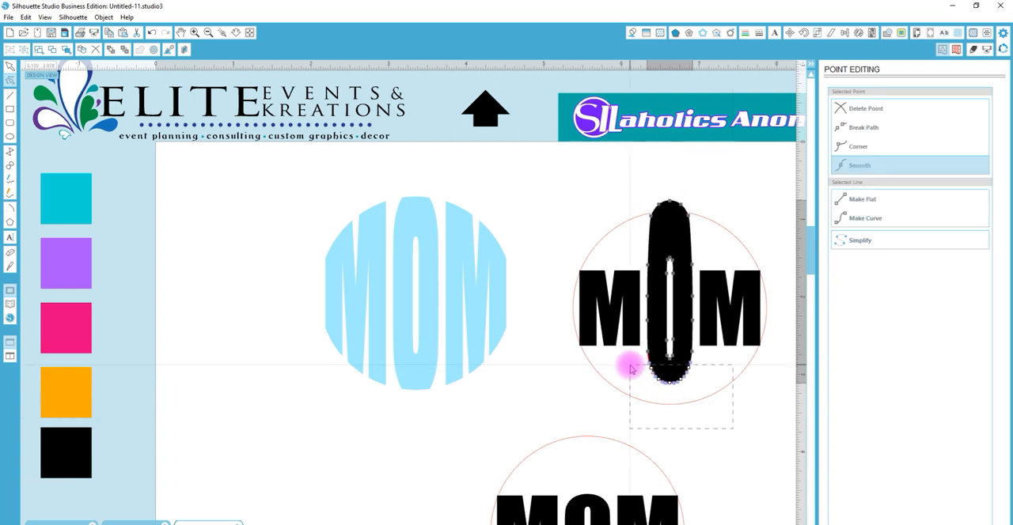
pyautogui.press('Down')
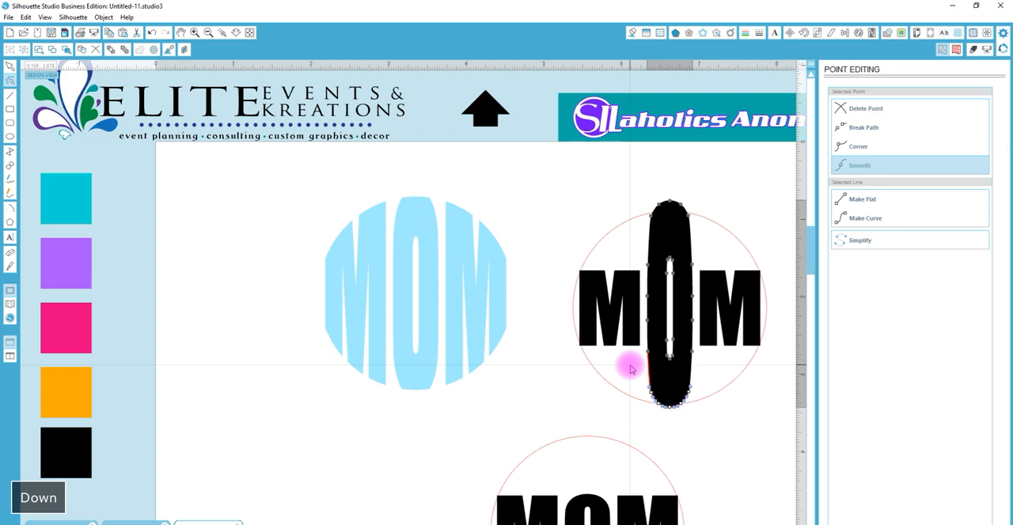
pyautogui.click(776, 357)
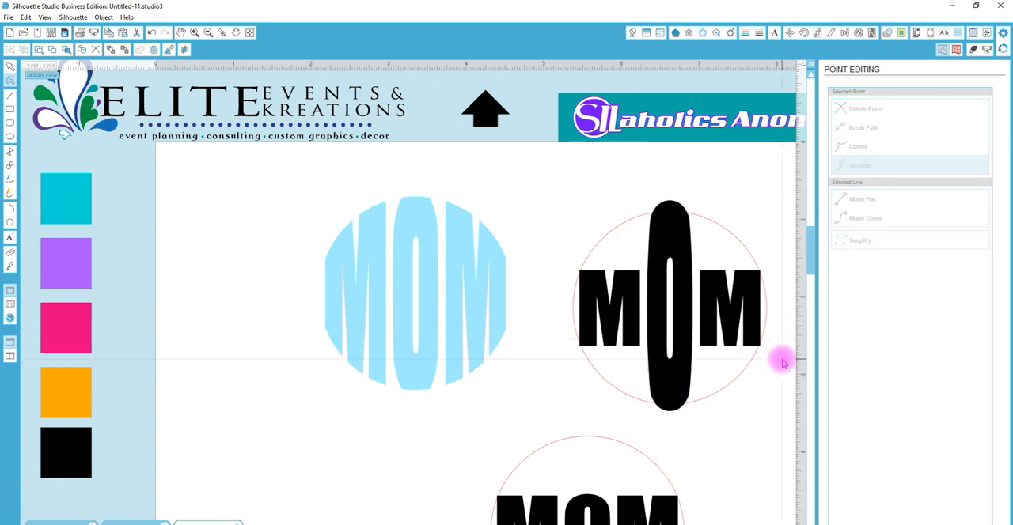
# Select both black M letters and stretch them vertically from the center to about 1.47 in tall
pyautogui.click(726, 307)
pyautogui.keyDown('shift'); pyautogui.click(635, 305); pyautogui.keyUp('shift')
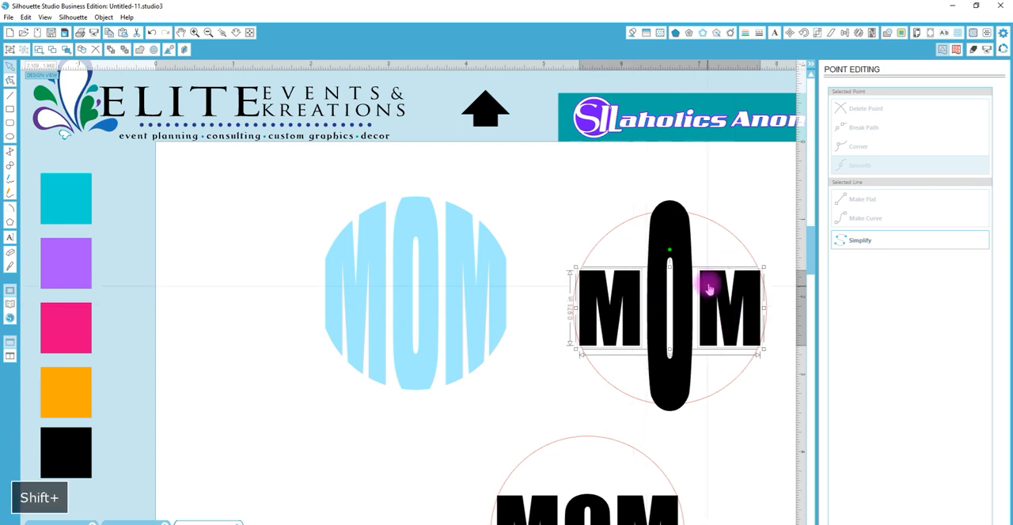
pyautogui.moveTo(669, 269); pyautogui.dragTo(668, 249)
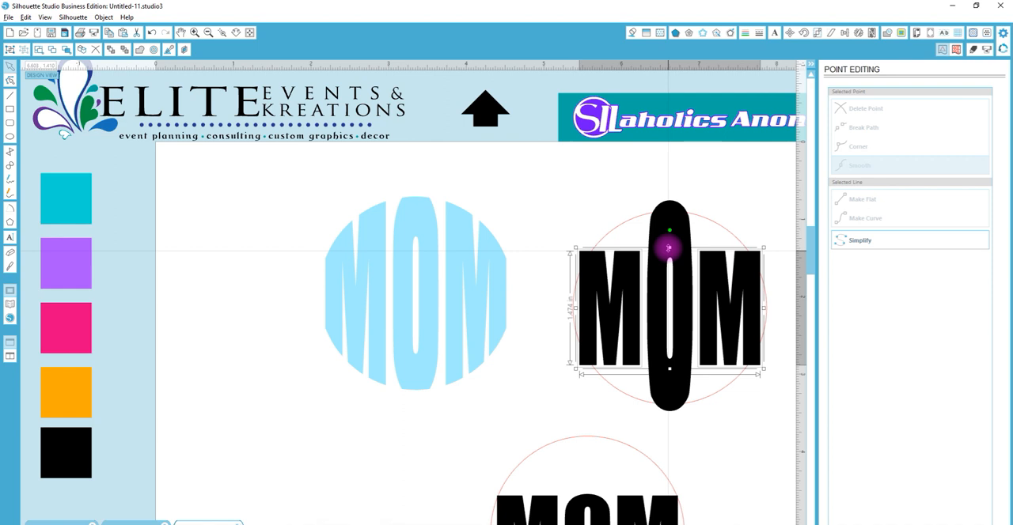
pyautogui.click(770, 298)
# Edit the points of the black design's last M, moving its top points up past the circle's edge
pyautogui.click(757, 278)
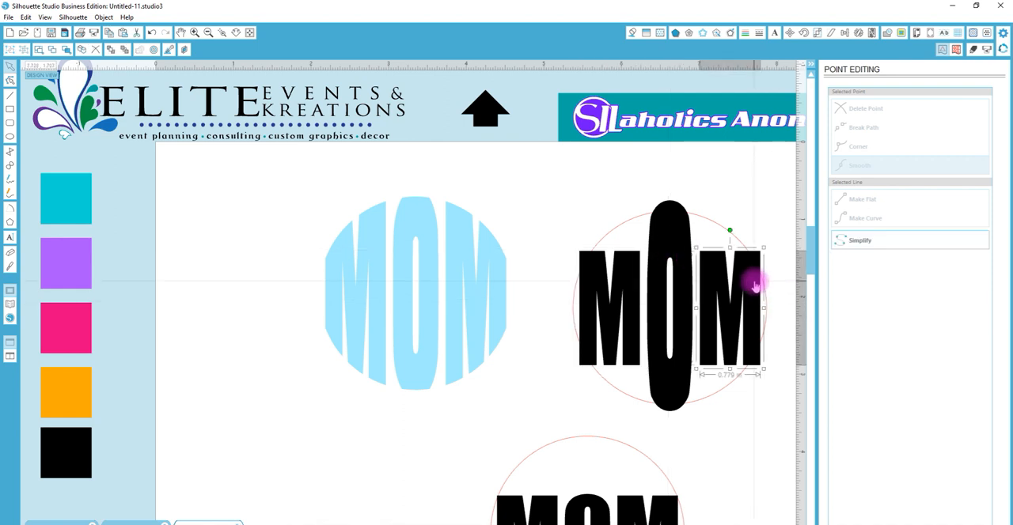
pyautogui.moveTo(773, 266); pyautogui.dragTo(697, 240)
pyautogui.press('Up')
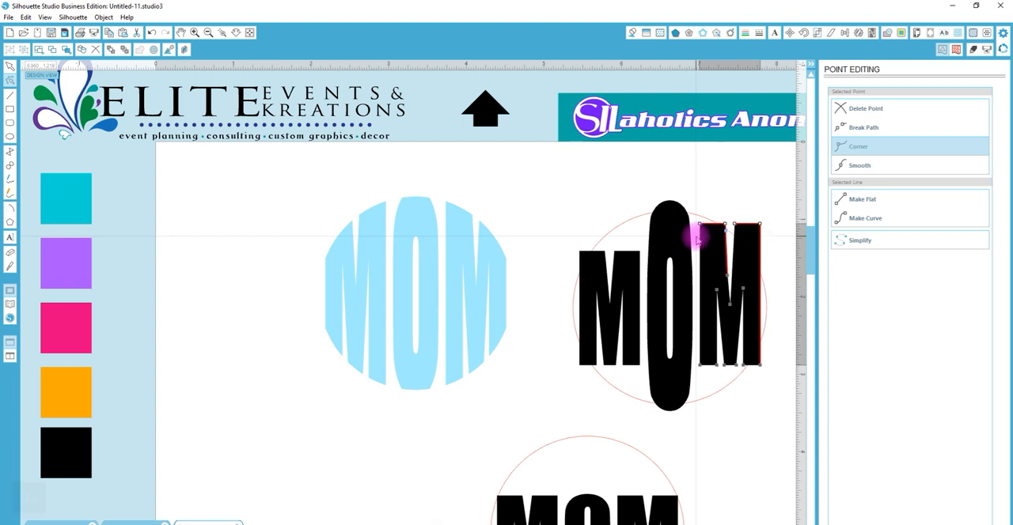
pyautogui.hotkey('shift', 'Up')
pyautogui.hotkey('shift', 'Up')
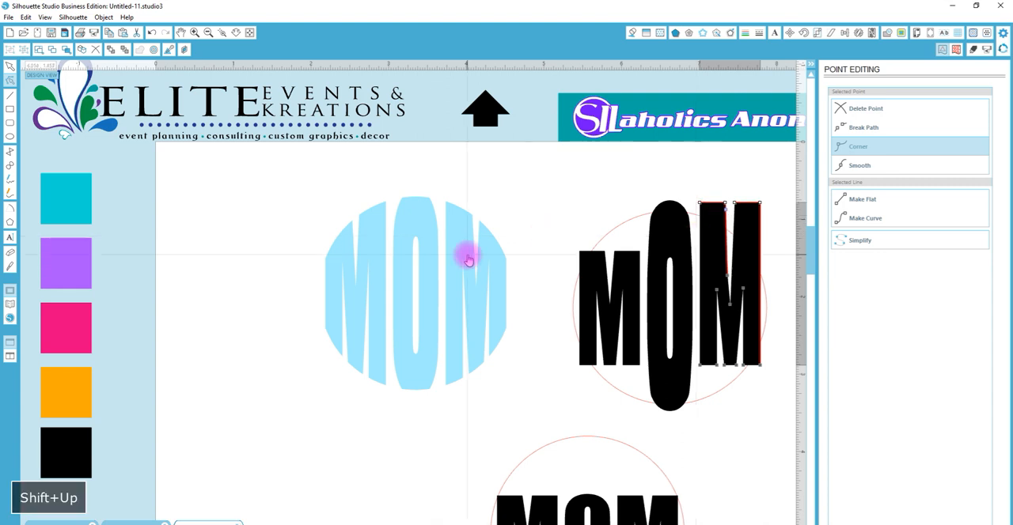
# Edit the first black M's points, moving its top points up and its bottom points down past the circle
pyautogui.click(606, 278)
pyautogui.moveTo(568, 217); pyautogui.dragTo(647, 273)
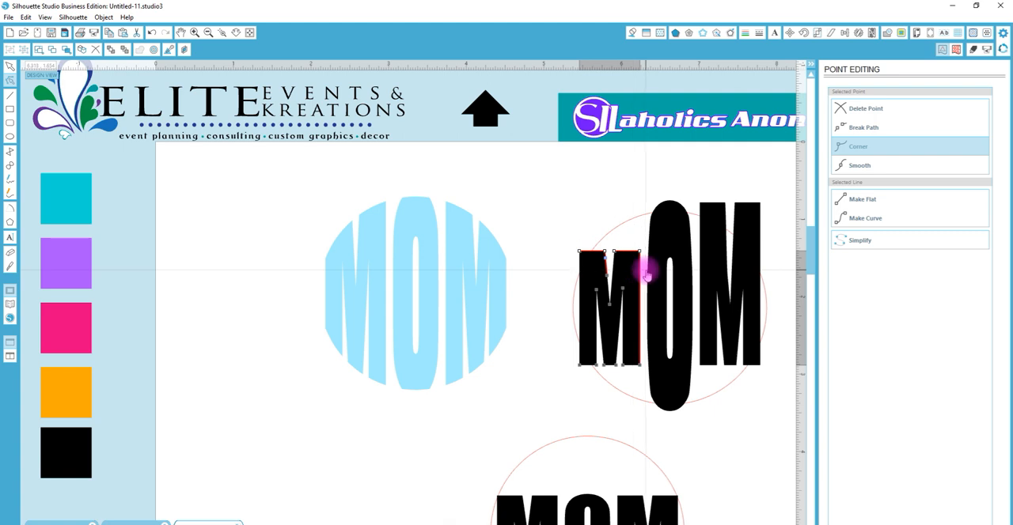
pyautogui.hotkey('shift', 'Up')
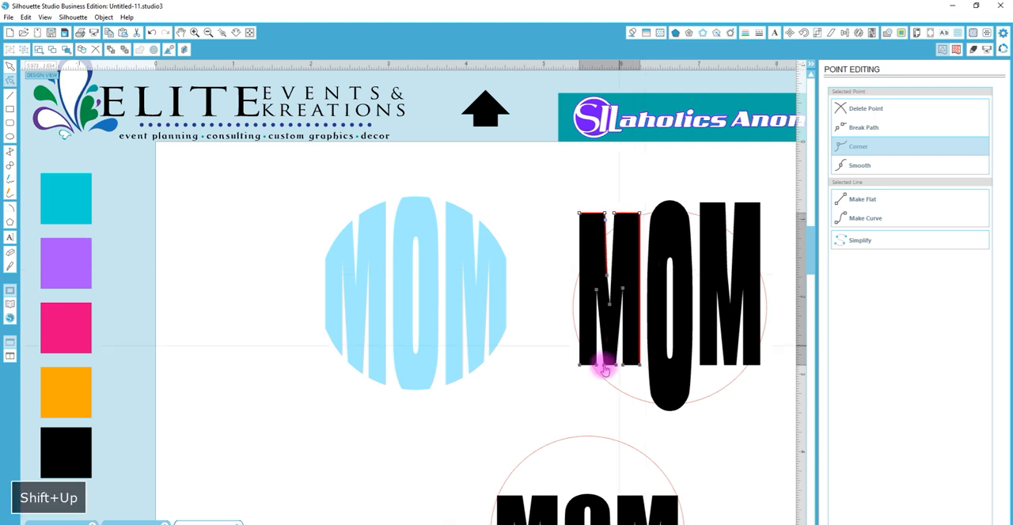
pyautogui.moveTo(554, 393); pyautogui.dragTo(649, 358)
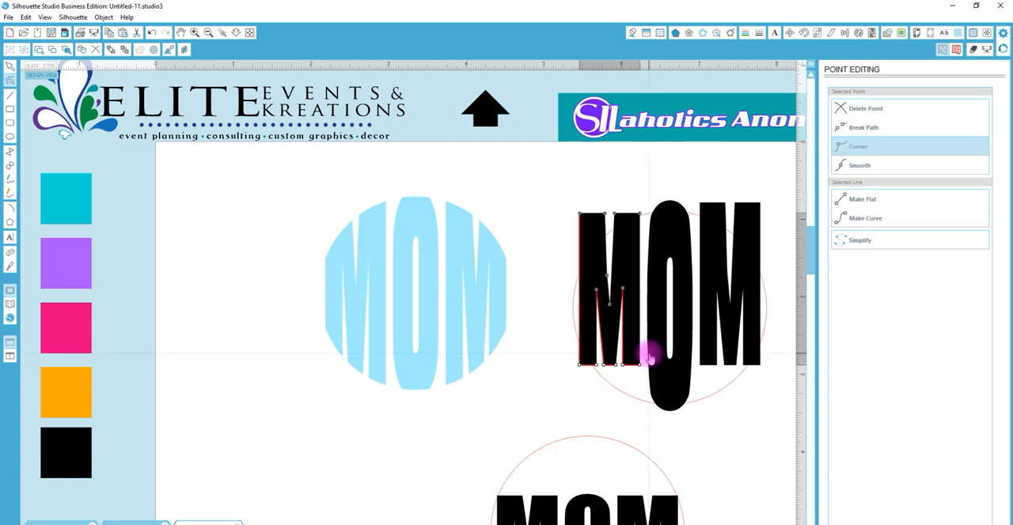
pyautogui.hotkey('shift', 'Down')
pyautogui.hotkey('shift', 'Down')
pyautogui.hotkey('shift', 'Down')
pyautogui.hotkey('shift', 'Down')
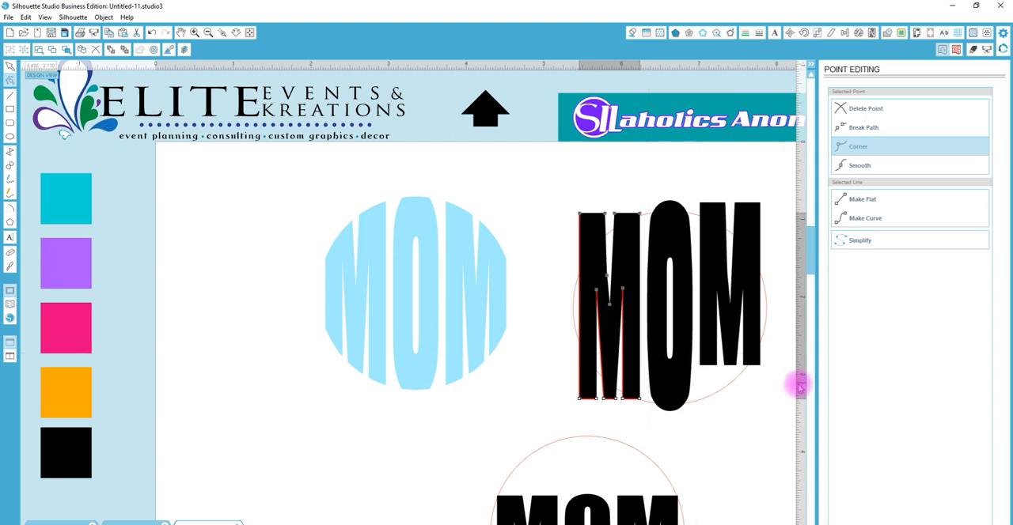
# Move the bottom points of the last black M down to match the first M's lower edge
pyautogui.click(760, 355)
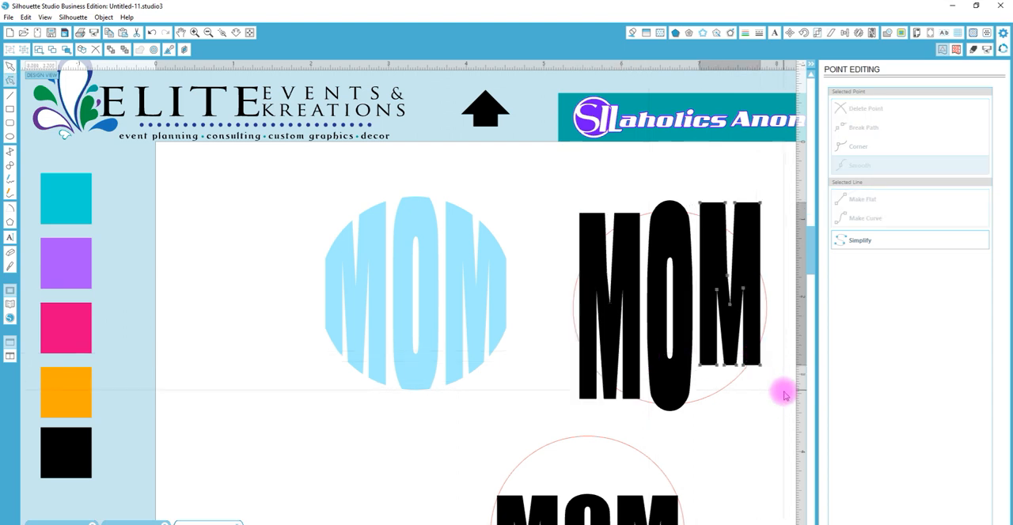
pyautogui.rightClick(690, 340)
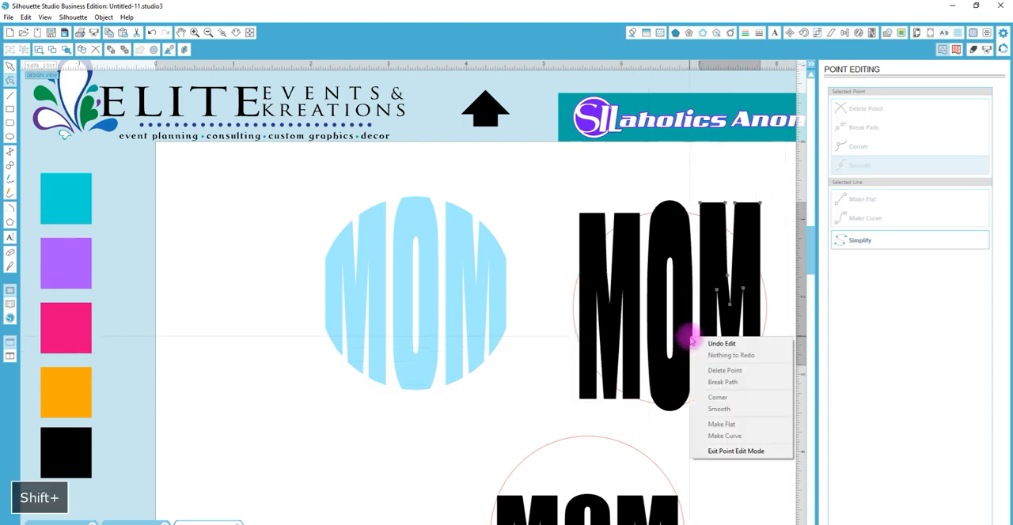
pyautogui.click(775, 332)
pyautogui.doubleClick(751, 349)
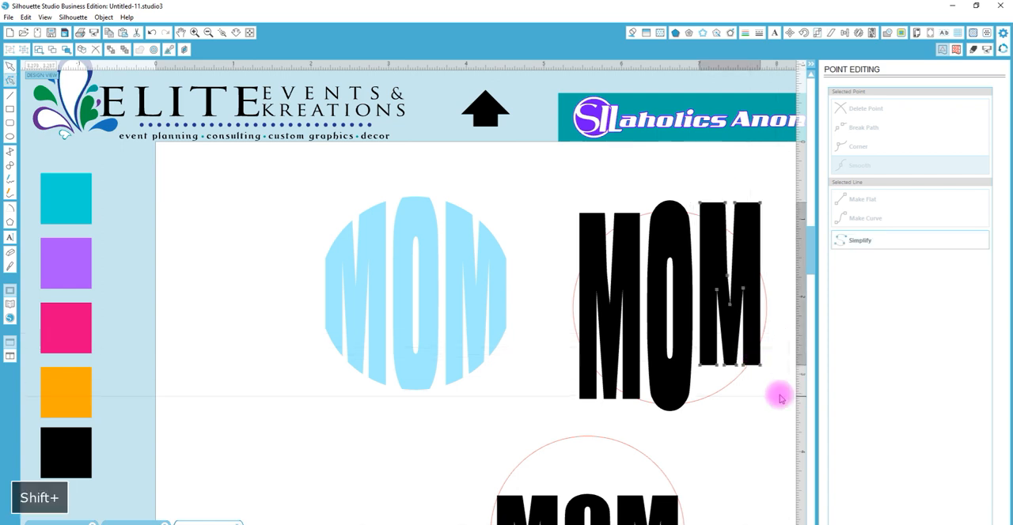
pyautogui.rightClick(706, 355)
pyautogui.click(771, 369)
pyautogui.doubleClick(757, 362)
pyautogui.moveTo(786, 393); pyautogui.dragTo(696, 354)
pyautogui.hotkey('shift', 'Down')
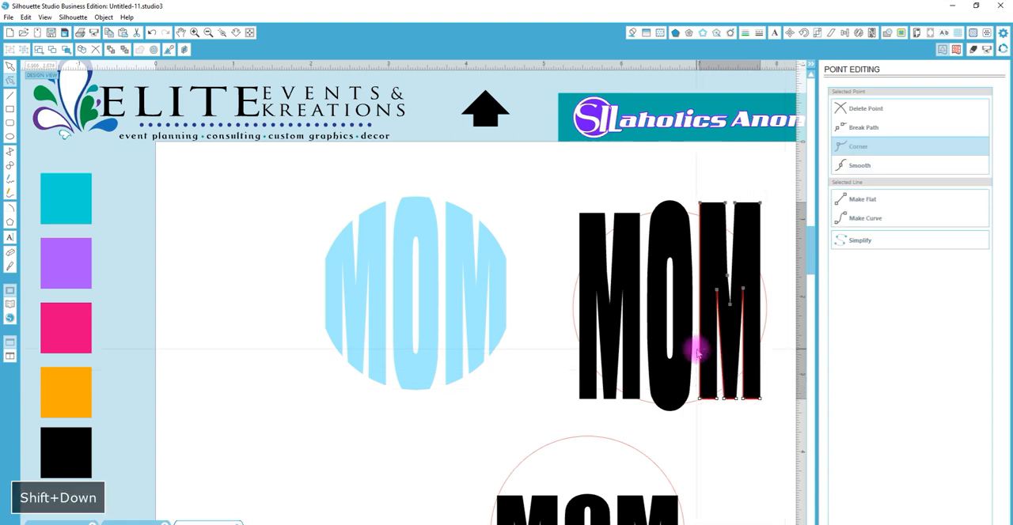
# Select the three stretched black letters with their circle and crop the letters to it
pyautogui.click(596, 264)
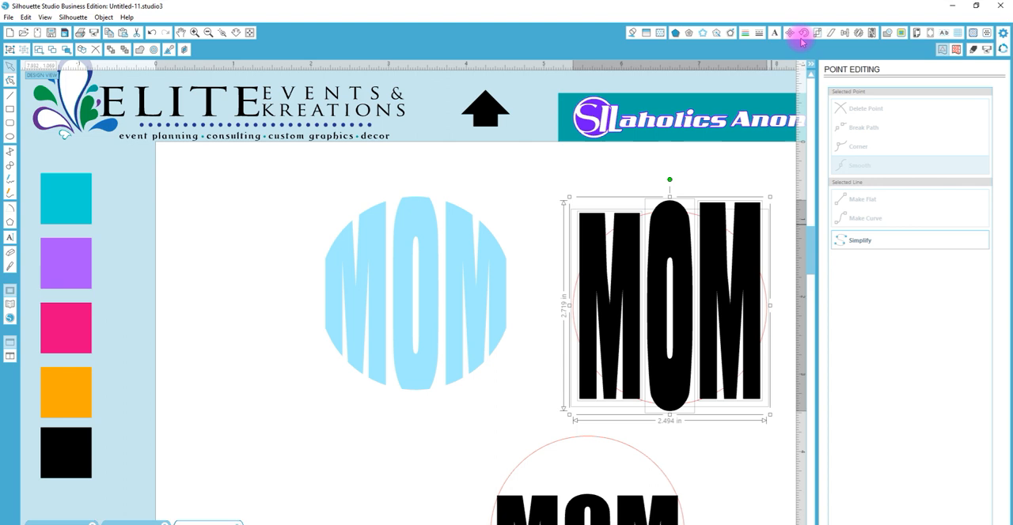
pyautogui.click(886, 34)
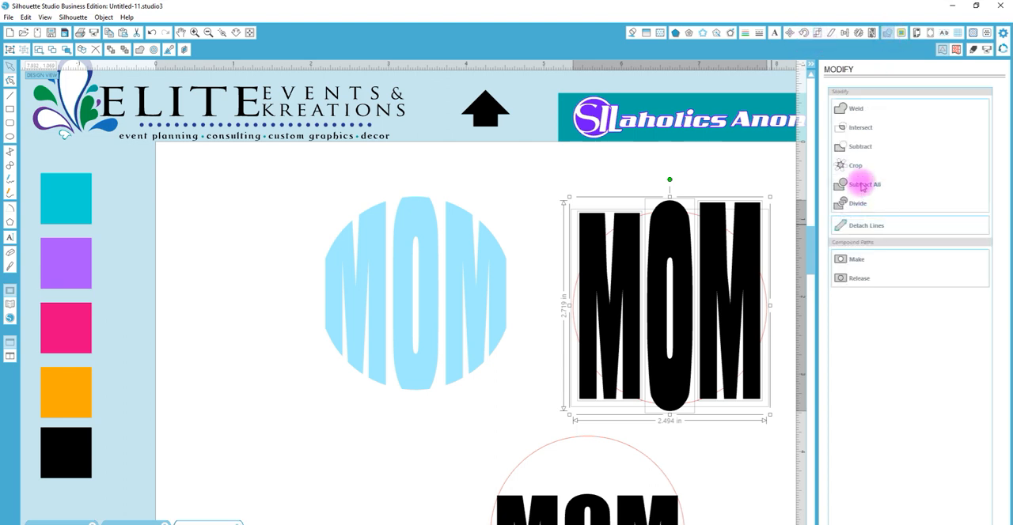
pyautogui.click(858, 167)
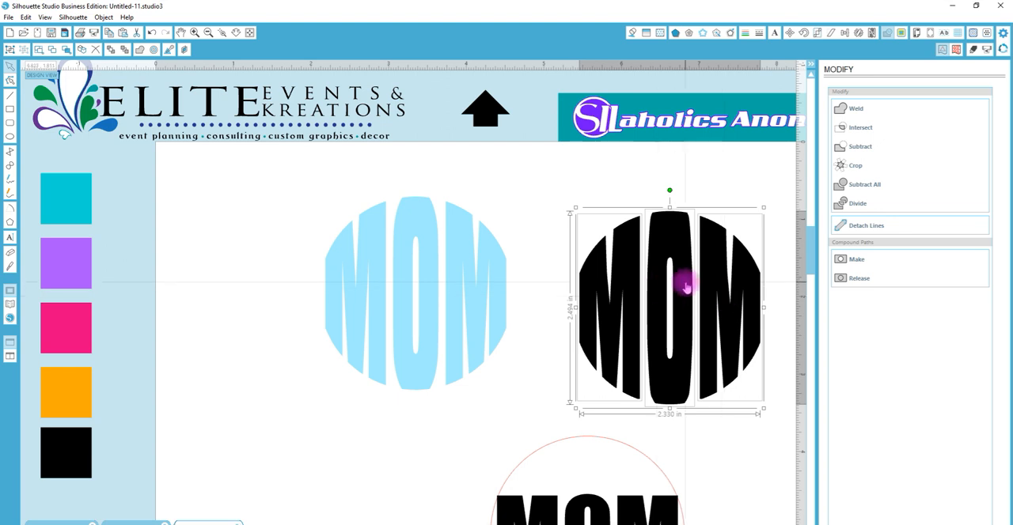
# Place a copy of the lower circle outline over the cropped black MOM design
pyautogui.click(695, 467)
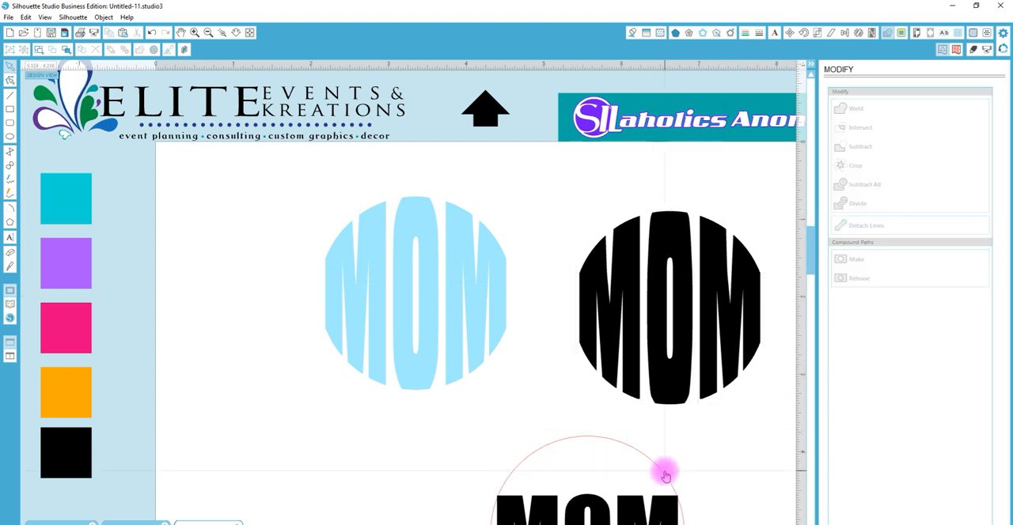
pyautogui.click(664, 474)
pyautogui.moveTo(663, 474); pyautogui.dragTo(743, 245)
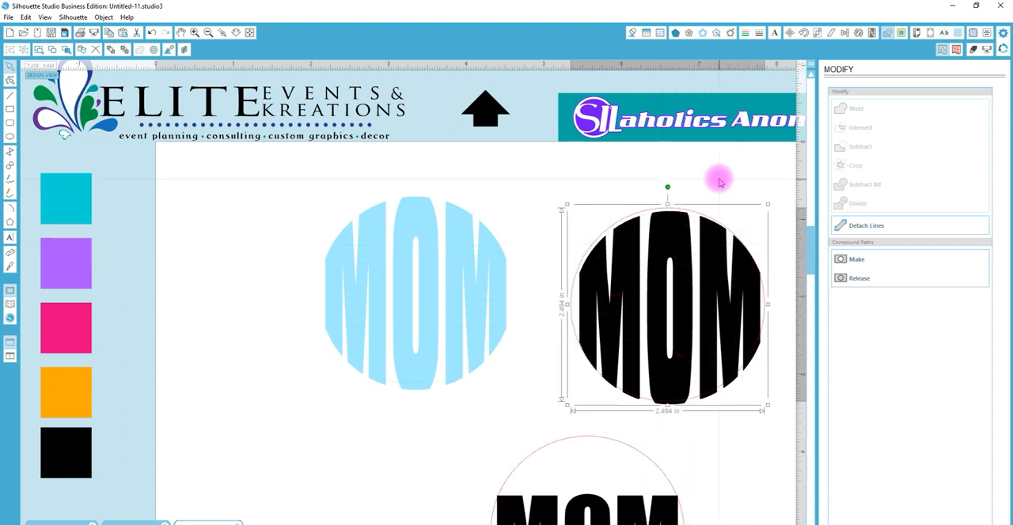
# Group the three cropped black letters and center the group with the circle outline
pyautogui.click(628, 250)
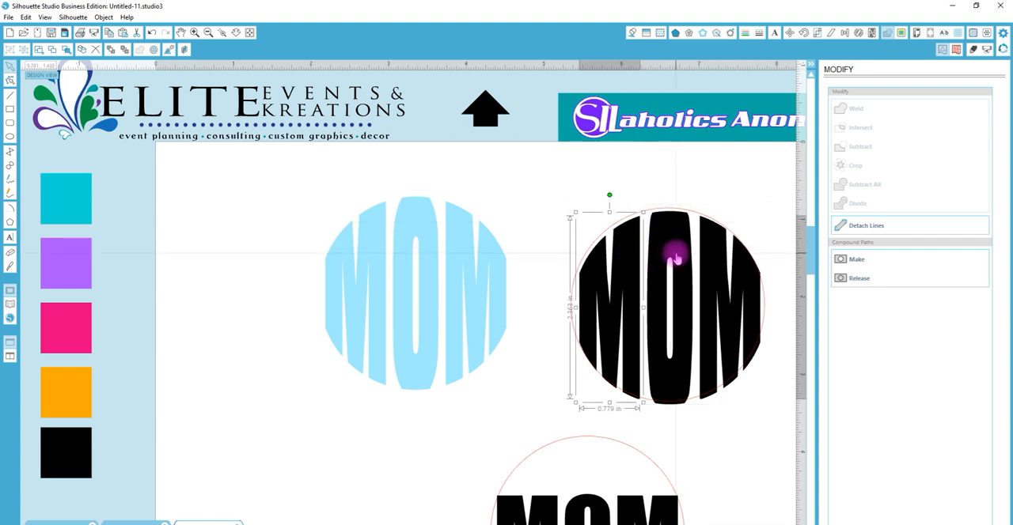
pyautogui.keyDown('shift'); pyautogui.click(675, 257); pyautogui.keyUp('shift')
pyautogui.keyDown('shift'); pyautogui.click(723, 260); pyautogui.keyUp('shift')
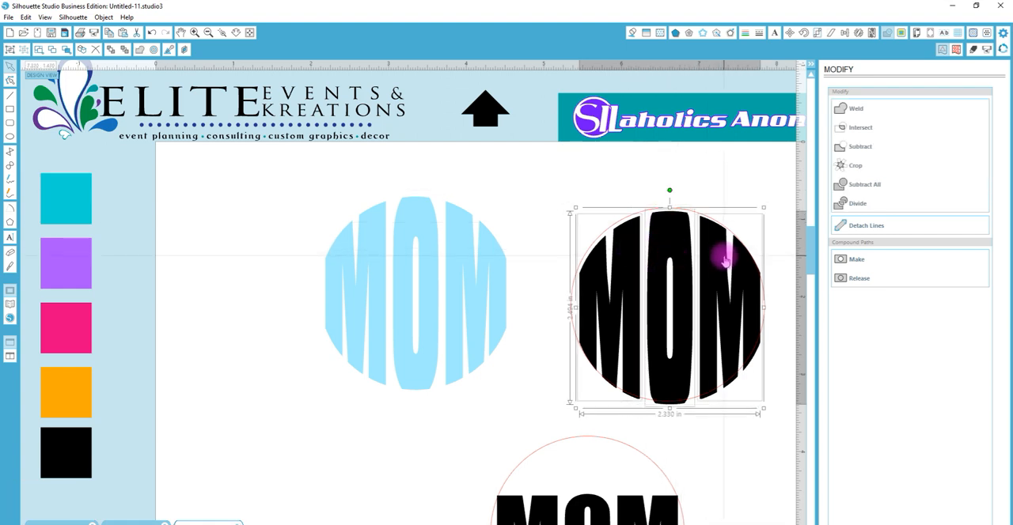
pyautogui.hotkey('ctrl', 'g')
pyautogui.moveTo(718, 182); pyautogui.dragTo(723, 263)
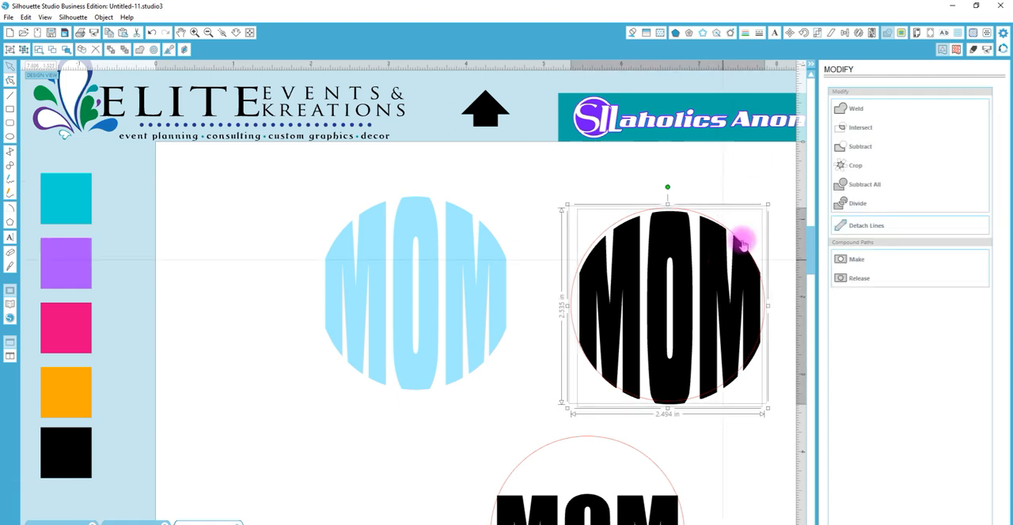
pyautogui.click(845, 33)
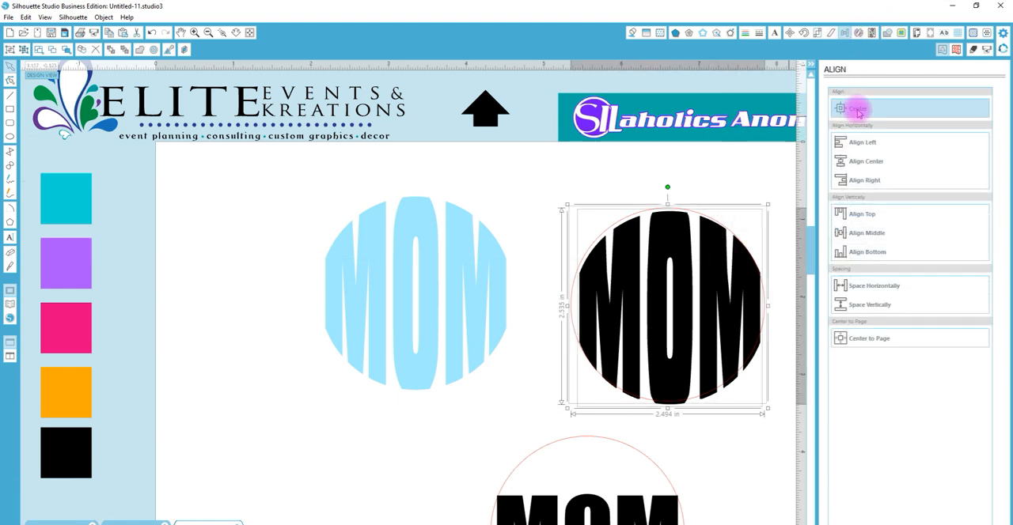
pyautogui.click(858, 111)
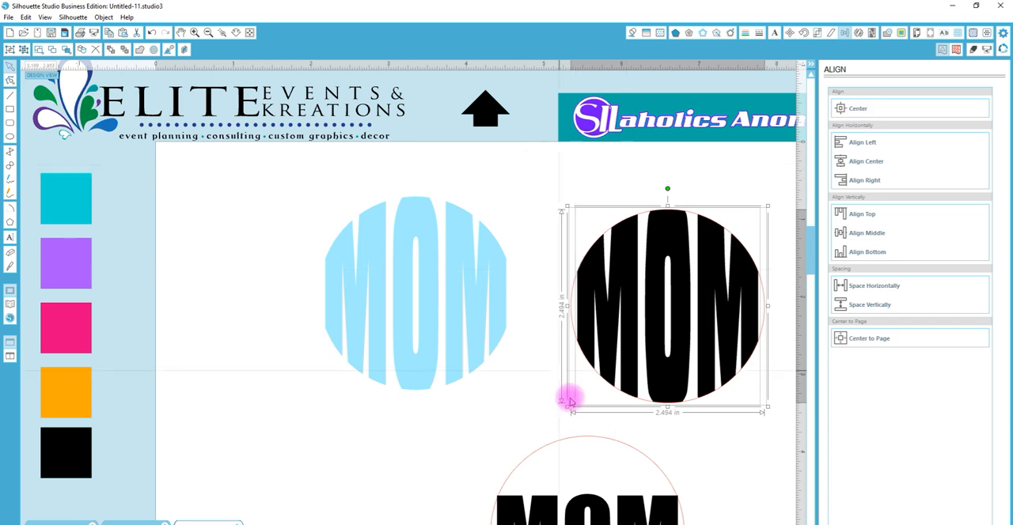
pyautogui.click(552, 419)
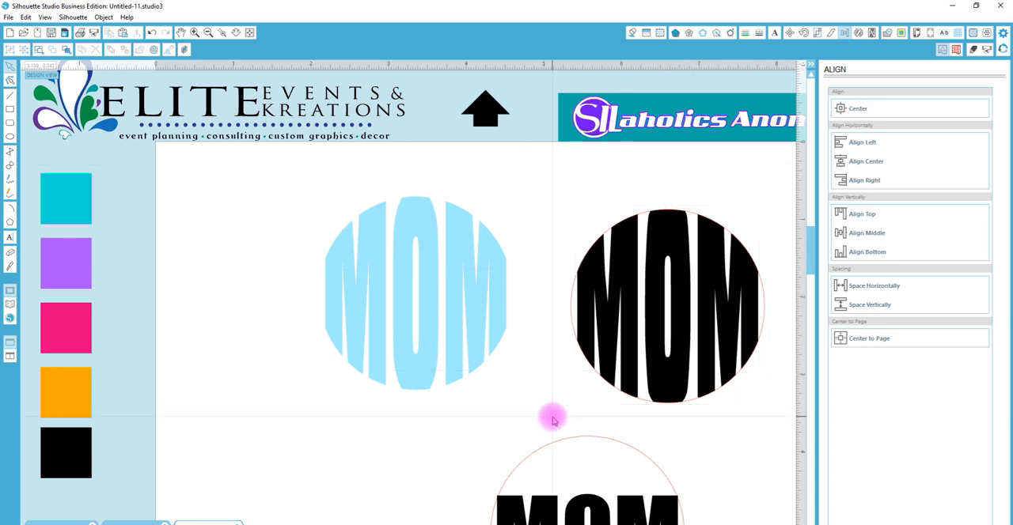
# Replace the MOM text in the lower circle with TIA in capitals
pyautogui.click(238, 34)
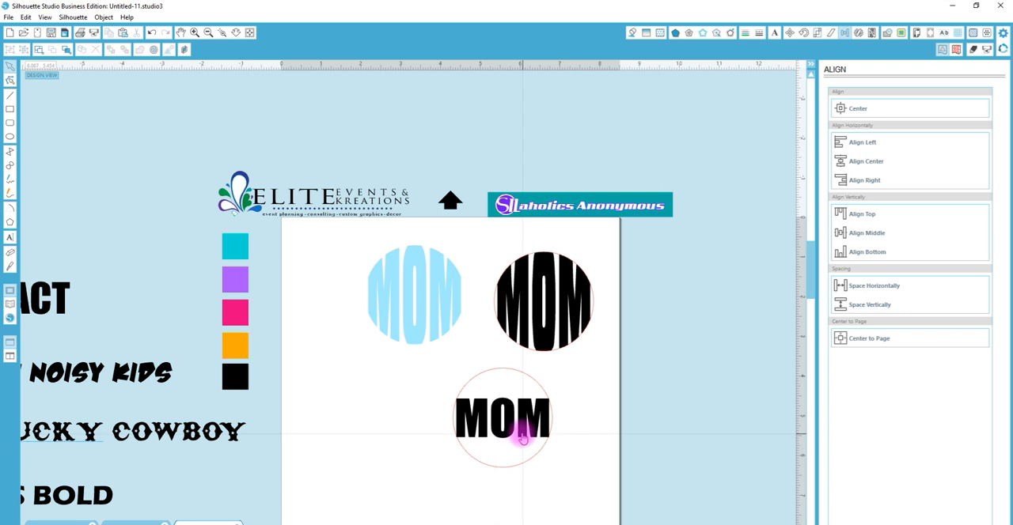
pyautogui.click(523, 440)
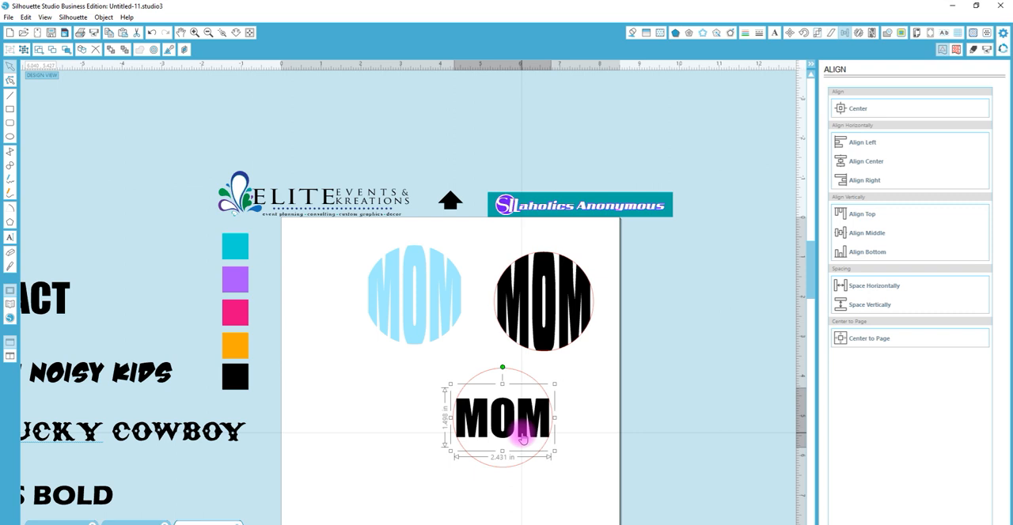
pyautogui.doubleClick(523, 437)
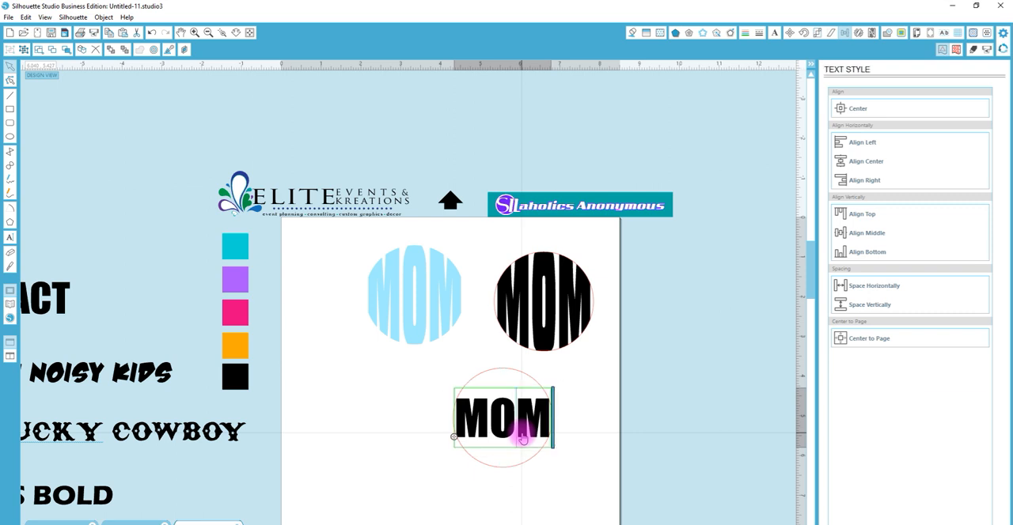
pyautogui.moveTo(544, 428); pyautogui.dragTo(453, 436)
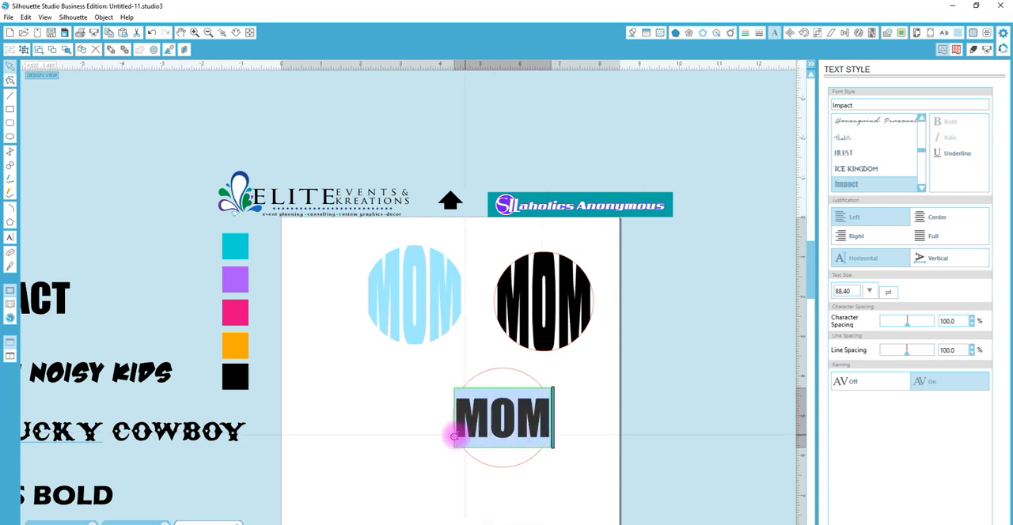
pyautogui.write('Tia')
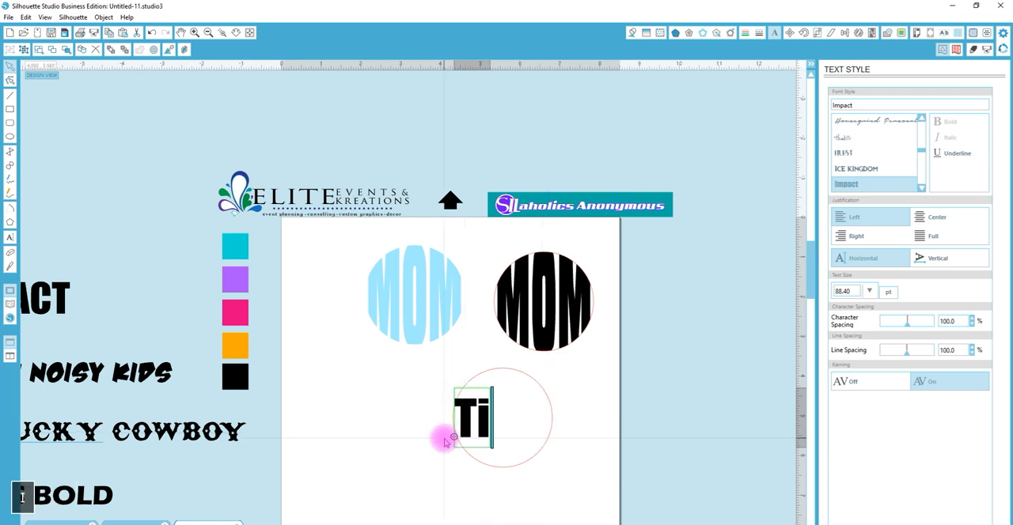
pyautogui.press('BackSpace')
pyautogui.press('BackSpace')
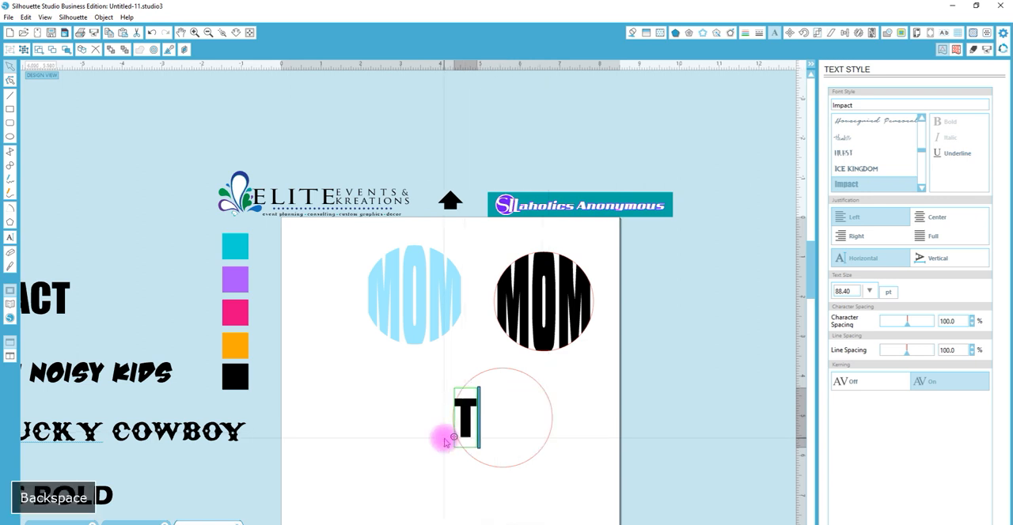
pyautogui.write('i')
pyautogui.press('BackSpace')
pyautogui.write('IA')
pyautogui.click(606, 453)
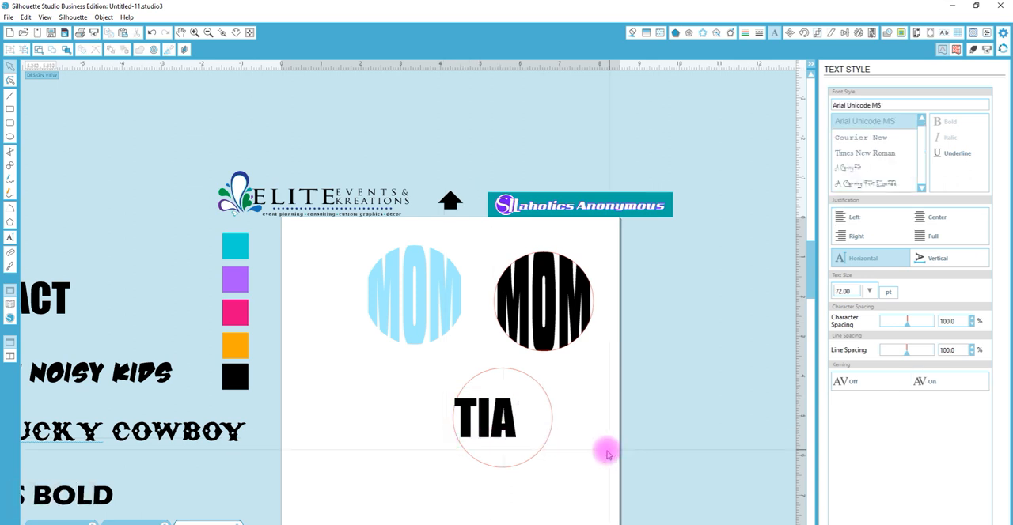
# Select the TIA text with its circle and center the two on each other
pyautogui.click(480, 414)
pyautogui.click(844, 32)
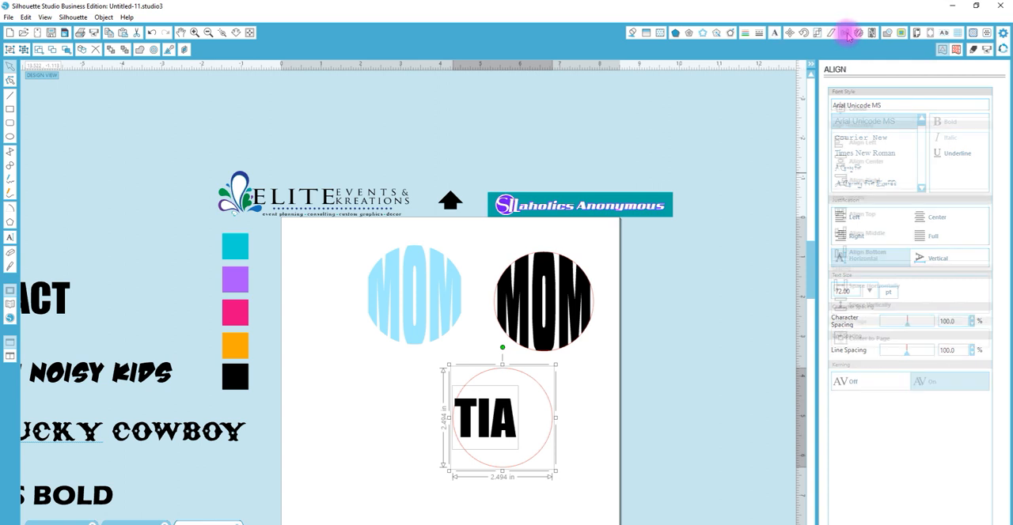
pyautogui.click(875, 111)
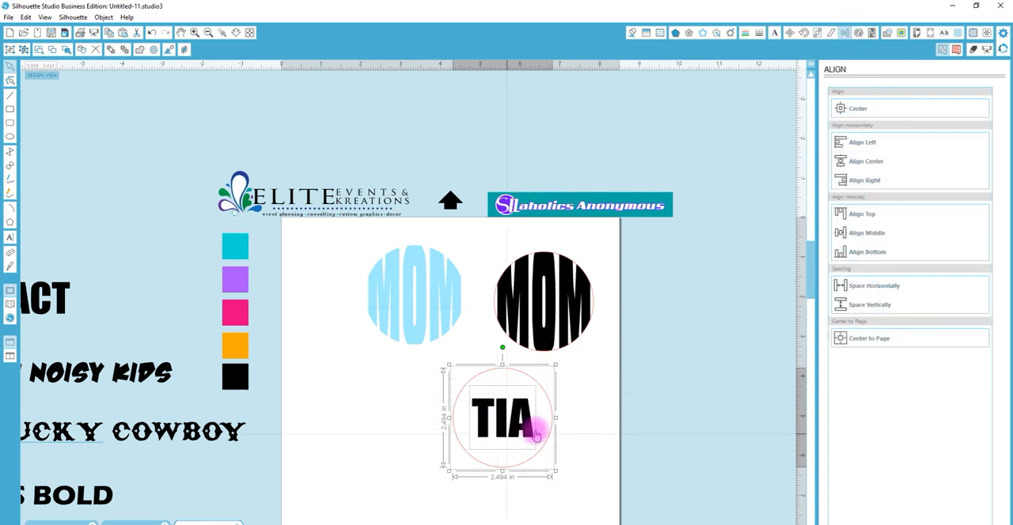
pyautogui.click(581, 457)
# Apply the font of the NOISY KIDS sample to the TIA text and center it in the circle again
pyautogui.click(526, 431)
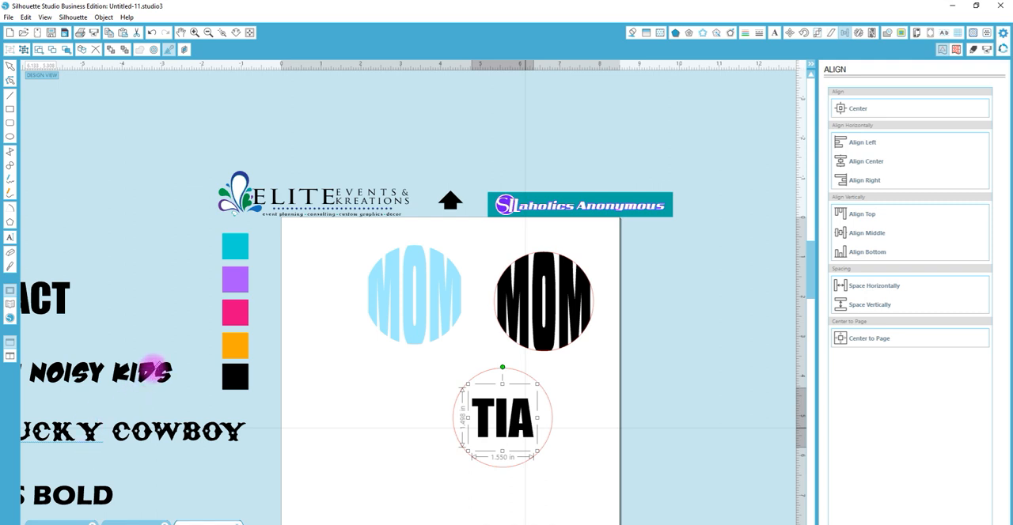
pyautogui.click(151, 371)
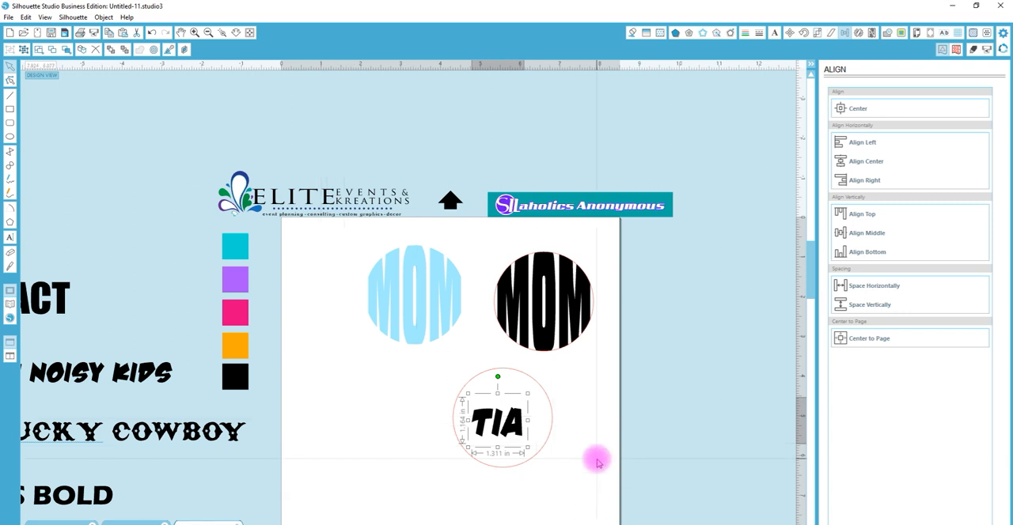
pyautogui.moveTo(571, 475); pyautogui.dragTo(466, 413)
pyautogui.click(840, 108)
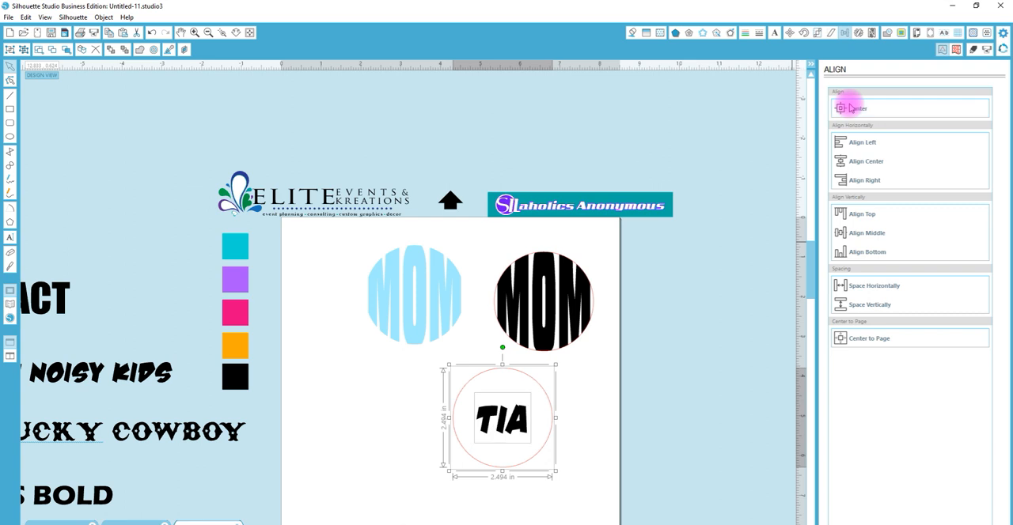
pyautogui.click(701, 355)
pyautogui.click(520, 428)
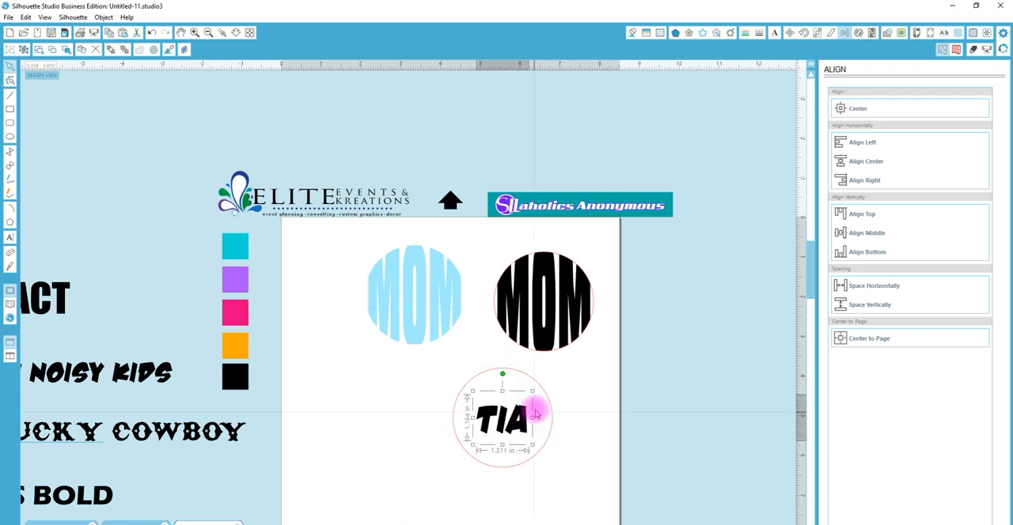
# Enlarge the TIA text from its center to about 2.5 in wide so it spans the circle
pyautogui.moveTo(531, 391); pyautogui.dragTo(556, 370)
pyautogui.press('z')
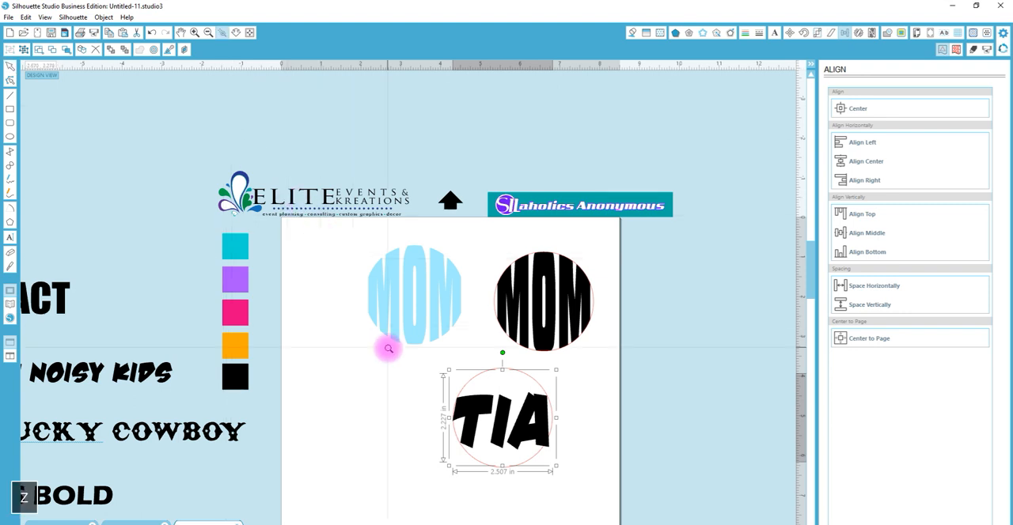
pyautogui.click(504, 433)
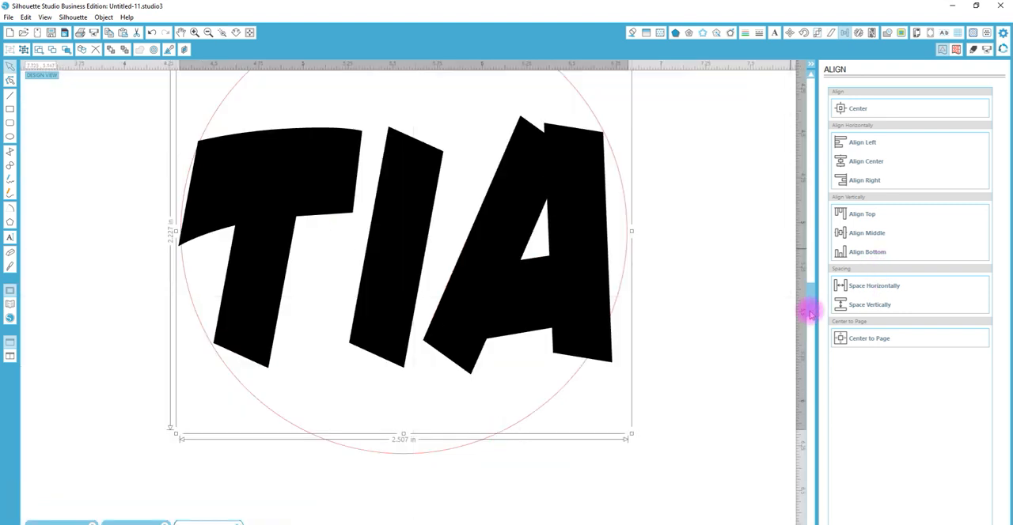
pyautogui.moveTo(808, 314); pyautogui.dragTo(810, 287)
pyautogui.click(735, 234)
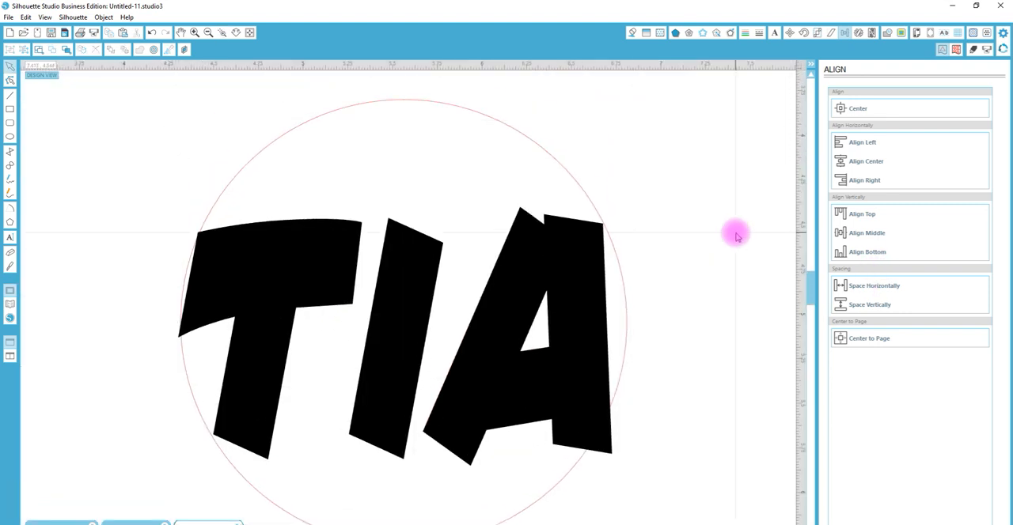
# Ungroup the TIA text into separate letters
pyautogui.click(429, 272)
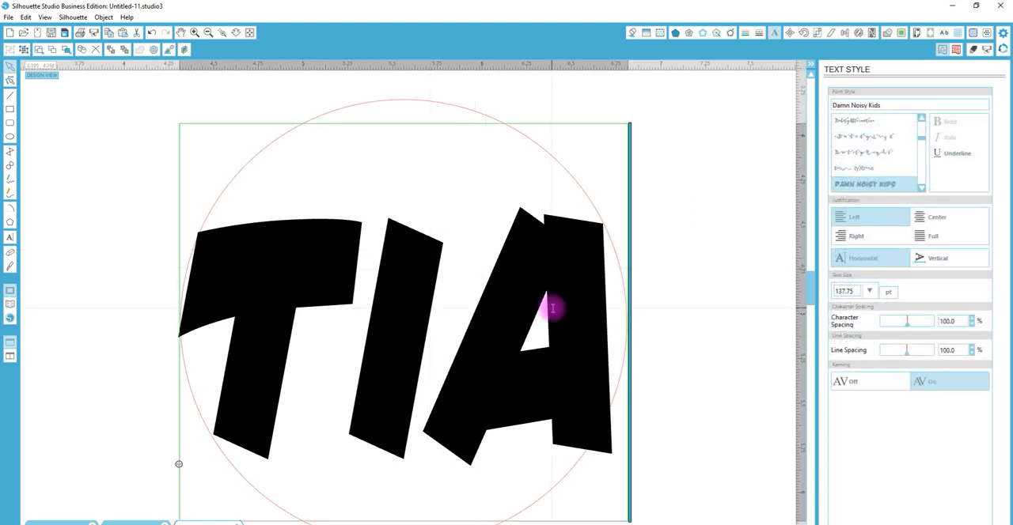
pyautogui.click(665, 277)
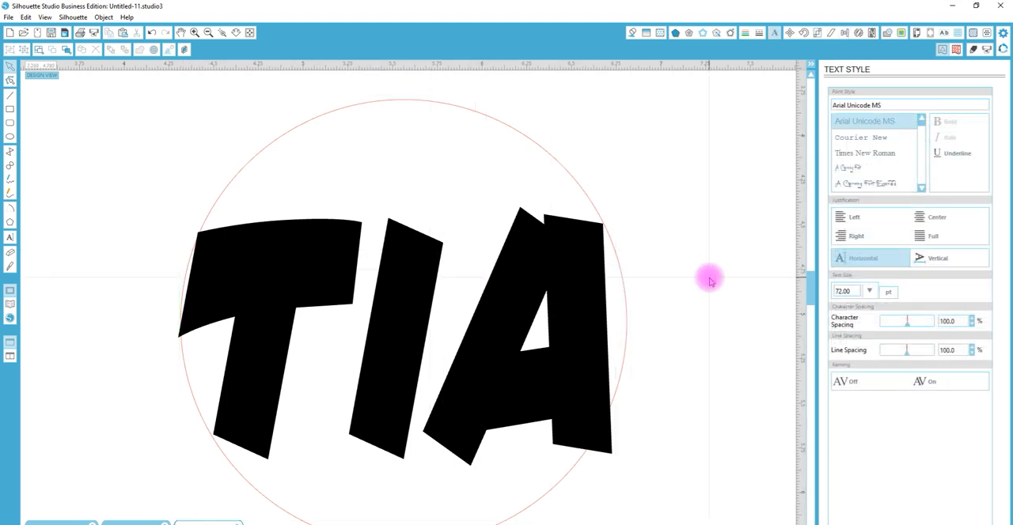
pyautogui.rightClick(563, 293)
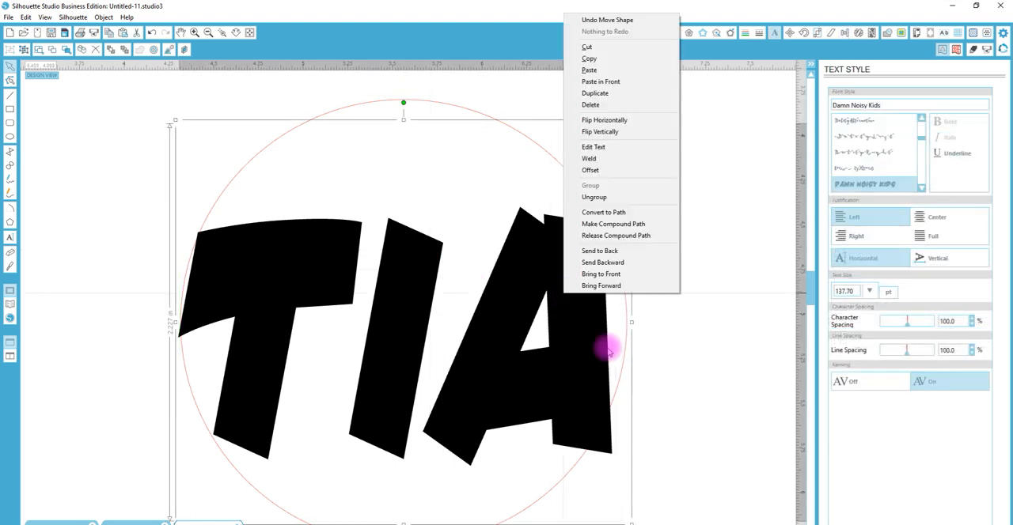
pyautogui.click(602, 198)
# Stretch the letter I vertically to about 3.6 in, past the circle's edges, and widen it slightly toward the neighbouring letters
pyautogui.click(403, 311)
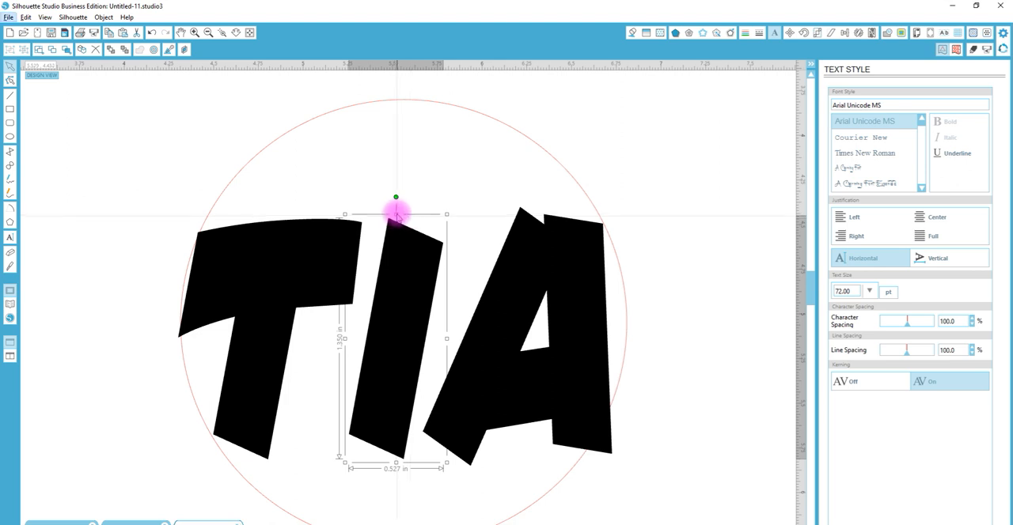
pyautogui.moveTo(396, 212); pyautogui.dragTo(431, 55)
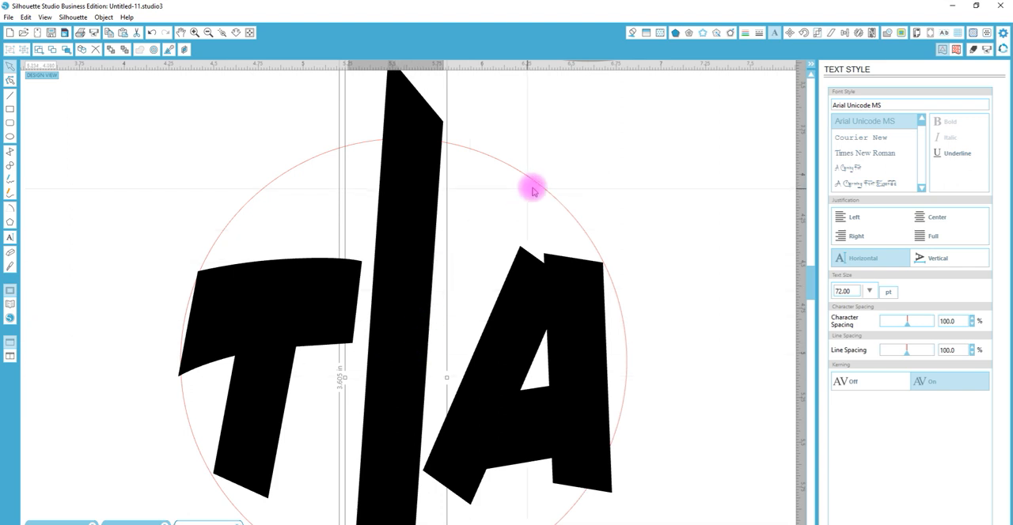
pyautogui.doubleClick(422, 229)
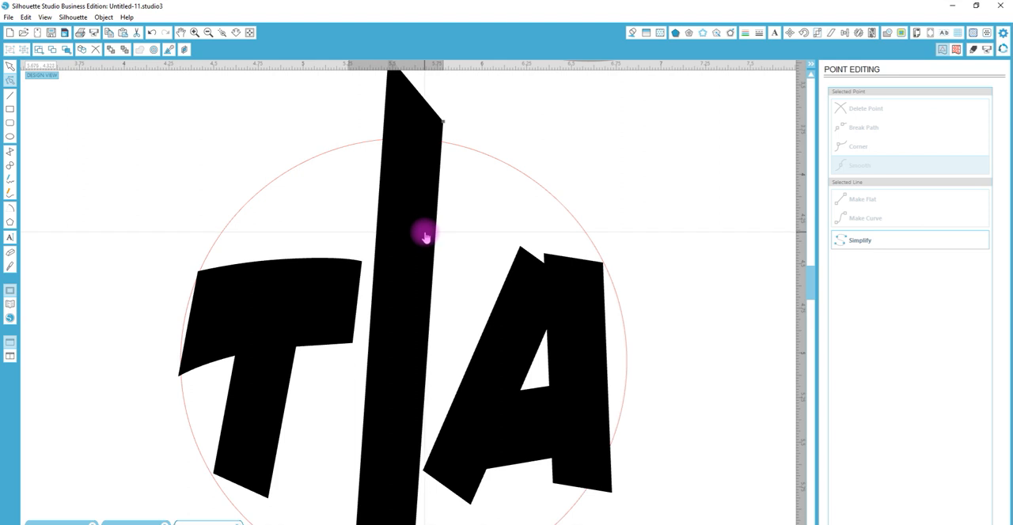
pyautogui.click(598, 148)
pyautogui.click(433, 199)
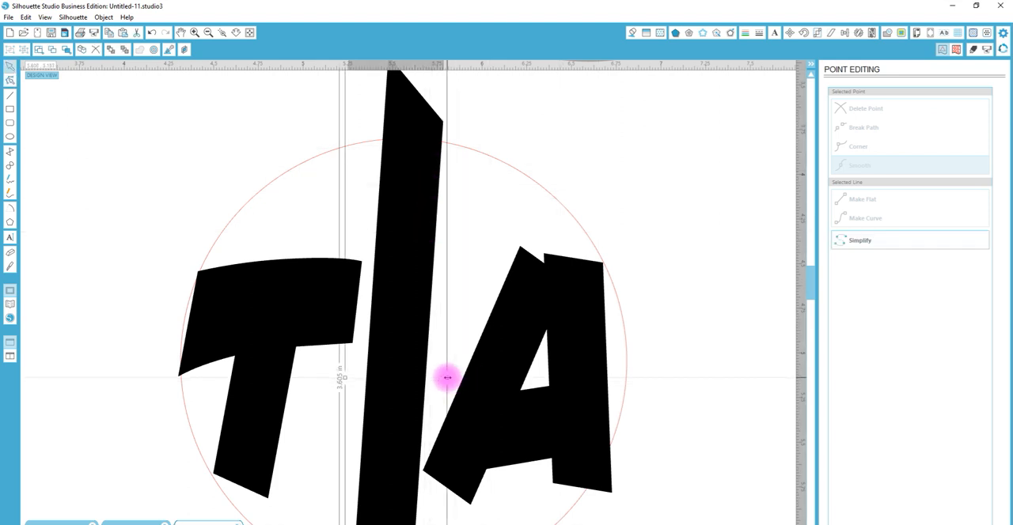
pyautogui.moveTo(447, 378); pyautogui.dragTo(457, 380)
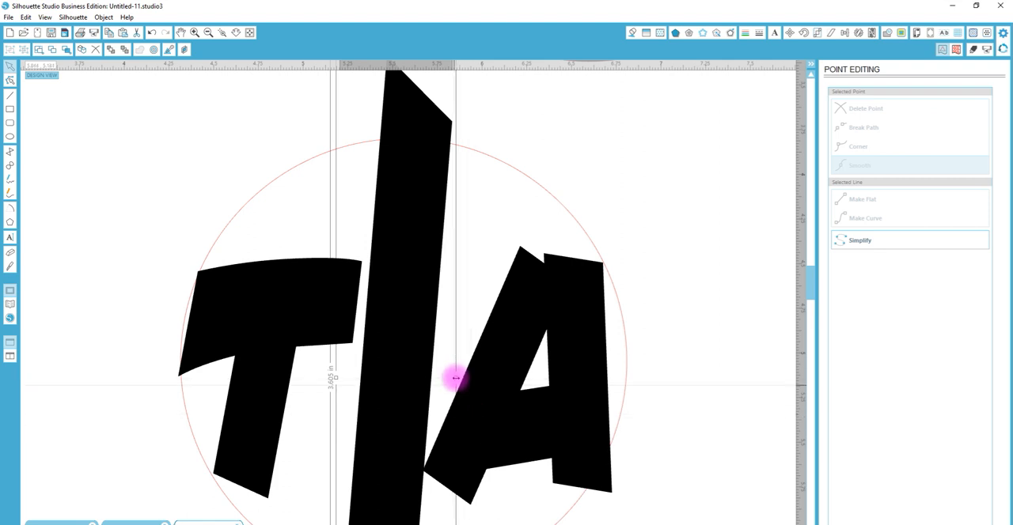
pyautogui.moveTo(456, 378); pyautogui.dragTo(452, 377)
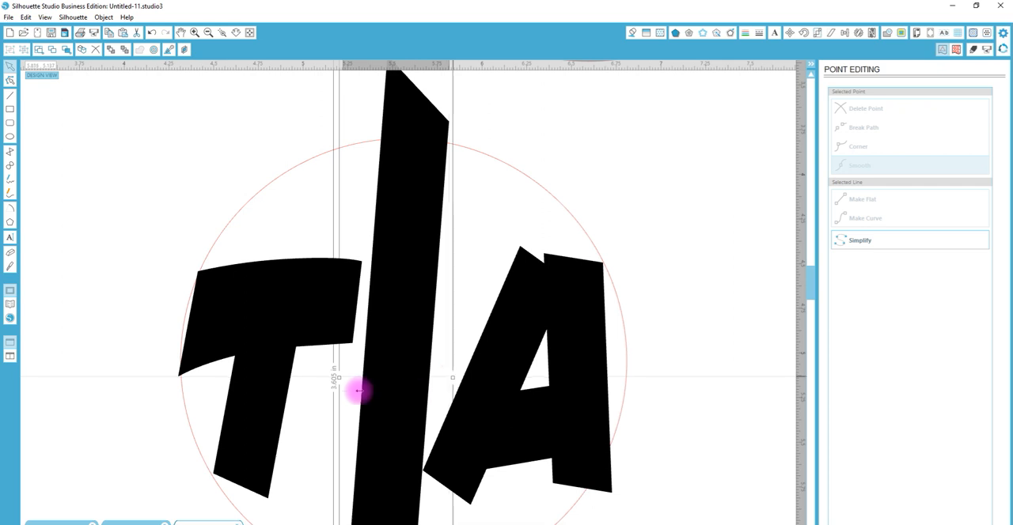
# Stretch the letter T to about 2.56 in tall and reposition it vertically over its side of the circle
pyautogui.click(286, 310)
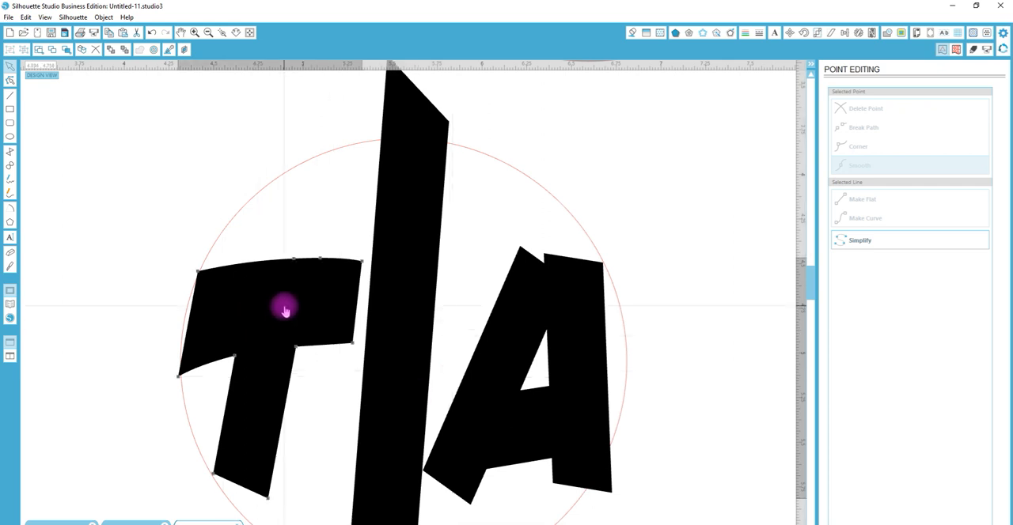
pyautogui.doubleClick(239, 307)
pyautogui.moveTo(269, 253); pyautogui.dragTo(277, 148)
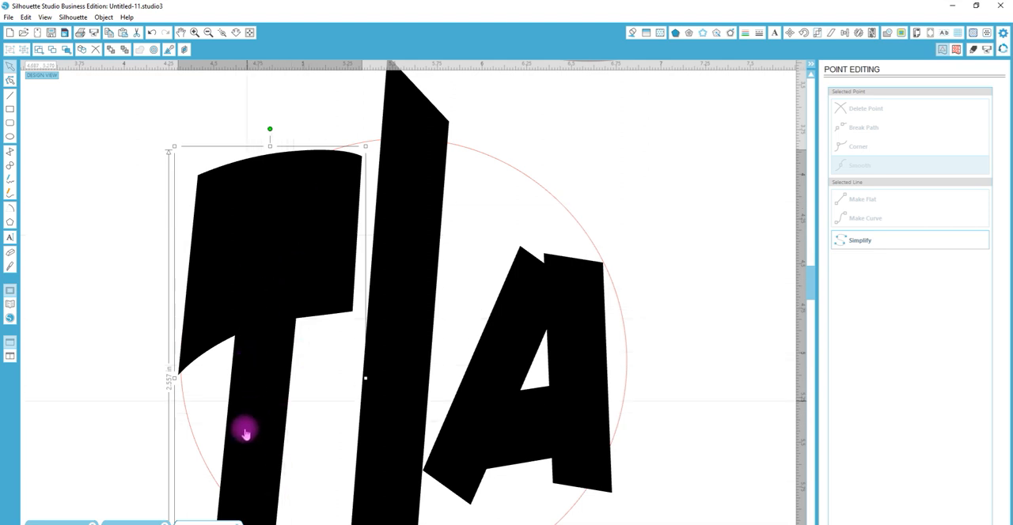
pyautogui.moveTo(257, 404); pyautogui.dragTo(261, 348)
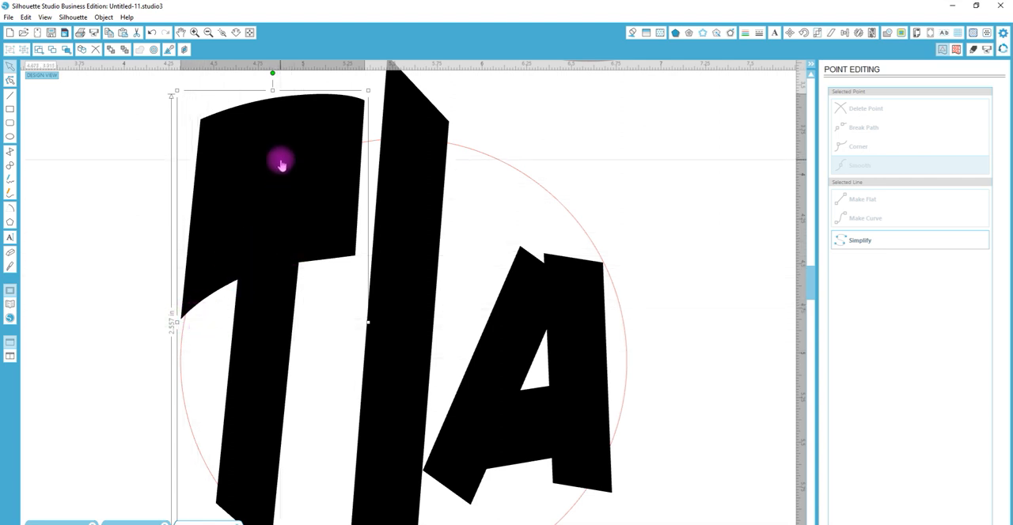
pyautogui.moveTo(281, 164); pyautogui.dragTo(282, 182)
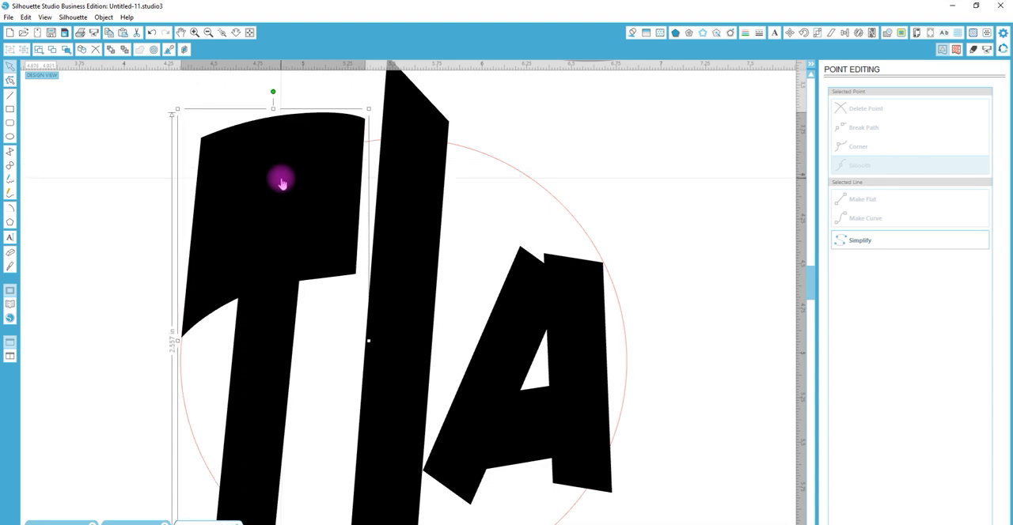
# Stretch the letter A vertically from its center toward the circle's outline, keeping its width
pyautogui.doubleClick(576, 274)
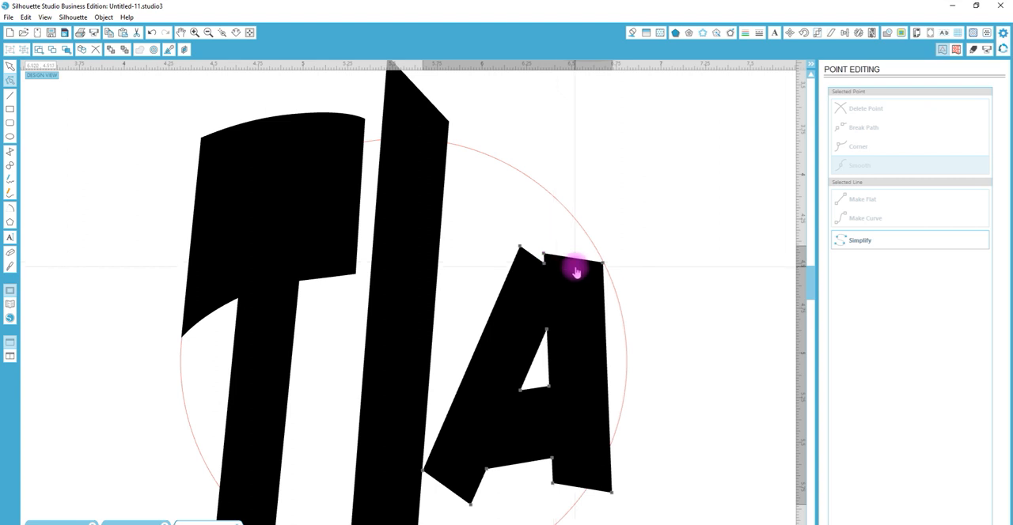
pyautogui.click(554, 347)
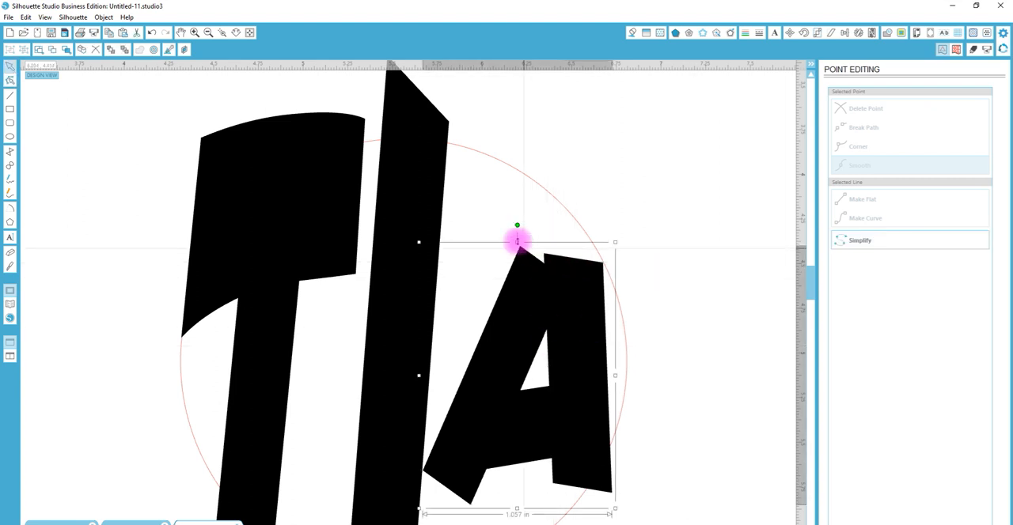
pyautogui.moveTo(517, 241); pyautogui.dragTo(524, 200)
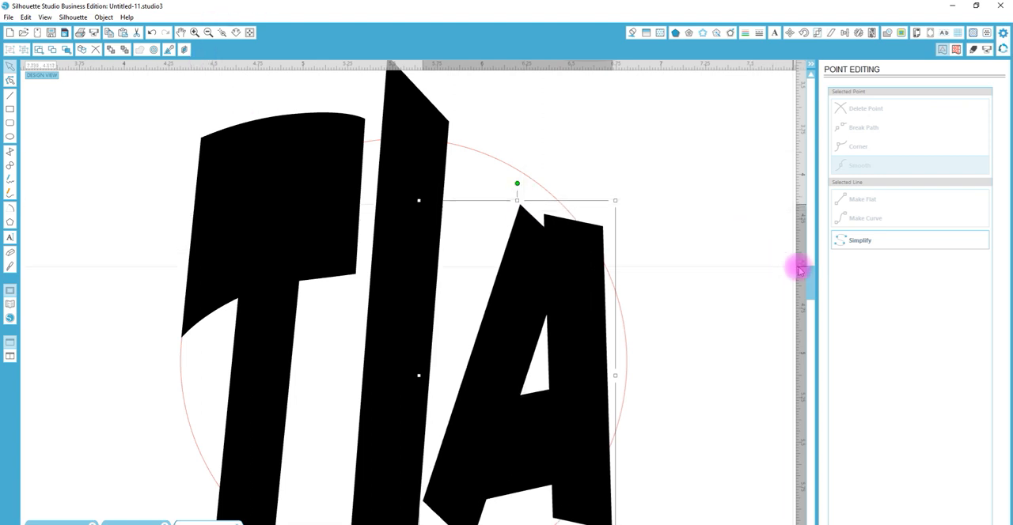
pyautogui.scroll(-3, 813, 279)
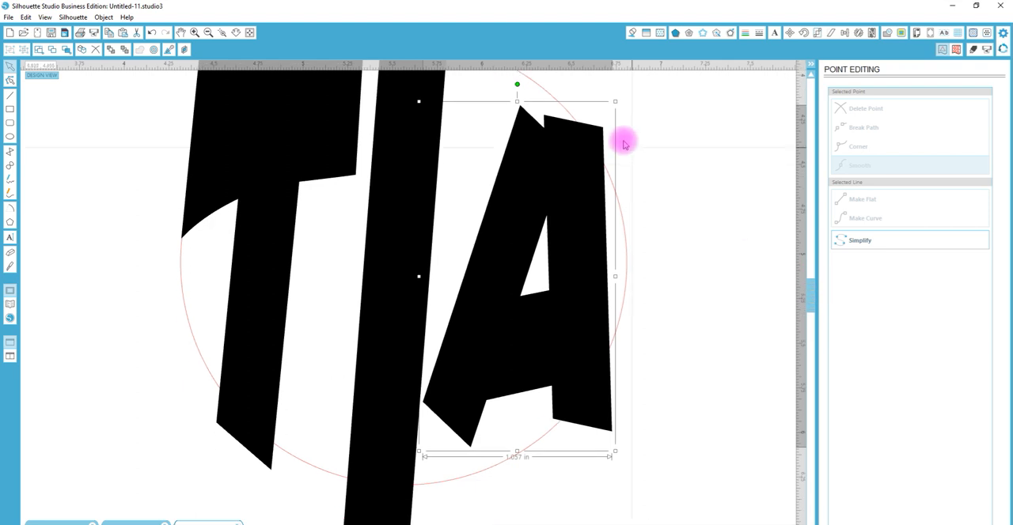
# Try stretching the letter A even taller so its ends extend beyond the circle, and undo that stretch
pyautogui.moveTo(518, 96); pyautogui.dragTo(522, 24)
pyautogui.click(576, 135)
pyautogui.press('Delete')
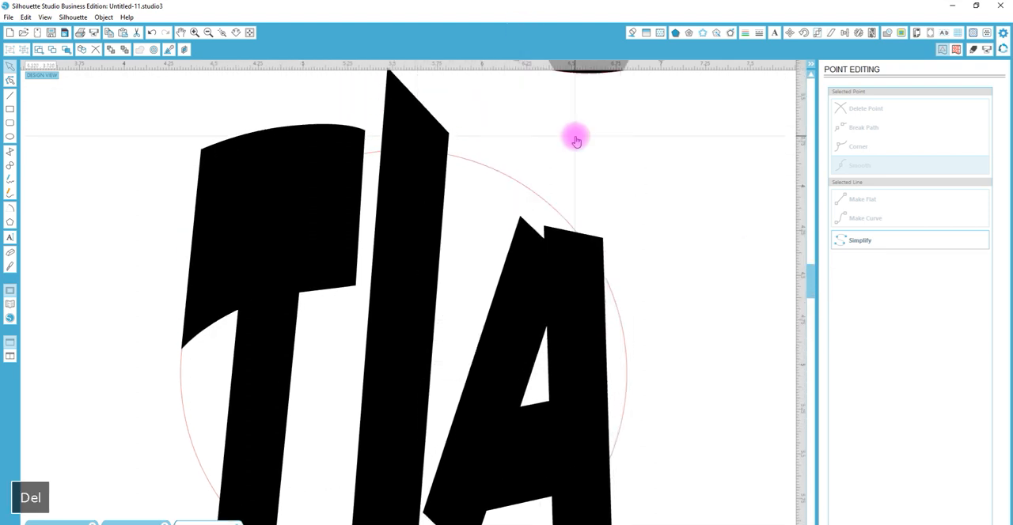
pyautogui.click(586, 271)
pyautogui.click(516, 211)
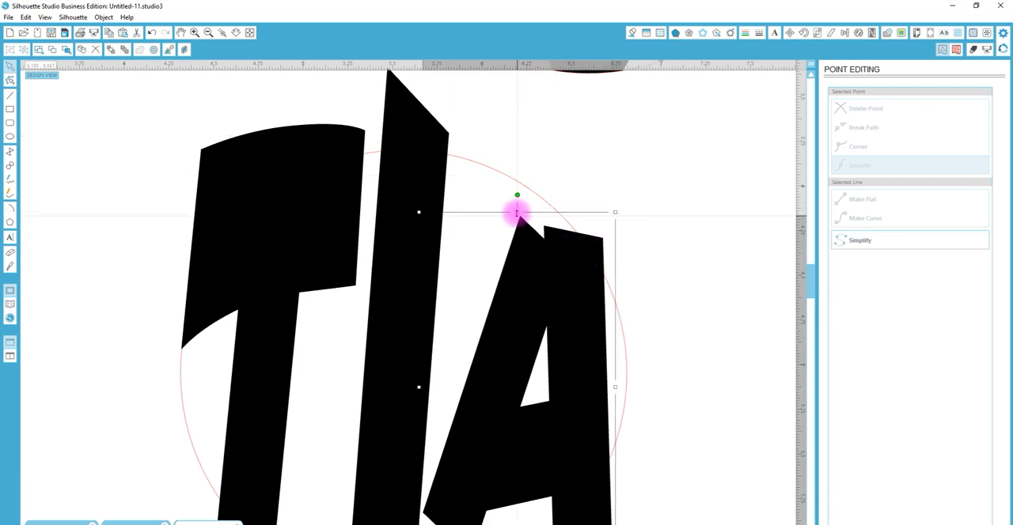
pyautogui.moveTo(517, 212); pyautogui.dragTo(517, 137)
pyautogui.moveTo(805, 272); pyautogui.dragTo(818, 296)
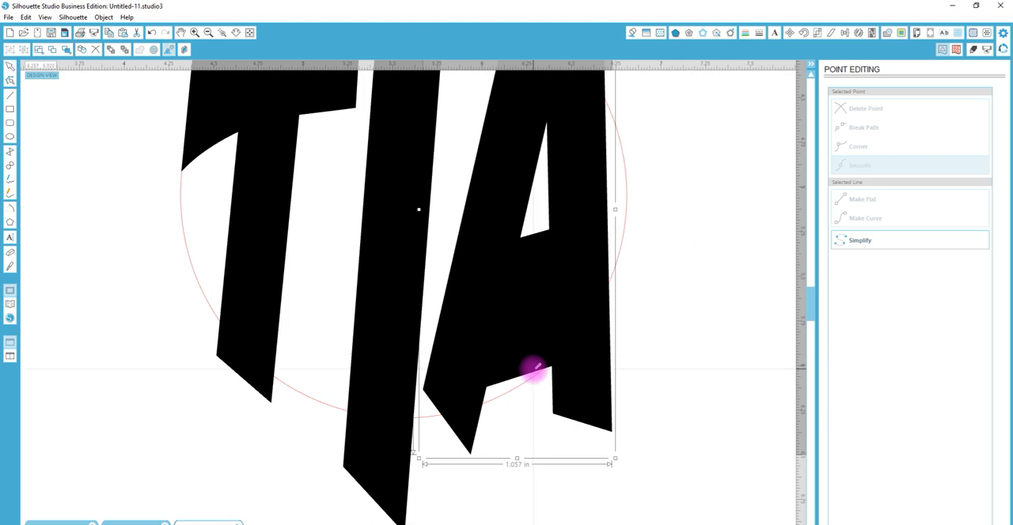
pyautogui.hotkey('ctrl', 'z')
pyautogui.hotkey('ctrl', 'z')
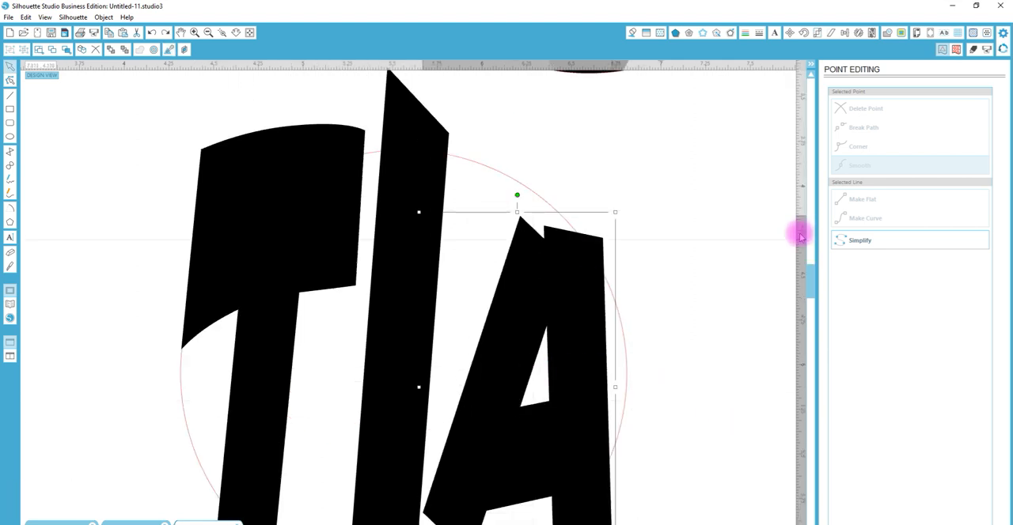
# Point-edit the A and lower the inner bottom corner of its right leg level with the outer corner
pyautogui.scroll(-3, 809, 273)
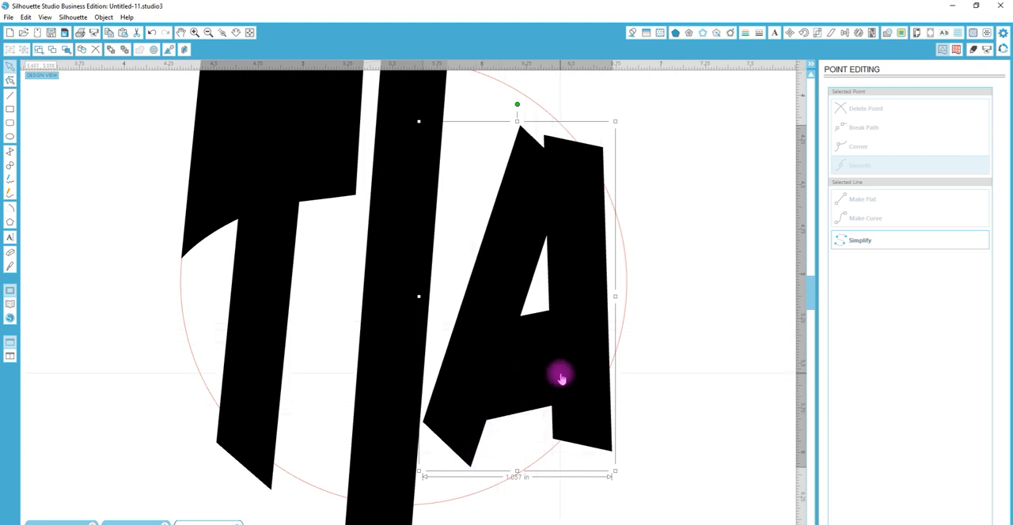
pyautogui.click(577, 364)
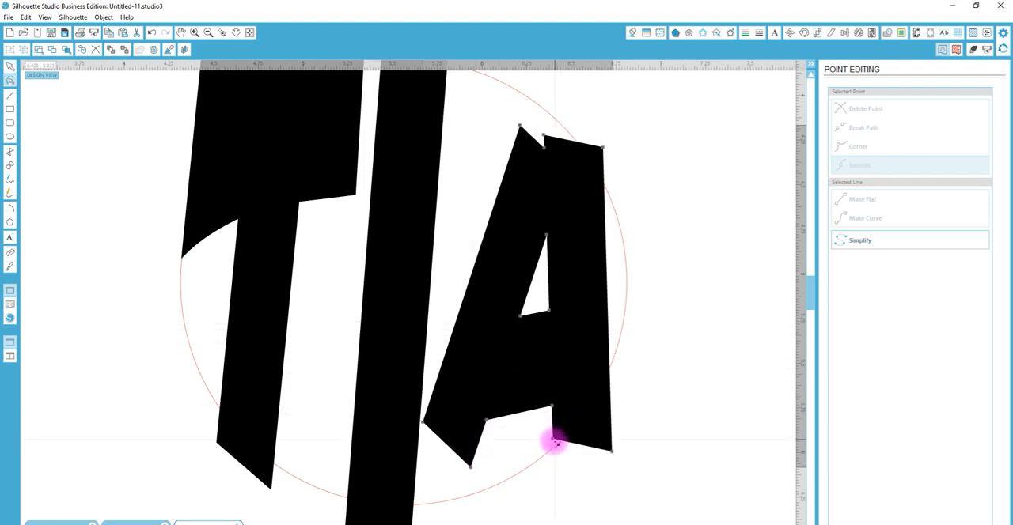
pyautogui.click(554, 441)
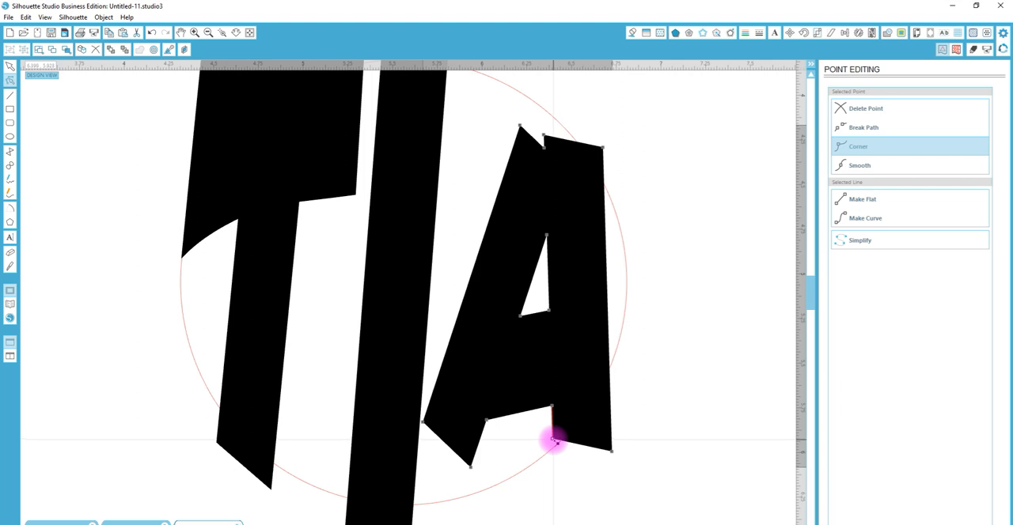
pyautogui.hotkey('shift', 'Down')
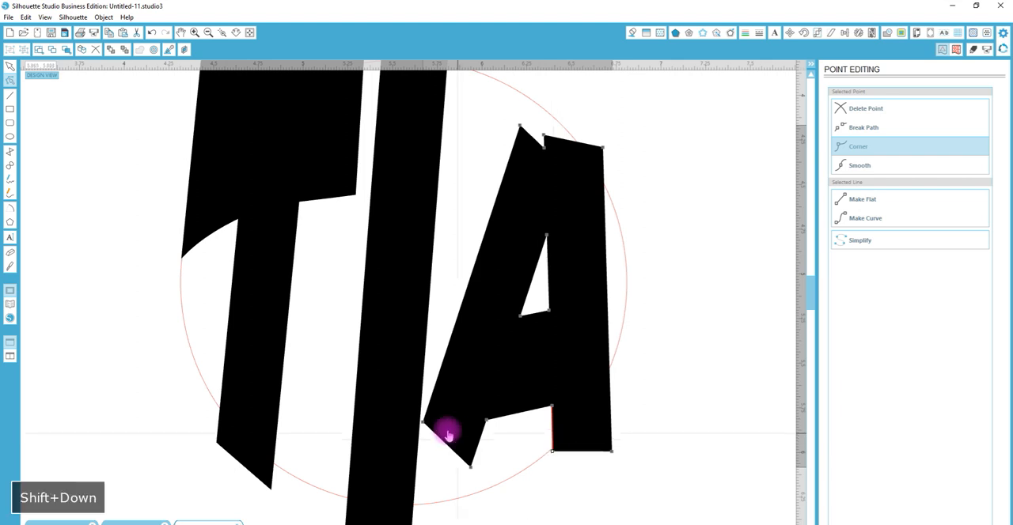
# Select the two bottom points of the A's left leg and move them straight down to the circle's outline
pyautogui.keyDown('shift'); pyautogui.click(410, 399); pyautogui.keyUp('shift')
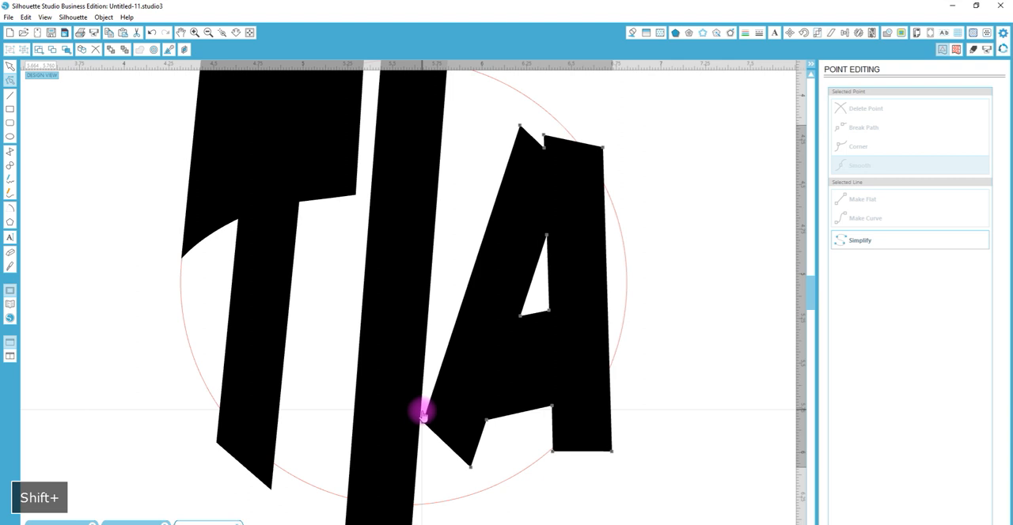
pyautogui.keyDown('shift'); pyautogui.click(425, 422); pyautogui.keyUp('shift')
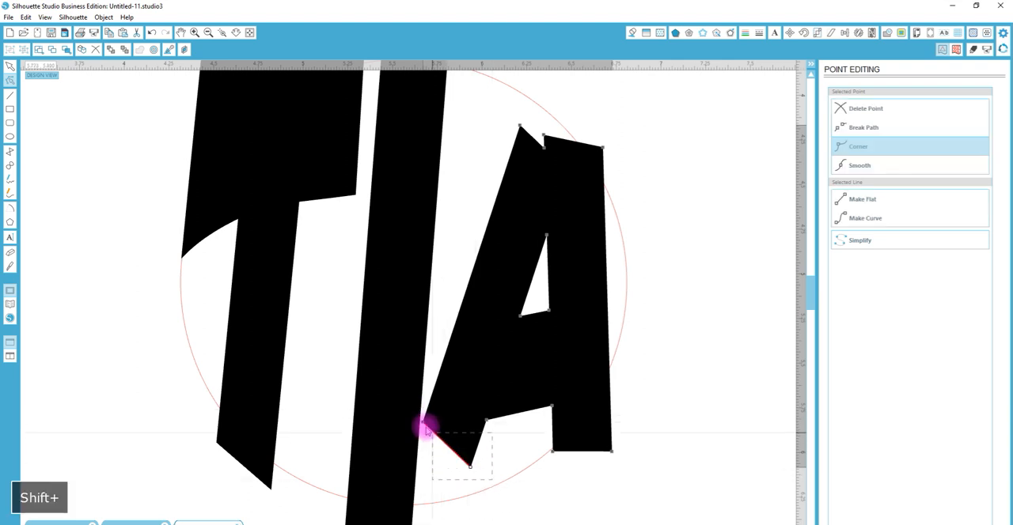
pyautogui.keyDown('shift'); pyautogui.click(391, 390); pyautogui.keyUp('shift')
pyautogui.moveTo(387, 380); pyautogui.dragTo(475, 496)
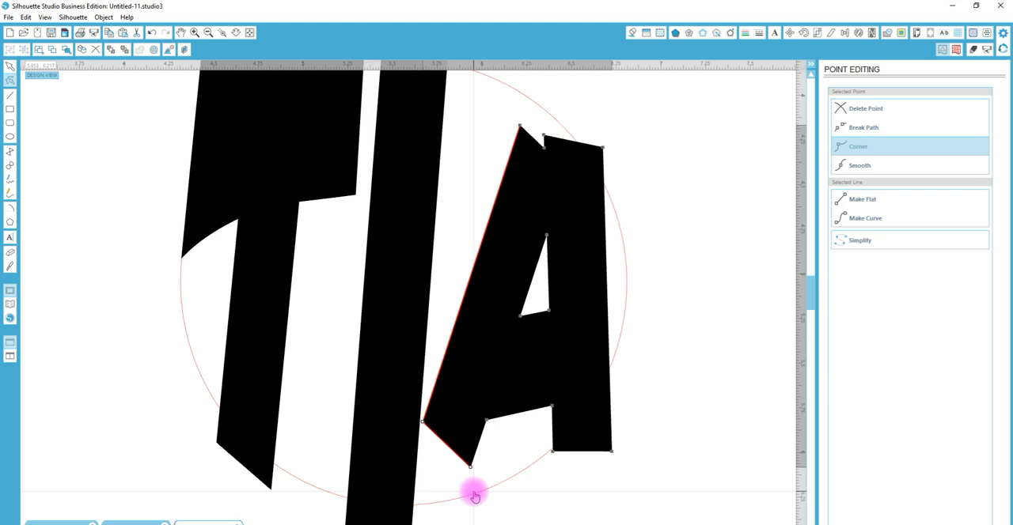
pyautogui.hotkey('shift', 'Down')
pyautogui.hotkey('shift', 'Down')
pyautogui.hotkey('shift', 'Down')
pyautogui.hotkey('shift', 'Down')
pyautogui.hotkey('shift', 'Down')
pyautogui.hotkey('shift', 'Down')
pyautogui.hotkey('shift', 'Down')
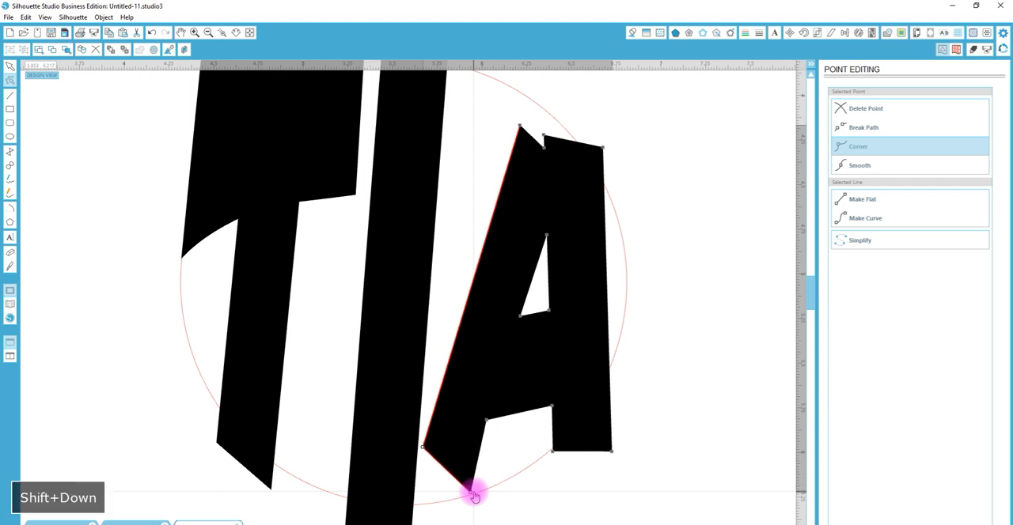
pyautogui.hotkey('shift', 'Down')
pyautogui.hotkey('shift', 'Down')
pyautogui.hotkey('shift', 'Down')
pyautogui.hotkey('shift', 'Down')
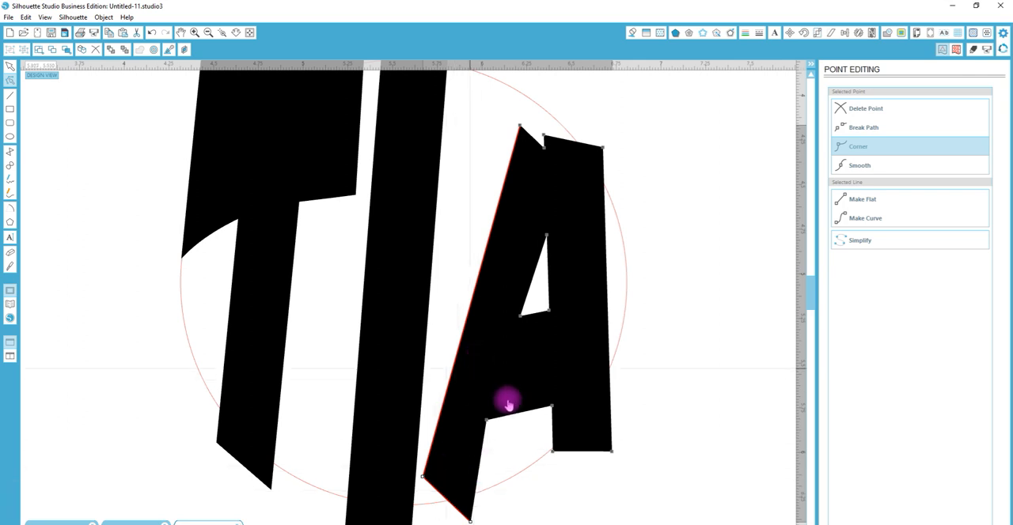
pyautogui.hotkey('shift', 'Up')
pyautogui.hotkey('shift', 'Up')
pyautogui.hotkey('shift', 'Up')
pyautogui.hotkey('shift', 'Up')
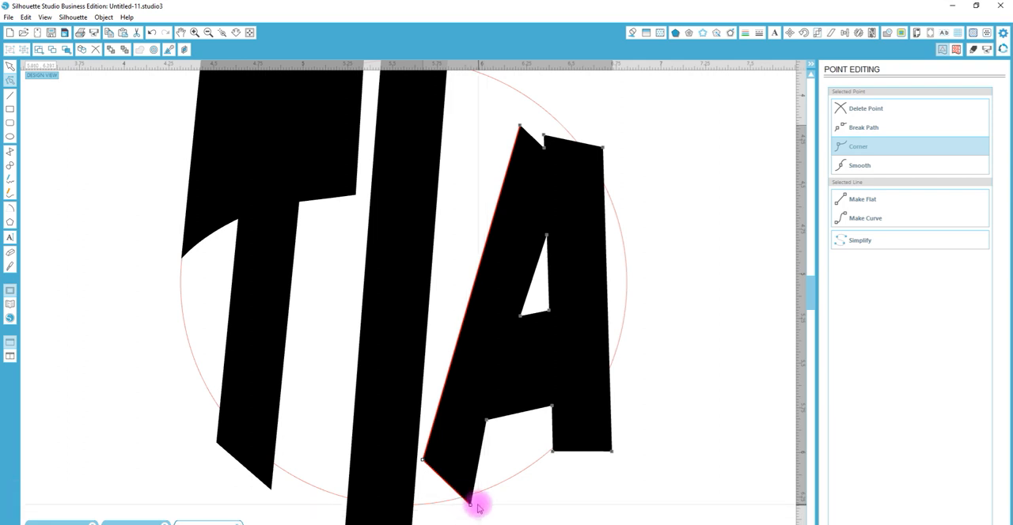
pyautogui.click(524, 498)
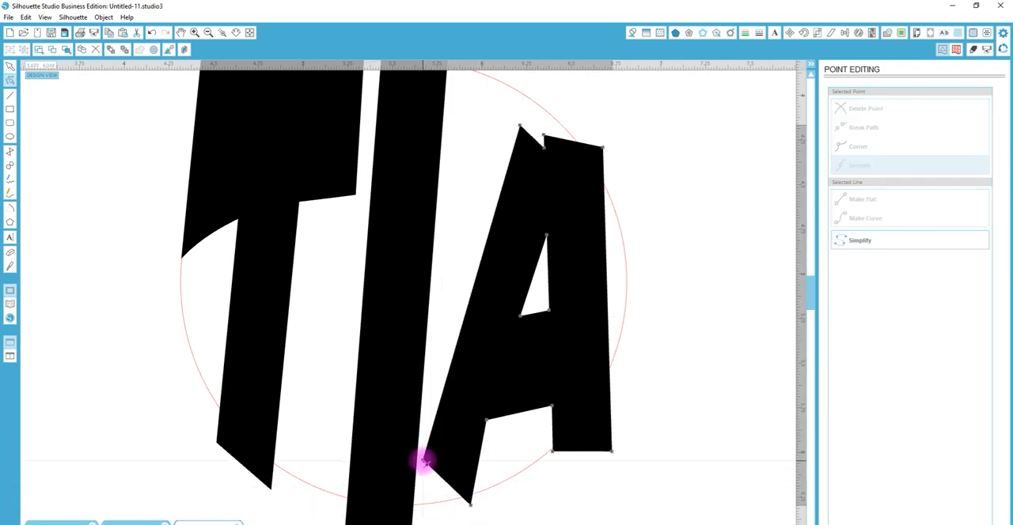
# Move the outer bottom corner of the A's left leg down and slightly left, just past the circle's outline
pyautogui.click(423, 462)
pyautogui.hotkey('shift', 'Down')
pyautogui.hotkey('shift', 'Down')
pyautogui.hotkey('shift', 'Down')
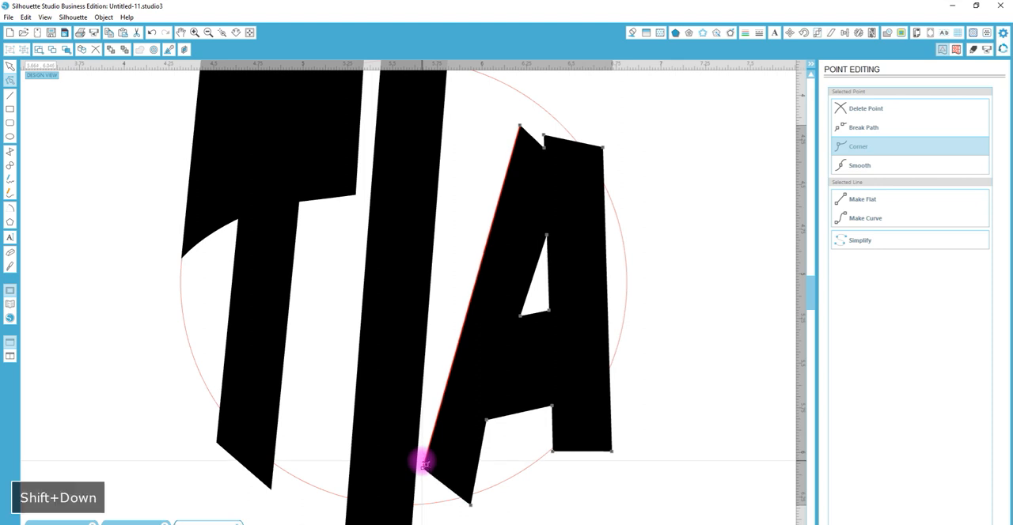
pyautogui.hotkey('shift', 'Down')
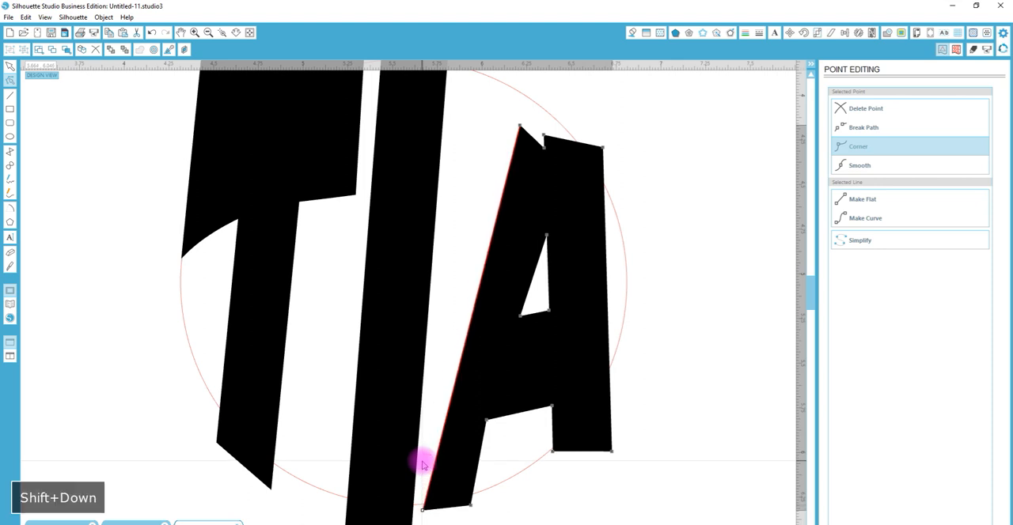
pyautogui.hotkey('shift', 'Left')
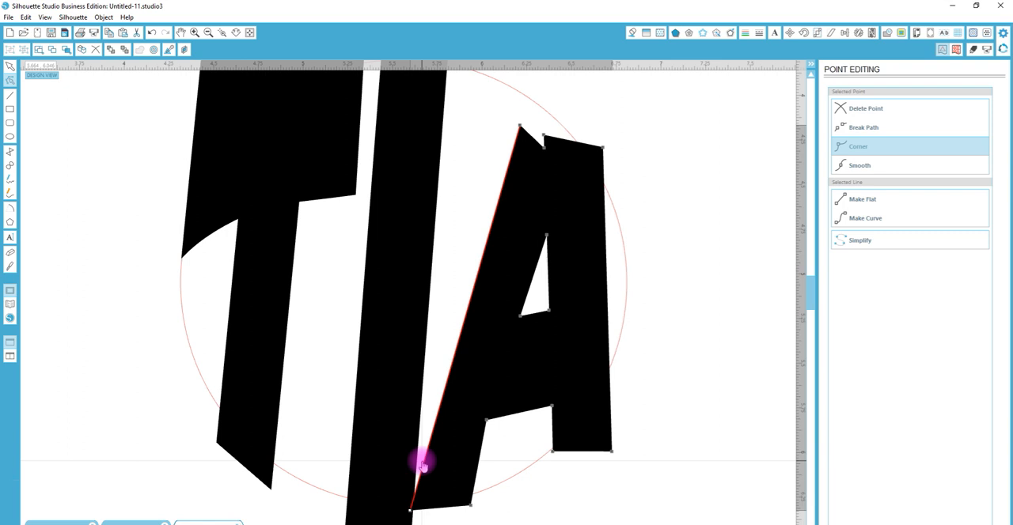
pyautogui.hotkey('shift', 'Right')
pyautogui.press('Down')
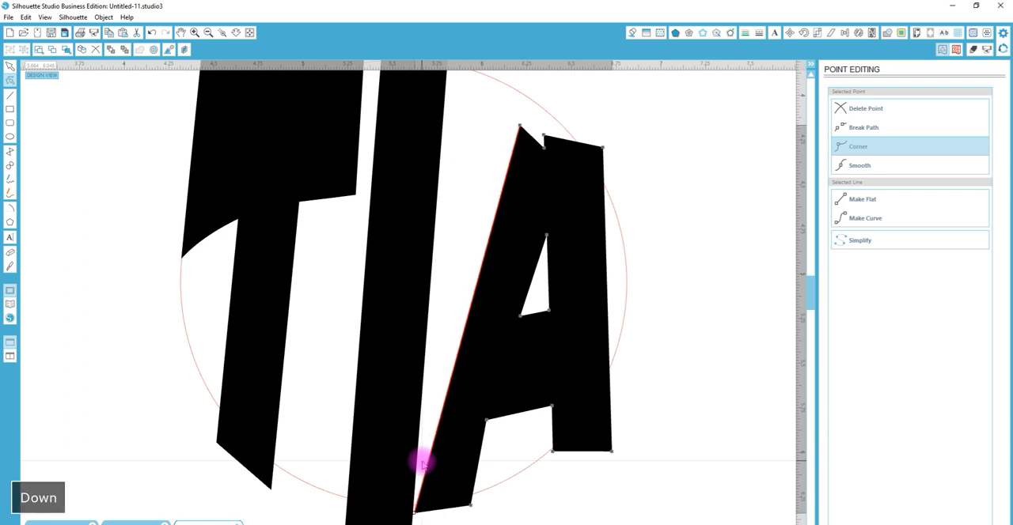
pyautogui.keyDown('shift'); pyautogui.click(545, 139); pyautogui.keyUp('shift')
pyautogui.hotkey('shift', 'Up')
pyautogui.hotkey('shift', 'Up')
pyautogui.hotkey('shift', 'Up')
pyautogui.hotkey('shift', 'Up')
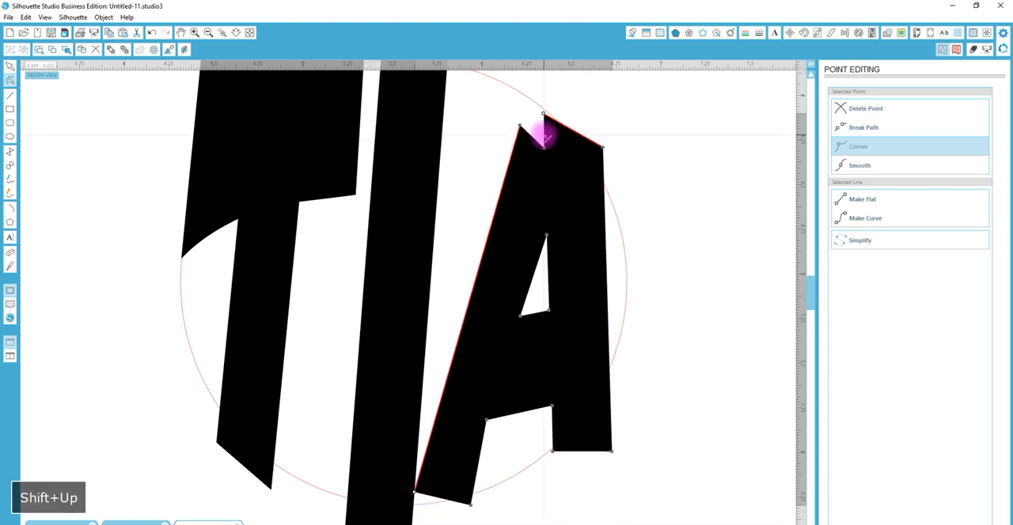
pyautogui.hotkey('shift', 'Up')
pyautogui.hotkey('ctrl', 'z')
pyautogui.hotkey('ctrl', 'z')
pyautogui.hotkey('ctrl', 'z')
pyautogui.hotkey('ctrl', 'z')
pyautogui.hotkey('ctrl', 'z')
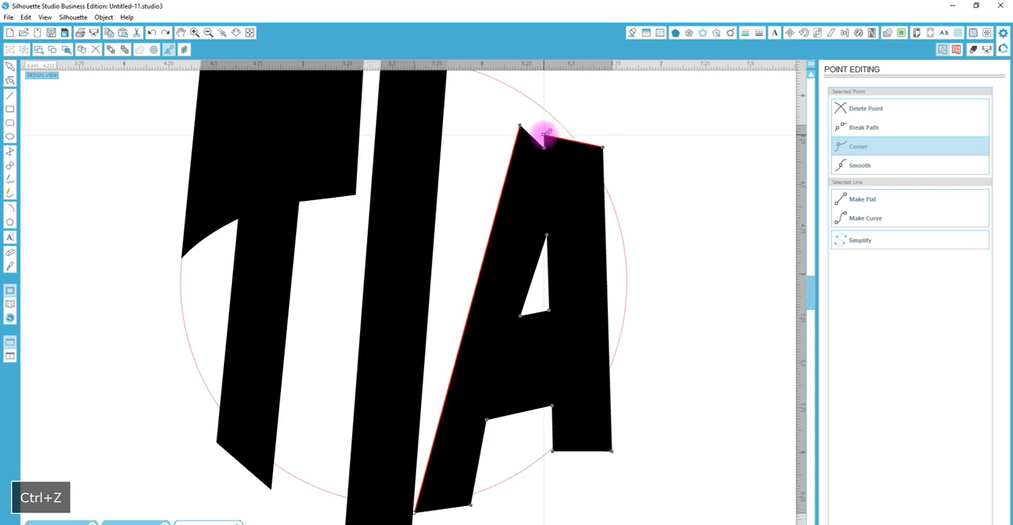
# Select only the upper notch point at the top of the A's right leg and raise it beyond the circle's outline
pyautogui.click(624, 145)
pyautogui.click(554, 161)
pyautogui.doubleClick(549, 139)
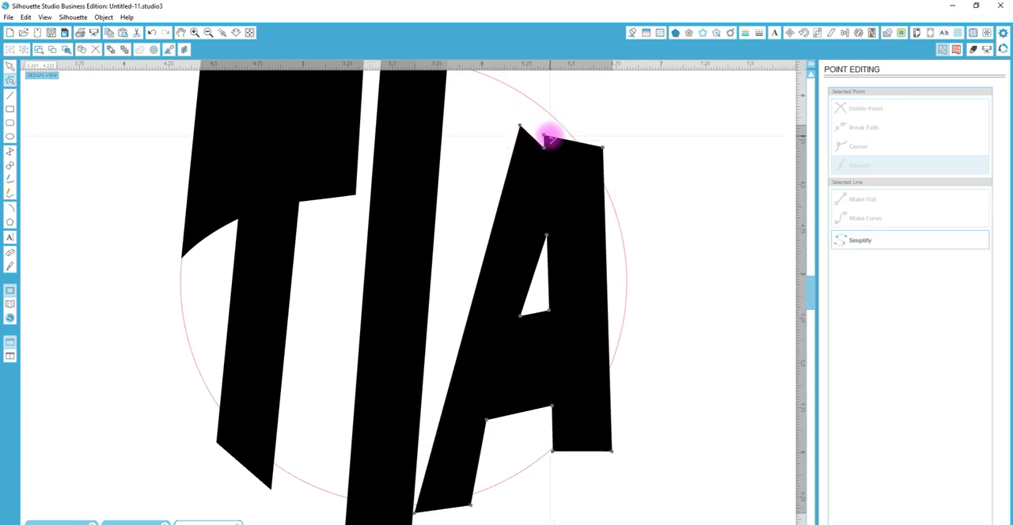
pyautogui.click(546, 140)
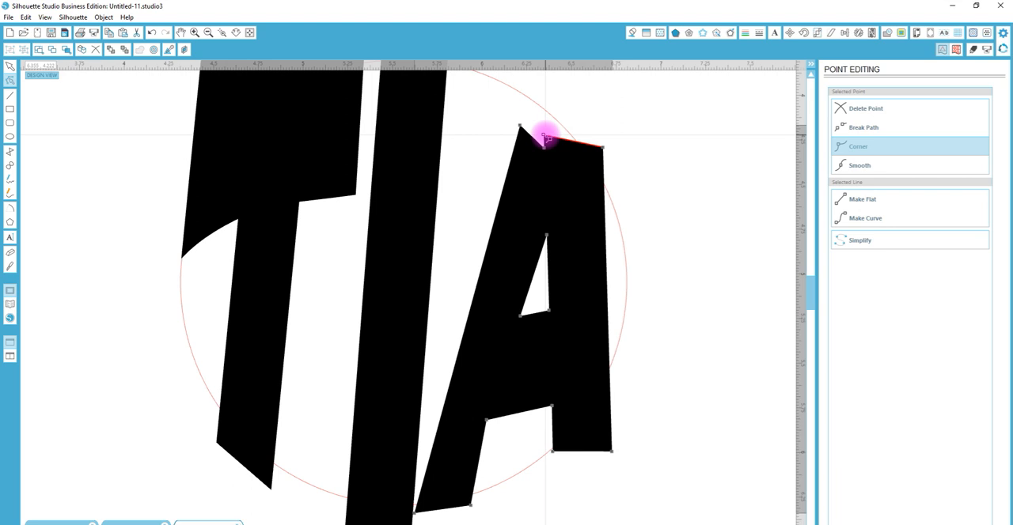
pyautogui.hotkey('shift', 'Up')
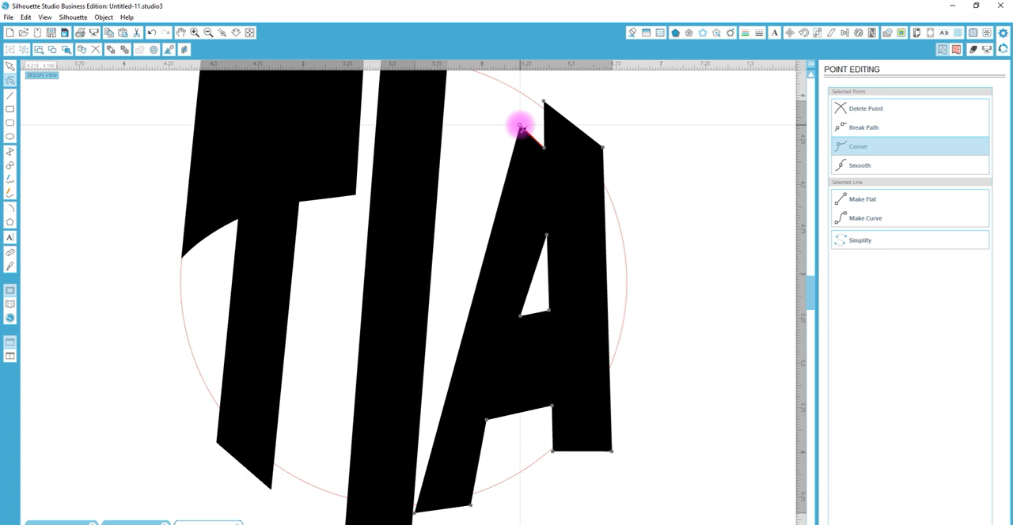
# Raise the peak of the A's left leg to the circle's outline or beyond and nudge it slightly left
pyautogui.hotkey('shift', 'Up')
pyautogui.hotkey('shift', 'Up')
pyautogui.hotkey('shift', 'Up')
pyautogui.hotkey('shift', 'Up')
pyautogui.hotkey('shift', 'Up')
pyautogui.hotkey('shift', 'Up')
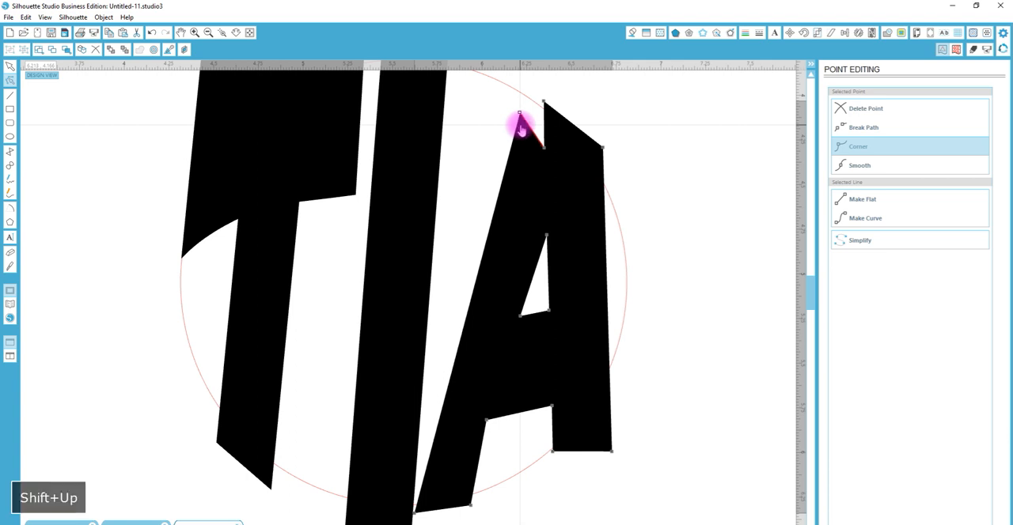
pyautogui.hotkey('shift', 'Up')
pyautogui.hotkey('shift', 'Up')
pyautogui.hotkey('shift', 'Up')
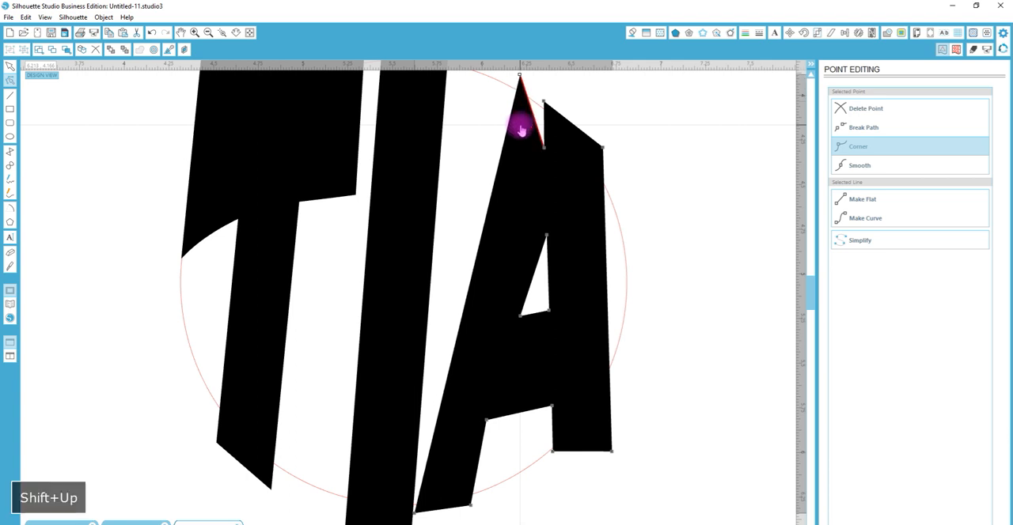
pyautogui.press('Left')
pyautogui.press('Left')
pyautogui.press('Left')
pyautogui.press('Left')
pyautogui.press('Left')
pyautogui.press('Left')
pyautogui.press('Left')
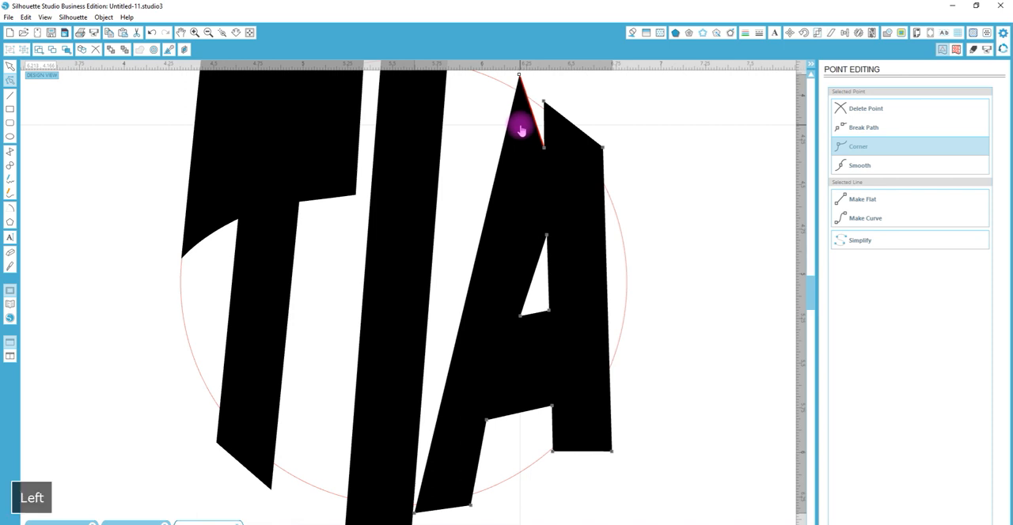
pyautogui.press('Left')
pyautogui.press('Left')
pyautogui.press('Left')
pyautogui.press('Left')
pyautogui.press('Left')
pyautogui.press('Left')
pyautogui.press('Left')
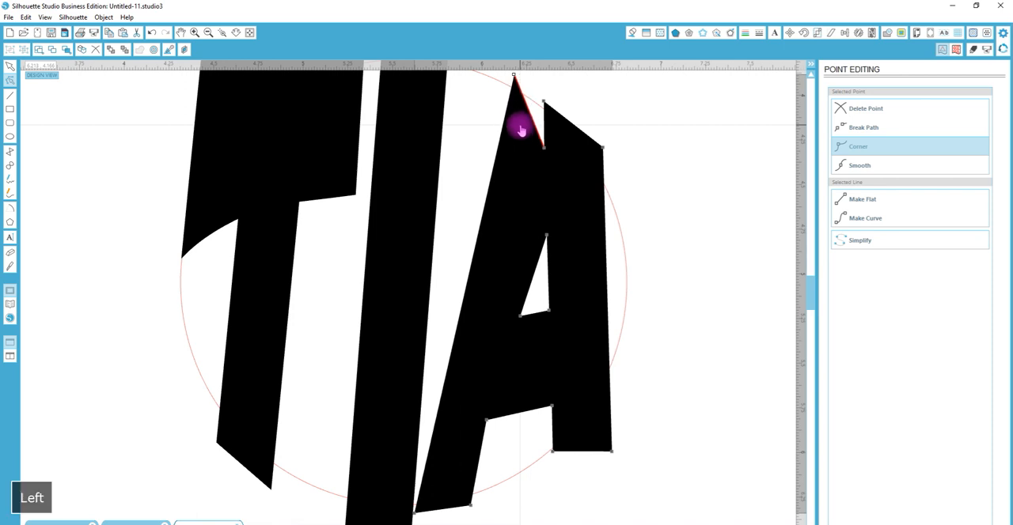
# Copy the circle, and crop the letters T, I and A to its outline
pyautogui.click(237, 33)
pyautogui.moveTo(352, 306); pyautogui.dragTo(346, 223)
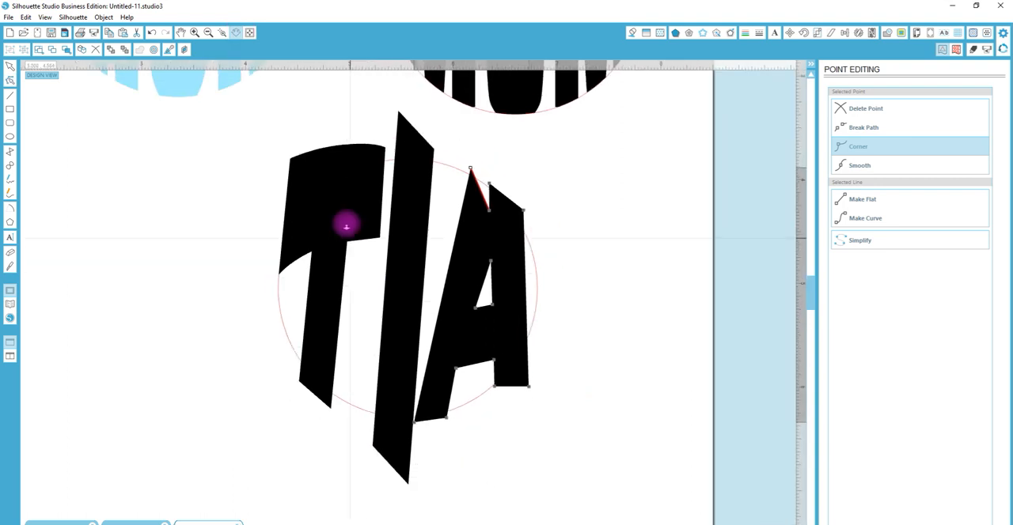
pyautogui.doubleClick(525, 314)
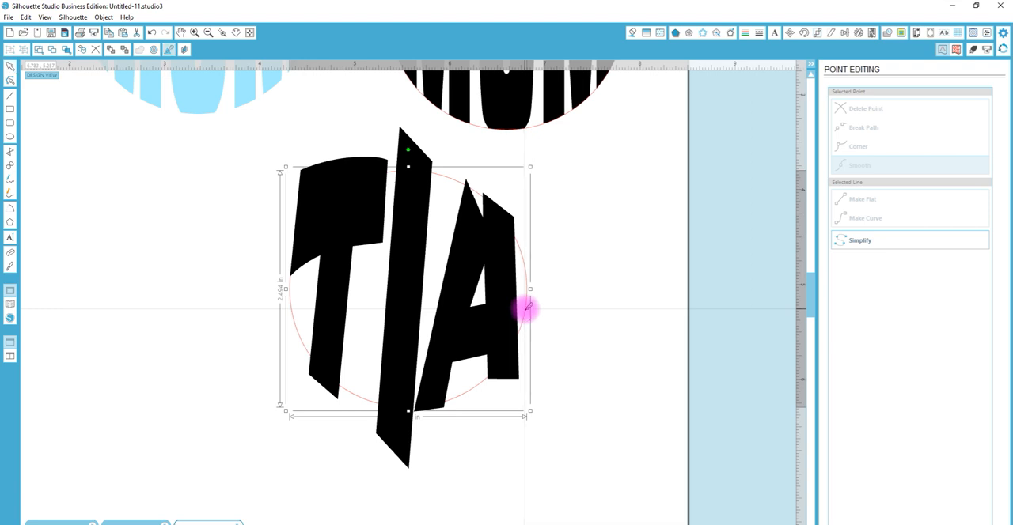
pyautogui.hotkey('ctrl', 'c')
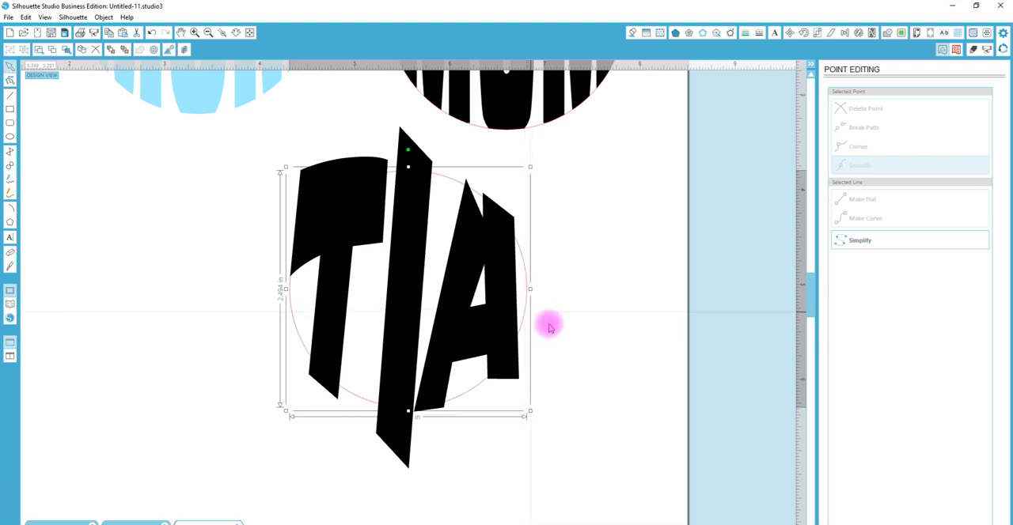
pyautogui.moveTo(565, 387); pyautogui.dragTo(355, 195)
pyautogui.click(887, 32)
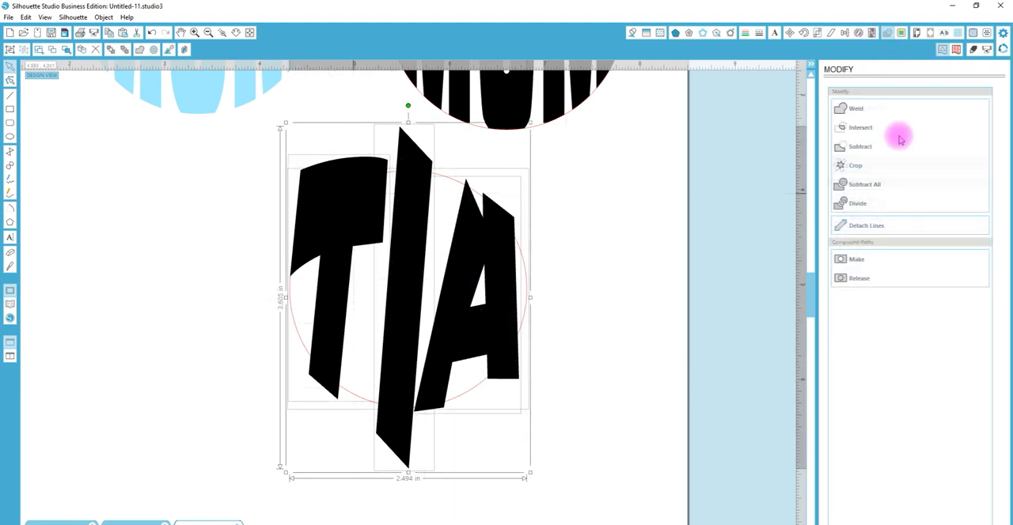
pyautogui.click(859, 165)
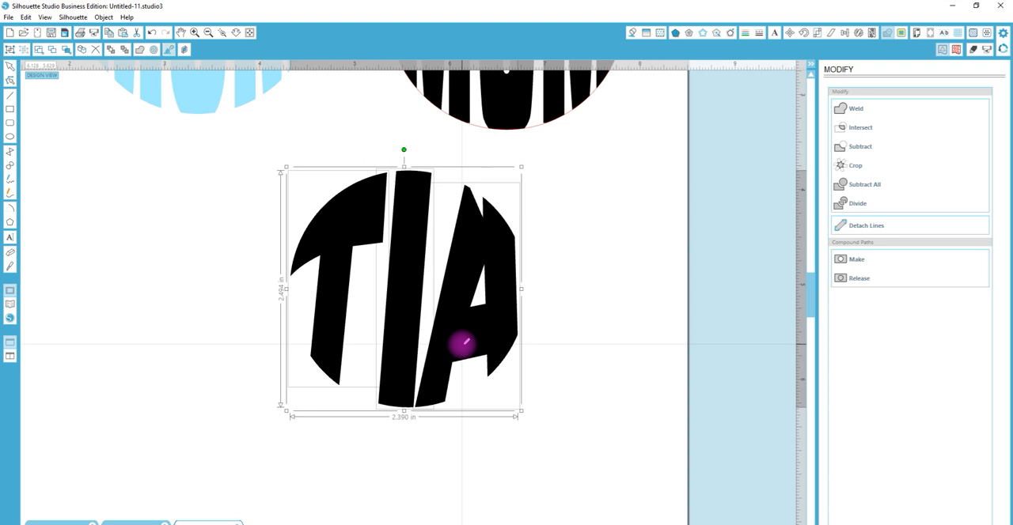
# Paste the copied circle in front at its original place and offset it outward by 0.125 in
pyautogui.hotkey('ctrl', 'f')
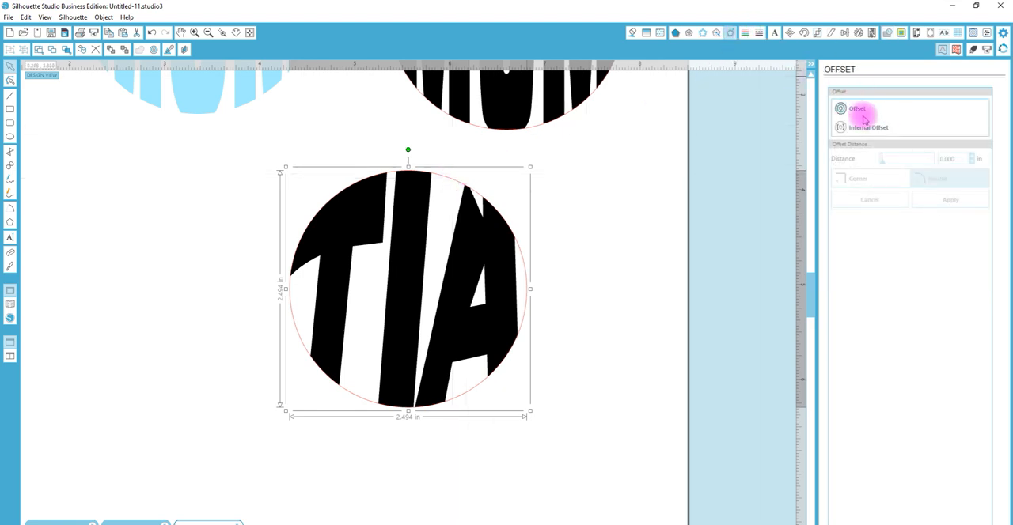
pyautogui.click(860, 109)
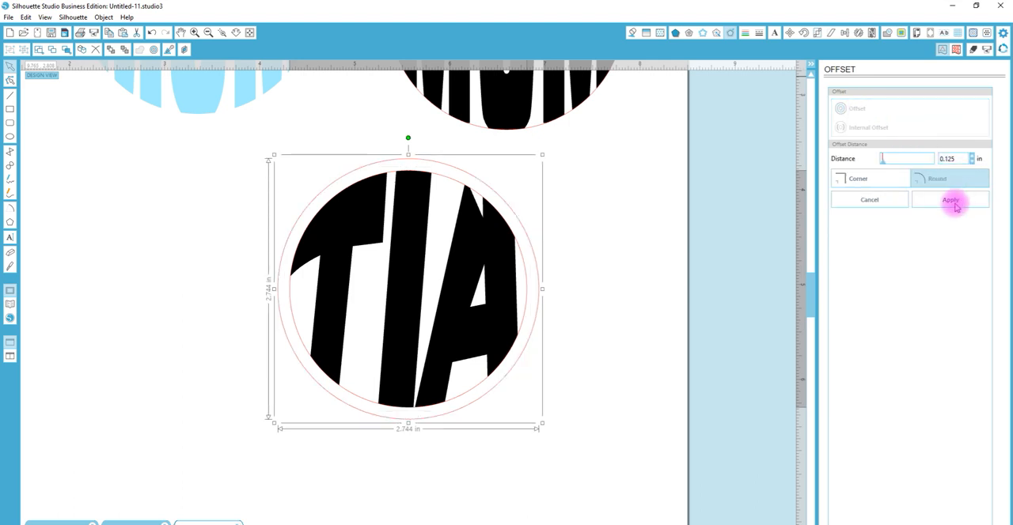
pyautogui.click(951, 201)
# Offset the original circle around TIA outward by 0.04 in
pyautogui.click(467, 190)
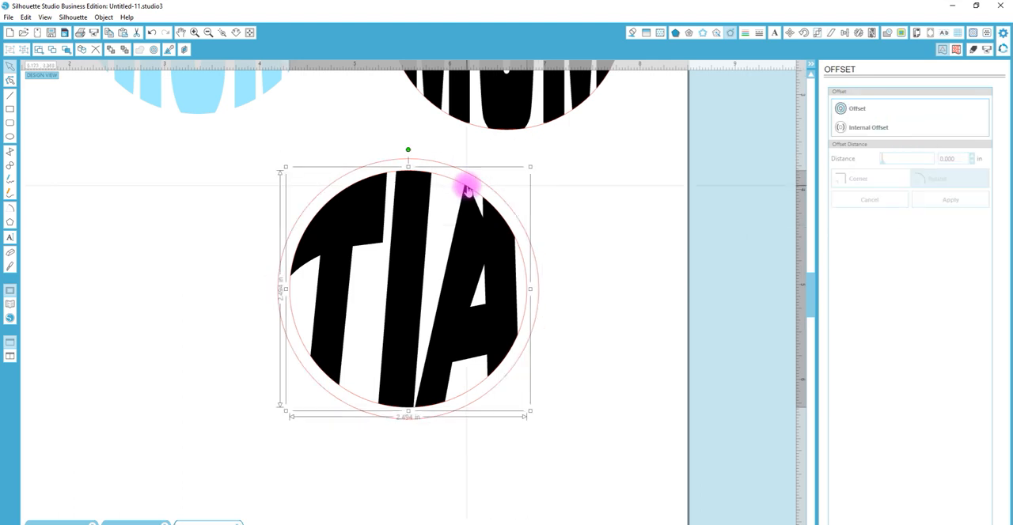
pyautogui.click(859, 109)
pyautogui.doubleClick(949, 158)
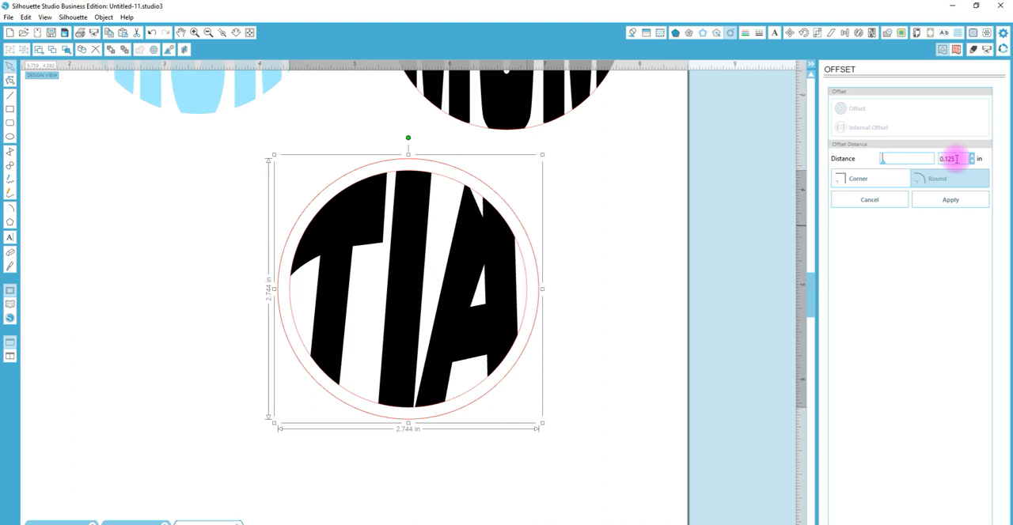
pyautogui.write('.04')
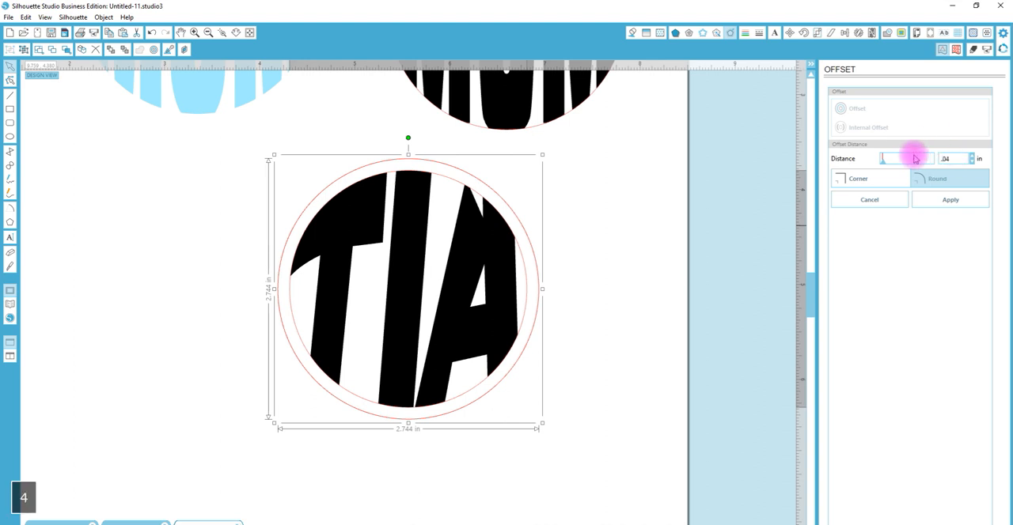
pyautogui.press('Return')
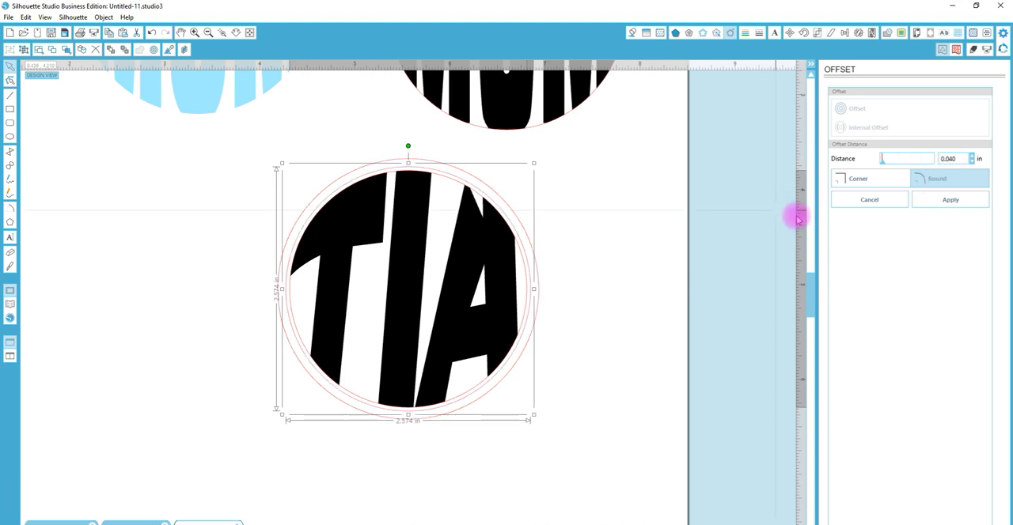
pyautogui.click(928, 204)
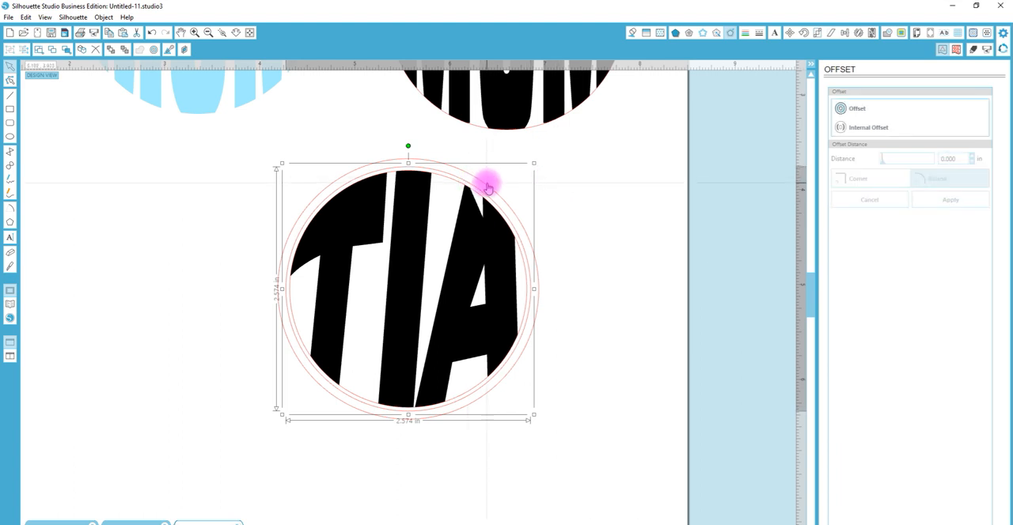
# Fill both offset circles with the pink swatch's color and make them a compound path that forms a ring
pyautogui.keyDown('shift'); pyautogui.click(487, 188); pyautogui.keyUp('shift')
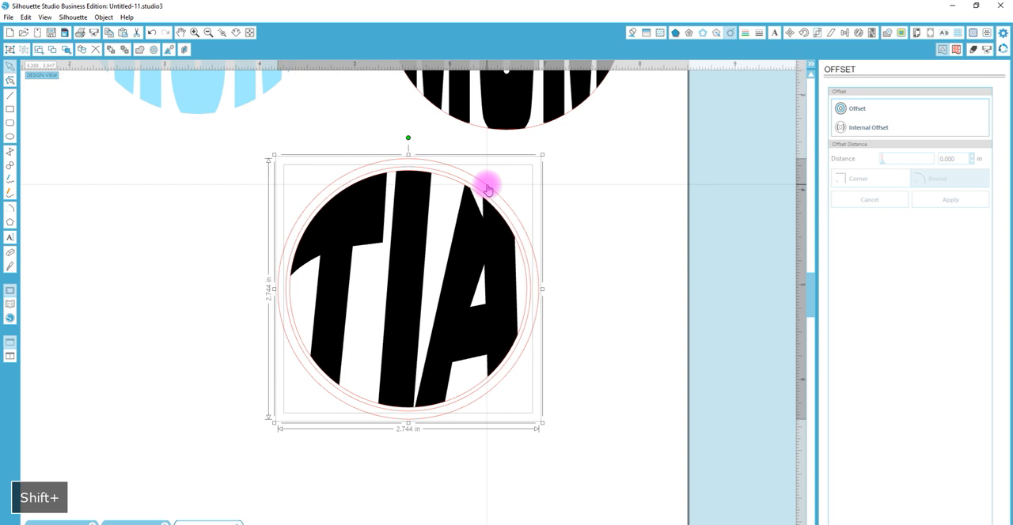
pyautogui.click(635, 34)
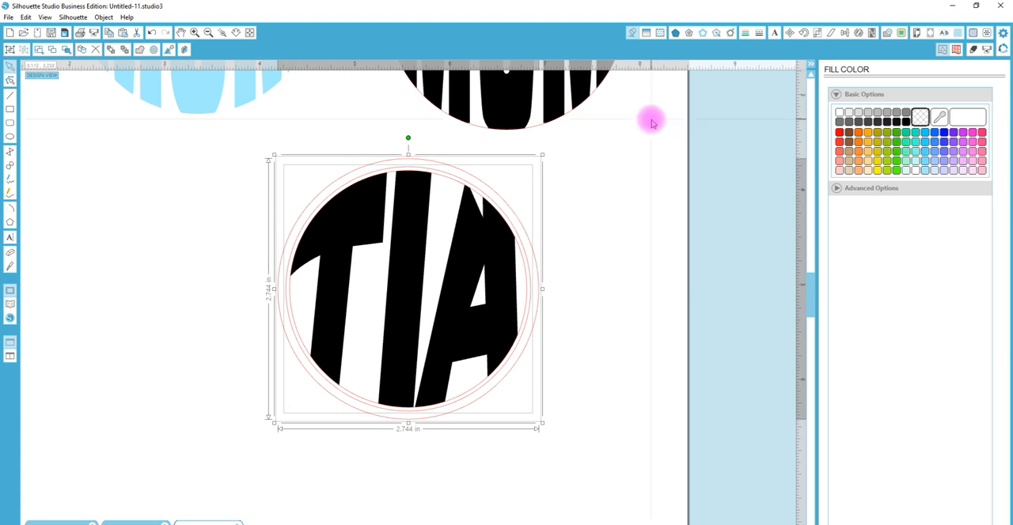
pyautogui.click(236, 33)
pyautogui.click(253, 185)
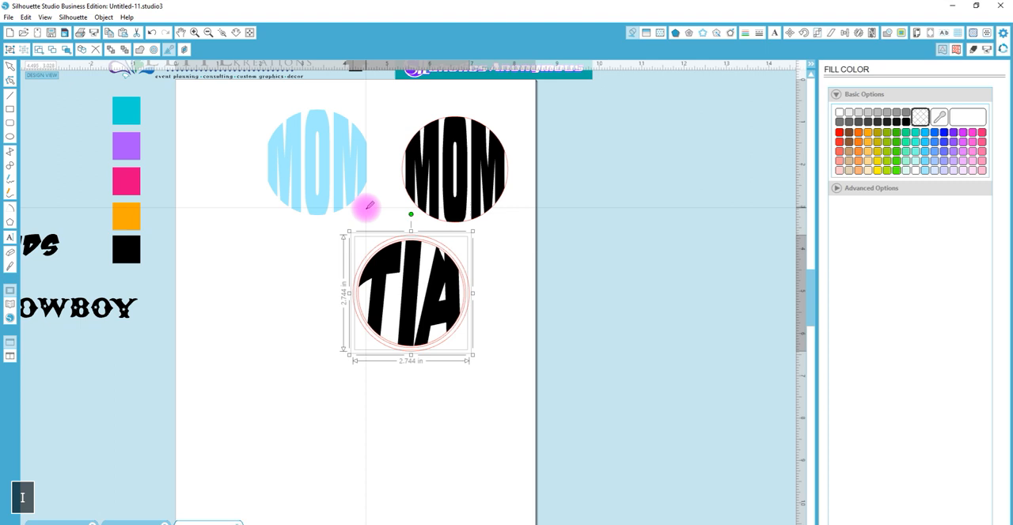
pyautogui.click(127, 179)
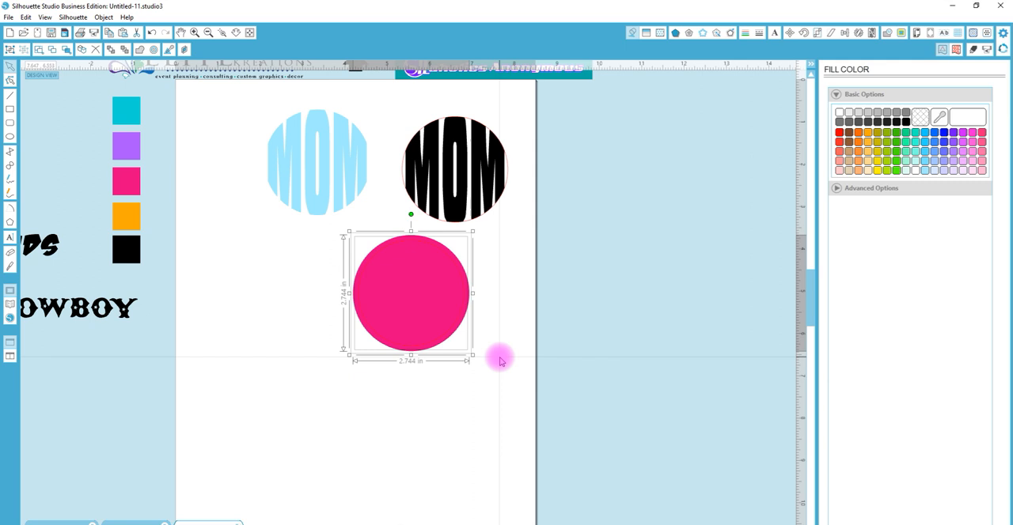
pyautogui.hotkey('ctrl', 'e')
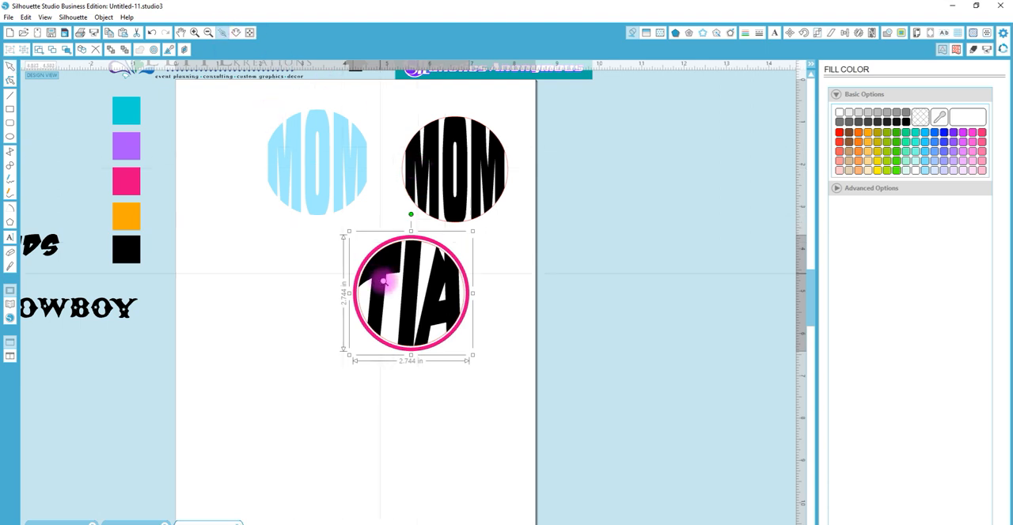
# Copy the pink ring around TIA, paste it in front at the same place, and release the copy's compound path
pyautogui.click(385, 282)
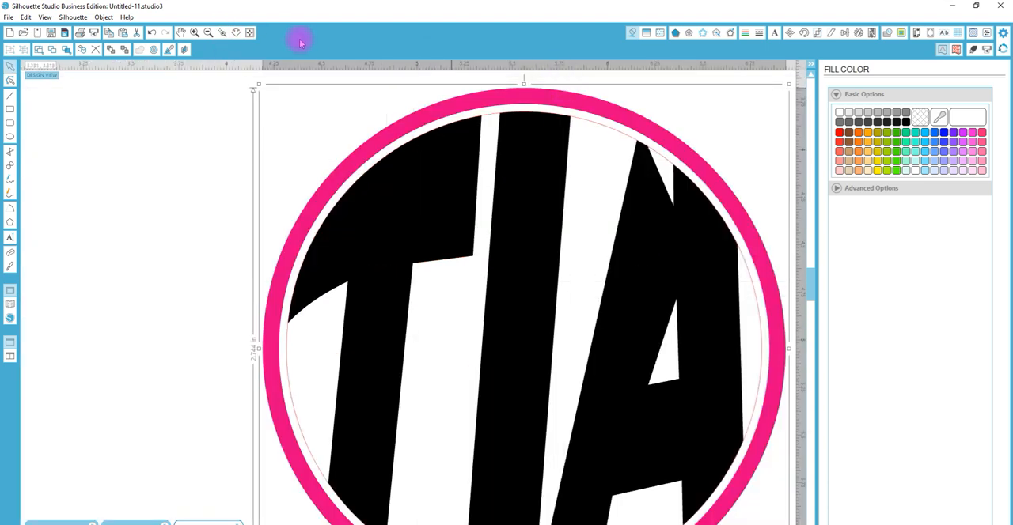
pyautogui.click(236, 32)
pyautogui.moveTo(317, 174); pyautogui.dragTo(319, 93)
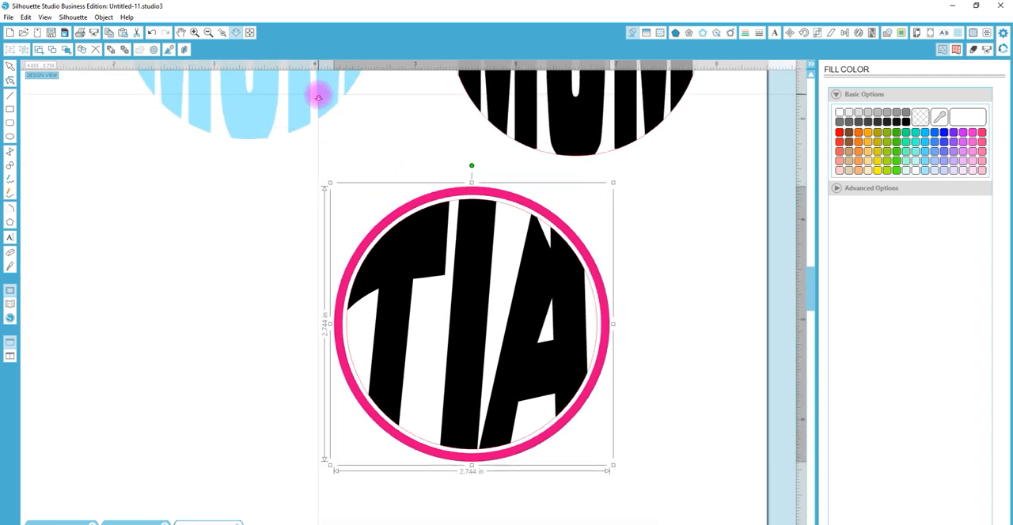
pyautogui.click(577, 236)
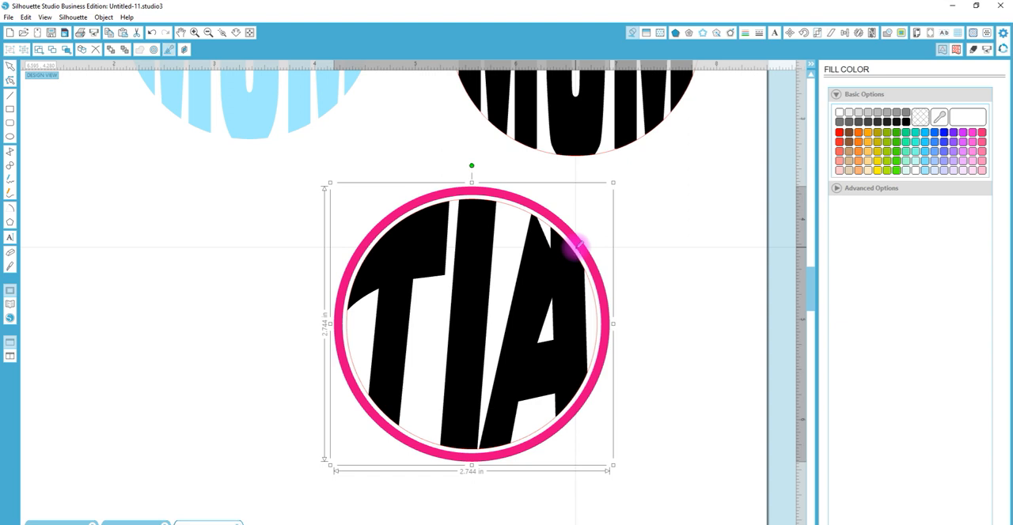
pyautogui.hotkey('ctrl', 'c')
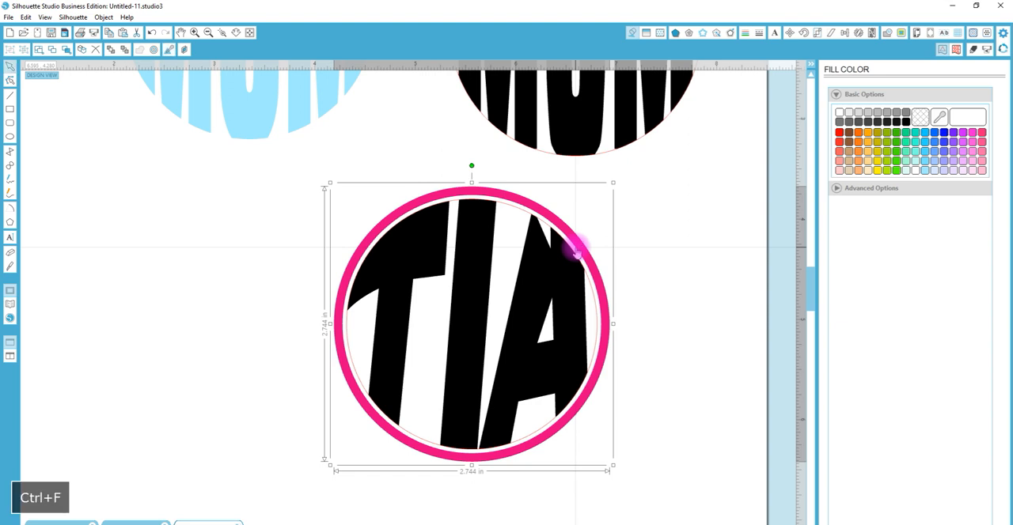
pyautogui.rightClick(510, 194)
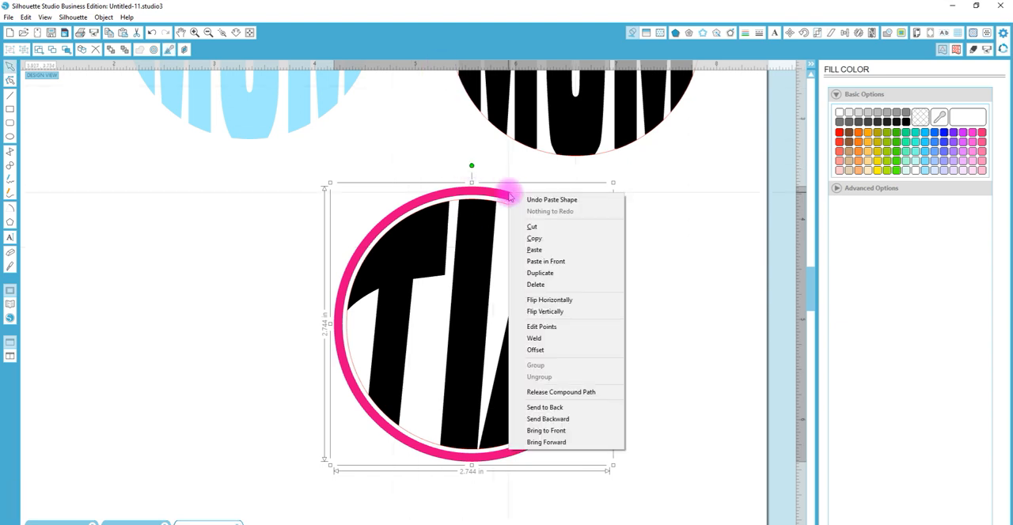
pyautogui.click(554, 391)
pyautogui.click(141, 51)
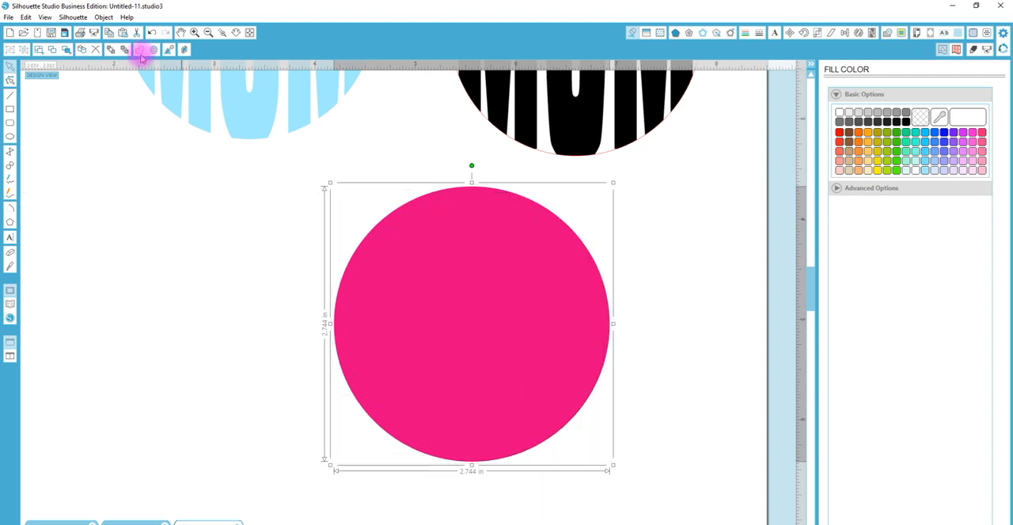
# Give the two released circles a red outline and a transparent fill
pyautogui.click(839, 111)
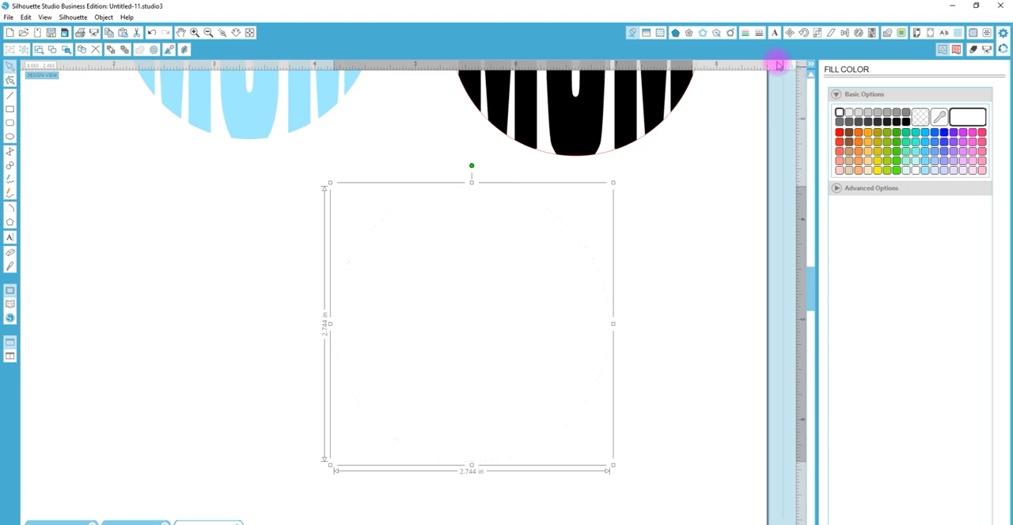
pyautogui.click(746, 34)
pyautogui.click(840, 132)
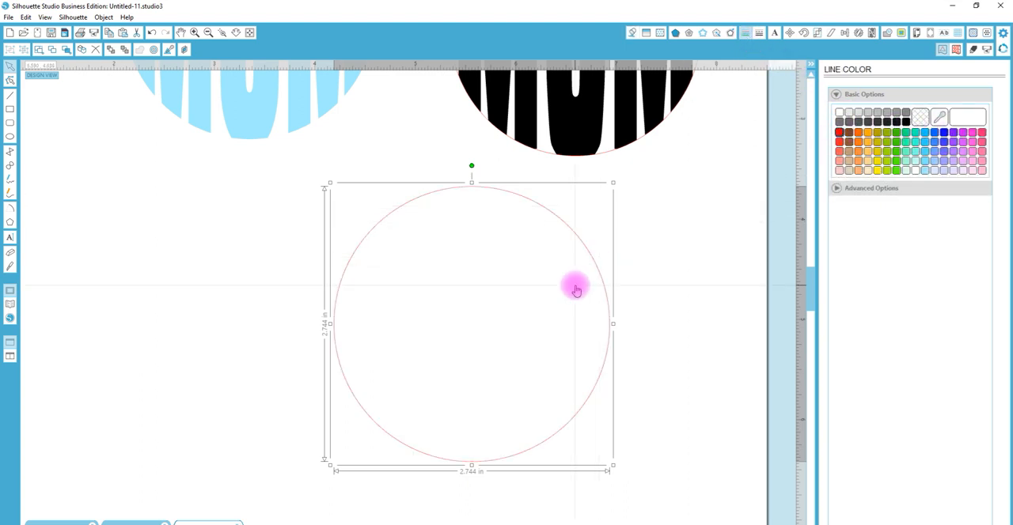
pyautogui.click(632, 32)
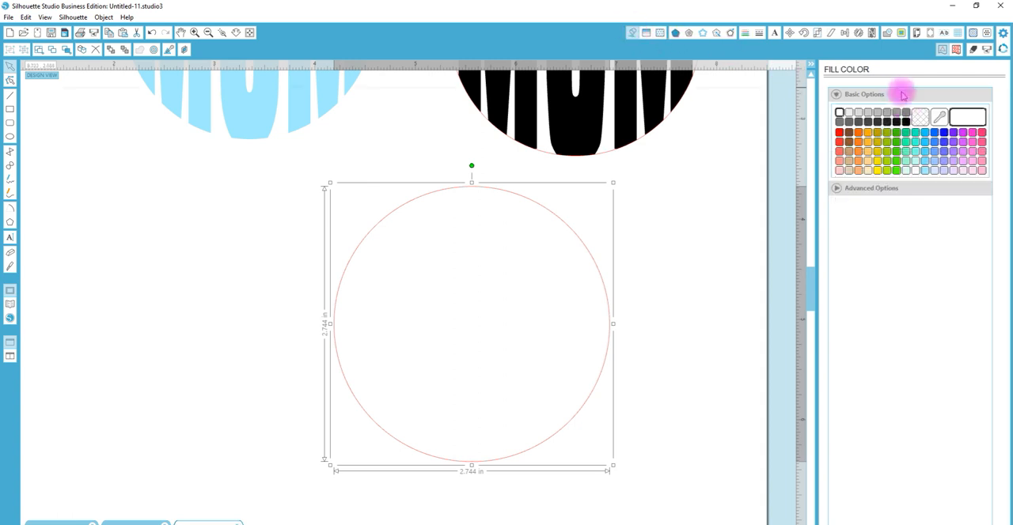
pyautogui.click(919, 117)
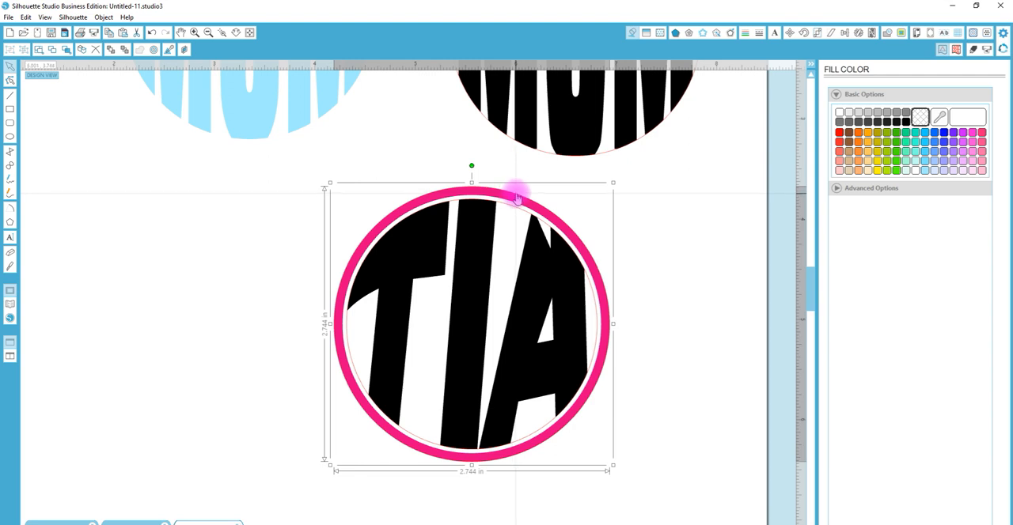
# Move the larger released circle to the empty area left of TIA, and delete the smaller one inside the ring
pyautogui.moveTo(515, 198); pyautogui.dragTo(223, 252)
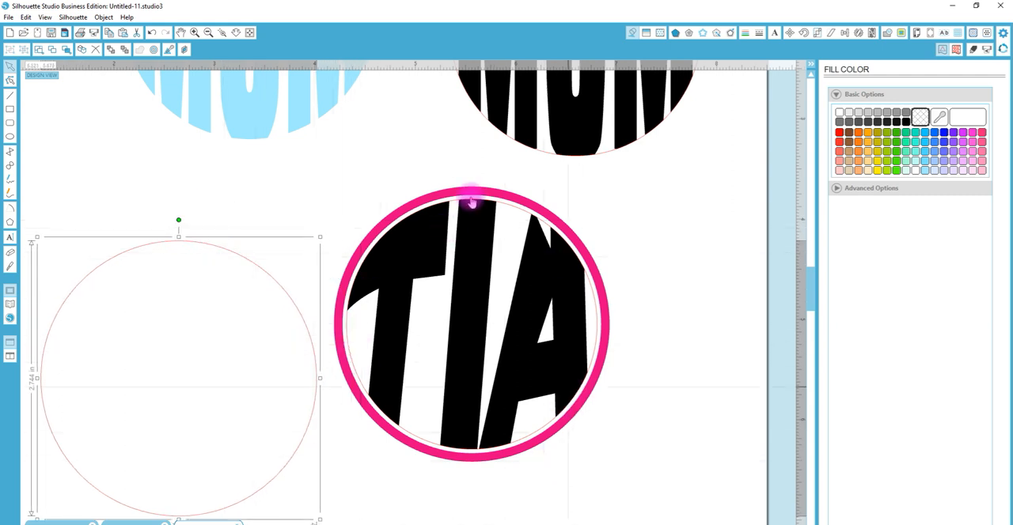
pyautogui.click(510, 211)
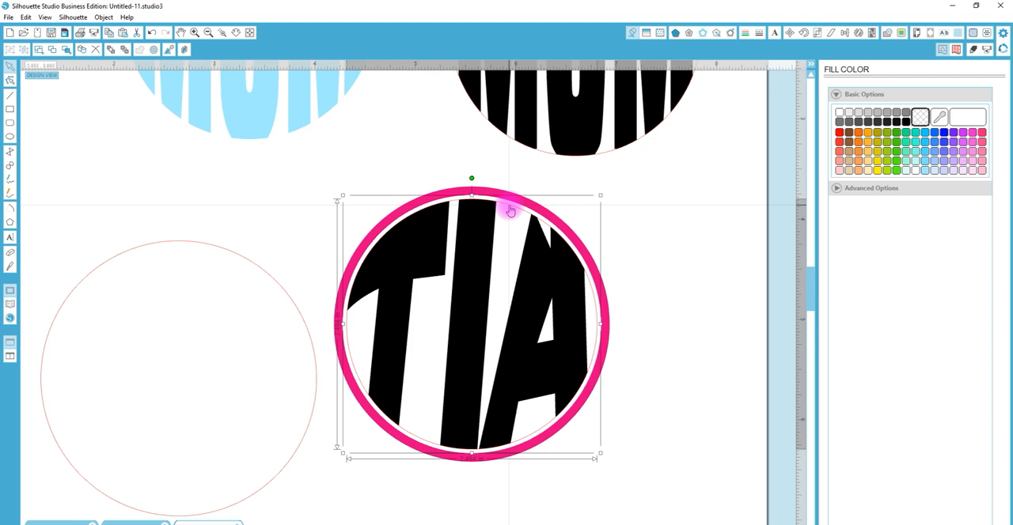
pyautogui.press('Delete')
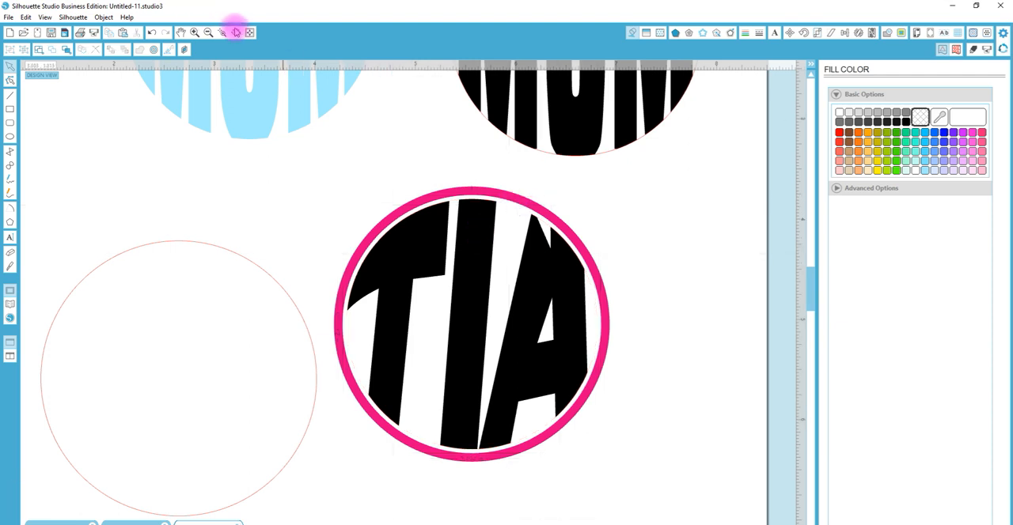
# Place a copy of the Everglow font sample below the empty circle and replace its text with the first hyphenated name
pyautogui.scroll(-2, 256, 167)
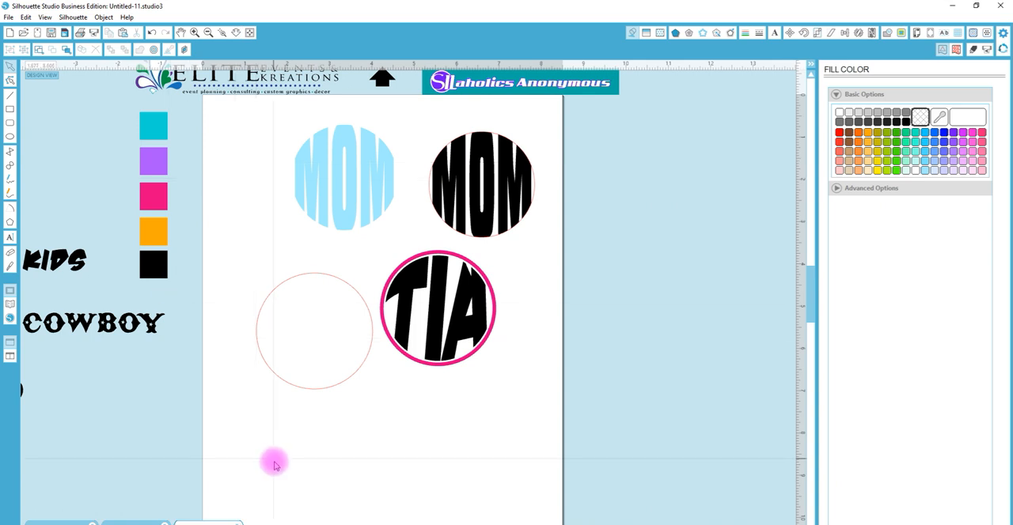
pyautogui.moveTo(389, 524); pyautogui.dragTo(380, 524)
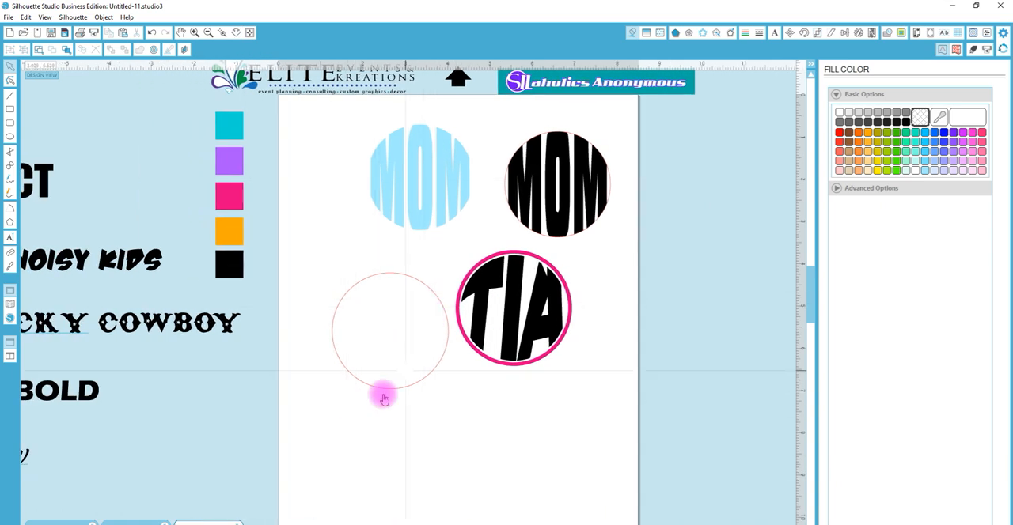
pyautogui.moveTo(373, 524); pyautogui.dragTo(363, 524)
pyautogui.click(88, 463)
pyautogui.moveTo(89, 464); pyautogui.dragTo(381, 434)
pyautogui.doubleClick(546, 436)
pyautogui.write('Mek')
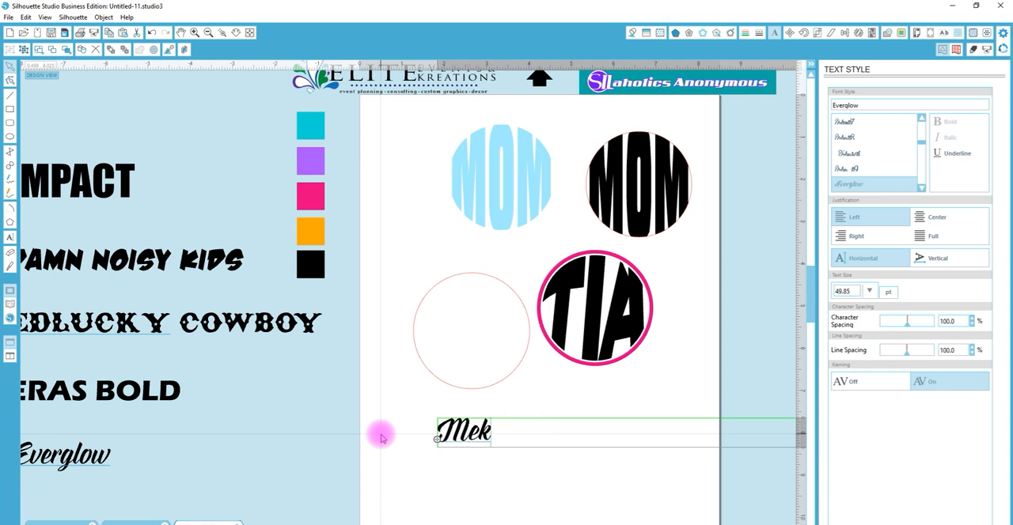
pyautogui.write('hai-Jeremiah')
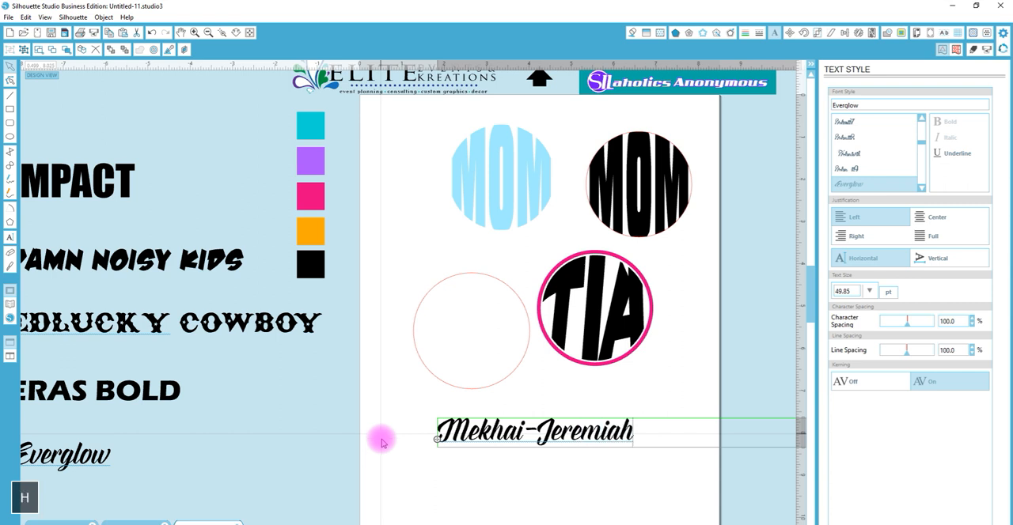
pyautogui.click(538, 467)
# Duplicate the name text directly below and replace the copy's wording with the second hyphenated name
pyautogui.click(554, 428)
pyautogui.moveTo(555, 430); pyautogui.dragTo(549, 478)
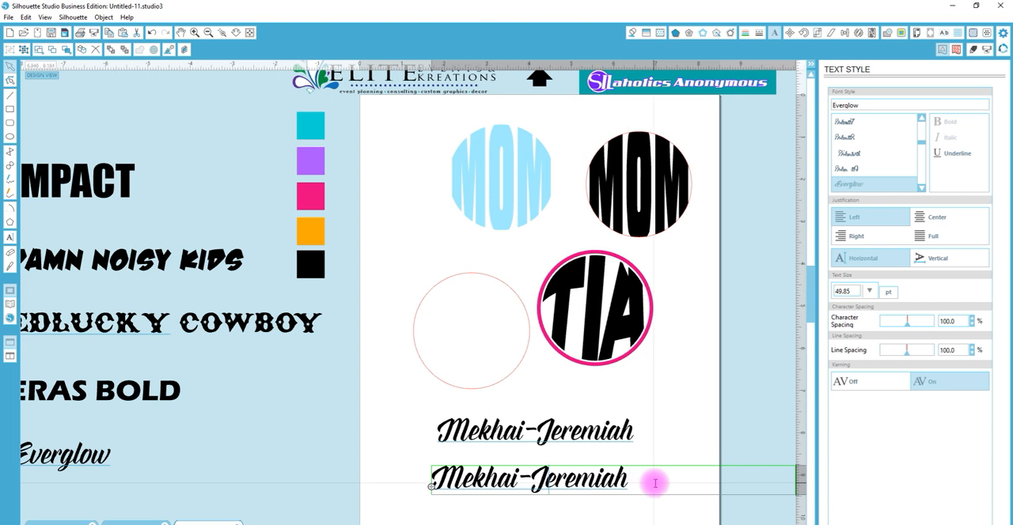
pyautogui.moveTo(655, 483); pyautogui.dragTo(385, 473)
pyautogui.write('Zora-Imani')
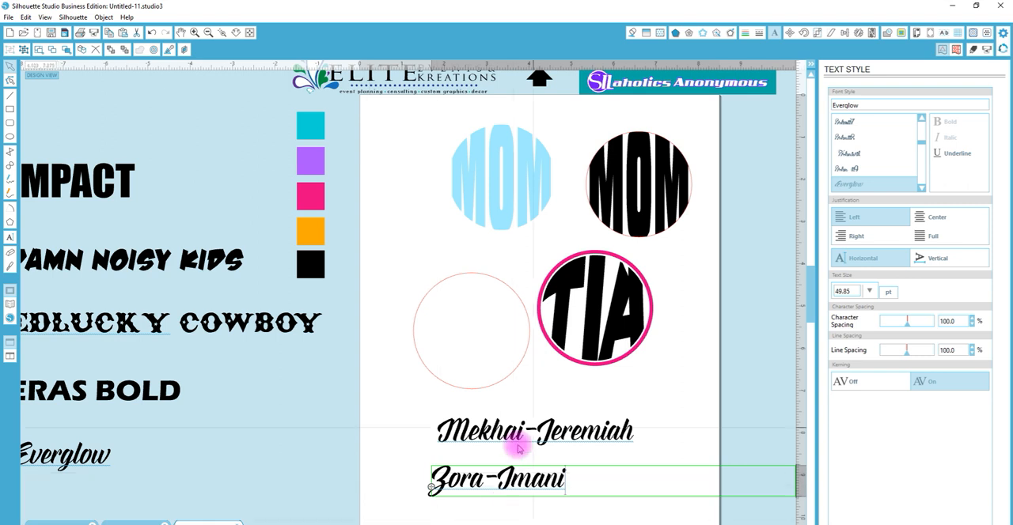
pyautogui.click(551, 395)
# Select both name texts and set their text size to 35 pt
pyautogui.click(493, 426)
pyautogui.moveTo(420, 422); pyautogui.dragTo(499, 497)
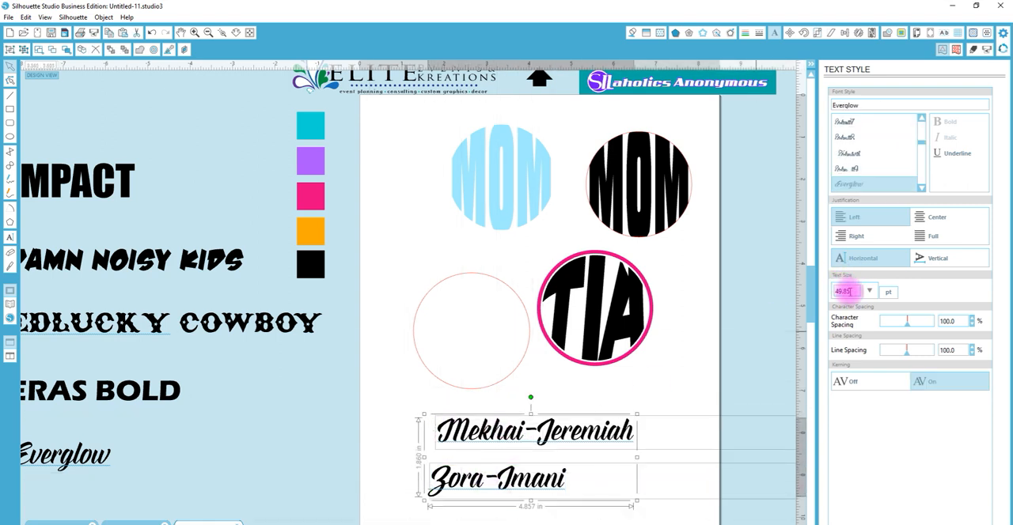
pyautogui.rightClick(813, 294)
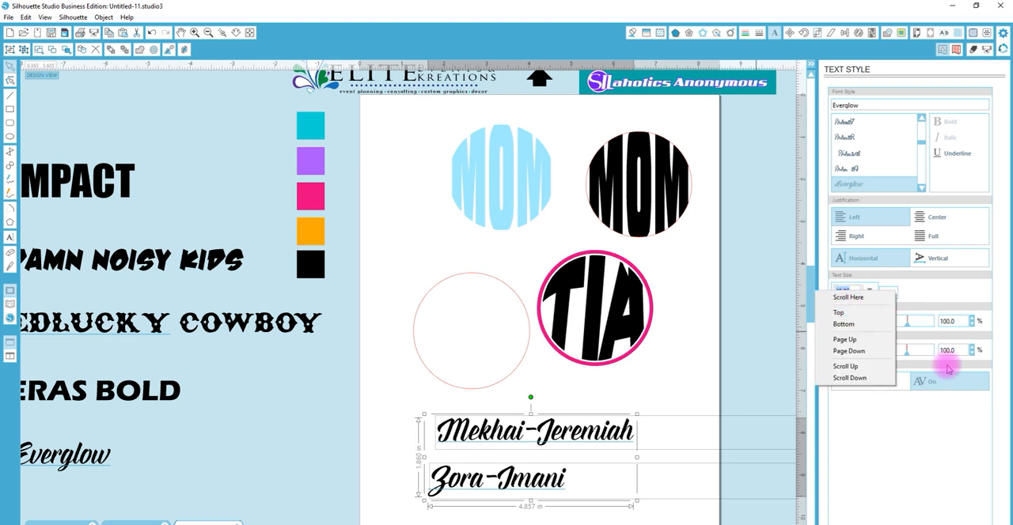
pyautogui.click(857, 290)
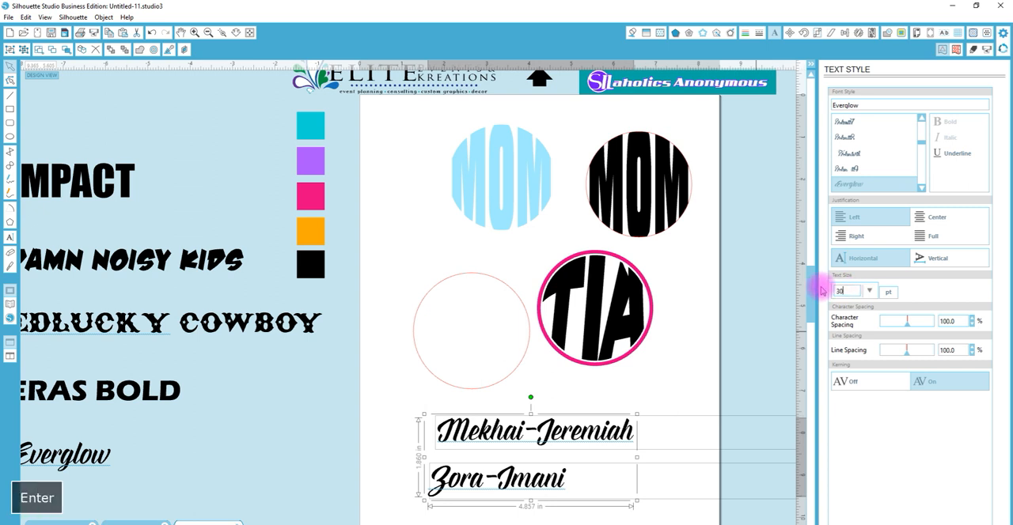
pyautogui.press('Return')
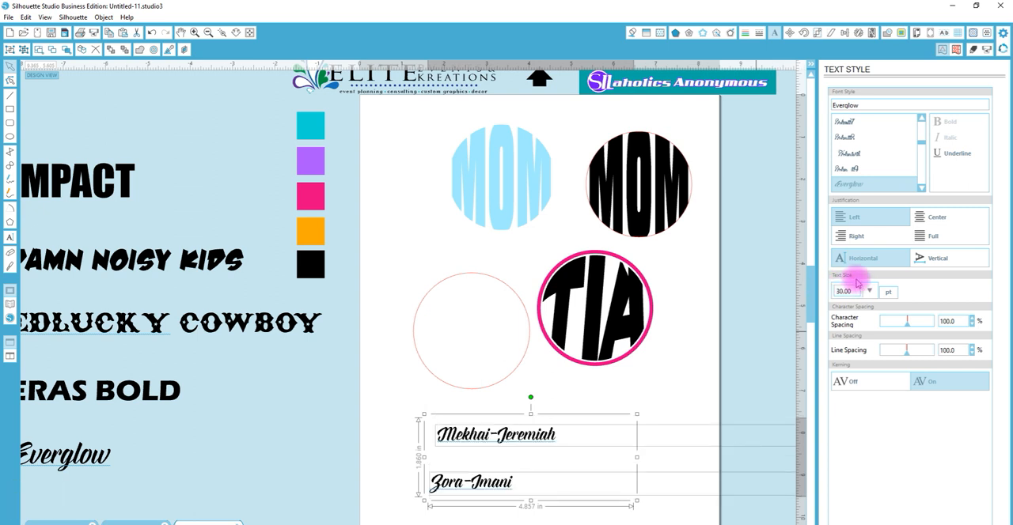
pyautogui.moveTo(844, 291); pyautogui.dragTo(810, 295)
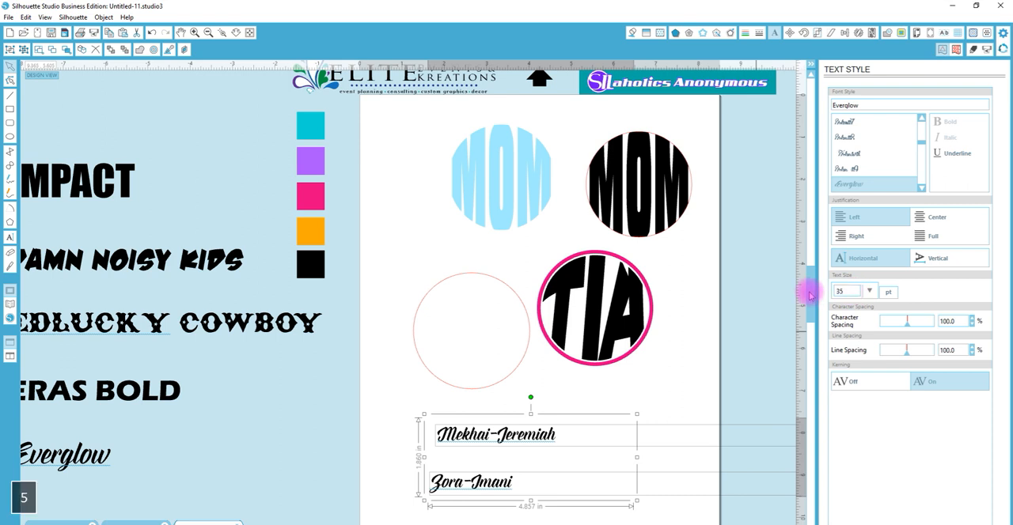
pyautogui.press('Return')
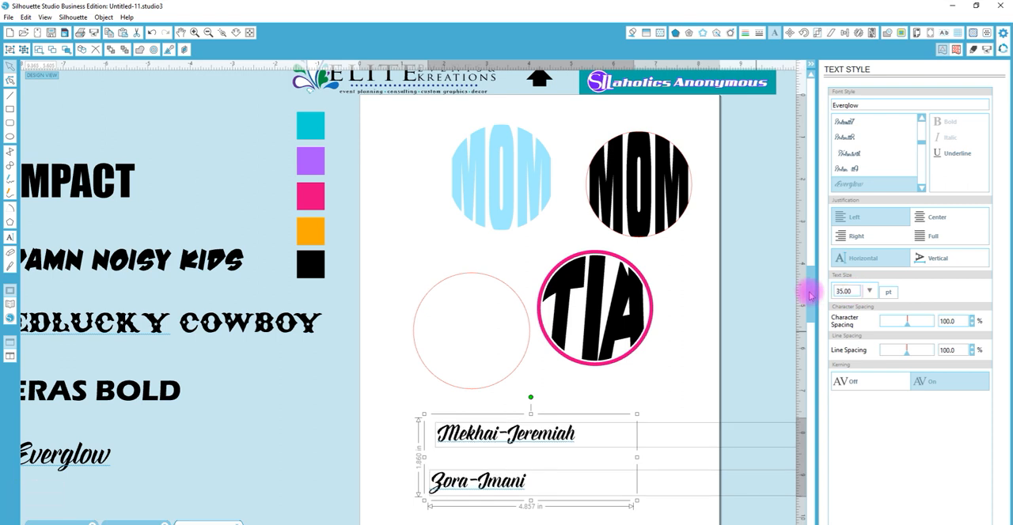
pyautogui.click(595, 388)
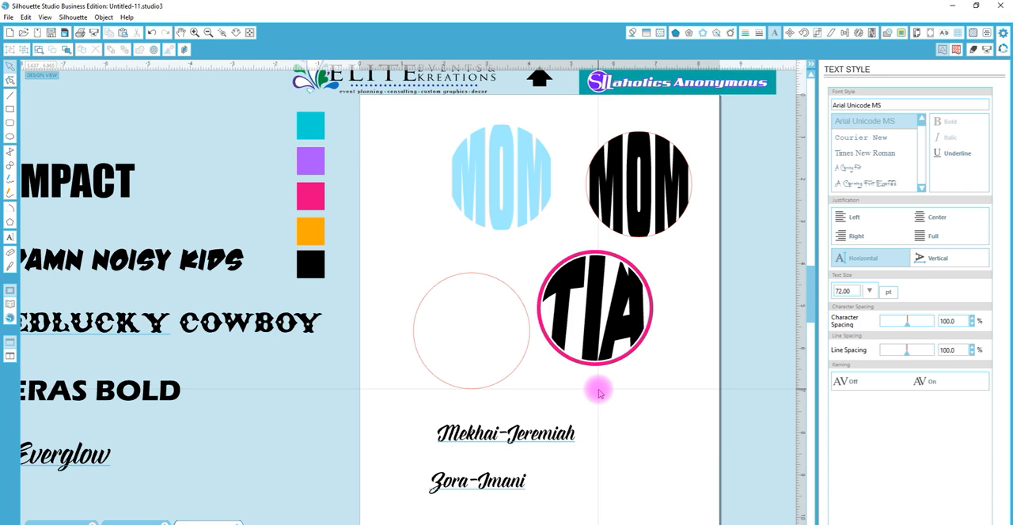
pyautogui.doubleClick(503, 436)
pyautogui.moveTo(436, 440); pyautogui.dragTo(423, 294)
pyautogui.hotkey('ctrl', 'z')
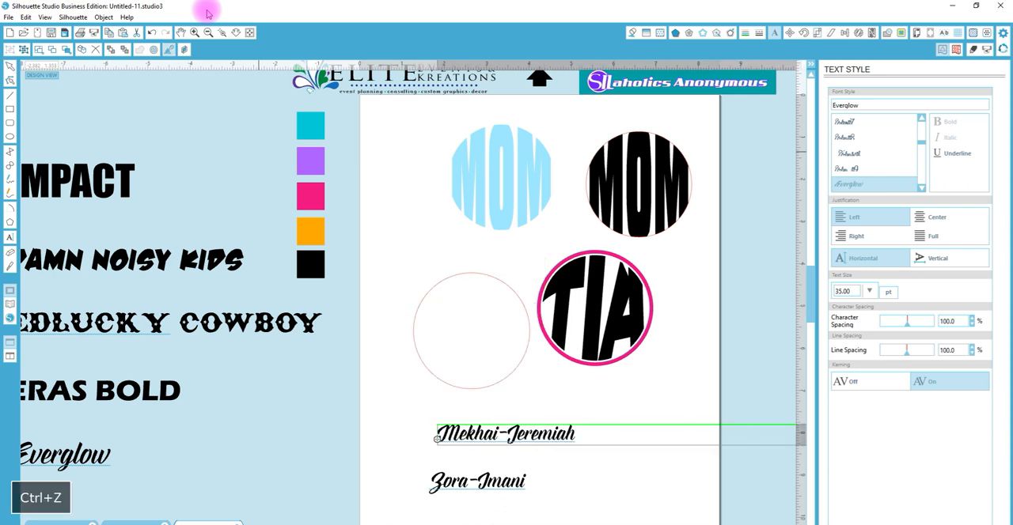
pyautogui.write('z')
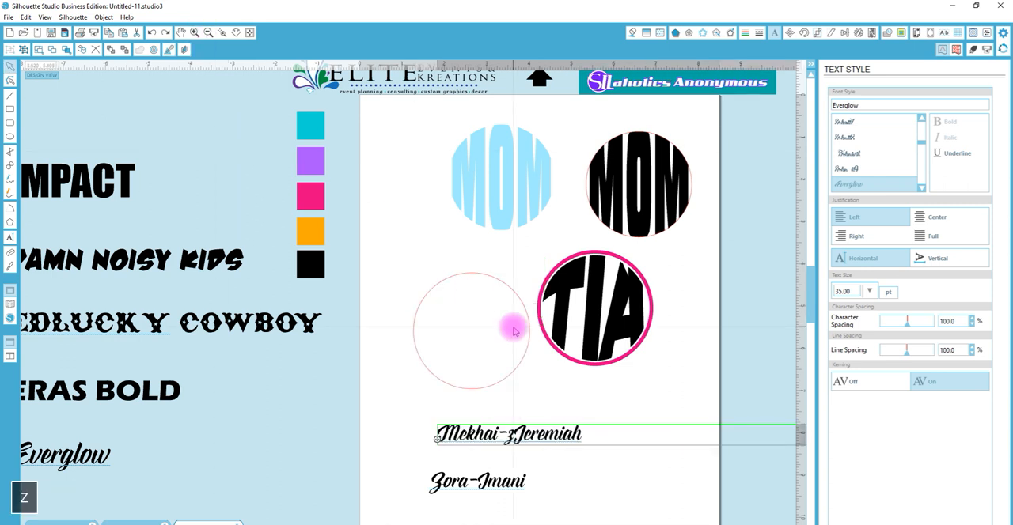
pyautogui.press('BackSpace')
pyautogui.press('Escape')
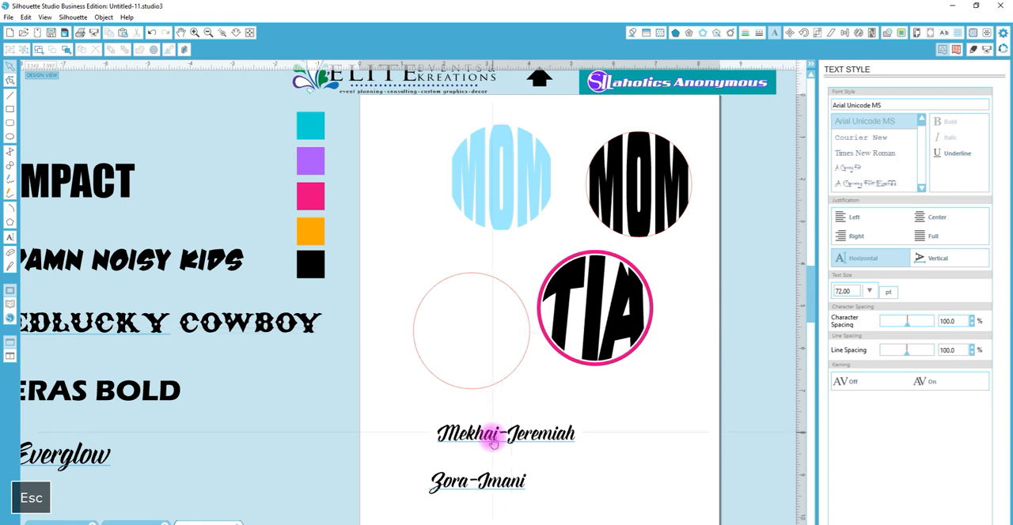
# Move both name texts together up and to the right, beneath the TIA monogram
pyautogui.press('z')
pyautogui.click(495, 364)
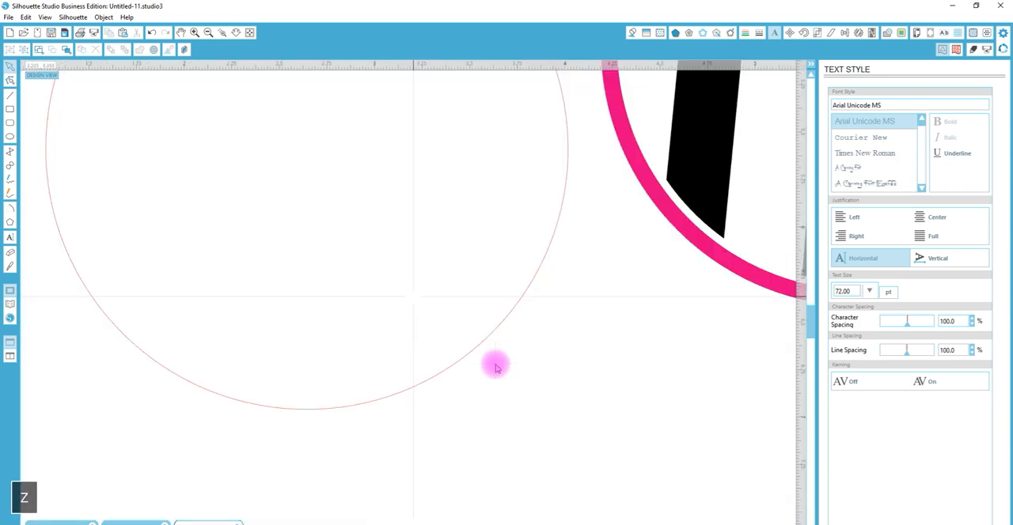
pyautogui.click(236, 32)
pyautogui.moveTo(291, 232); pyautogui.dragTo(296, 157)
pyautogui.click(345, 518)
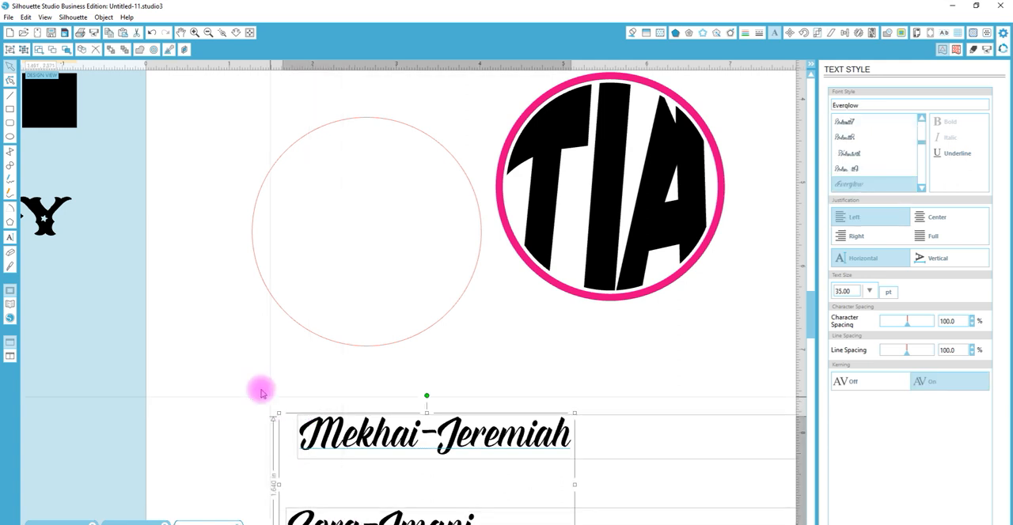
pyautogui.moveTo(299, 511); pyautogui.dragTo(441, 457)
# Attach the first name text to the empty circle as its text path, starting at the circle's upper-left side so it arches over the top
pyautogui.click(350, 437)
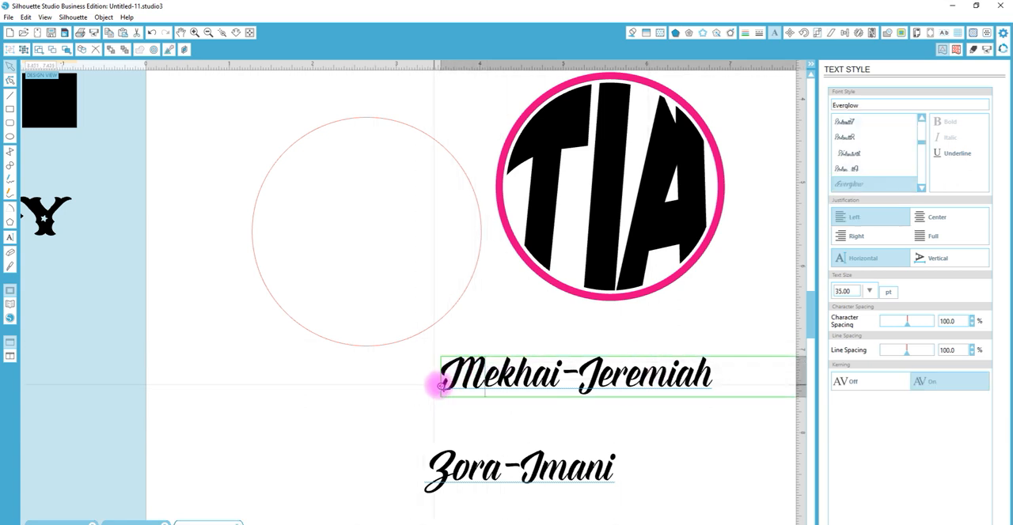
pyautogui.moveTo(441, 385); pyautogui.dragTo(258, 193)
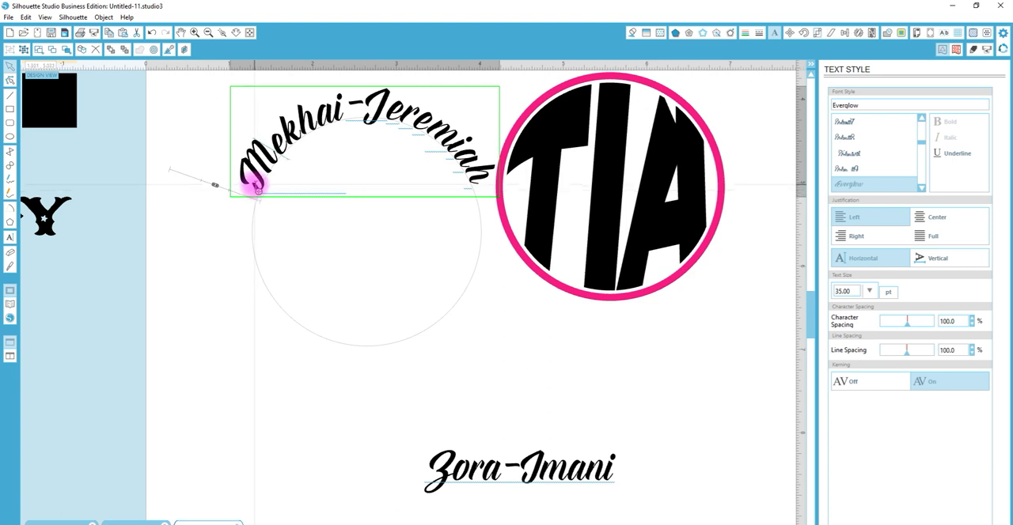
pyautogui.moveTo(256, 186)
pyautogui.mouseDown()
pyautogui.moveTo(291, 165)
pyautogui.moveTo(261, 184)
pyautogui.mouseUp()
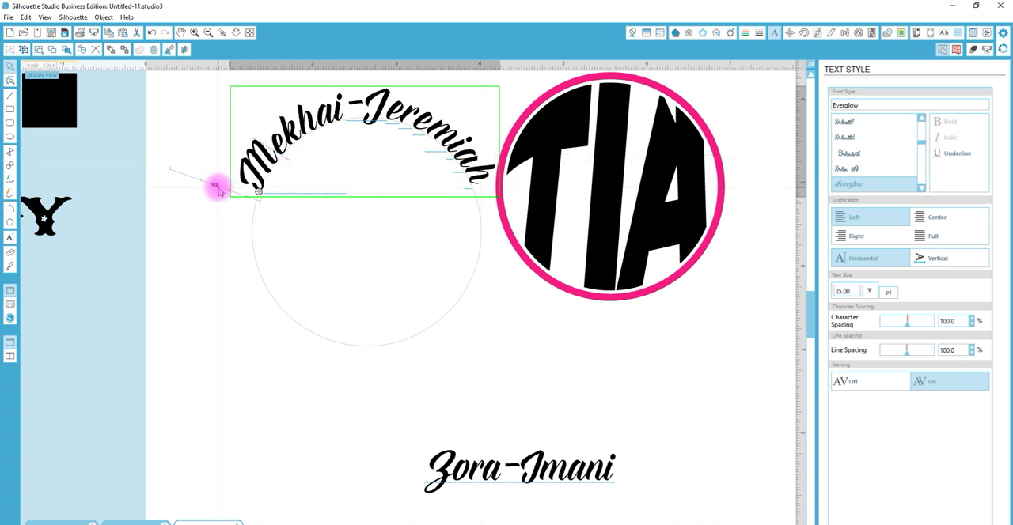
pyautogui.click(219, 190)
pyautogui.click(216, 188)
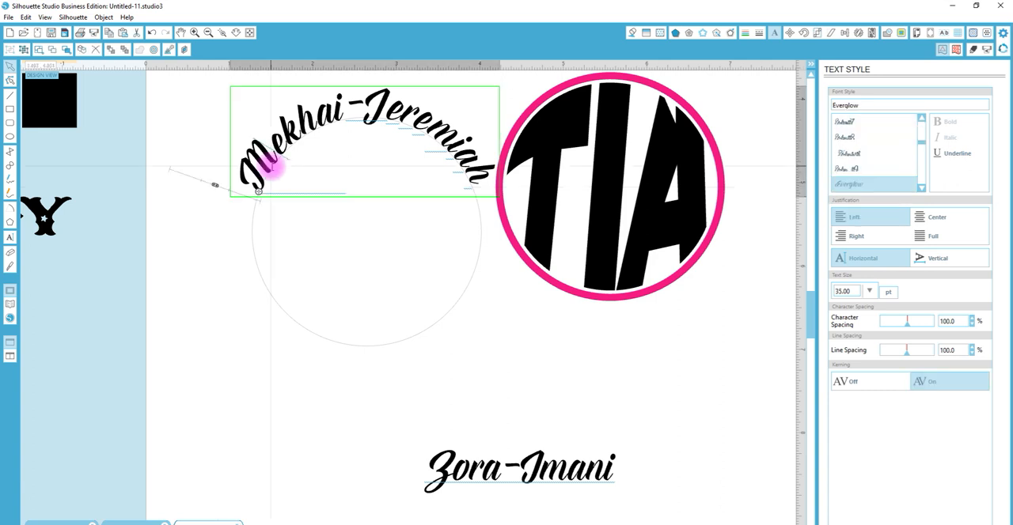
pyautogui.click(214, 187)
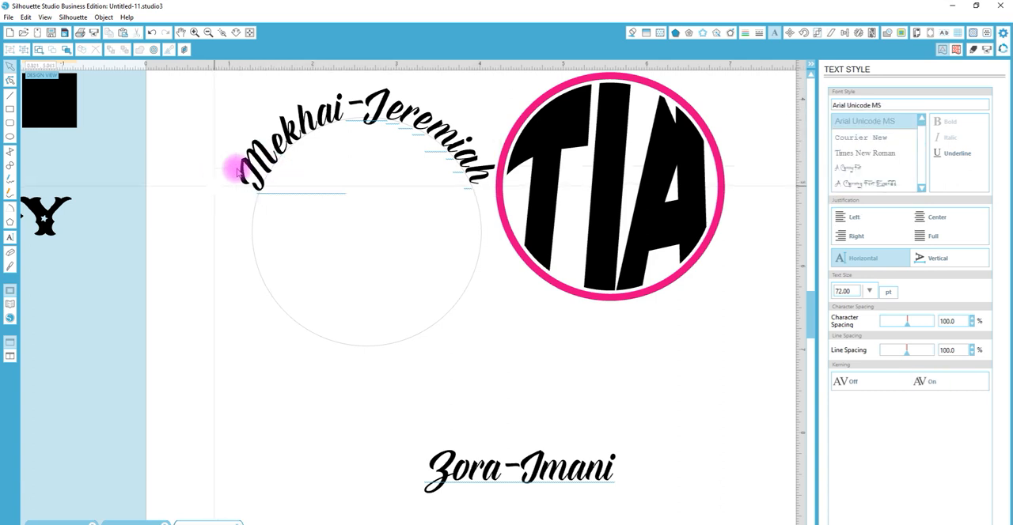
pyautogui.click(259, 144)
pyautogui.click(215, 187)
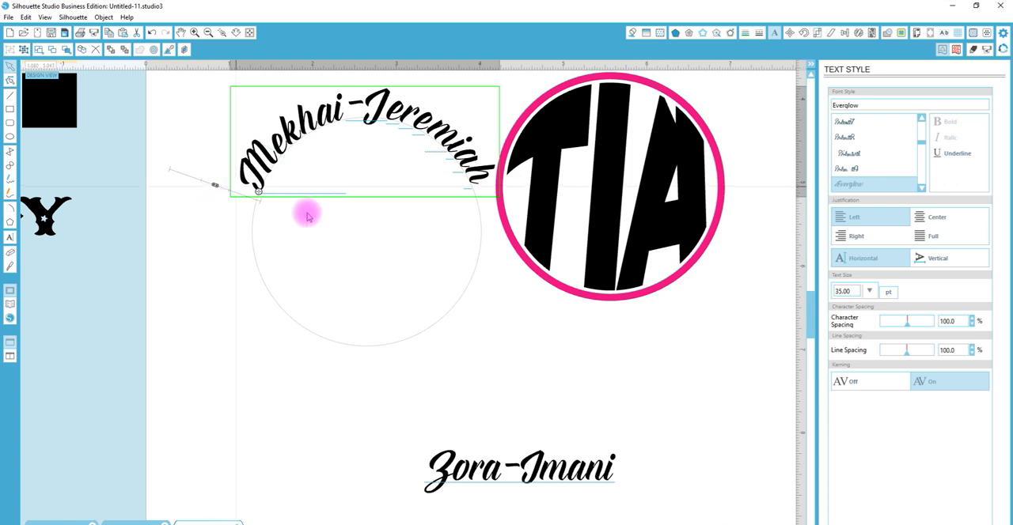
# Change the second name text's font to Arial
pyautogui.click(451, 468)
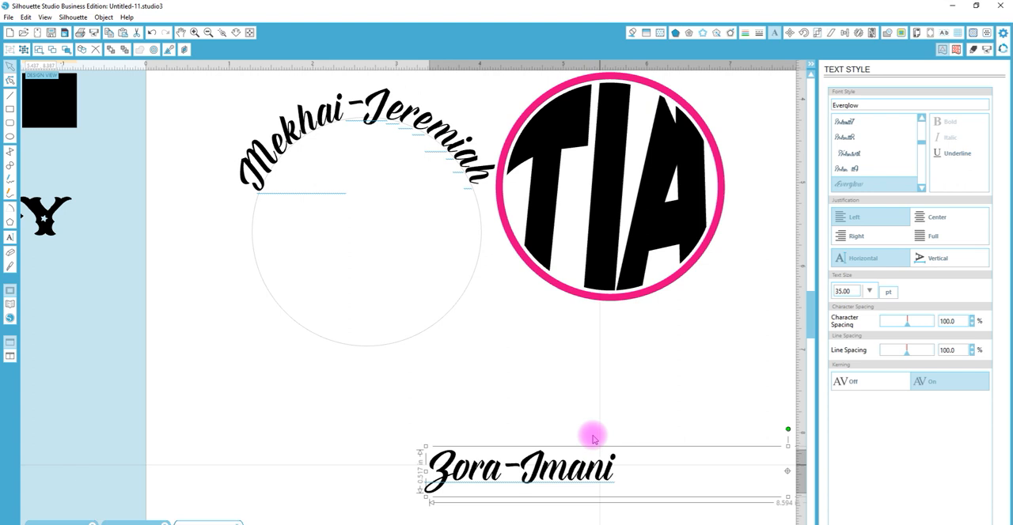
pyautogui.click(631, 371)
pyautogui.click(539, 463)
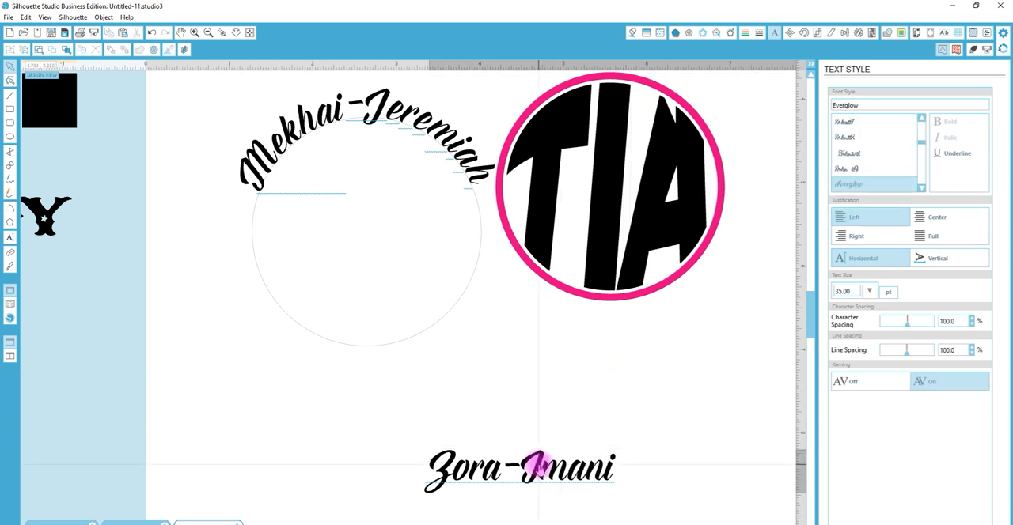
pyautogui.click(921, 189)
pyautogui.click(922, 188)
pyautogui.click(922, 189)
pyautogui.click(921, 188)
pyautogui.moveTo(868, 103); pyautogui.dragTo(808, 103)
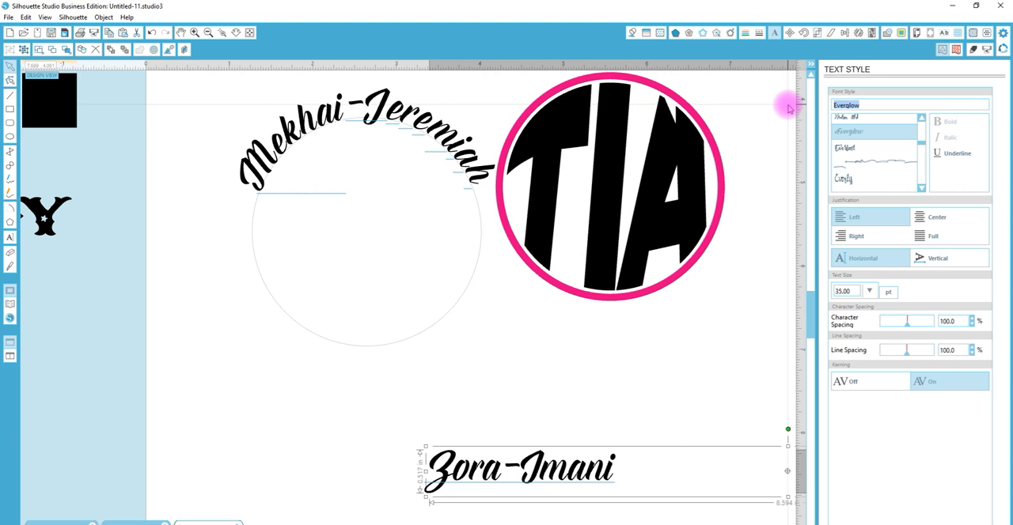
pyautogui.write('arial')
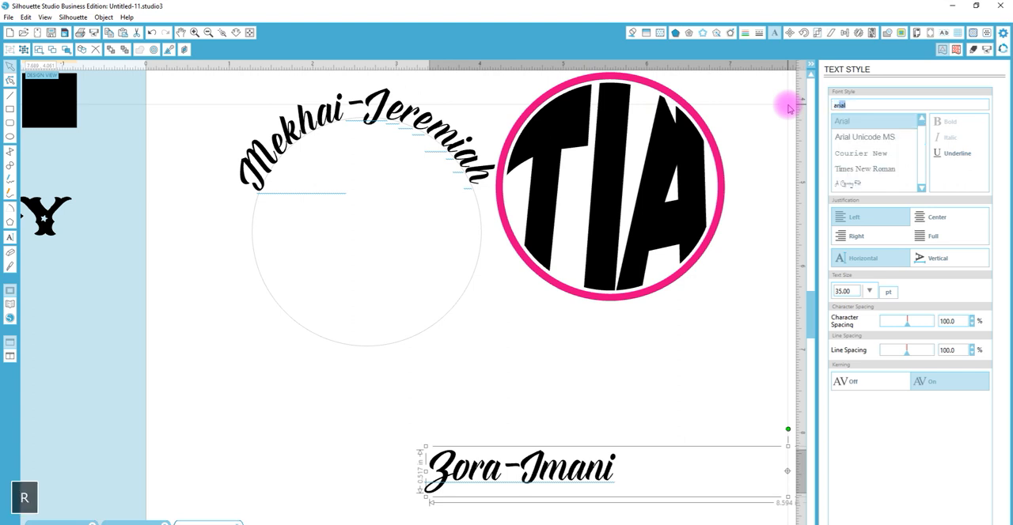
pyautogui.press('Return')
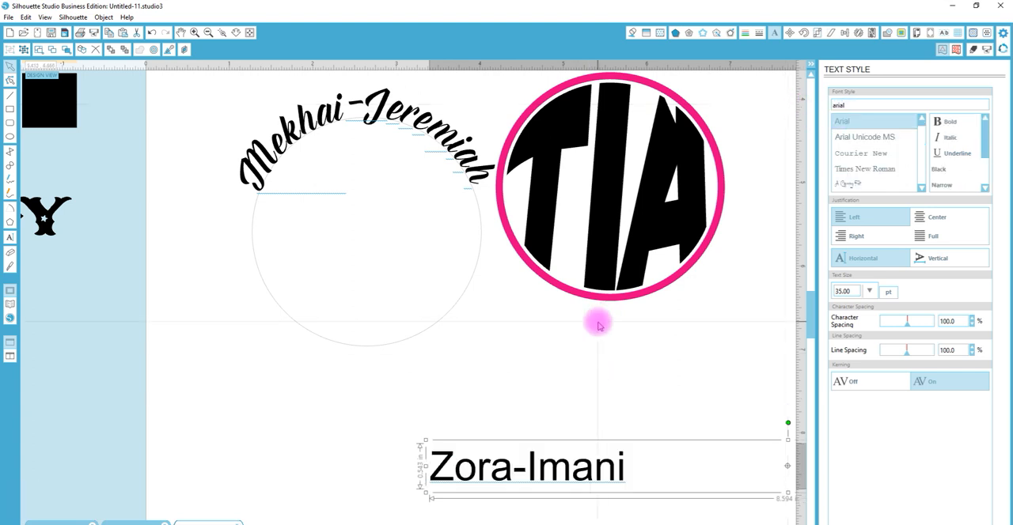
# Attach the Arial name text to the circle and position it upright along the bottom, inside the line
pyautogui.doubleClick(543, 465)
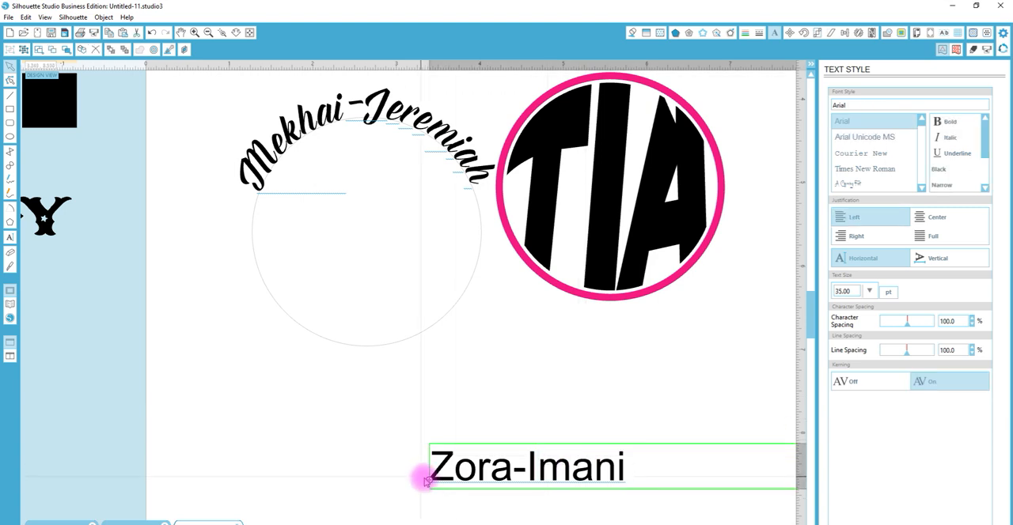
pyautogui.moveTo(428, 478); pyautogui.dragTo(404, 344)
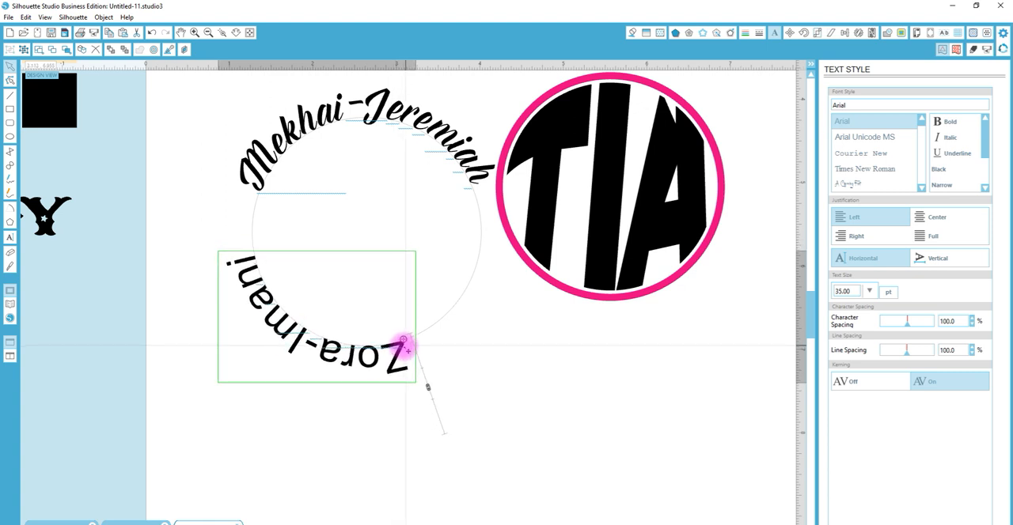
pyautogui.moveTo(403, 344); pyautogui.dragTo(274, 324)
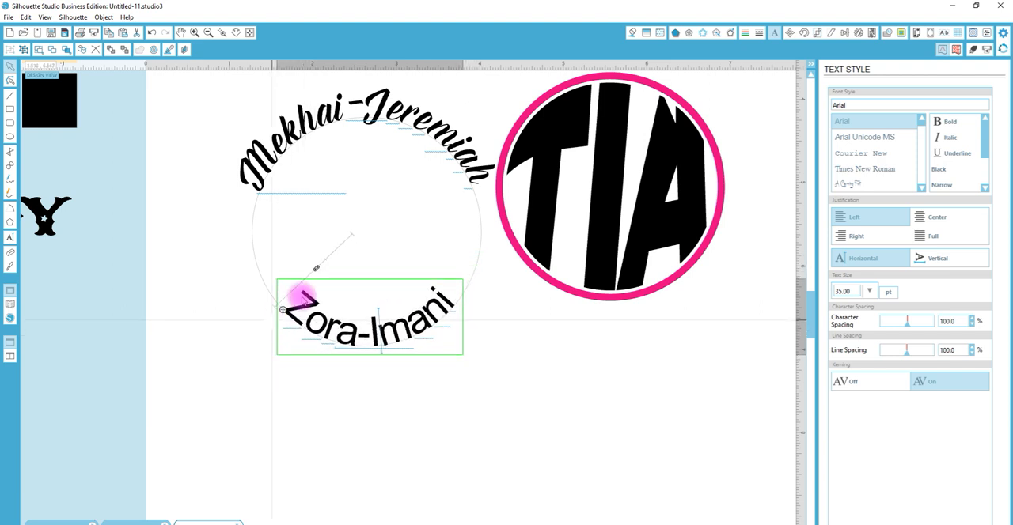
pyautogui.click(352, 346)
pyautogui.doubleClick(356, 345)
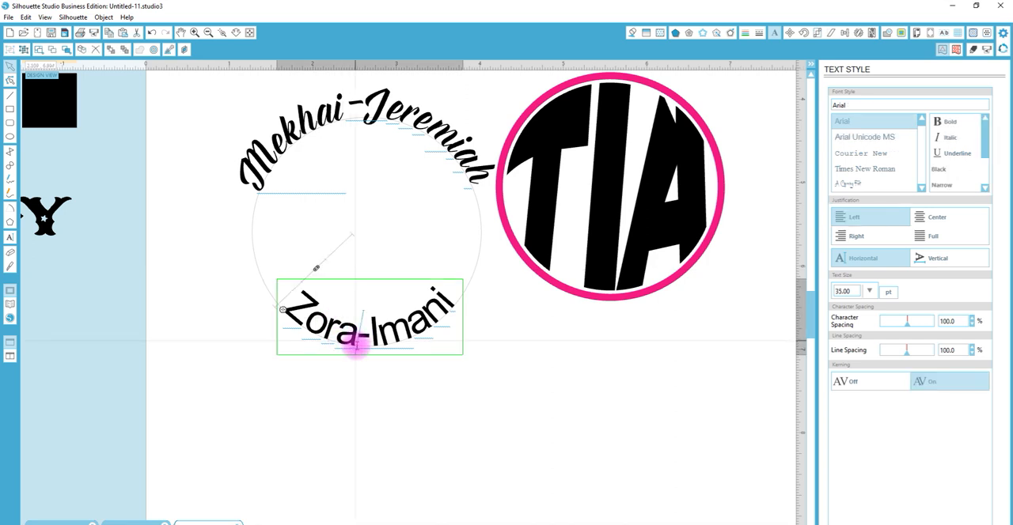
pyautogui.click(316, 271)
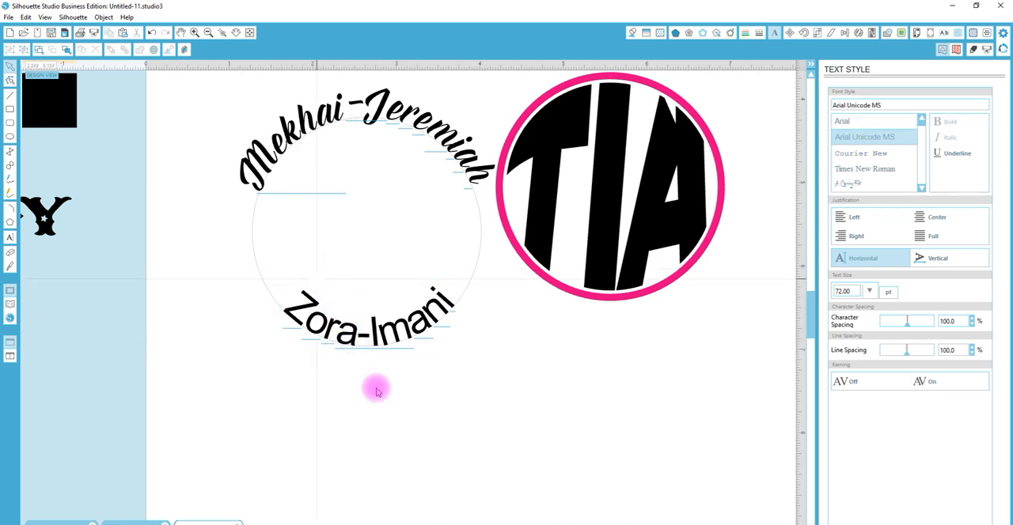
# Add a new text below the circle with the second hyphenated name
pyautogui.click(10, 239)
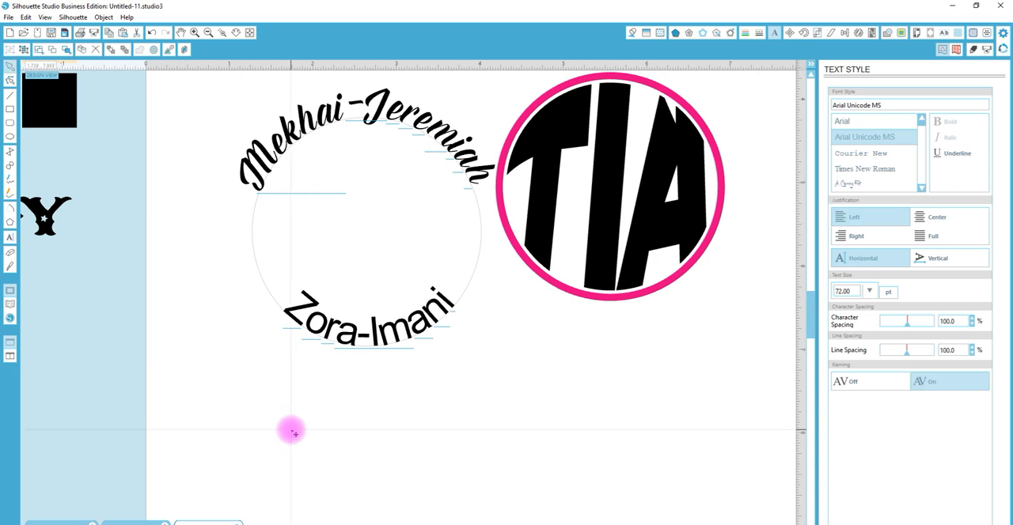
pyautogui.write('Za')
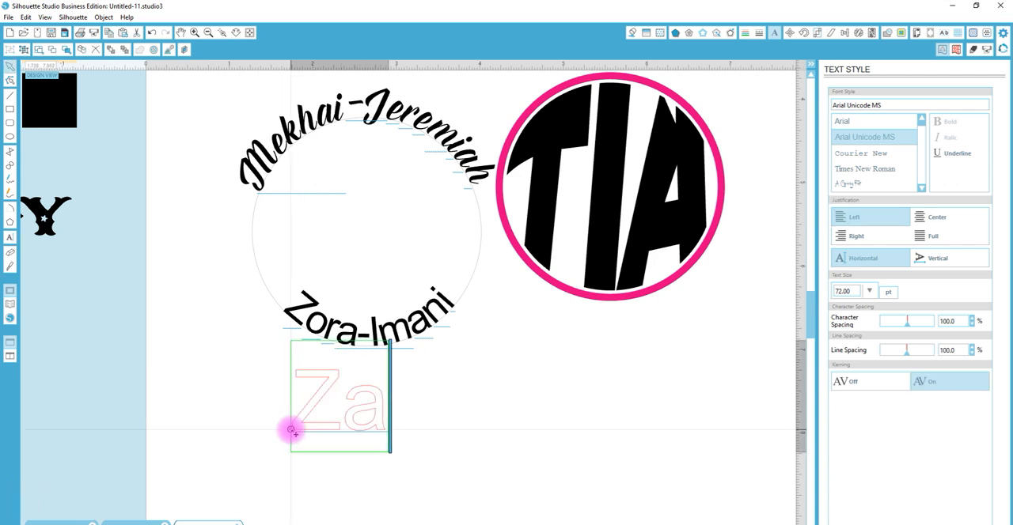
pyautogui.press('BackSpace')
pyautogui.write('or')
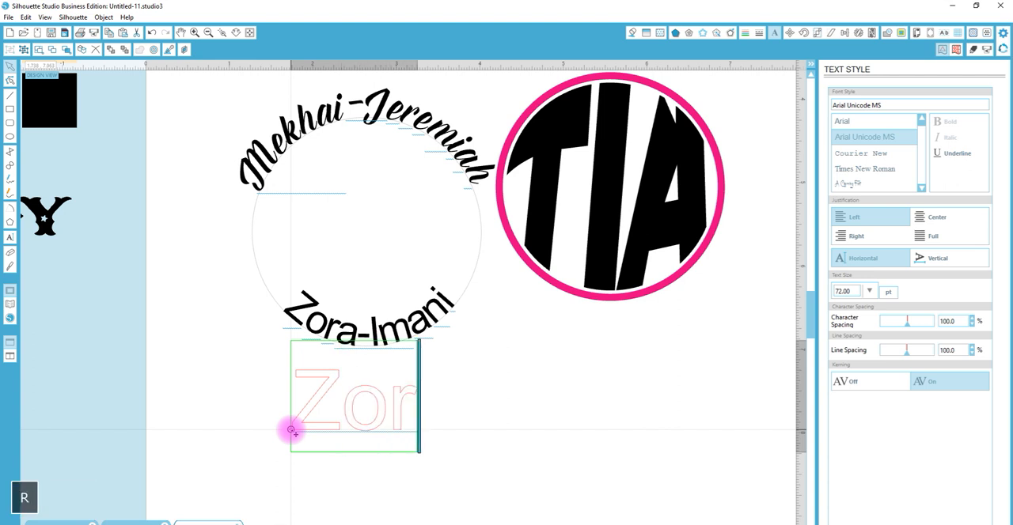
pyautogui.write('a-Imani')
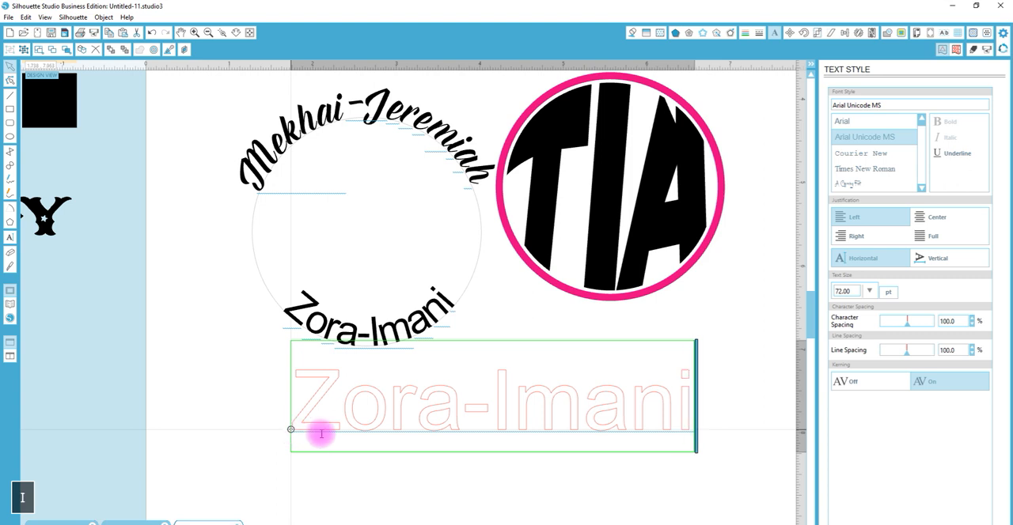
pyautogui.click(756, 419)
# Set the new name text's size to 35 pt
pyautogui.click(665, 429)
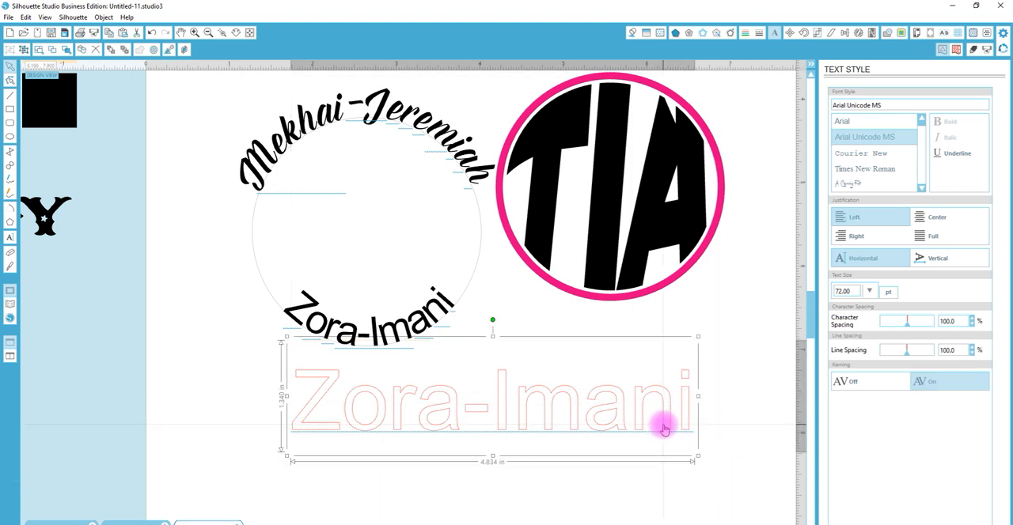
pyautogui.click(845, 291)
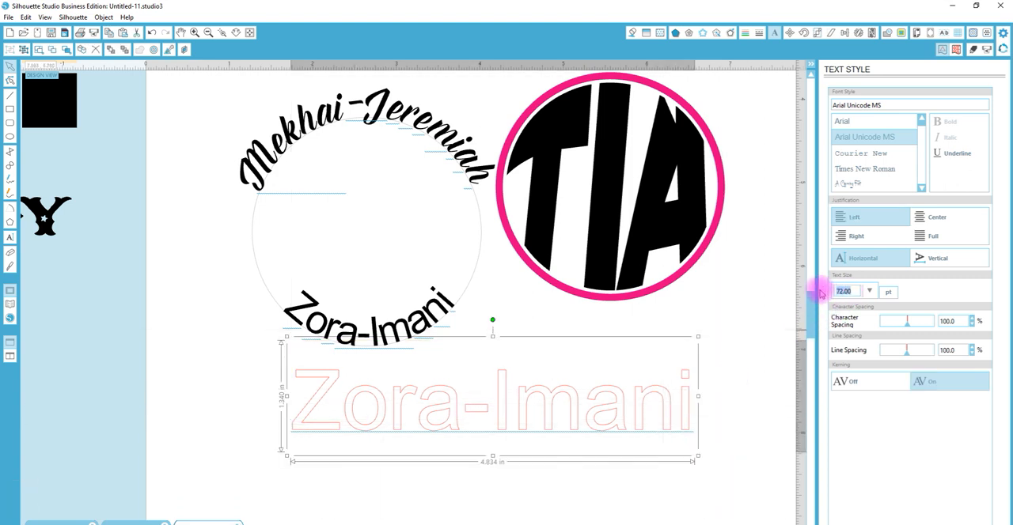
pyautogui.write('35')
pyautogui.press('Return')
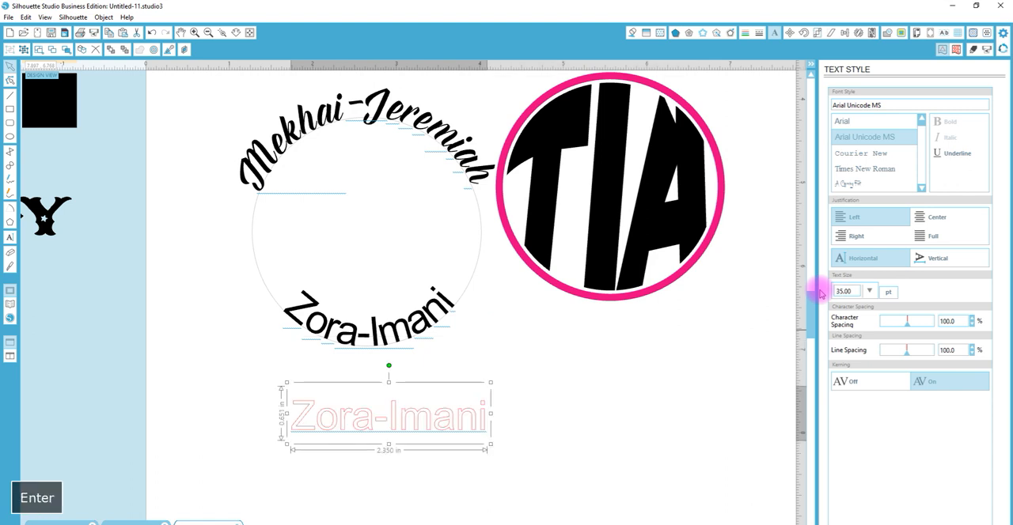
# Detach the old Arial name text from the circle and delete it
pyautogui.click(425, 307)
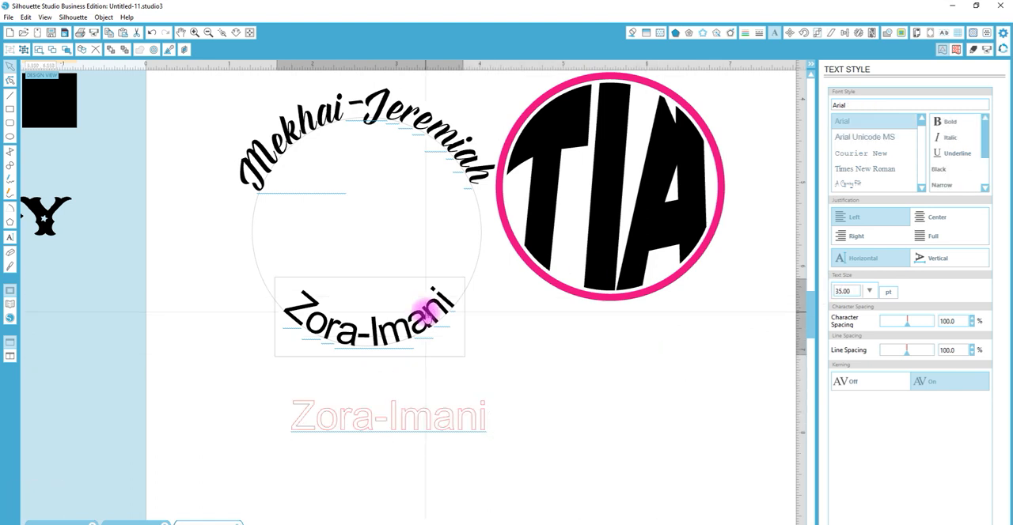
pyautogui.doubleClick(425, 313)
pyautogui.moveTo(284, 310); pyautogui.dragTo(532, 412)
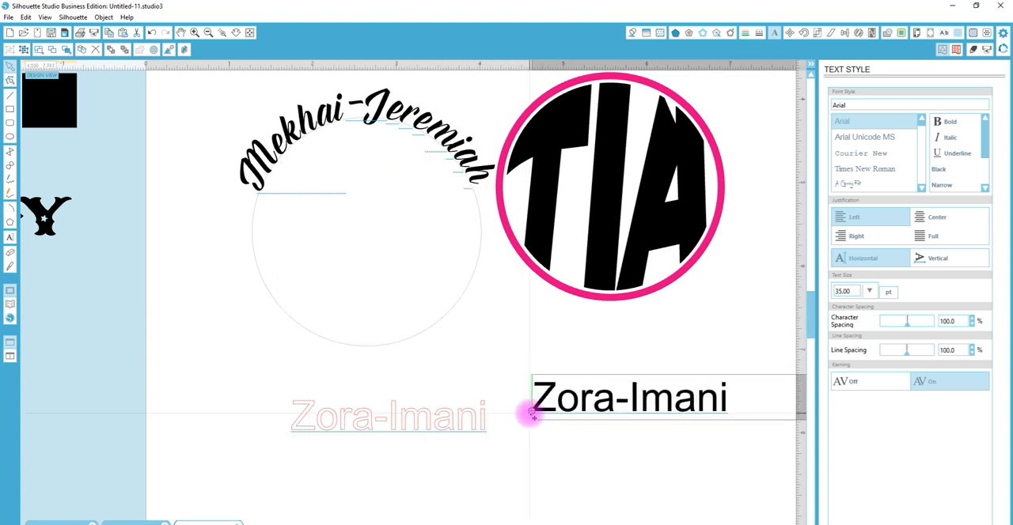
pyautogui.press('Delete')
pyautogui.click(597, 436)
pyautogui.click(593, 418)
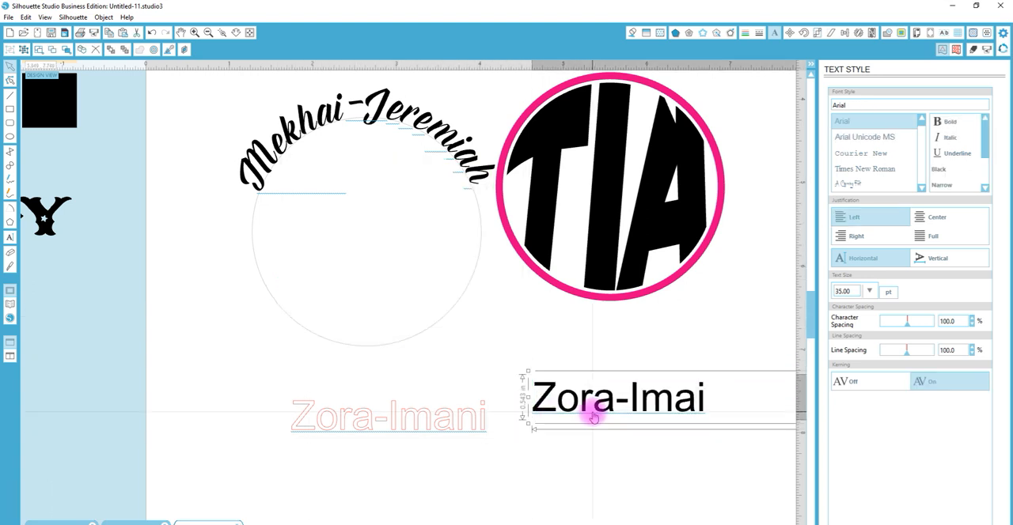
pyautogui.press('Delete')
# Attach the new name text to the circle's lower-left side so it curves upright along the bottom, outside the line
pyautogui.doubleClick(470, 423)
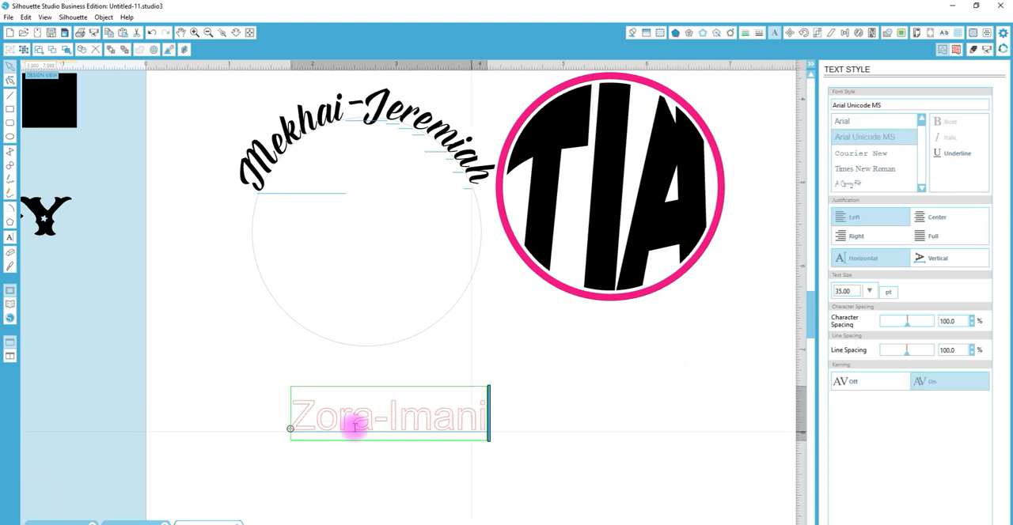
pyautogui.moveTo(290, 429); pyautogui.dragTo(292, 301)
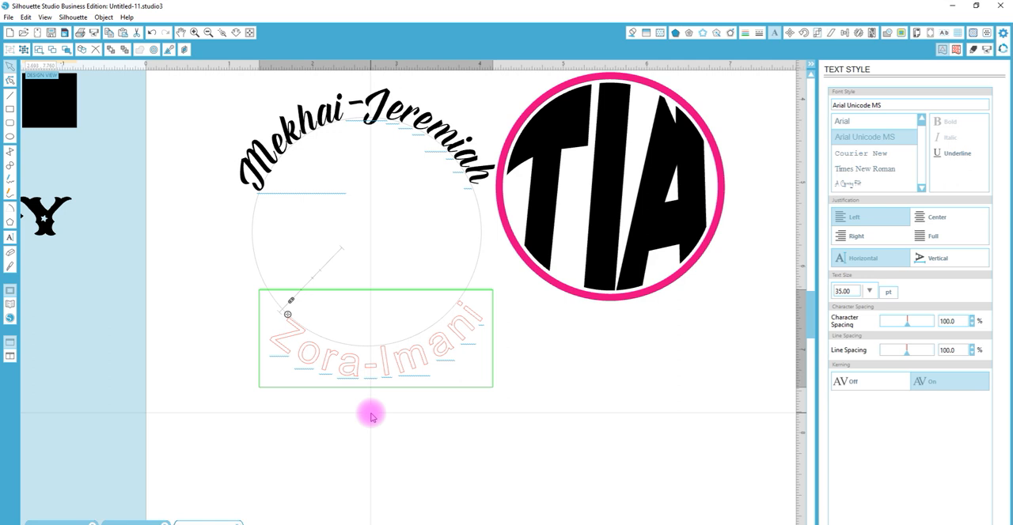
pyautogui.write('ii')
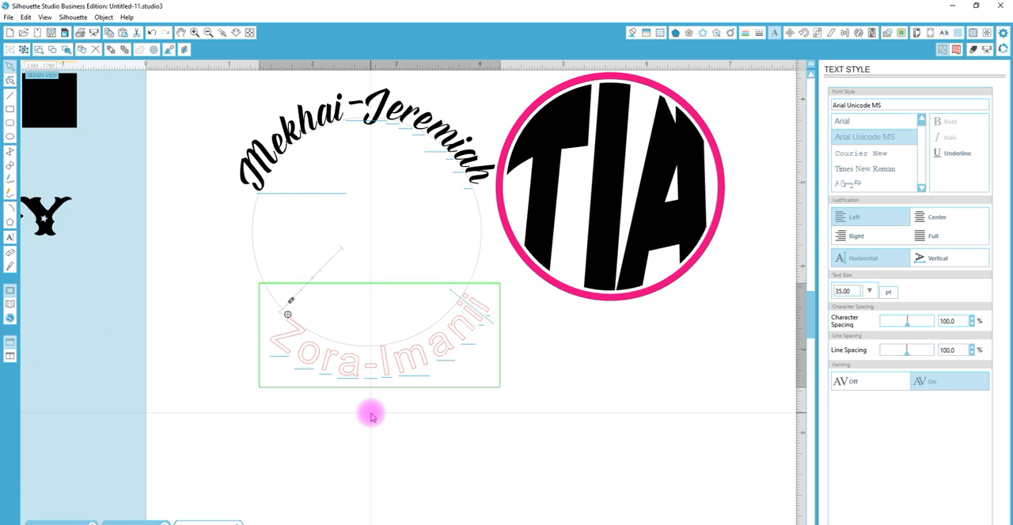
pyautogui.press('BackSpace')
pyautogui.click(420, 451)
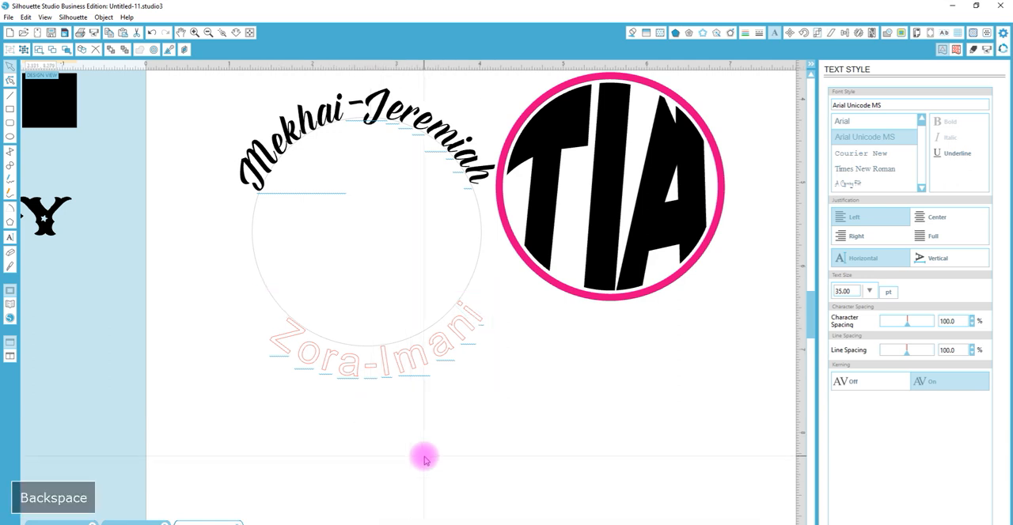
# Try copying the upper name's text style onto the lower name and undo it
pyautogui.click(421, 363)
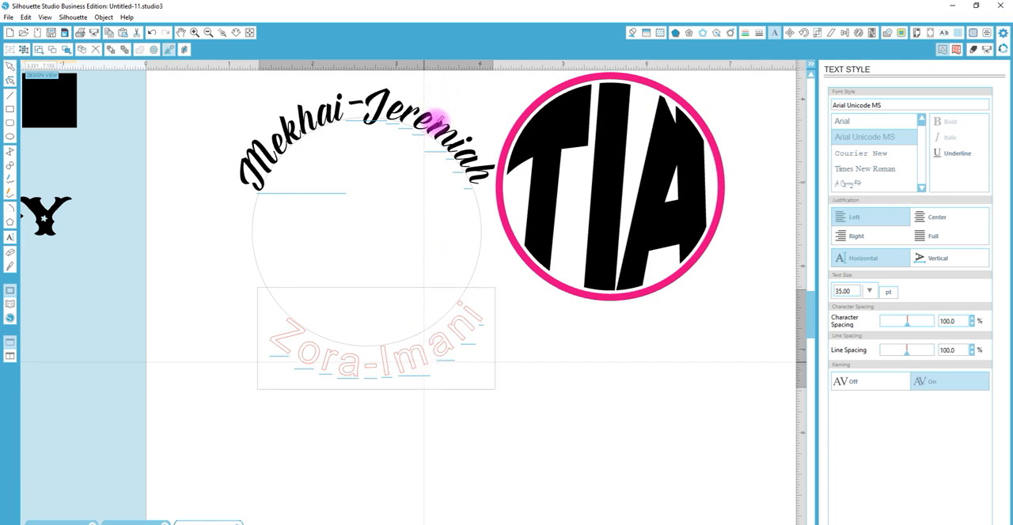
pyautogui.click(436, 124)
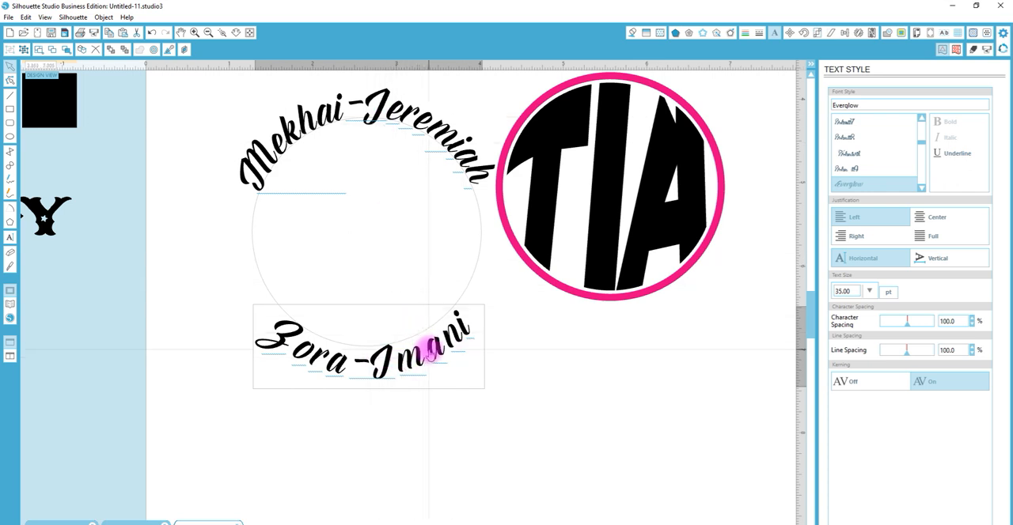
pyautogui.hotkey('ctrl', 'z')
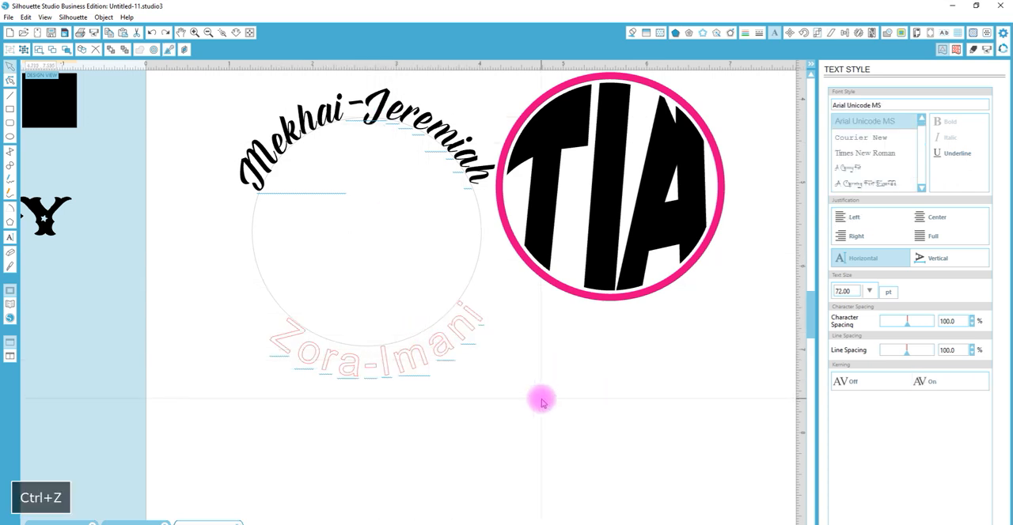
# Set the lower name's text size to 40 pt
pyautogui.click(406, 357)
pyautogui.click(841, 290)
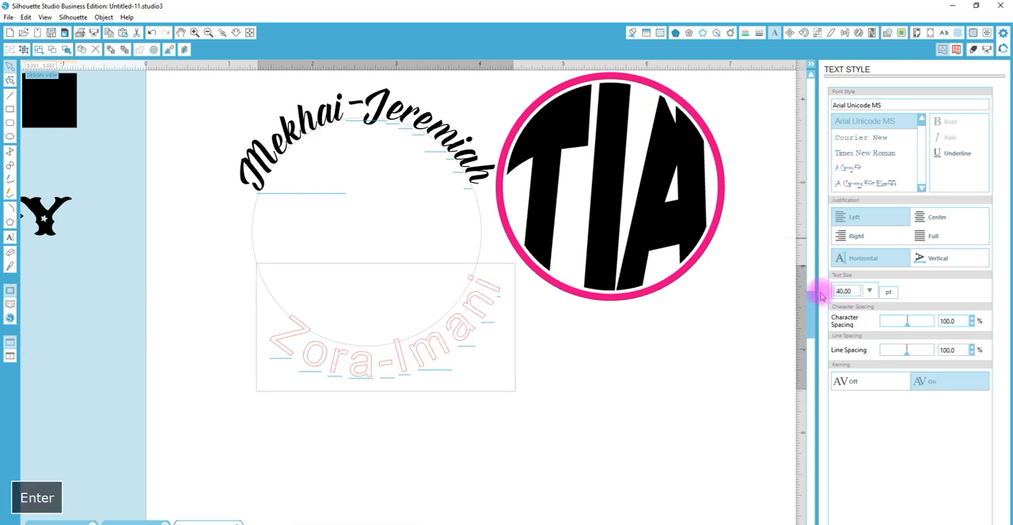
pyautogui.click(685, 400)
# Match the lower name to the upper name's Everglow text style by sampling it with the eyedropper
pyautogui.click(466, 334)
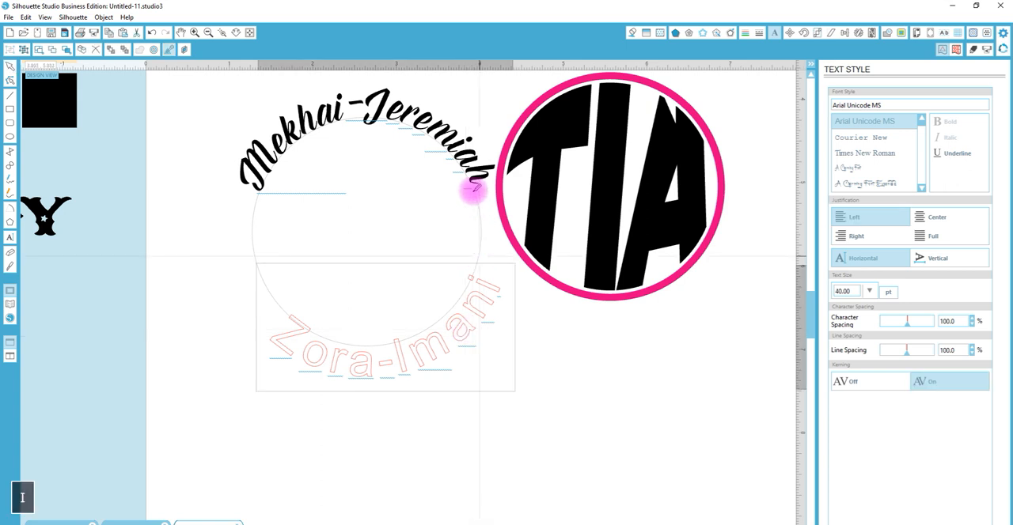
pyautogui.click(481, 167)
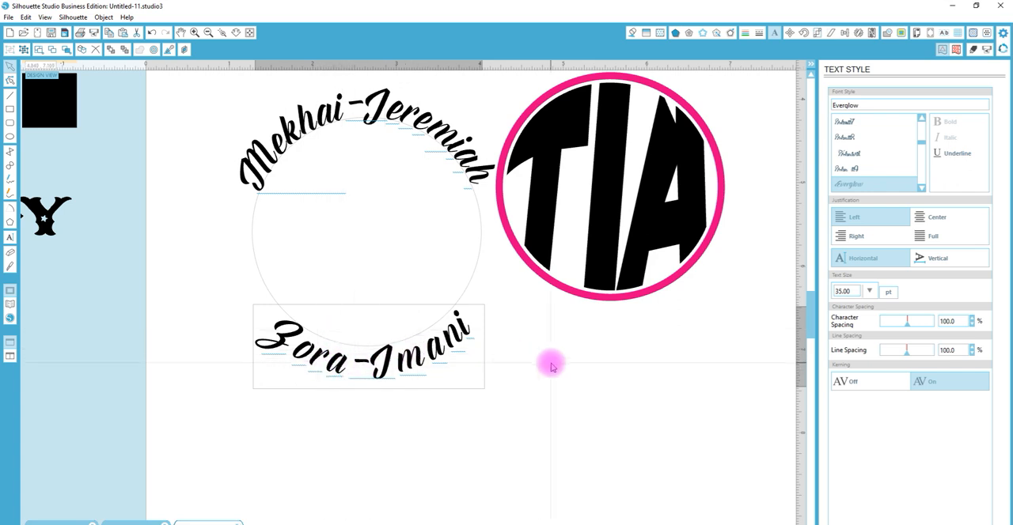
# Reduce the lower name's character spacing to 85.7% and slide it rightward along the circle to center it at the bottom
pyautogui.moveTo(908, 326); pyautogui.dragTo(906, 330)
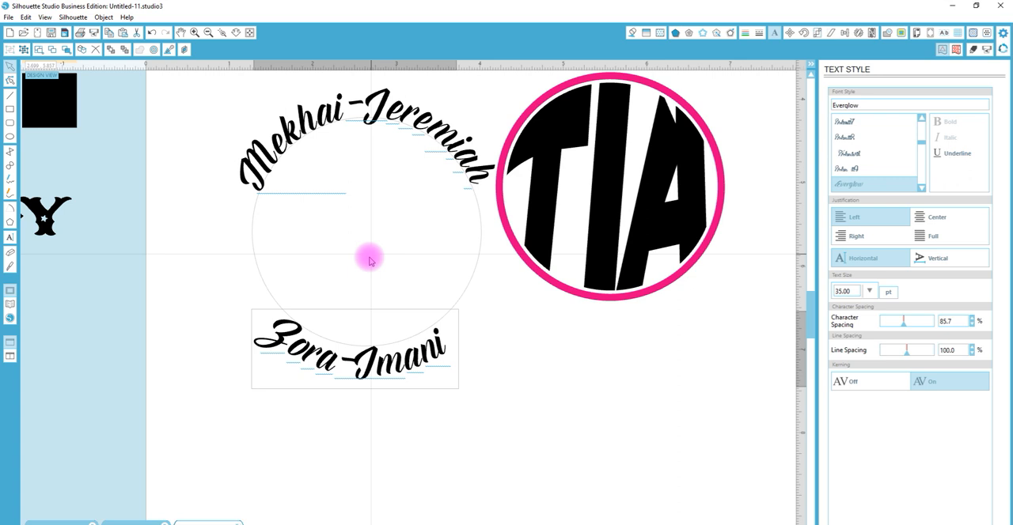
pyautogui.click(290, 330)
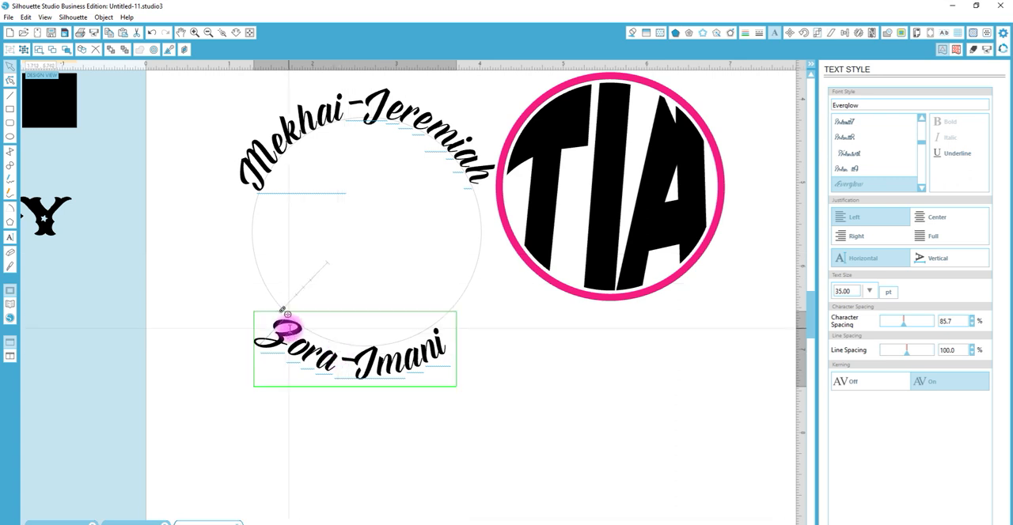
pyautogui.moveTo(287, 315); pyautogui.dragTo(309, 327)
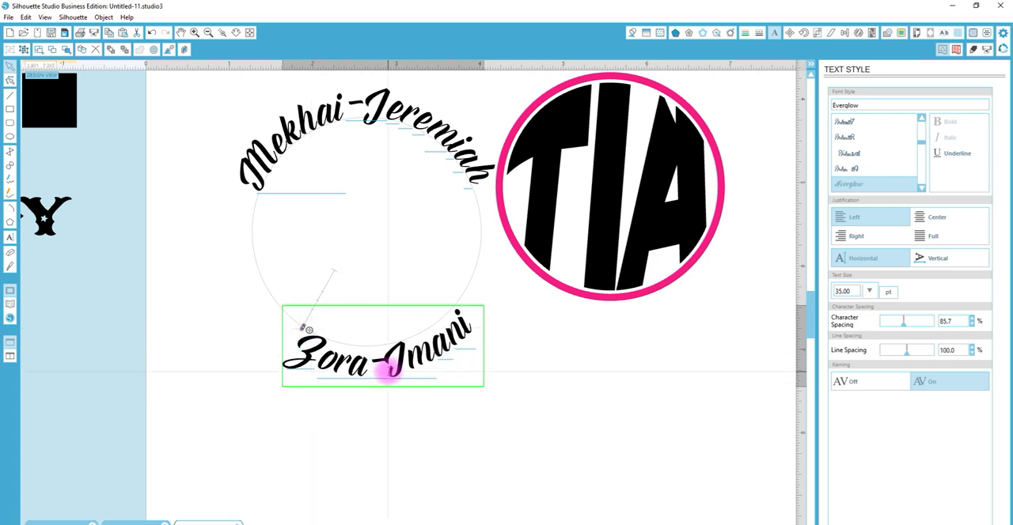
# Widen the gap after the hyphen in the lower name and slide the name slightly leftward along the circle to recenter it
pyautogui.doubleClick(387, 361)
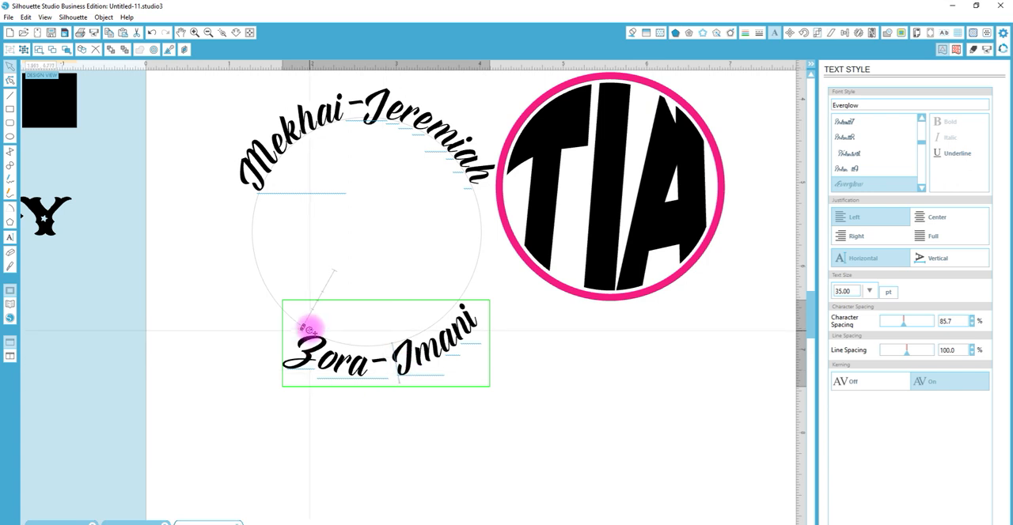
pyautogui.moveTo(307, 327); pyautogui.dragTo(303, 325)
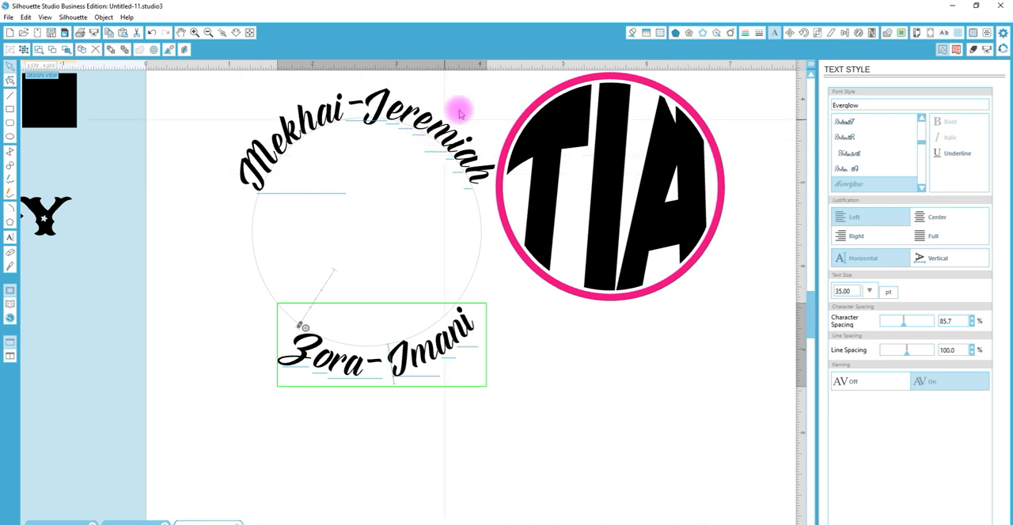
# Convert both curved names to paths and delete the guide circle between them
pyautogui.keyDown('shift'); pyautogui.click(426, 127); pyautogui.keyUp('shift')
pyautogui.rightClick(426, 131)
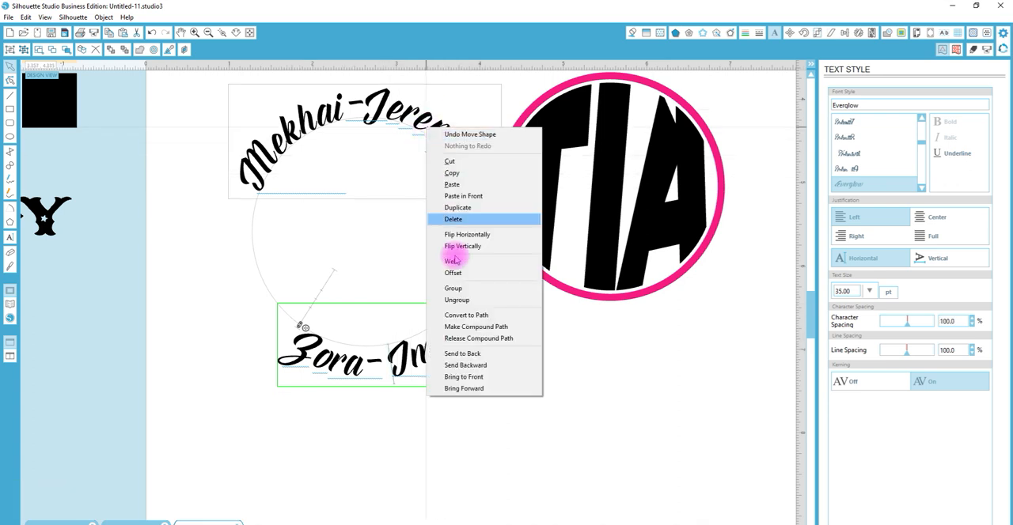
pyautogui.click(466, 315)
pyautogui.click(529, 337)
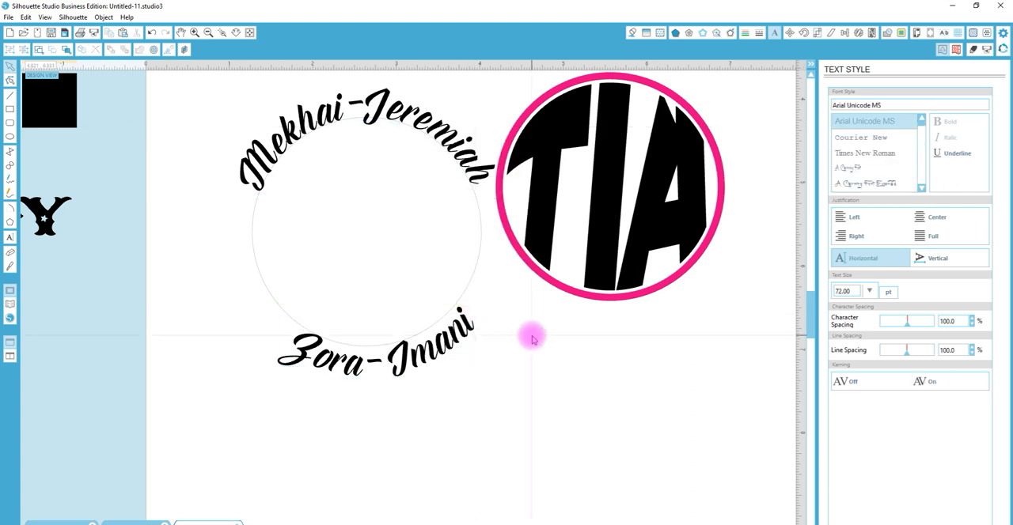
pyautogui.click(466, 294)
pyautogui.press('Delete')
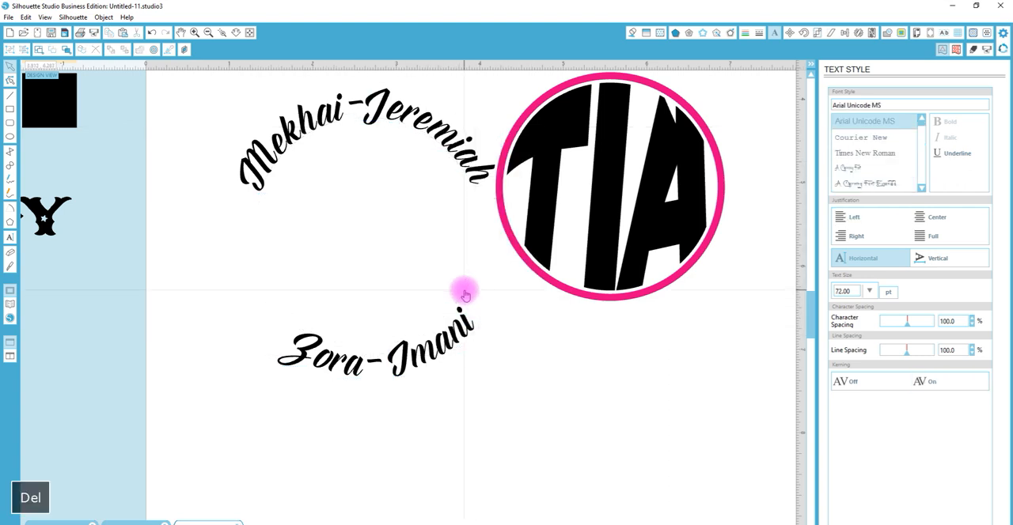
# Group the two curved names together, and group the TIA letters with their pink ring
pyautogui.moveTo(453, 433); pyautogui.dragTo(404, 105)
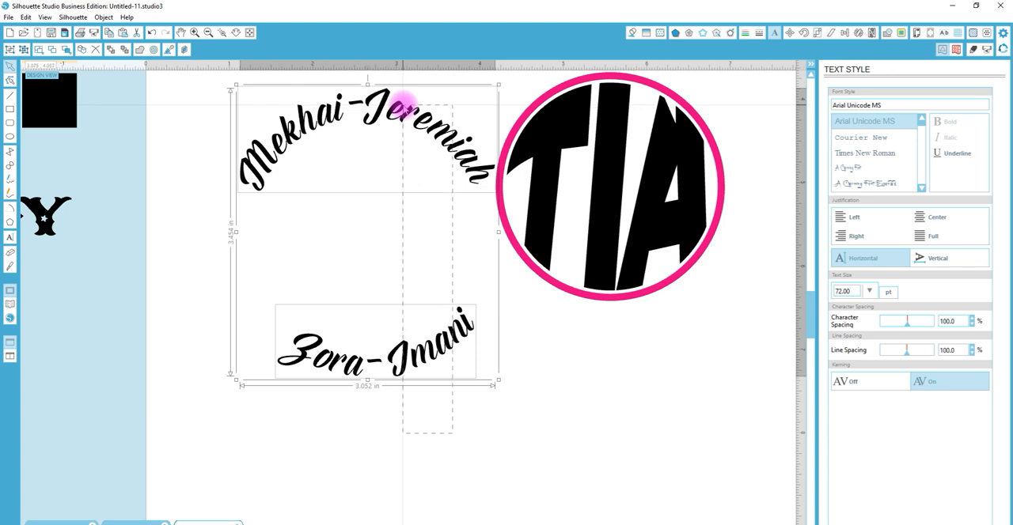
pyautogui.hotkey('ctrl', 'g')
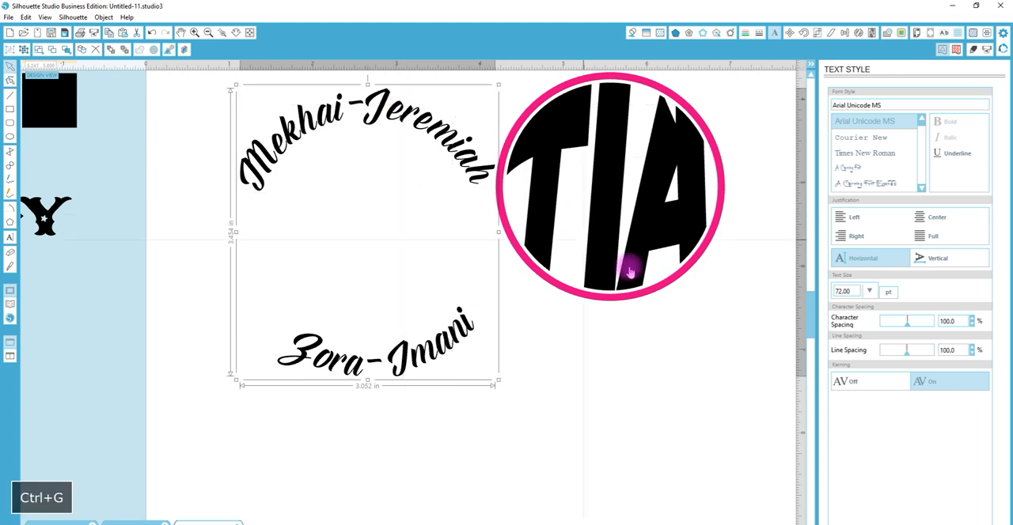
pyautogui.moveTo(710, 376); pyautogui.dragTo(373, 125)
pyautogui.click(712, 340)
pyautogui.click(564, 174)
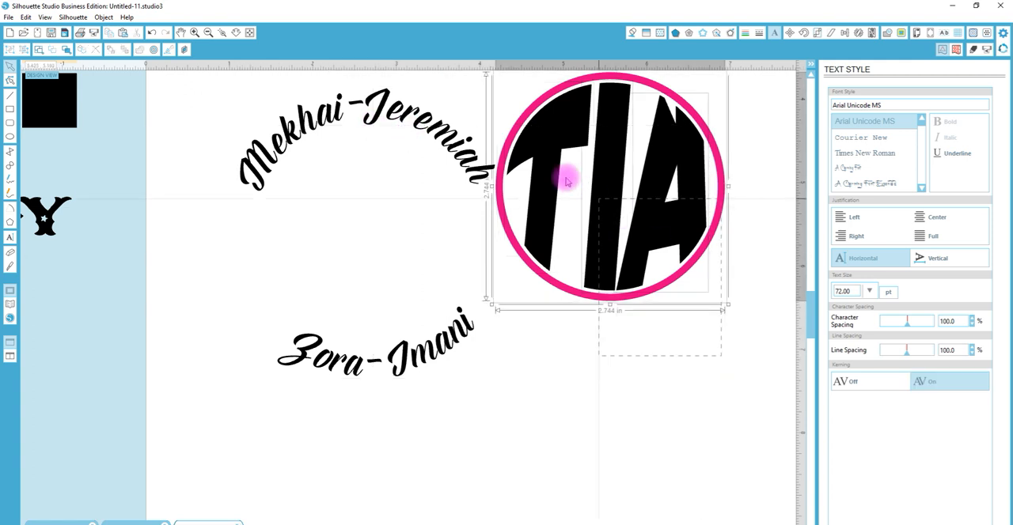
pyautogui.hotkey('ctrl', 'g')
# Center the names group and the ringed TIA monogram on each other
pyautogui.moveTo(672, 349); pyautogui.dragTo(414, 151)
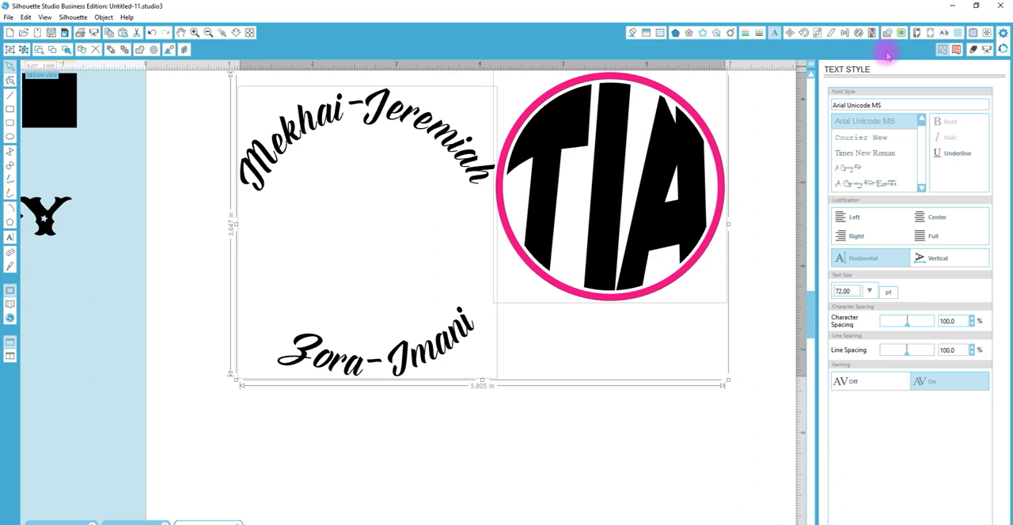
pyautogui.click(845, 33)
pyautogui.click(864, 109)
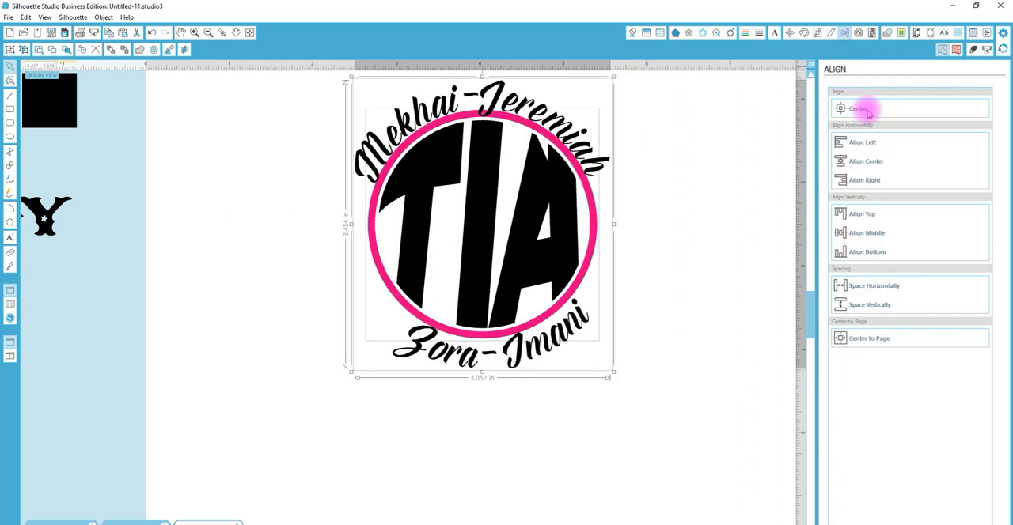
pyautogui.click(678, 227)
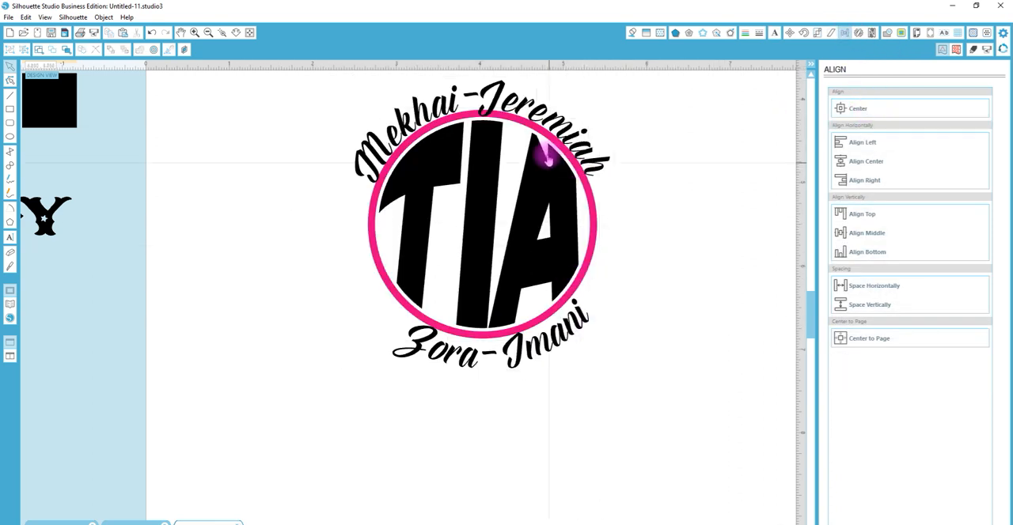
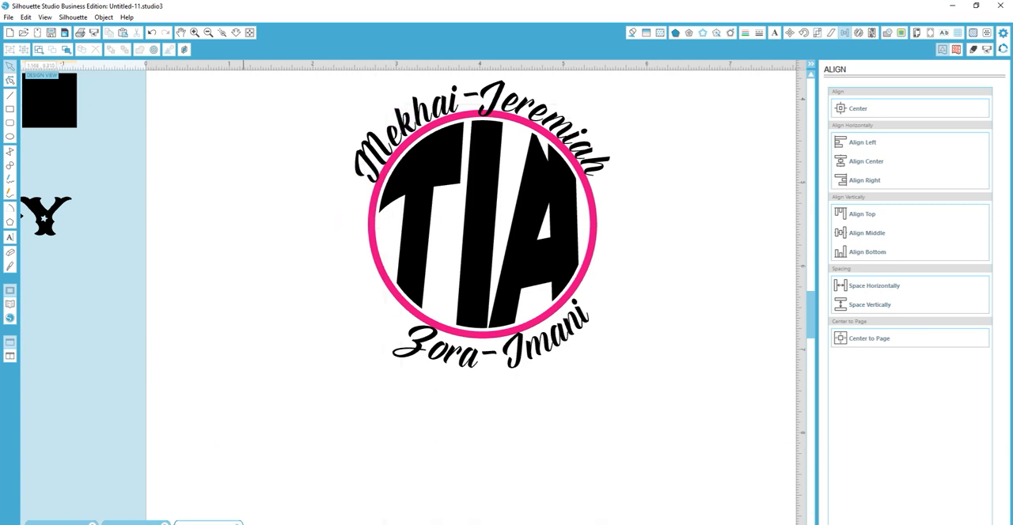
pyautogui.click(10, 316)
pyautogui.scroll(-5, 422, 168)
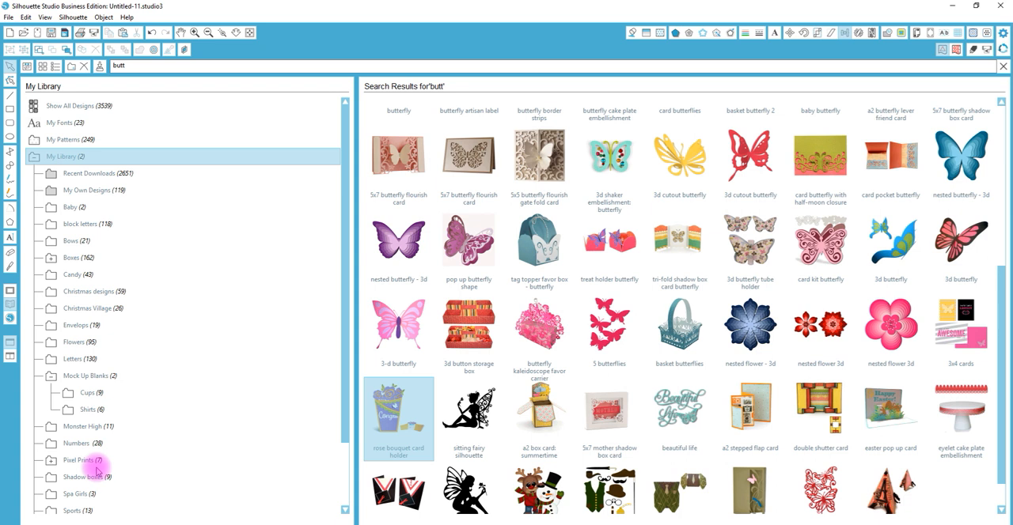
pyautogui.click(10, 291)
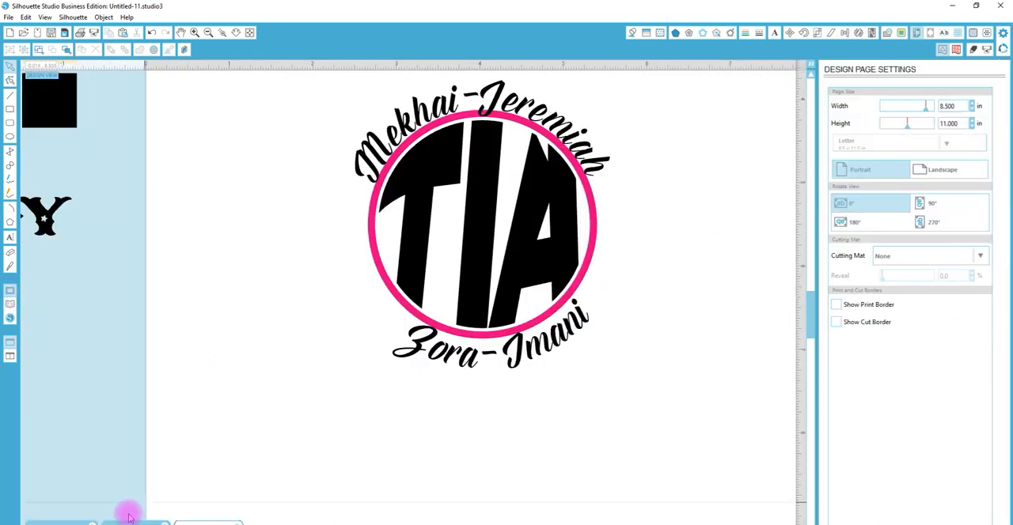
# Switch to the Untitled-10 document and ungroup the bouquet card holder's pieces
pyautogui.click(136, 522)
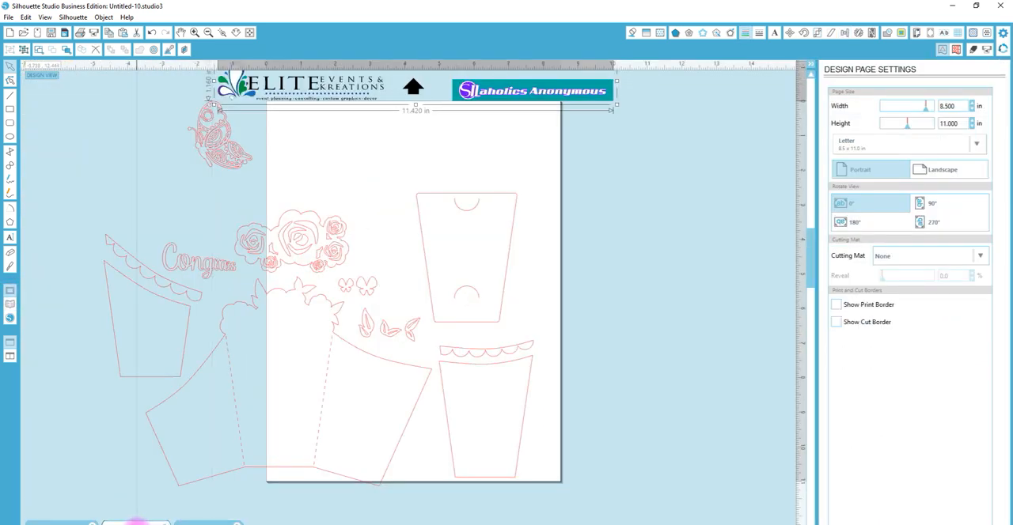
pyautogui.click(288, 251)
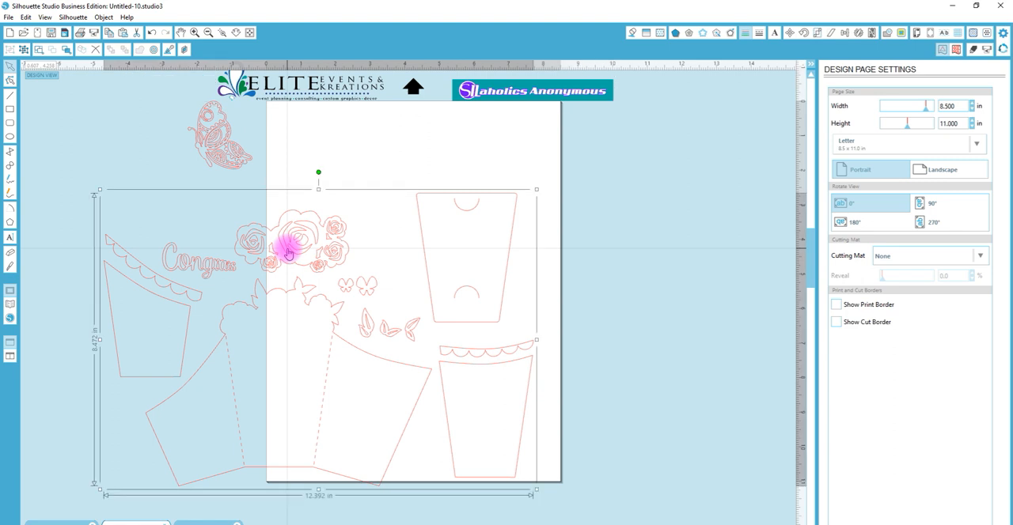
pyautogui.rightClick(288, 252)
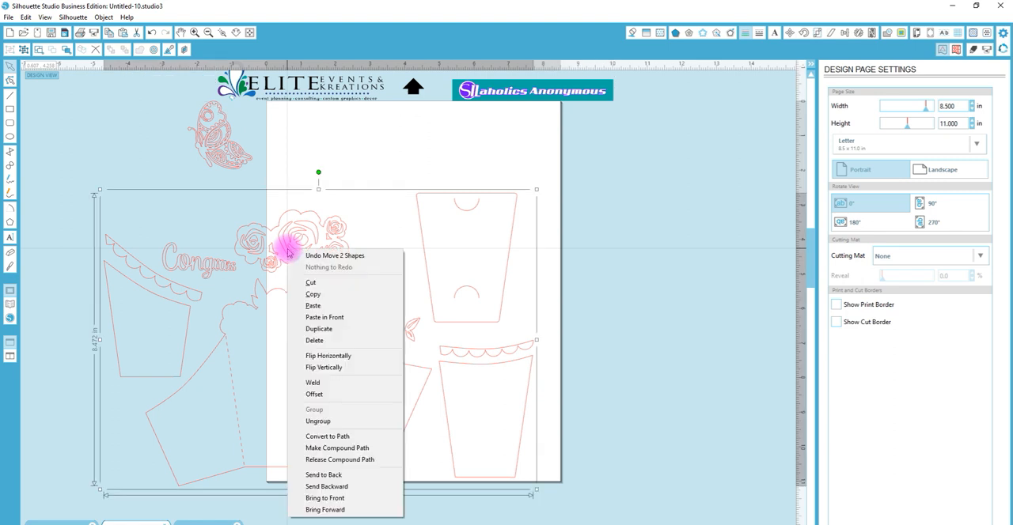
pyautogui.click(348, 421)
pyautogui.click(593, 245)
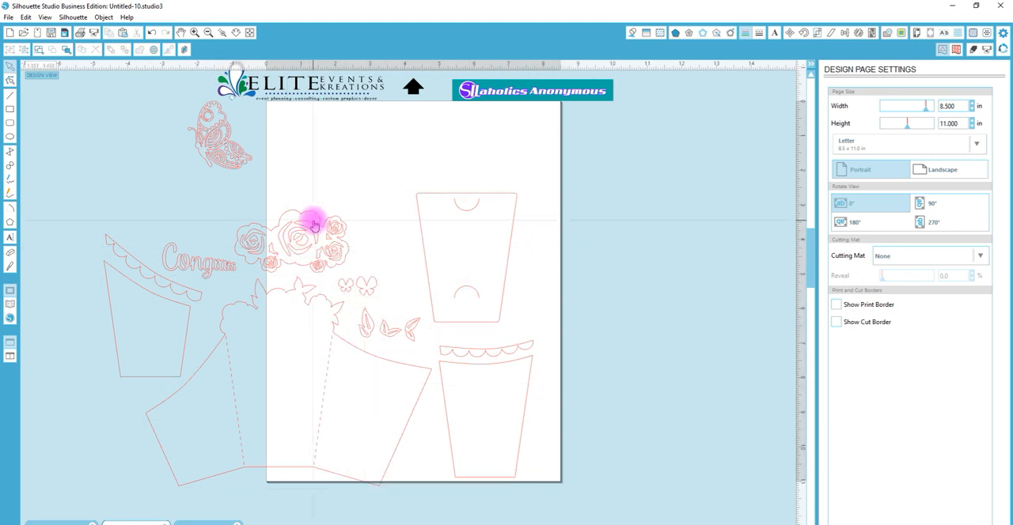
# Copy the rose cluster, one leaf pair and the butterfly, and paste them into the Untitled-11 document
pyautogui.click(313, 226)
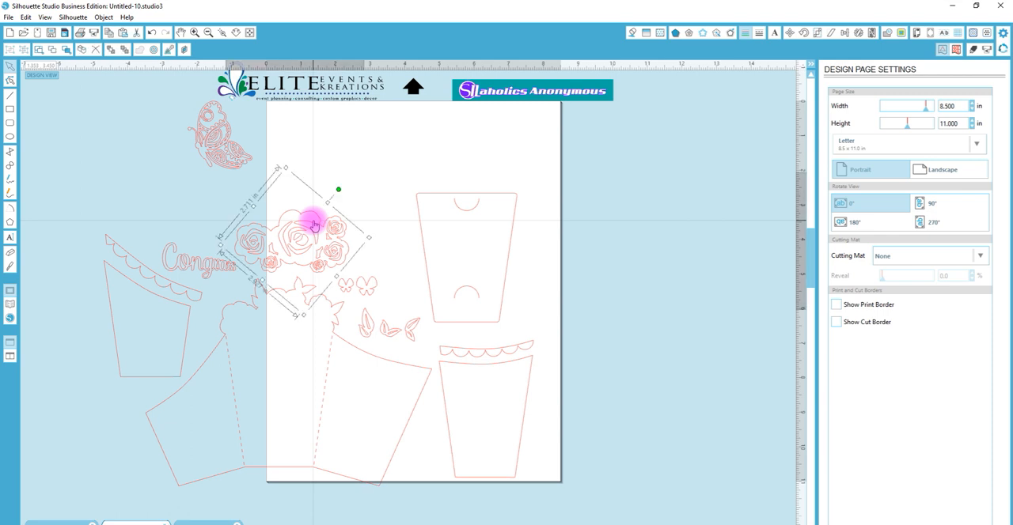
pyautogui.keyDown('shift'); pyautogui.click(391, 329); pyautogui.keyUp('shift')
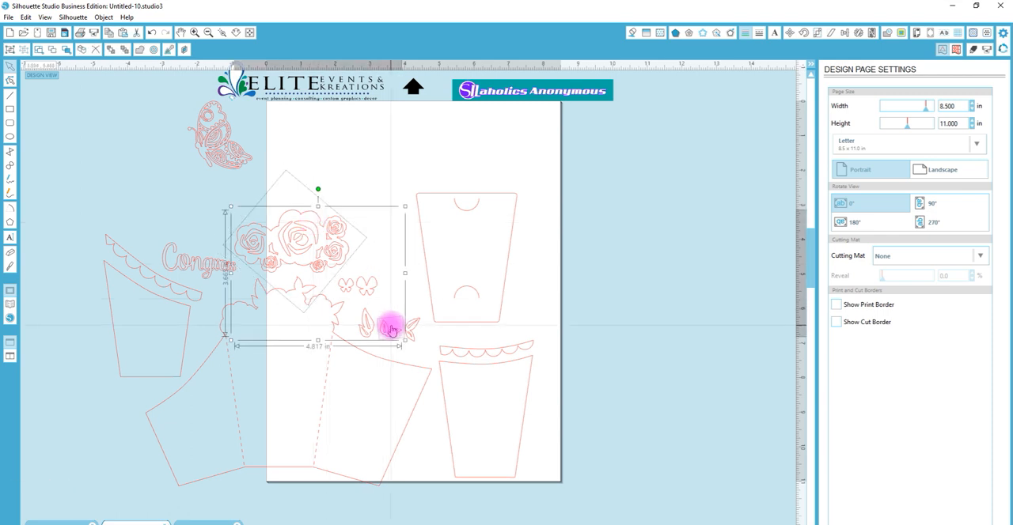
pyautogui.keyDown('shift'); pyautogui.click(230, 158); pyautogui.keyUp('shift')
pyautogui.hotkey('ctrl', 'c')
pyautogui.click(196, 524)
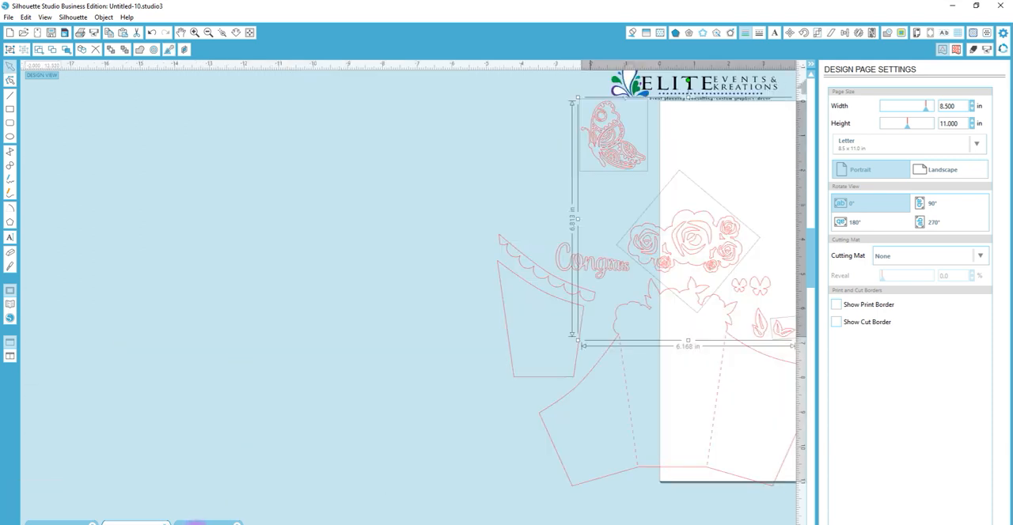
pyautogui.click(197, 523)
pyautogui.hotkey('ctrl', 'v')
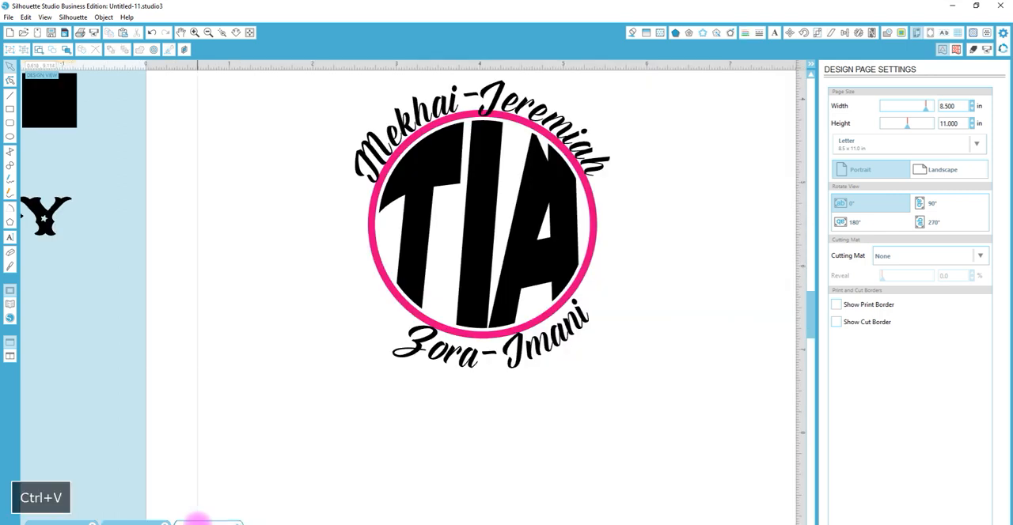
# Move the pasted shapes down the page and fill the rose cluster with the purple swatch's color
pyautogui.moveTo(267, 143); pyautogui.dragTo(290, 362)
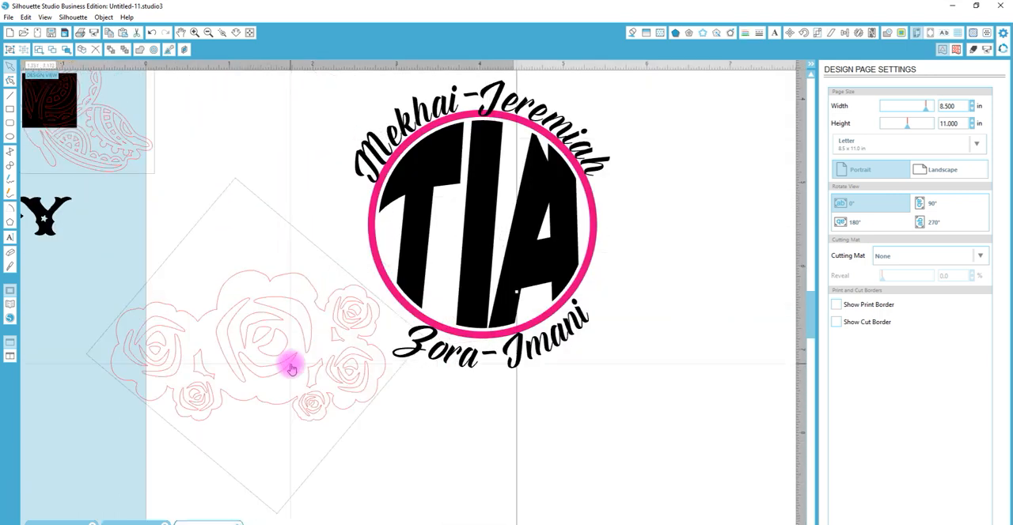
pyautogui.click(243, 32)
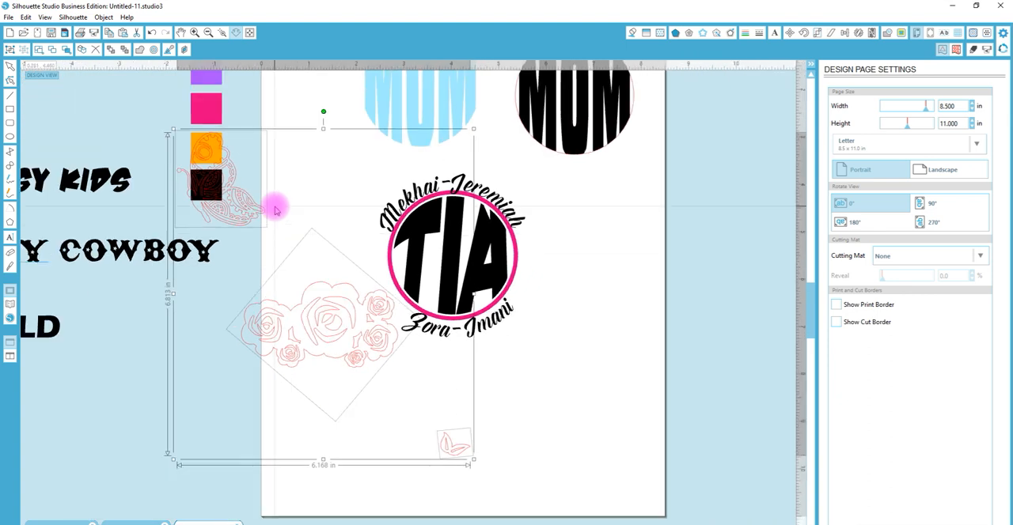
pyautogui.moveTo(306, 307); pyautogui.dragTo(316, 421)
pyautogui.click(529, 405)
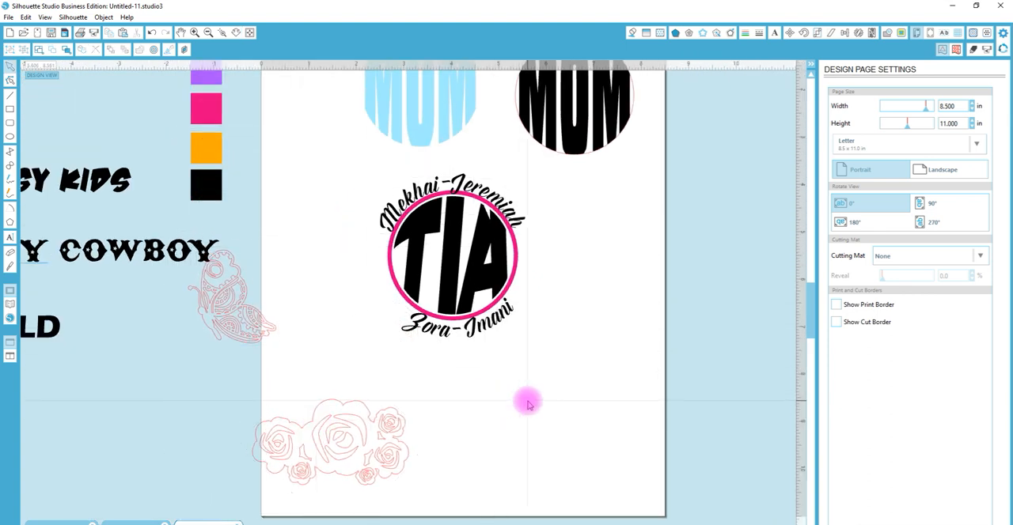
pyautogui.click(396, 424)
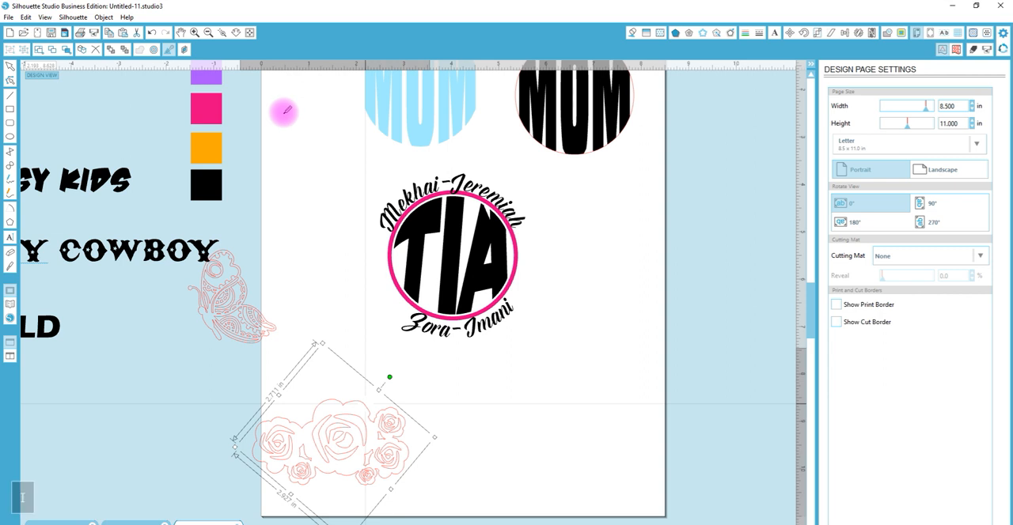
pyautogui.click(208, 78)
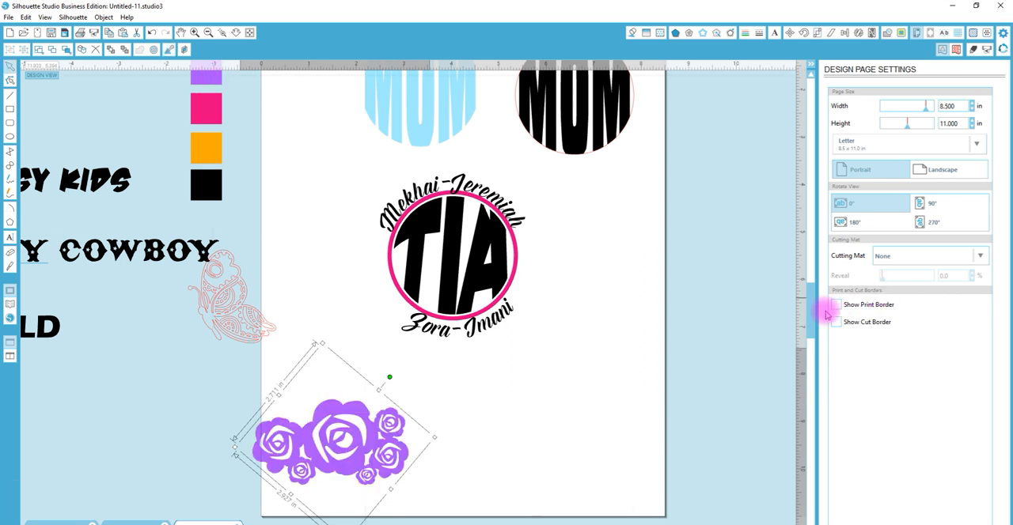
# Place the leaf pair against the rose cluster's right edge and color it green with a transparent outline
pyautogui.scroll(-3, 809, 324)
pyautogui.click(469, 478)
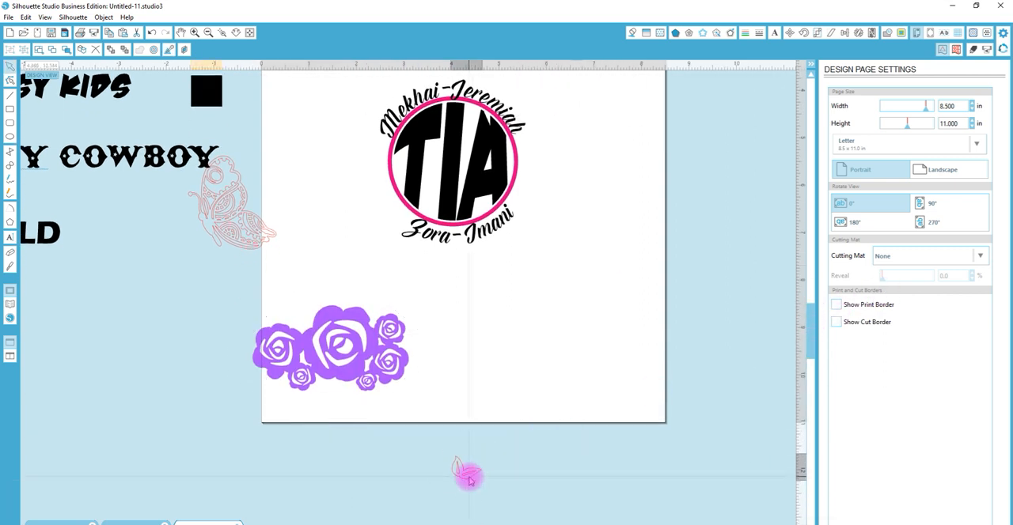
pyautogui.moveTo(469, 478); pyautogui.dragTo(416, 328)
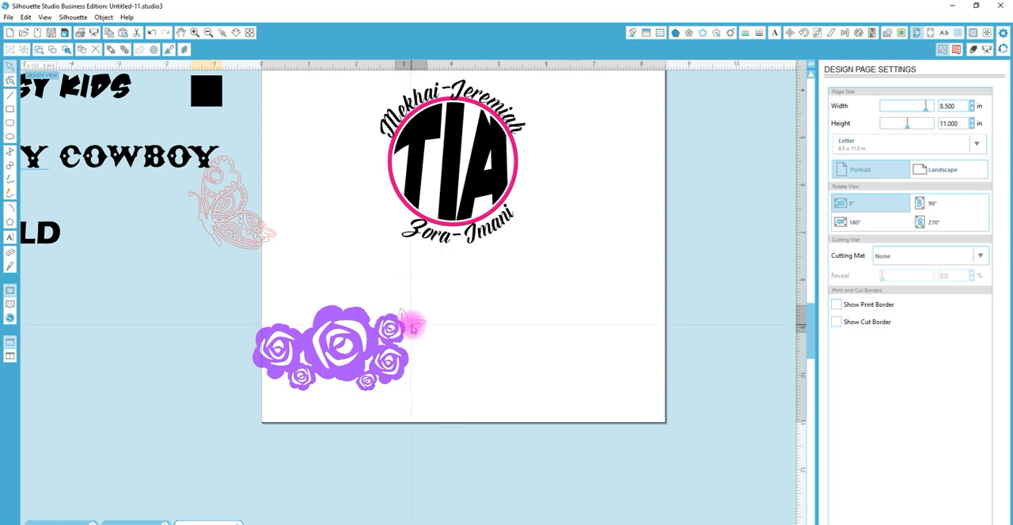
pyautogui.moveTo(407, 287); pyautogui.dragTo(414, 284)
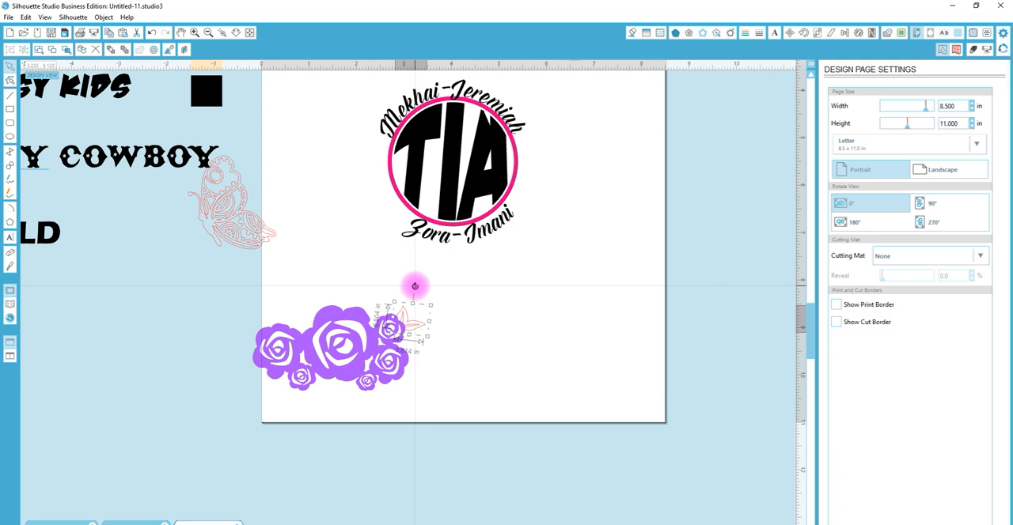
pyautogui.click(632, 33)
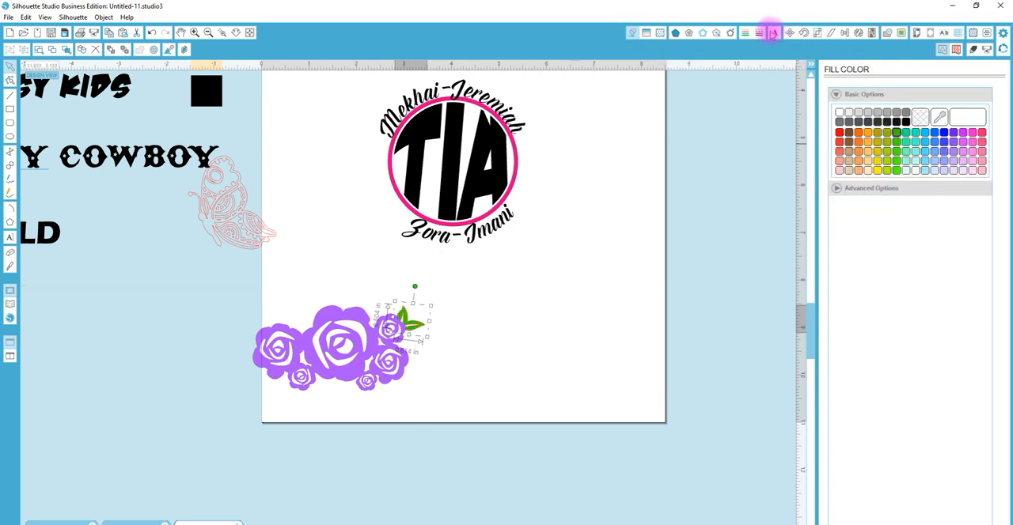
pyautogui.click(920, 117)
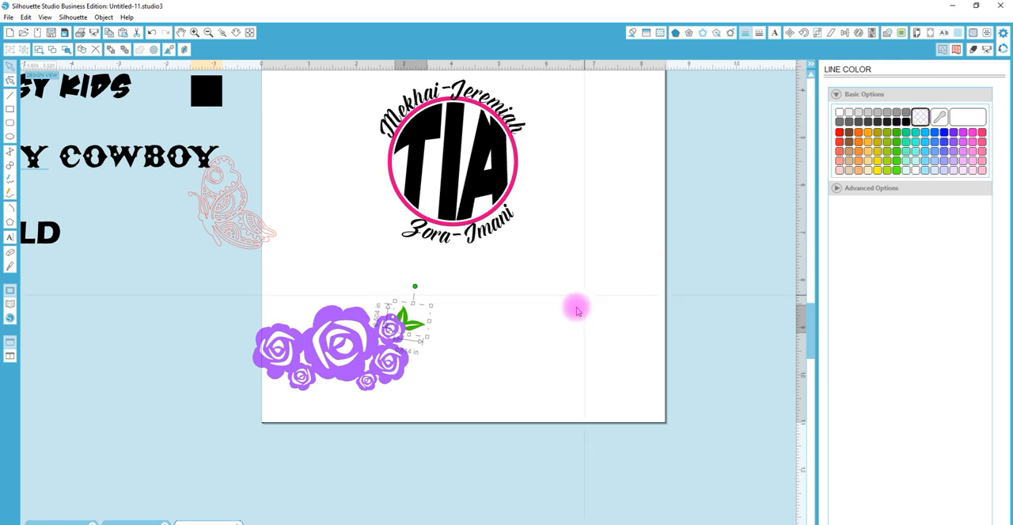
# Enlarge and tilt the leaf pair to fit behind the right-hand roses, and group it with the rose cluster
pyautogui.moveTo(430, 306); pyautogui.dragTo(421, 357)
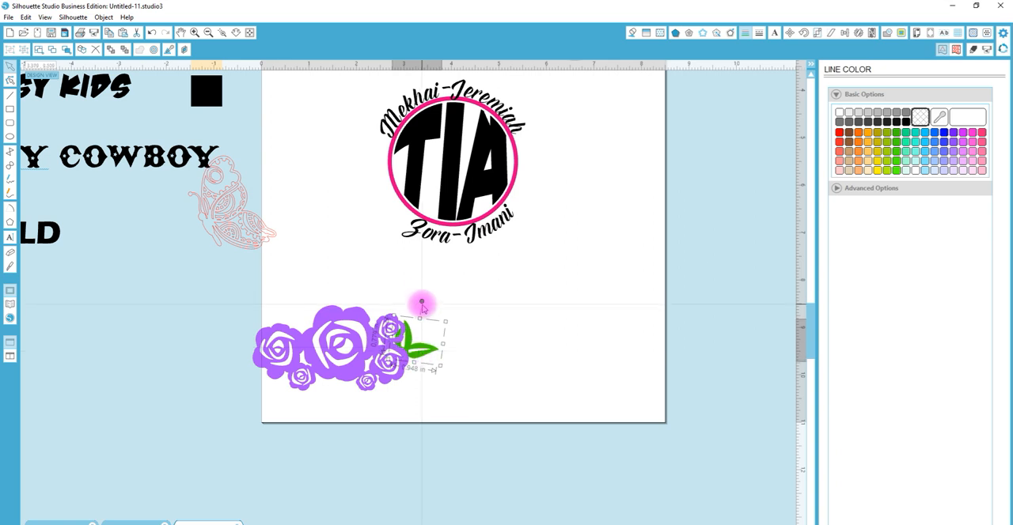
pyautogui.moveTo(422, 302); pyautogui.dragTo(419, 348)
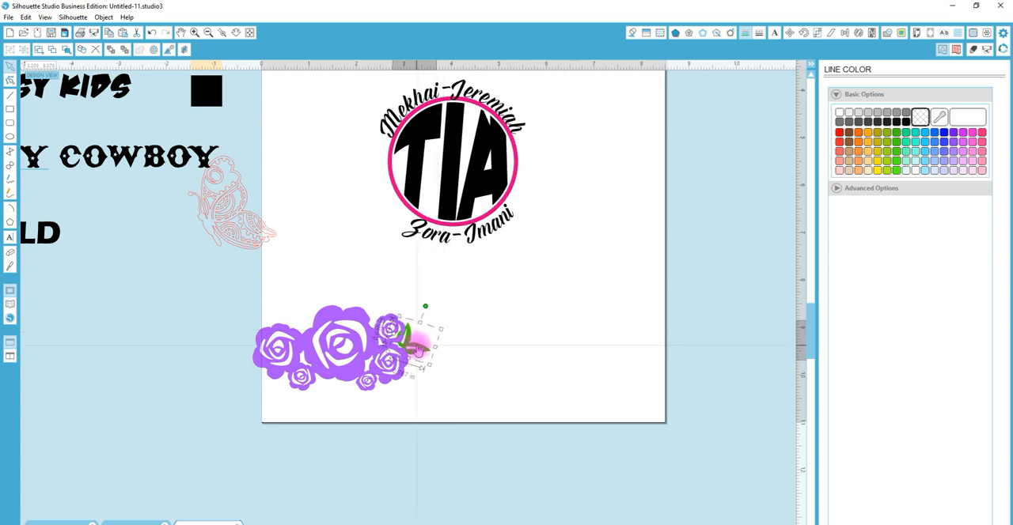
pyautogui.keyDown('shift'); pyautogui.click(269, 336); pyautogui.keyUp('shift')
pyautogui.hotkey('ctrl', 'g')
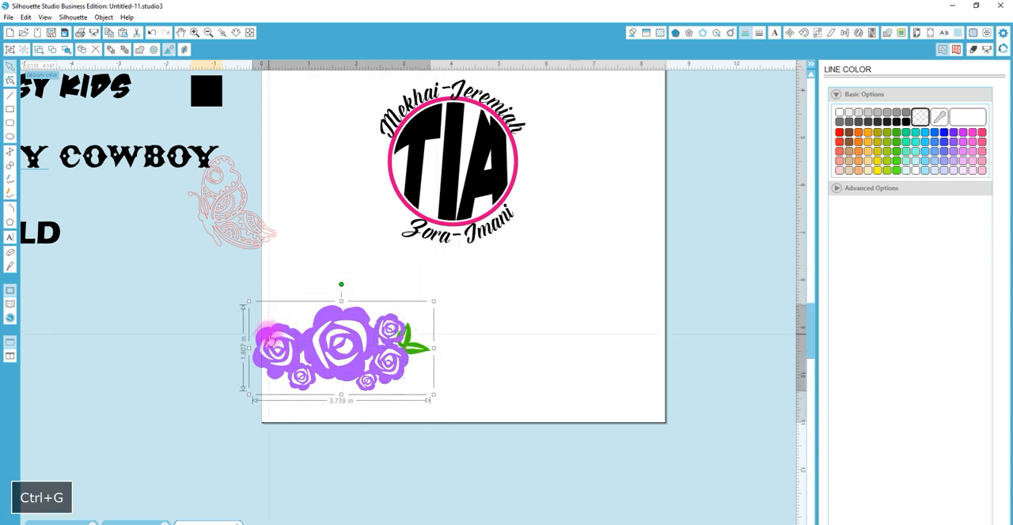
# Shrink the rose group to about 0.45 in across and stand it upright against the right side of the pink ring
pyautogui.moveTo(428, 305); pyautogui.dragTo(340, 348)
pyautogui.moveTo(313, 378); pyautogui.dragTo(554, 192)
pyautogui.moveTo(551, 148); pyautogui.dragTo(606, 189)
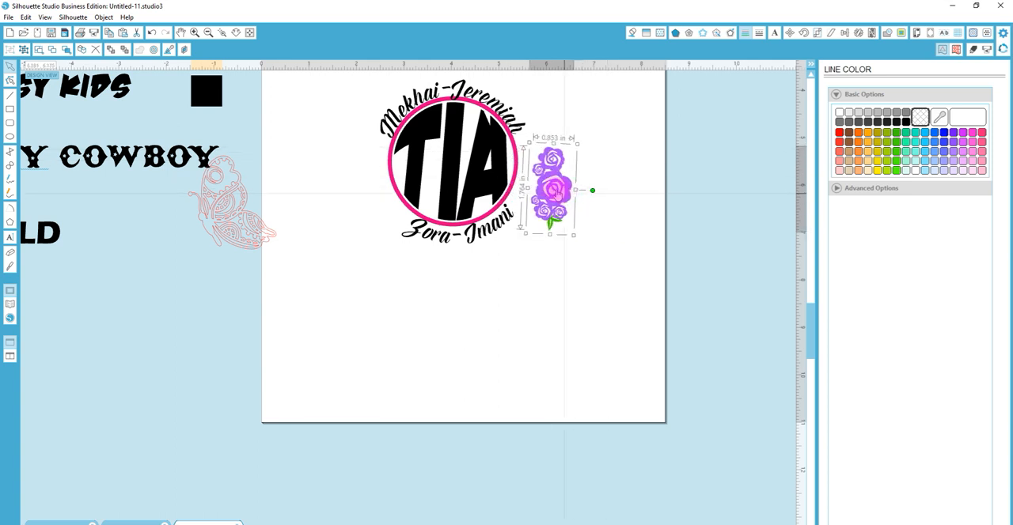
pyautogui.moveTo(556, 192); pyautogui.dragTo(537, 174)
pyautogui.moveTo(553, 222); pyautogui.dragTo(529, 171)
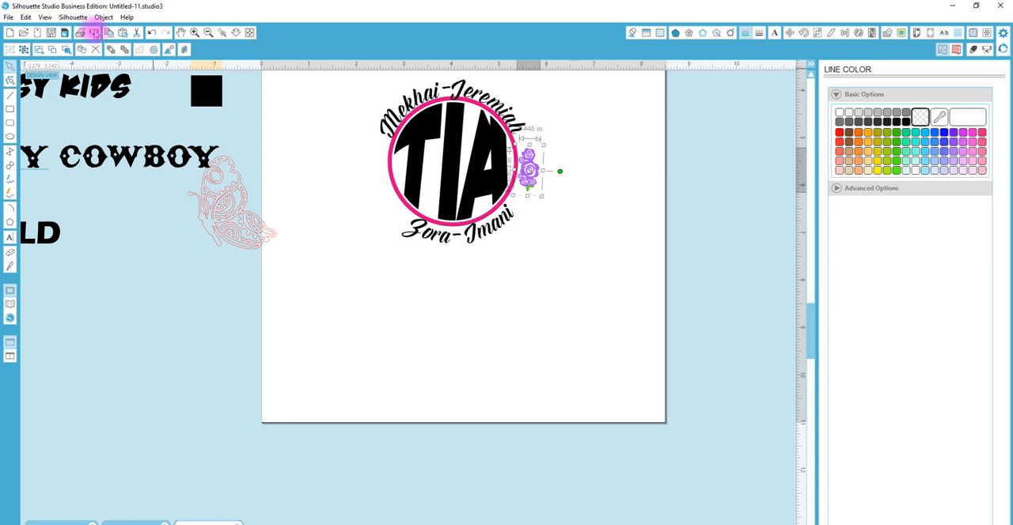
# Create a mirrored copy of the rose group and place it, slightly tilted, against the ring's left side
pyautogui.click(103, 16)
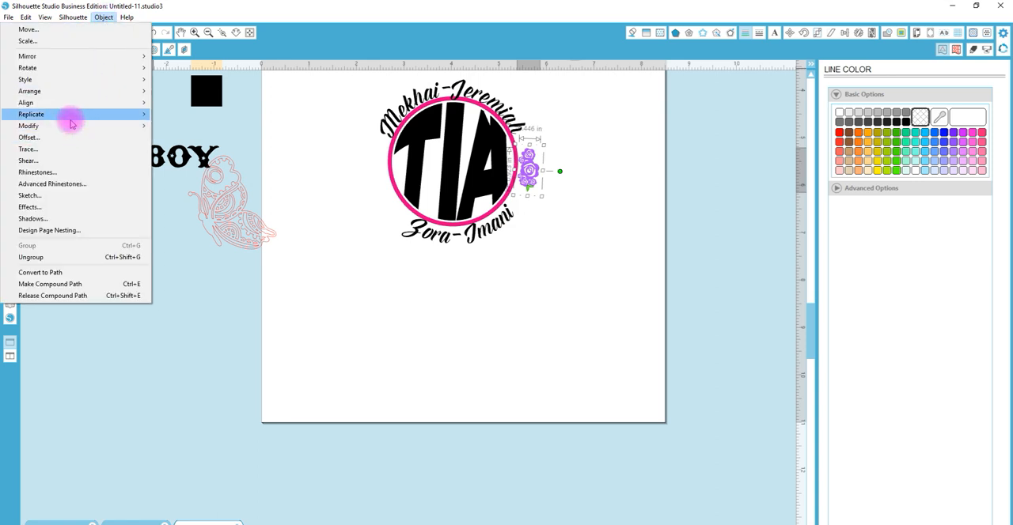
pyautogui.moveTo(68, 117)
pyautogui.click(176, 164)
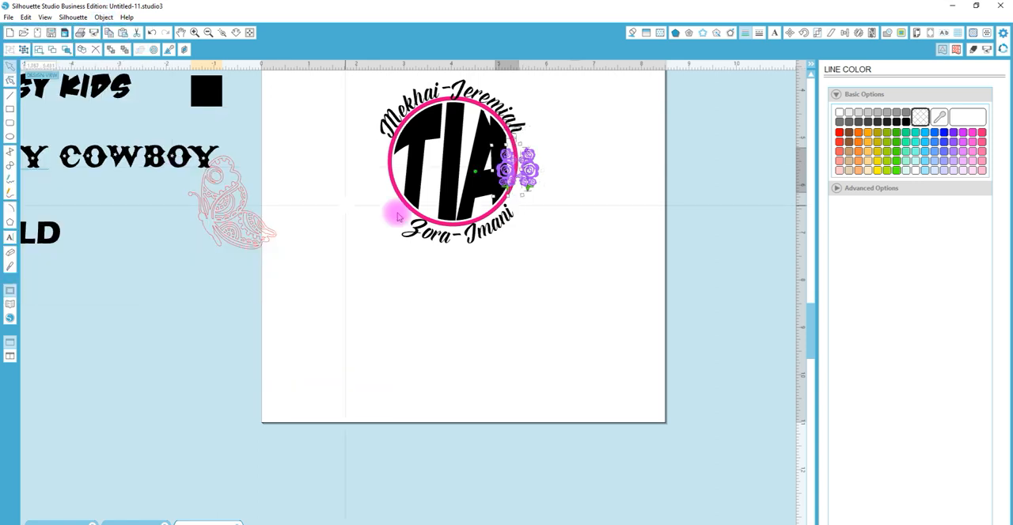
pyautogui.moveTo(500, 179); pyautogui.dragTo(373, 201)
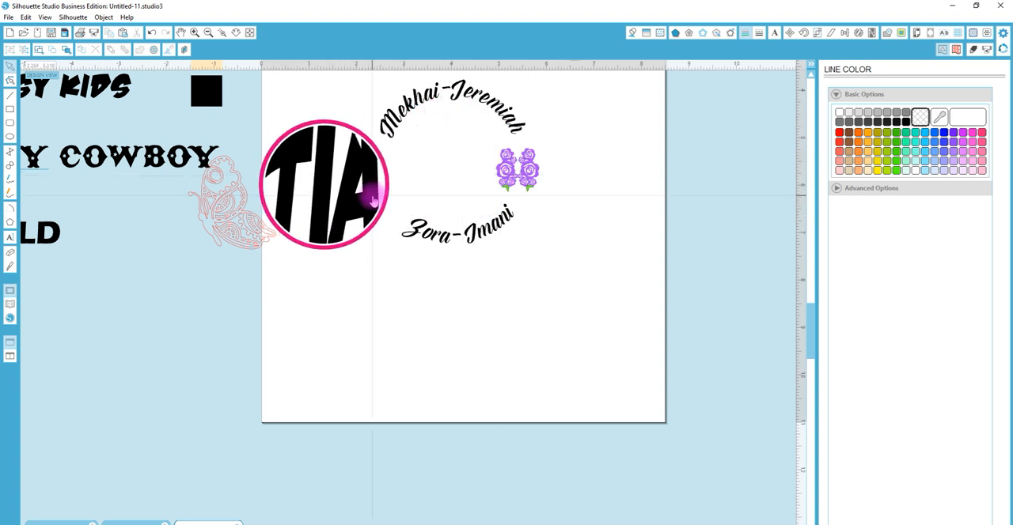
pyautogui.hotkey('ctrl', 'z')
pyautogui.moveTo(505, 168); pyautogui.dragTo(381, 190)
pyautogui.click(348, 187)
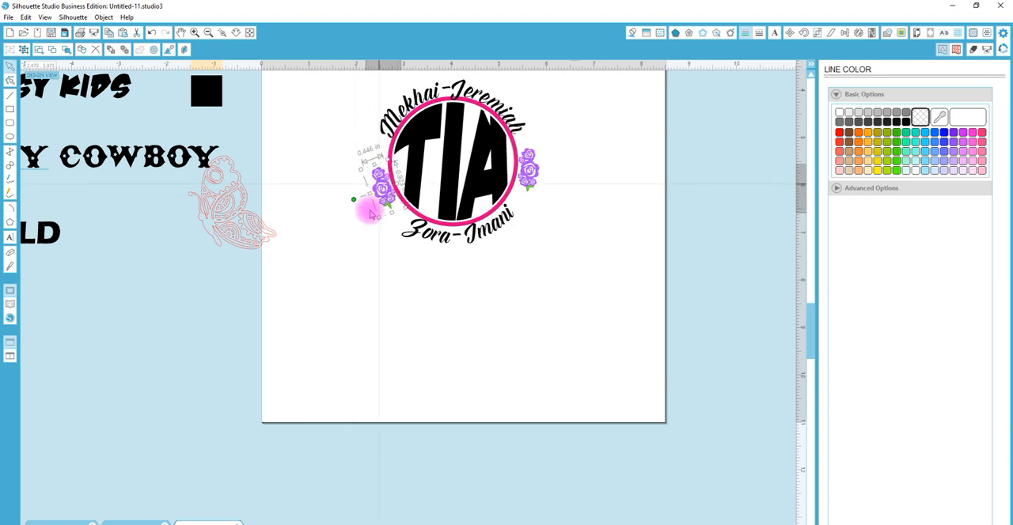
pyautogui.click(413, 238)
# Move the butterfly onto the page below the monogram and fill it with the orange swatch's color
pyautogui.click(230, 221)
pyautogui.moveTo(229, 221); pyautogui.dragTo(327, 329)
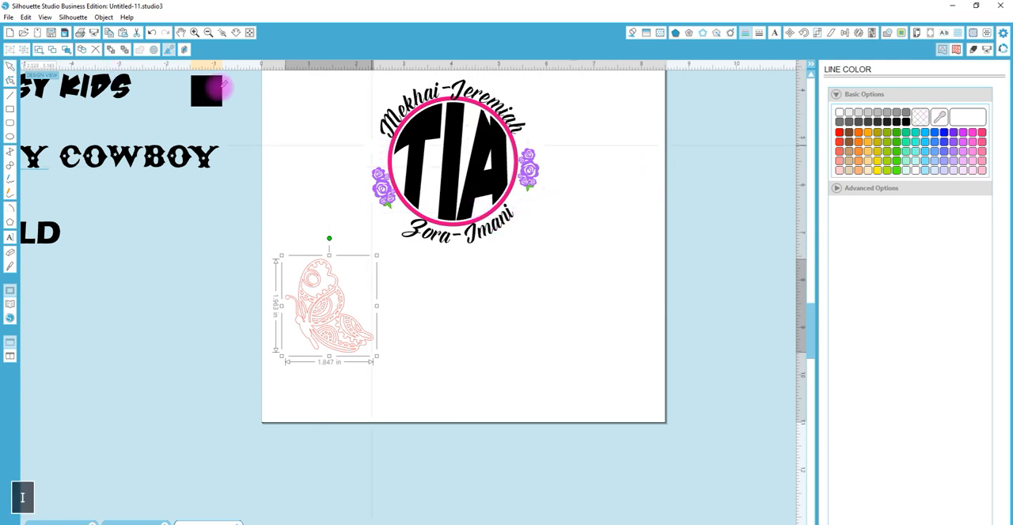
pyautogui.moveTo(811, 327); pyautogui.dragTo(811, 304)
pyautogui.click(214, 144)
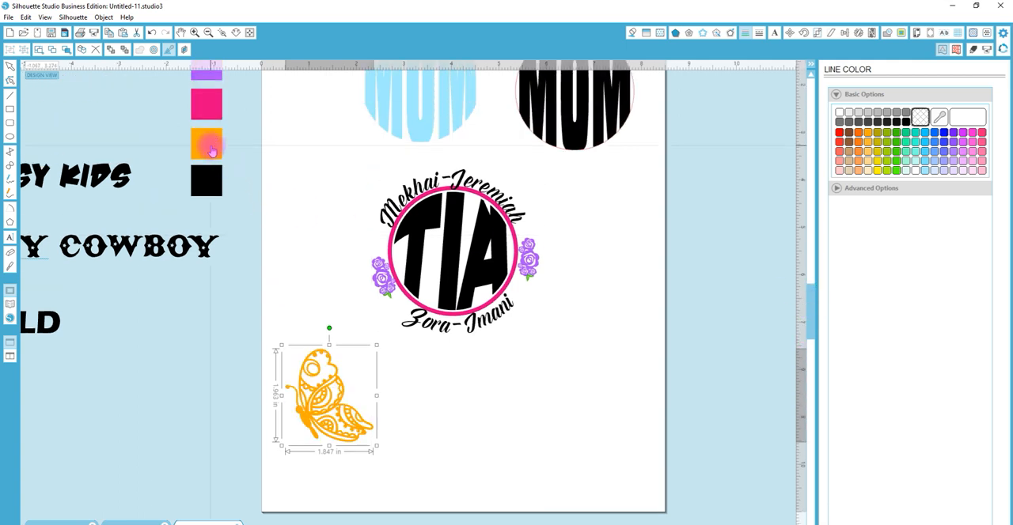
# Release the butterfly's compound path and weld its pieces into one solid silhouette
pyautogui.rightClick(314, 399)
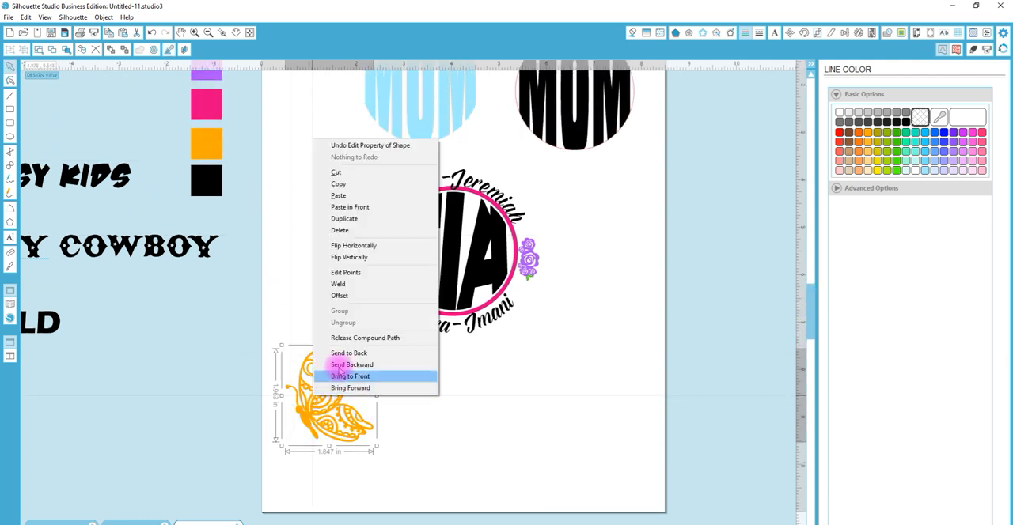
pyautogui.click(353, 338)
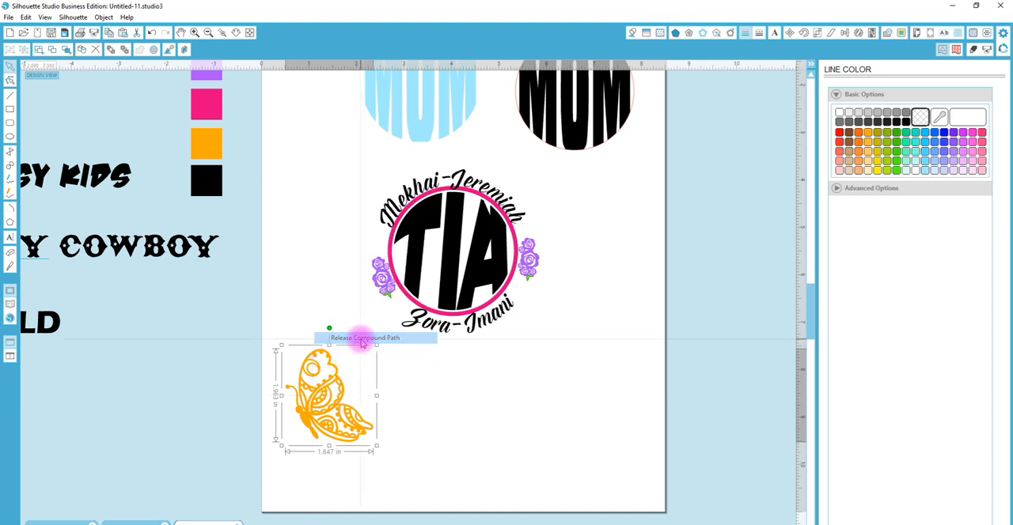
pyautogui.rightClick(323, 355)
pyautogui.click(366, 253)
pyautogui.click(330, 385)
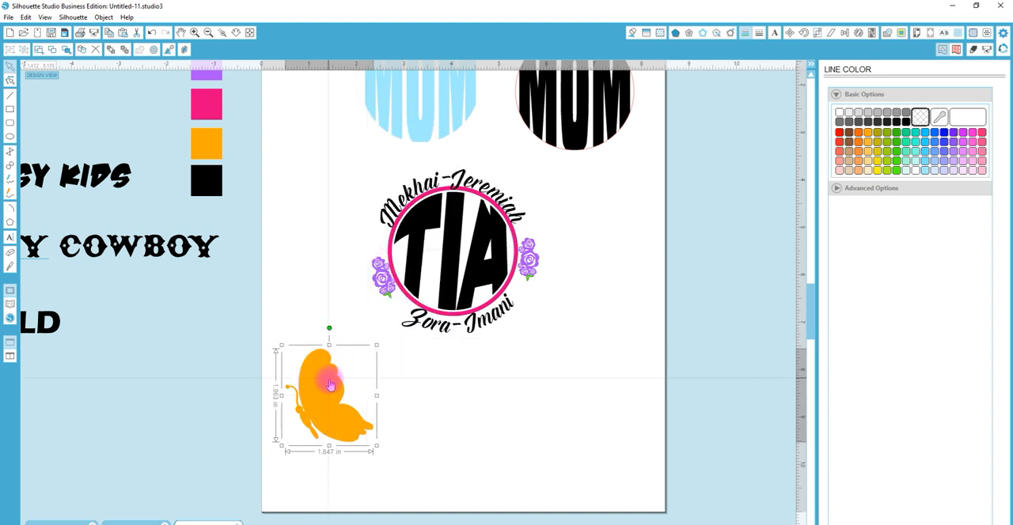
# Shrink the orange butterfly, place it above the rose group at the ring's right side, and tilt it clockwise
pyautogui.moveTo(378, 446); pyautogui.dragTo(537, 234)
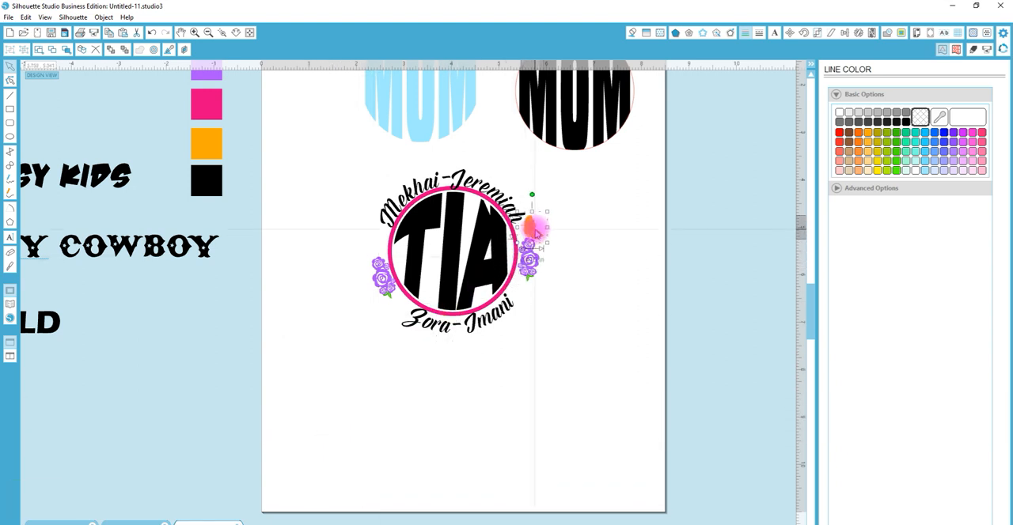
pyautogui.click(532, 198)
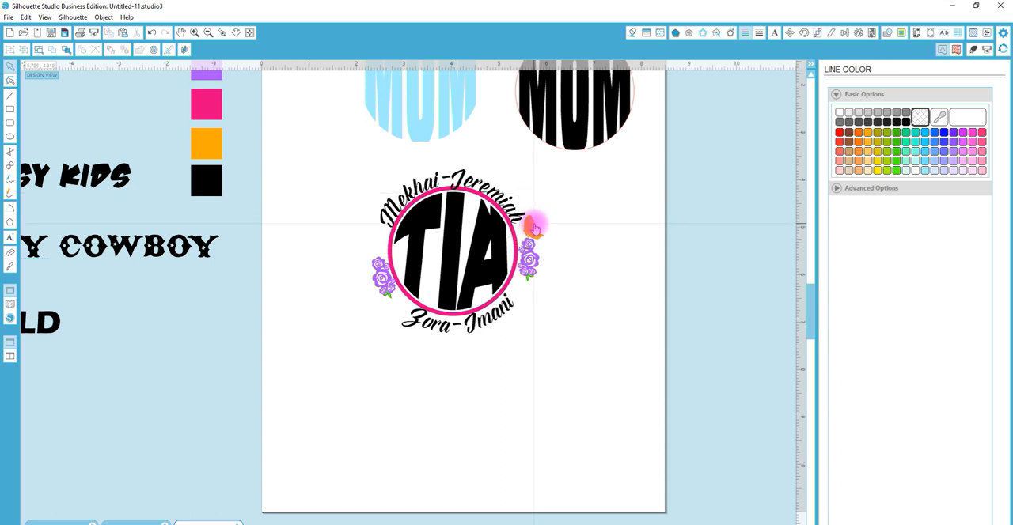
pyautogui.moveTo(542, 193); pyautogui.dragTo(553, 203)
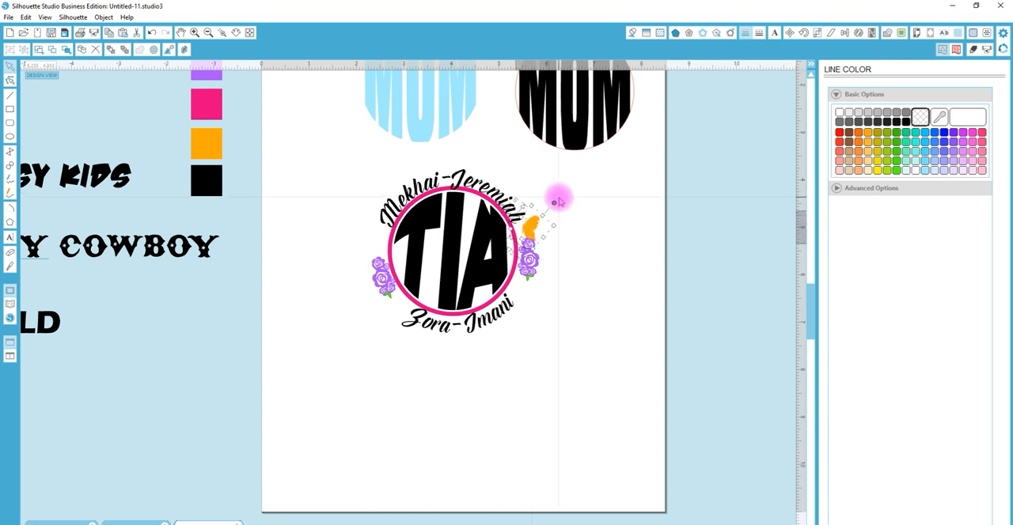
# Move the right rose group away from the ring, and rotate the butterfly further clockwise, setting it above the roses beside the ring
pyautogui.moveTo(335, 163); pyautogui.dragTo(591, 377)
pyautogui.moveTo(560, 301); pyautogui.dragTo(569, 340)
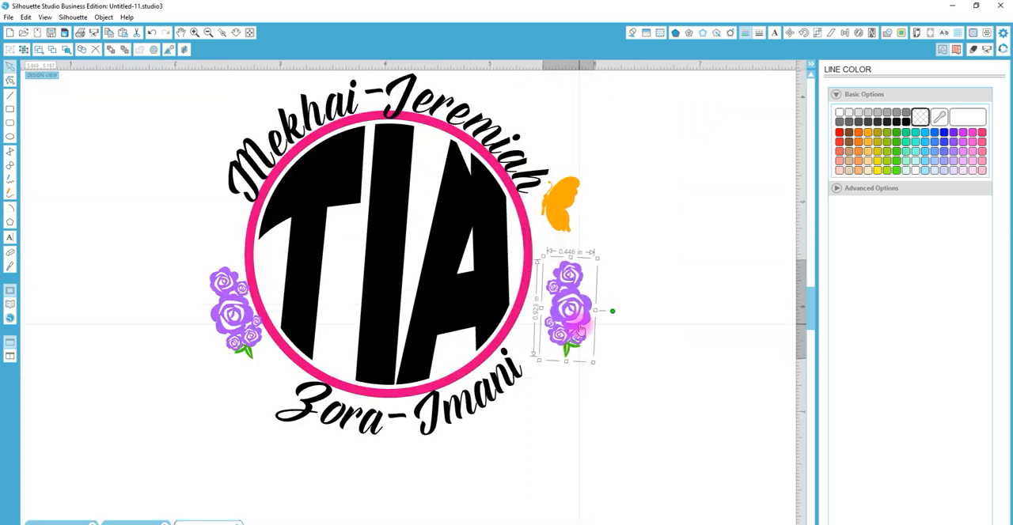
pyautogui.click(569, 228)
pyautogui.moveTo(595, 169); pyautogui.dragTo(630, 189)
pyautogui.click(574, 212)
pyautogui.moveTo(574, 212)
pyautogui.mouseDown()
pyautogui.moveTo(563, 217)
pyautogui.moveTo(605, 206)
pyautogui.mouseUp()
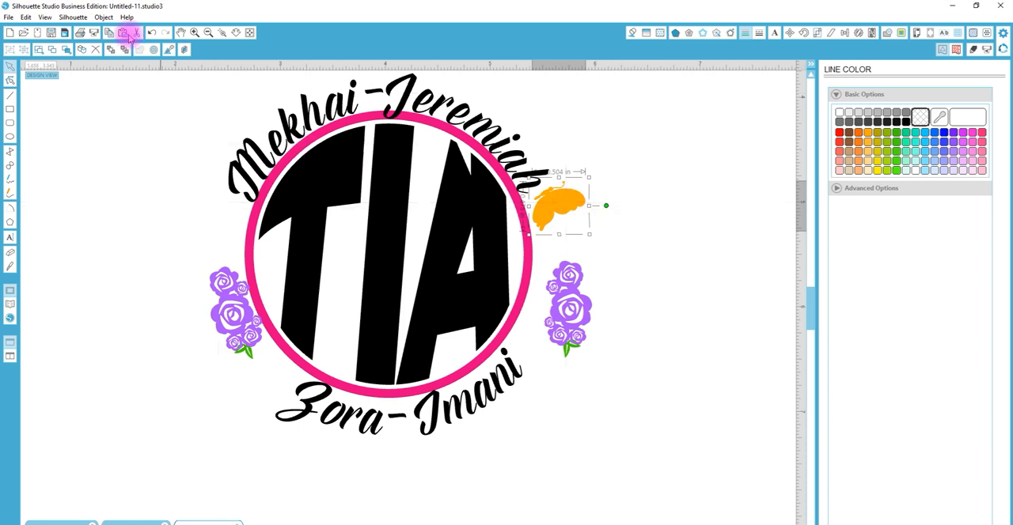
# Create a horizontally mirrored copy of the butterfly and place it above the left rose group beside the ring
pyautogui.click(107, 20)
pyautogui.moveTo(61, 119)
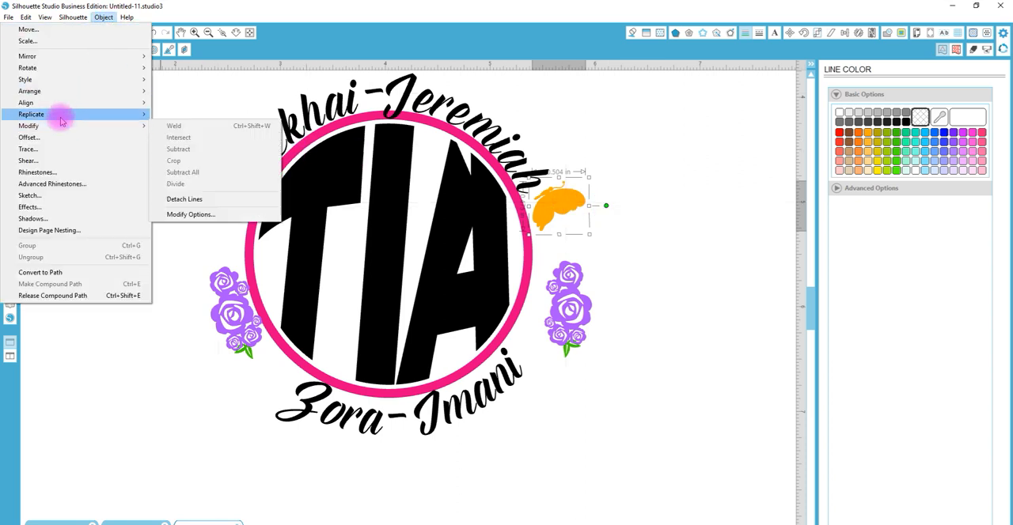
pyautogui.click(180, 164)
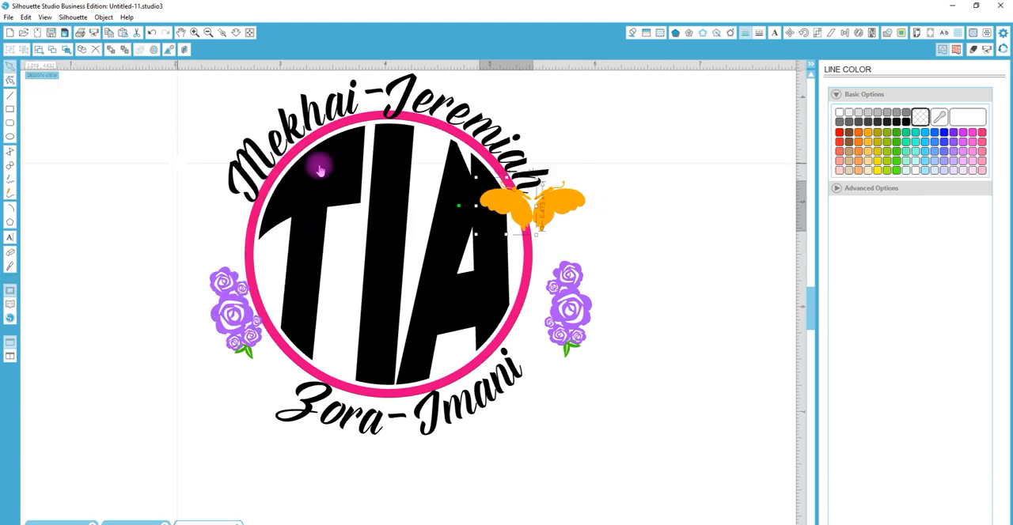
pyautogui.moveTo(515, 210); pyautogui.dragTo(231, 230)
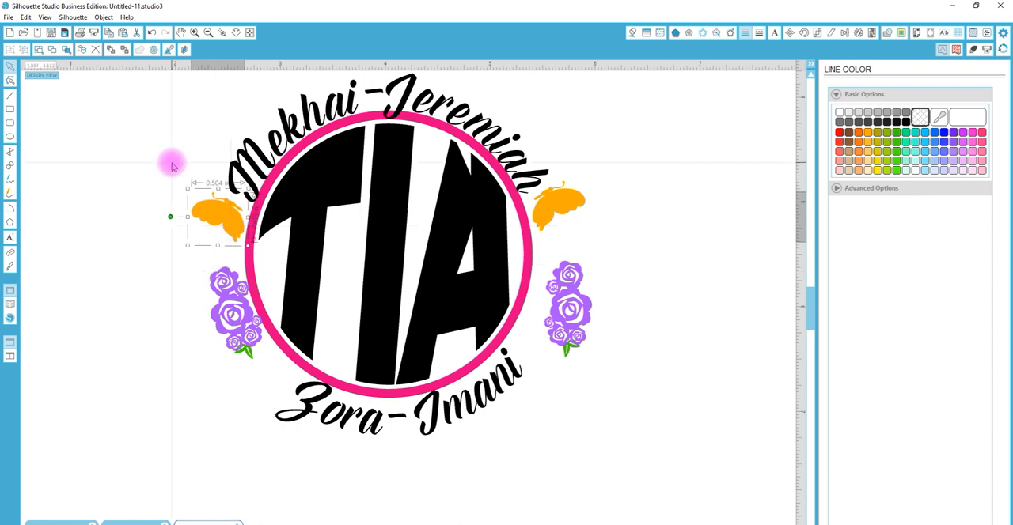
# Search the design library for "heart" and add the "hearts in heart" design to the page
pyautogui.click(13, 304)
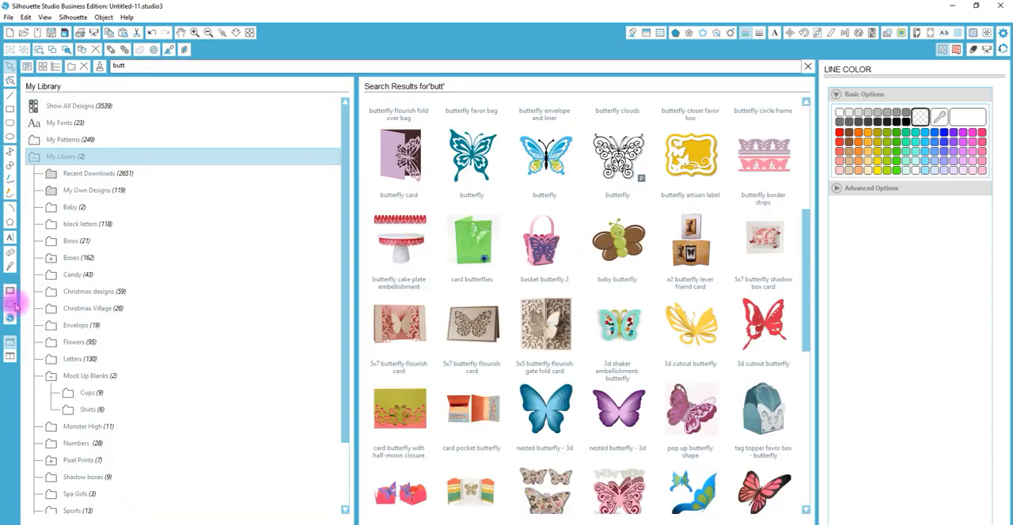
pyautogui.moveTo(134, 69); pyautogui.dragTo(65, 69)
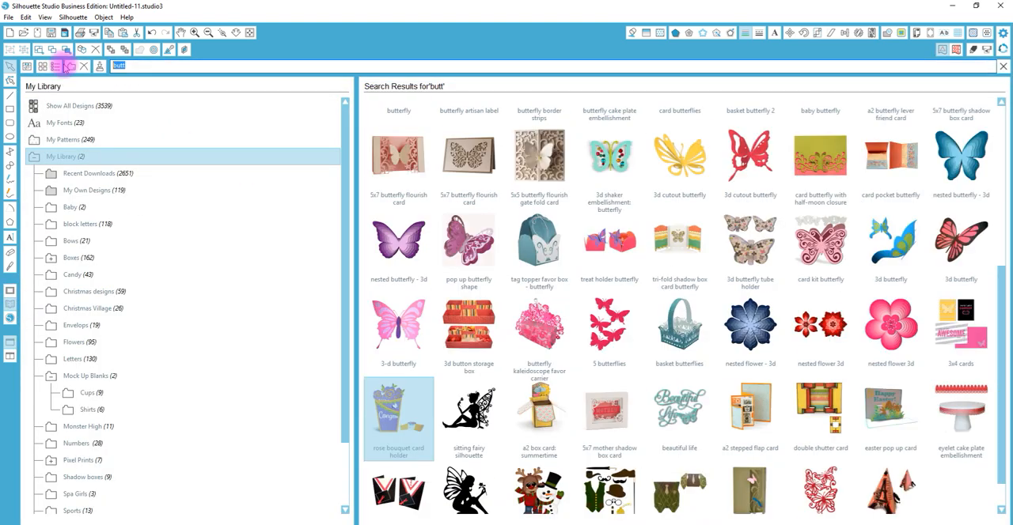
pyautogui.write('heart')
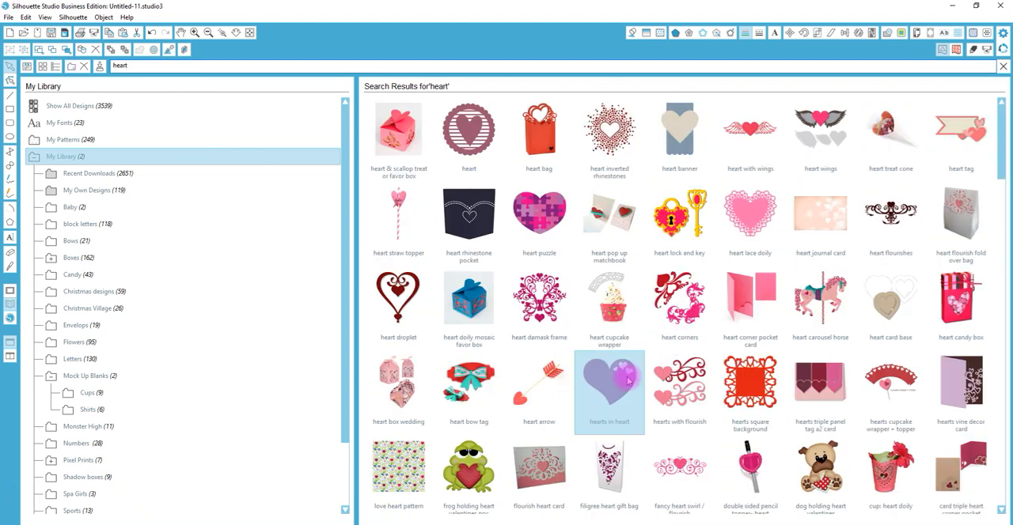
pyautogui.doubleClick(631, 377)
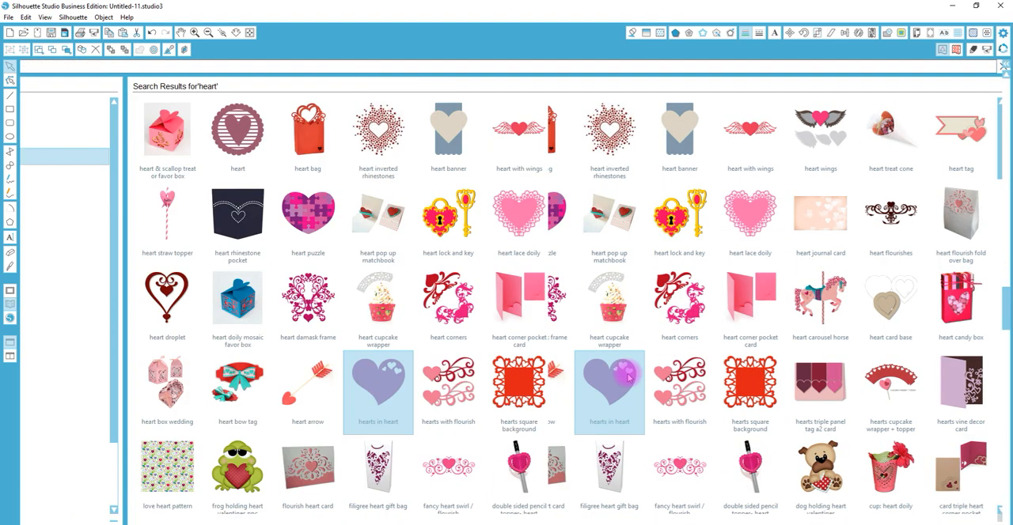
# Ungroup the hearts design and release its compound path into separate hearts
pyautogui.moveTo(736, 194); pyautogui.dragTo(836, 391)
pyautogui.rightClick(836, 391)
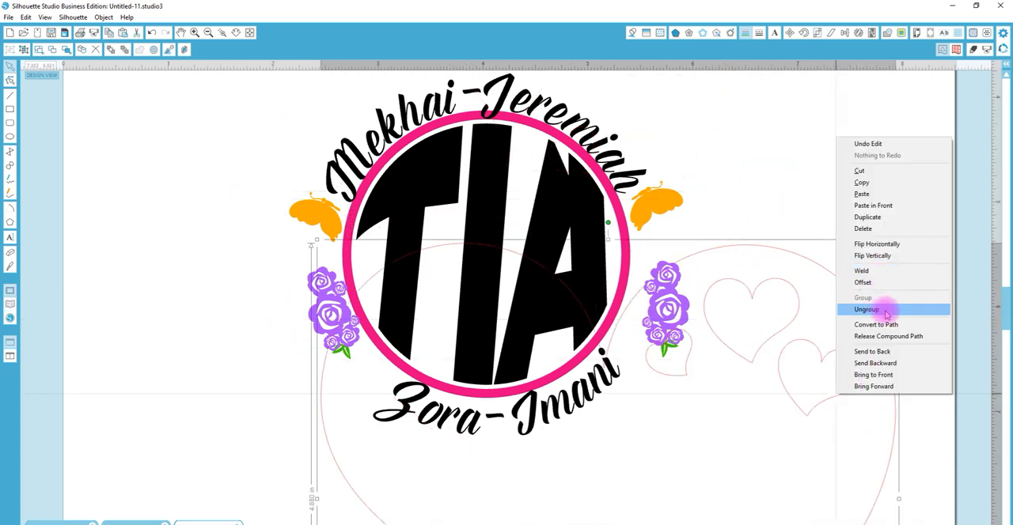
pyautogui.click(875, 310)
pyautogui.rightClick(845, 299)
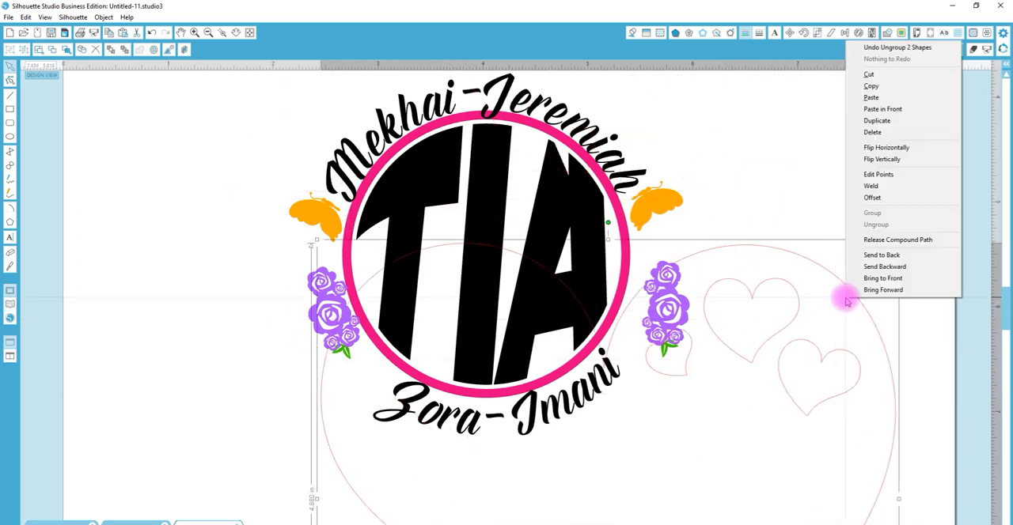
pyautogui.click(879, 239)
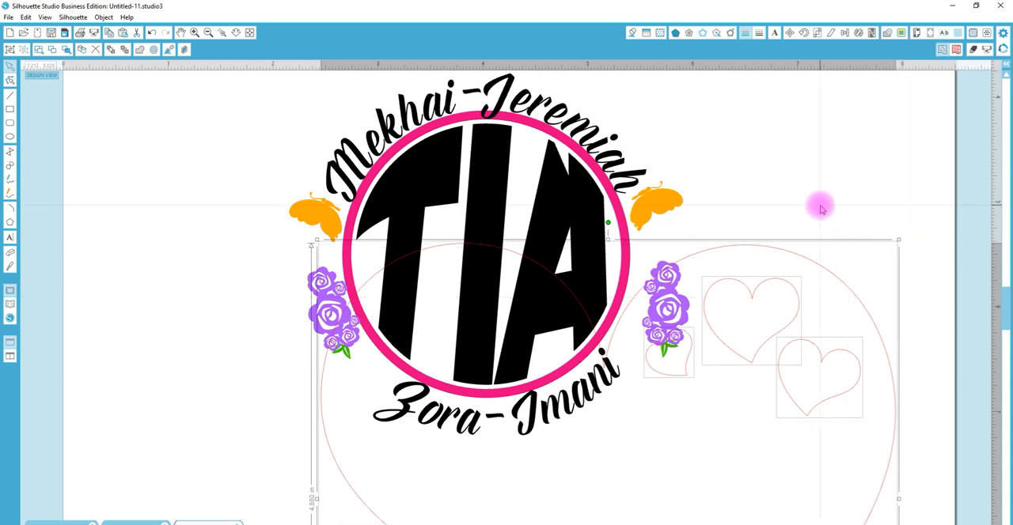
# Delete every heart except one small one about 0.78 in wide, and move it beside the right roses
pyautogui.keyDown('shift'); pyautogui.click(843, 357); pyautogui.keyUp('shift')
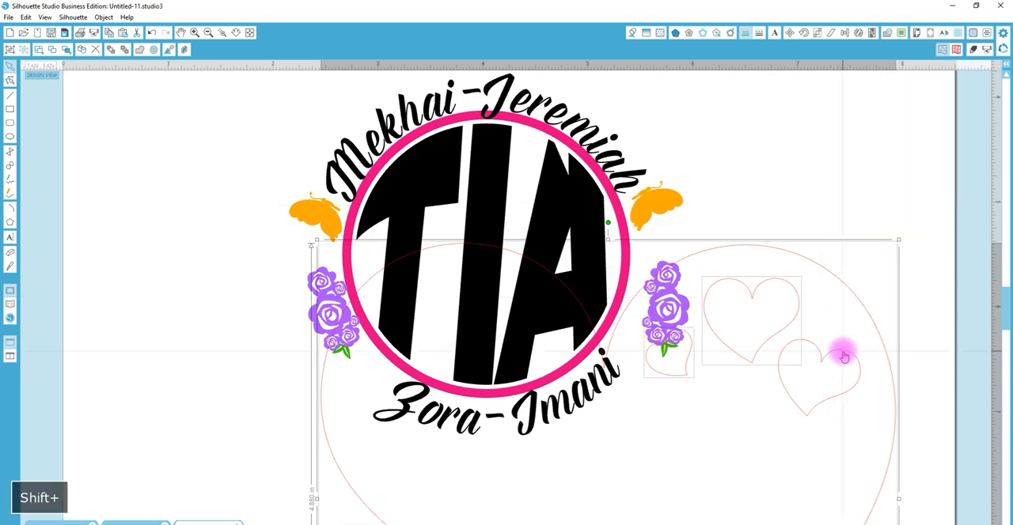
pyautogui.press('Delete')
pyautogui.moveTo(841, 351); pyautogui.dragTo(786, 256)
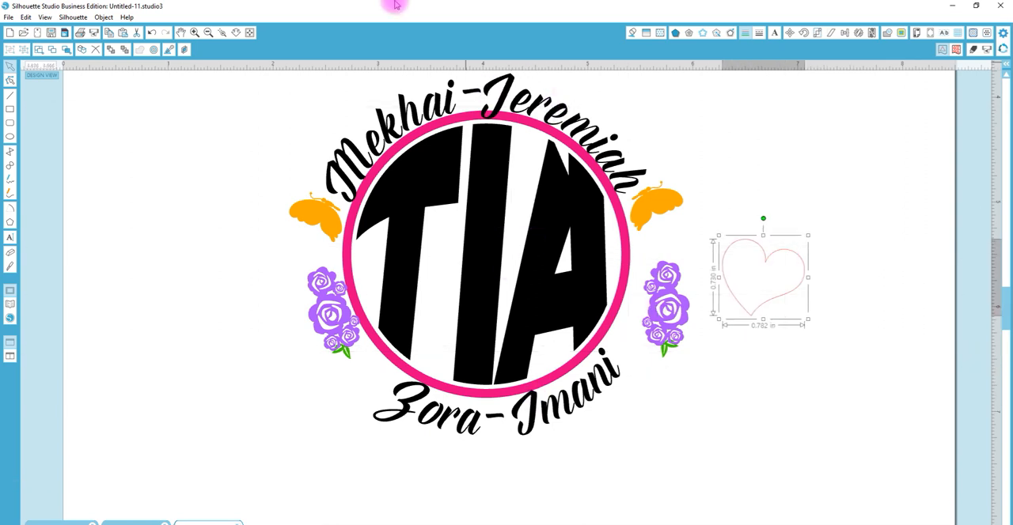
# Place a copy of the TIA design and heart over the page's right edge, and delete the original monogram, butterflies and roses, keeping the heart
pyautogui.click(235, 32)
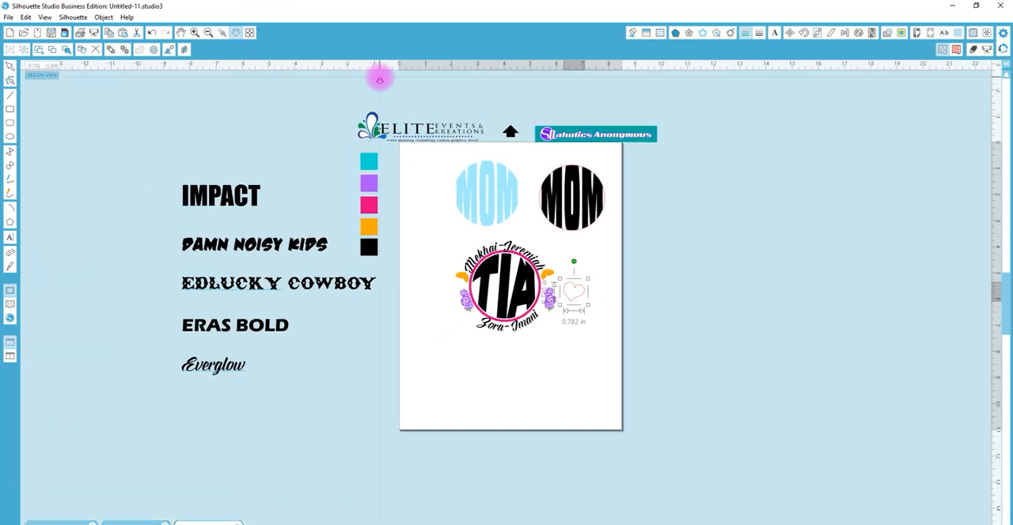
pyautogui.moveTo(606, 350); pyautogui.dragTo(614, 275)
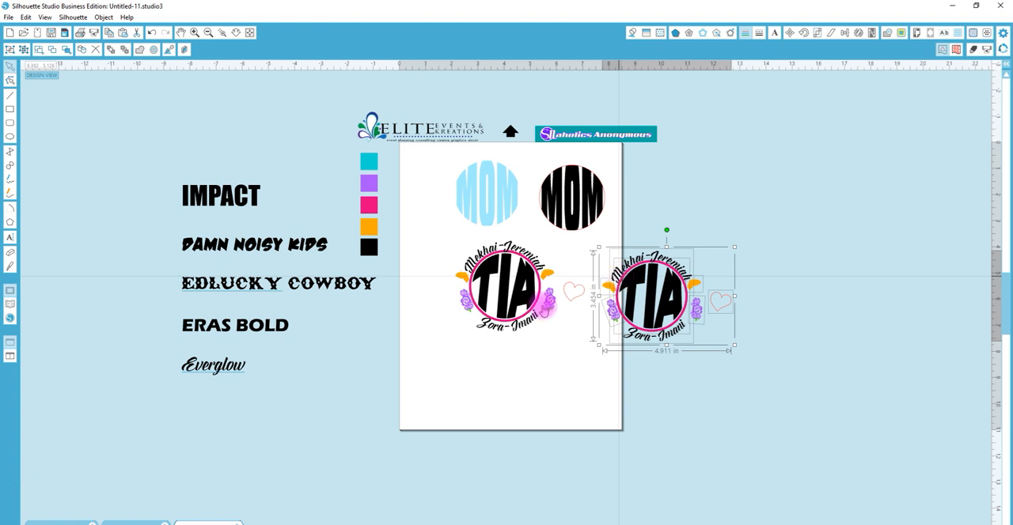
pyautogui.click(479, 269)
pyautogui.press('Delete')
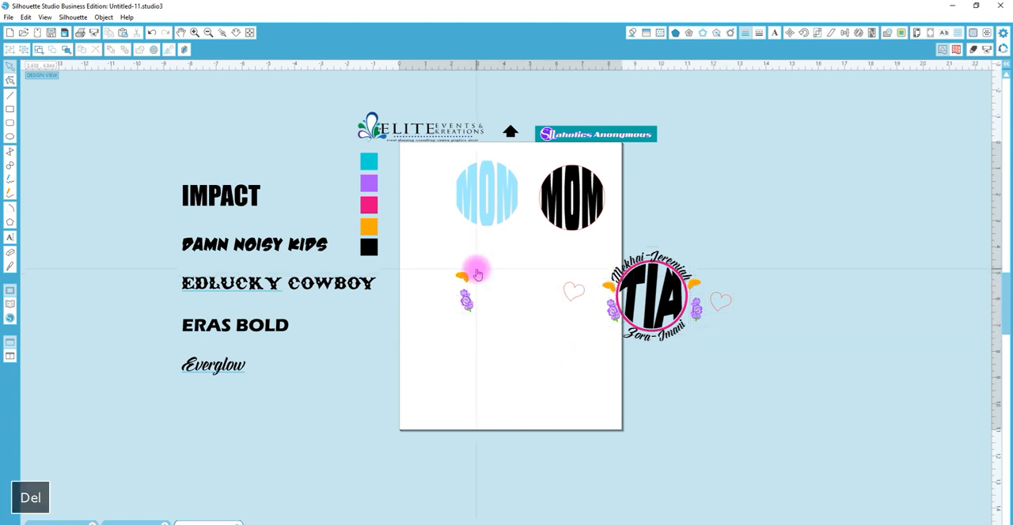
pyautogui.moveTo(492, 318); pyautogui.dragTo(448, 266)
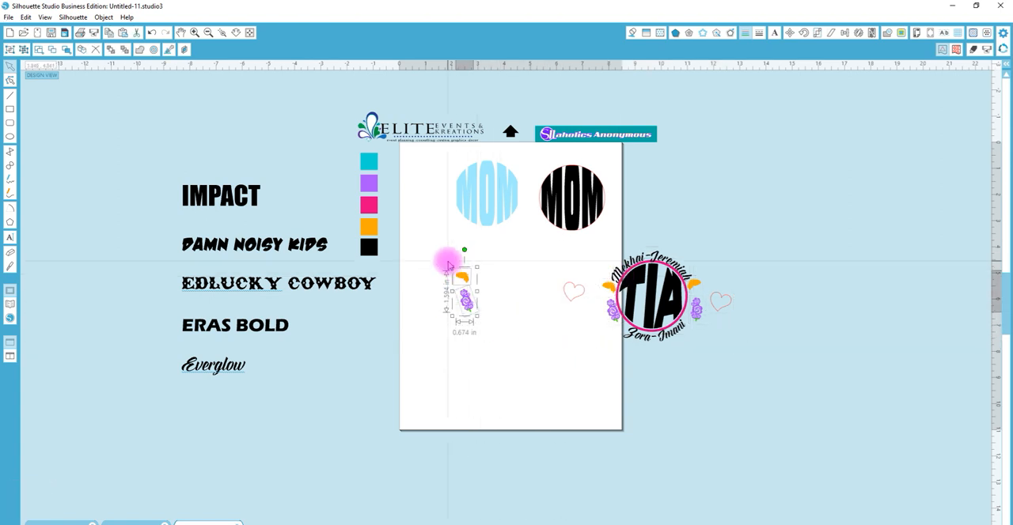
pyautogui.press('Delete')
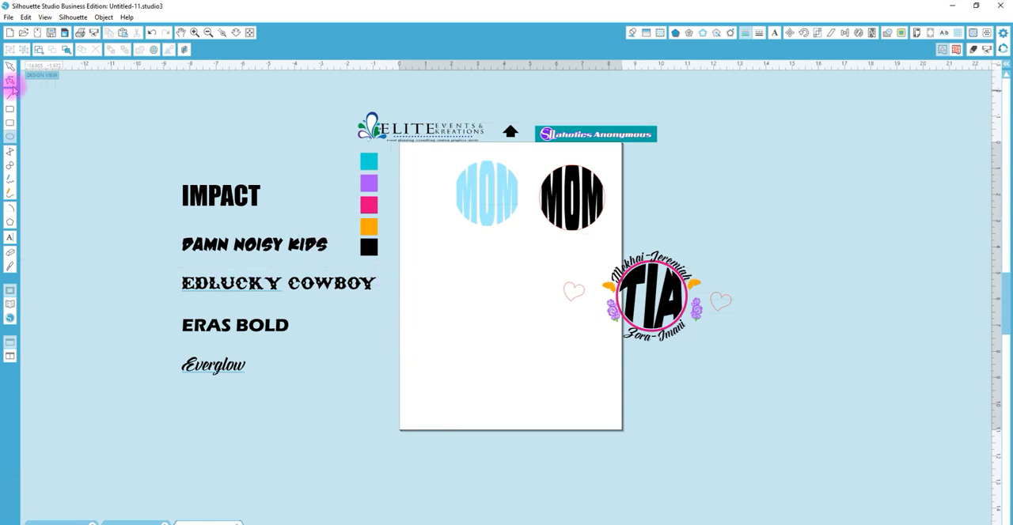
# Place a copy of the EDLUCKY COWBOY font sample across the lower part of the page
pyautogui.click(203, 289)
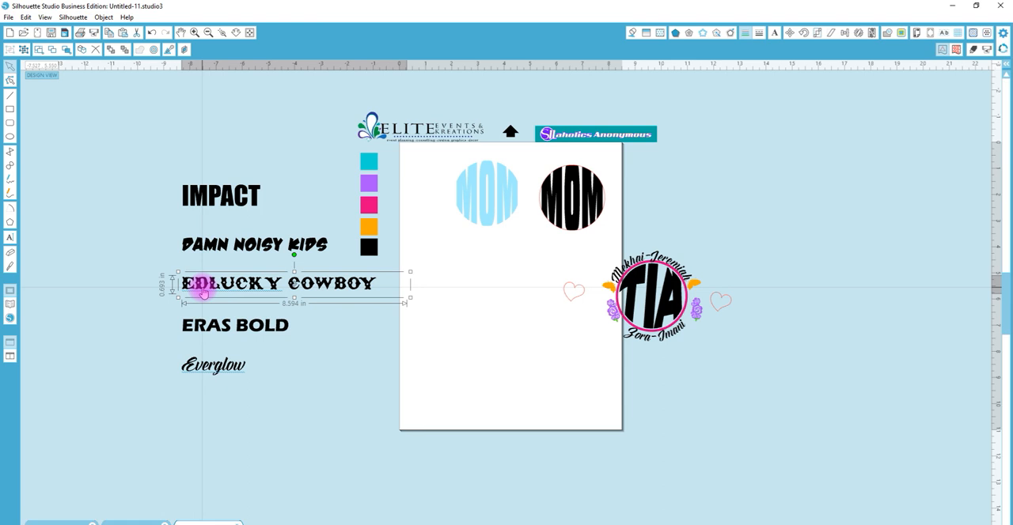
pyautogui.moveTo(202, 289); pyautogui.dragTo(399, 345)
pyautogui.rightClick(399, 346)
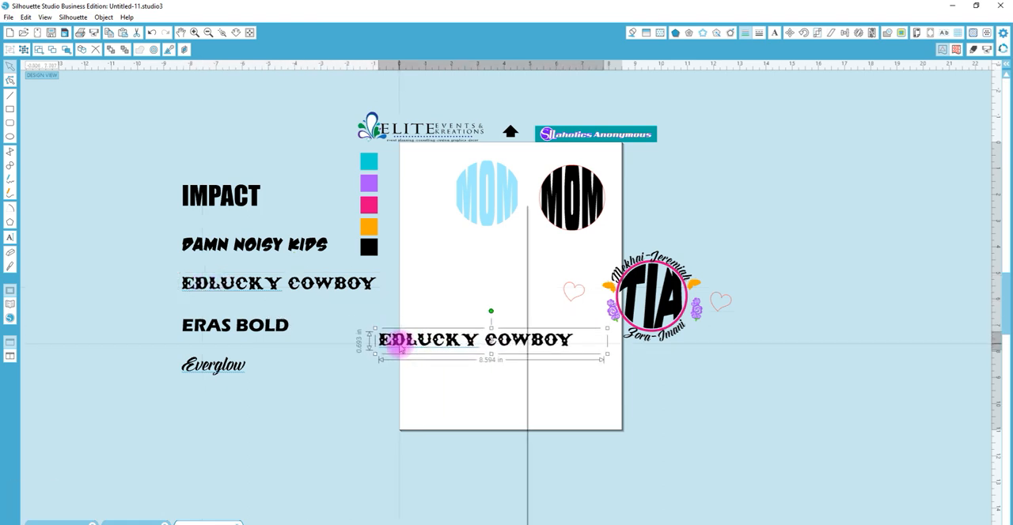
# Replace the copied sample's wording with GRANDMA and move the text fully onto the page
pyautogui.click(553, 345)
pyautogui.doubleClick(554, 345)
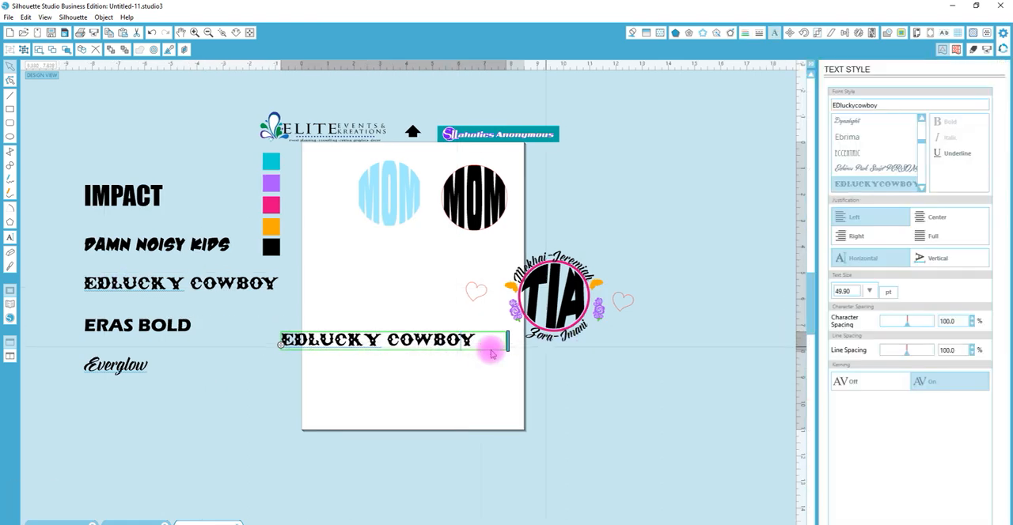
pyautogui.rightClick(255, 340)
pyautogui.click(461, 351)
pyautogui.moveTo(475, 343); pyautogui.dragTo(259, 344)
pyautogui.write('R')
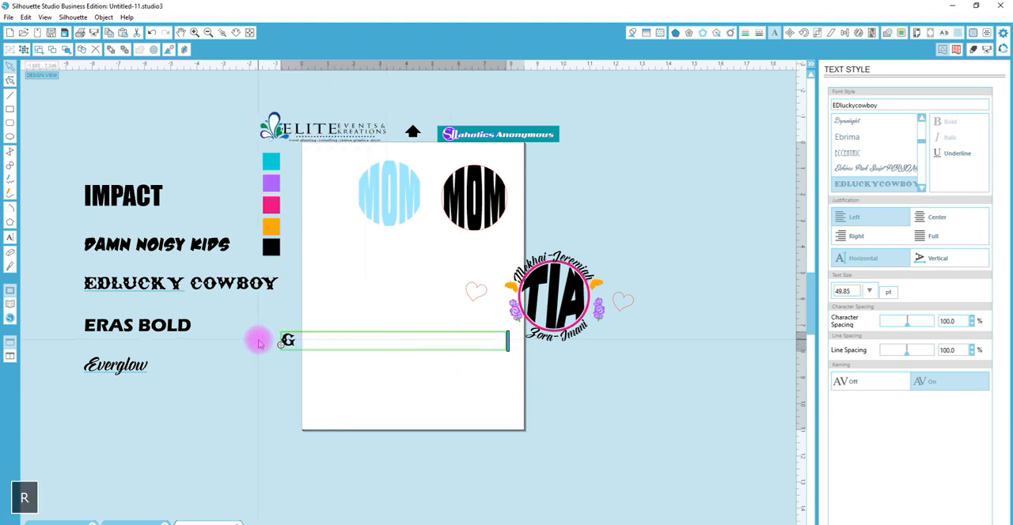
pyautogui.write('ANDMA')
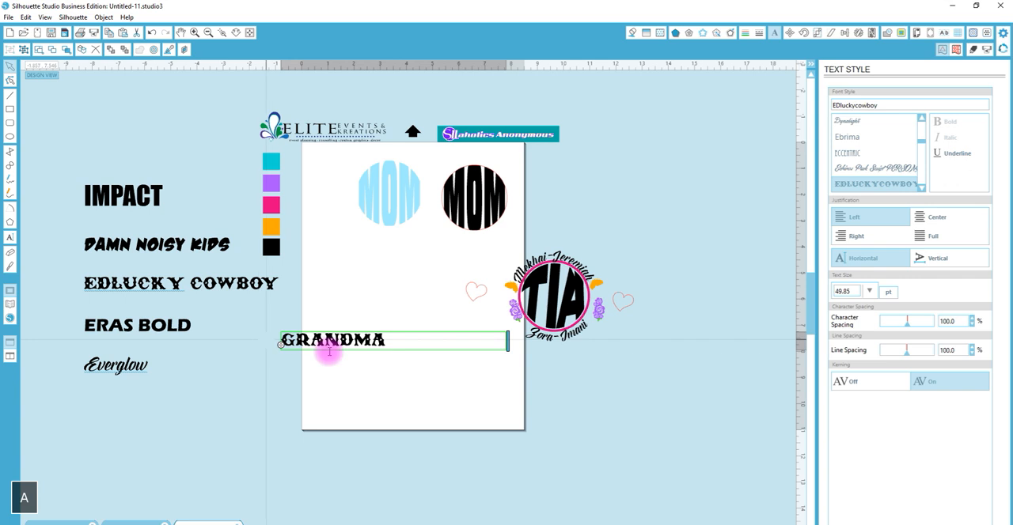
pyautogui.click(372, 360)
pyautogui.moveTo(385, 336); pyautogui.dragTo(418, 330)
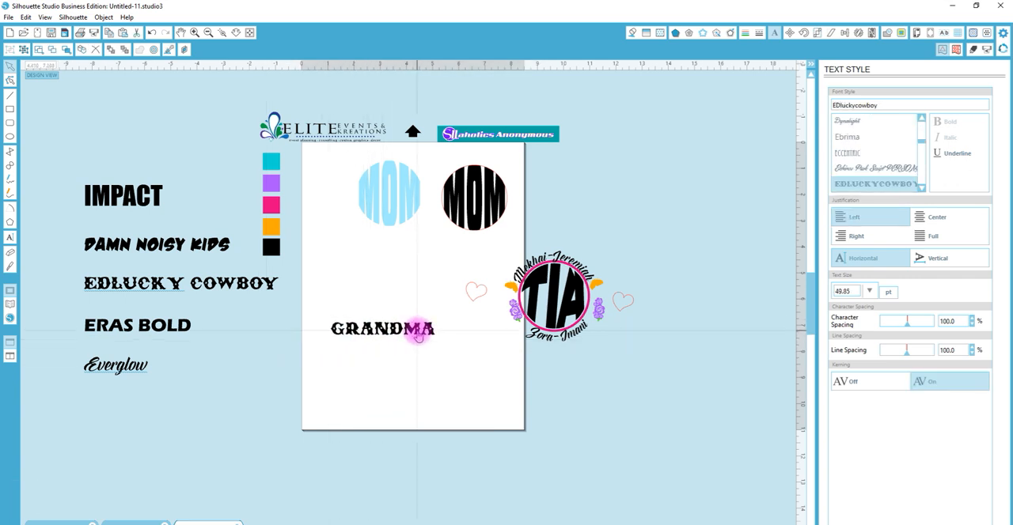
# Draw a wide horizontal ellipse around GRANDMA and center the word inside it
pyautogui.click(151, 108)
pyautogui.moveTo(335, 293); pyautogui.dragTo(473, 373)
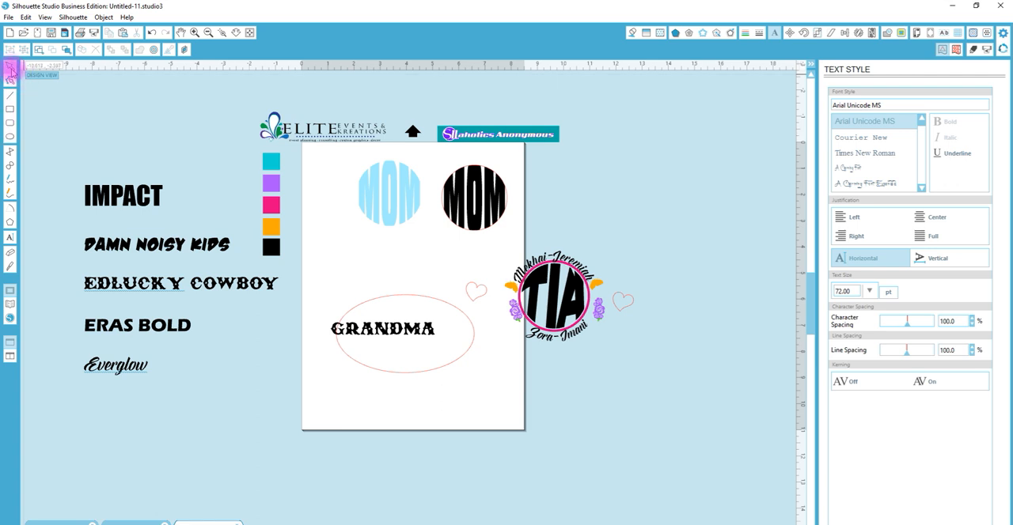
pyautogui.moveTo(395, 339); pyautogui.dragTo(412, 345)
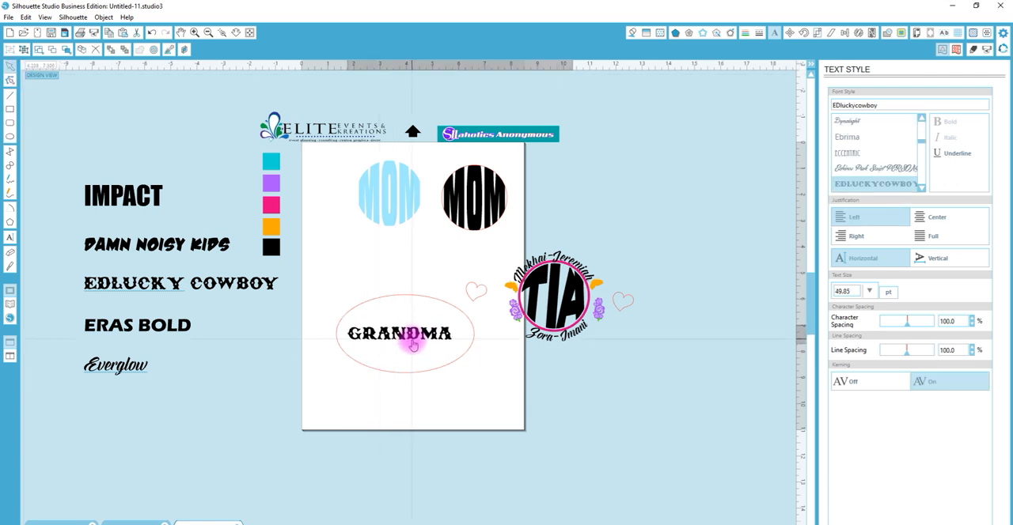
# Try stretching the GRANDMA text vertically inside the ellipse
pyautogui.click(441, 333)
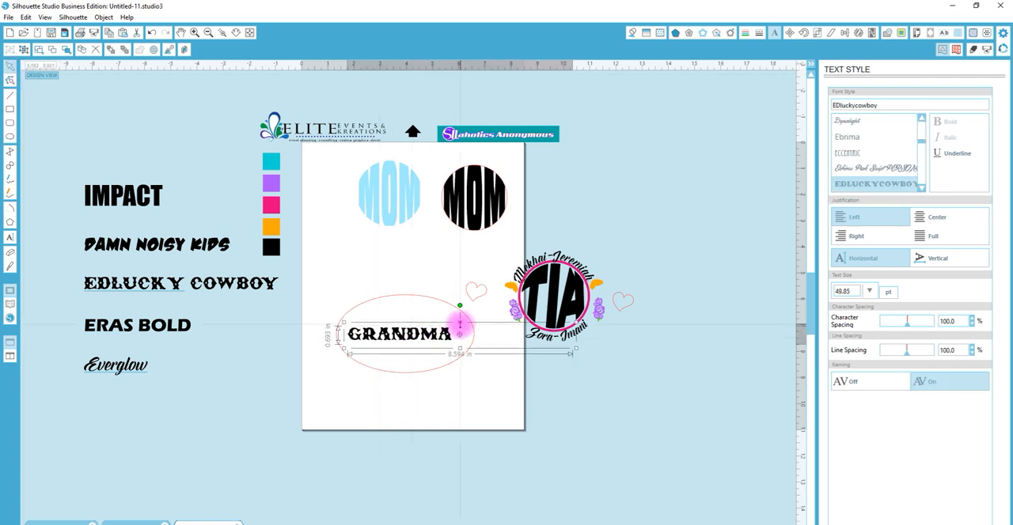
pyautogui.moveTo(459, 324); pyautogui.dragTo(466, 300)
pyautogui.hotkey('ctrl', 'z')
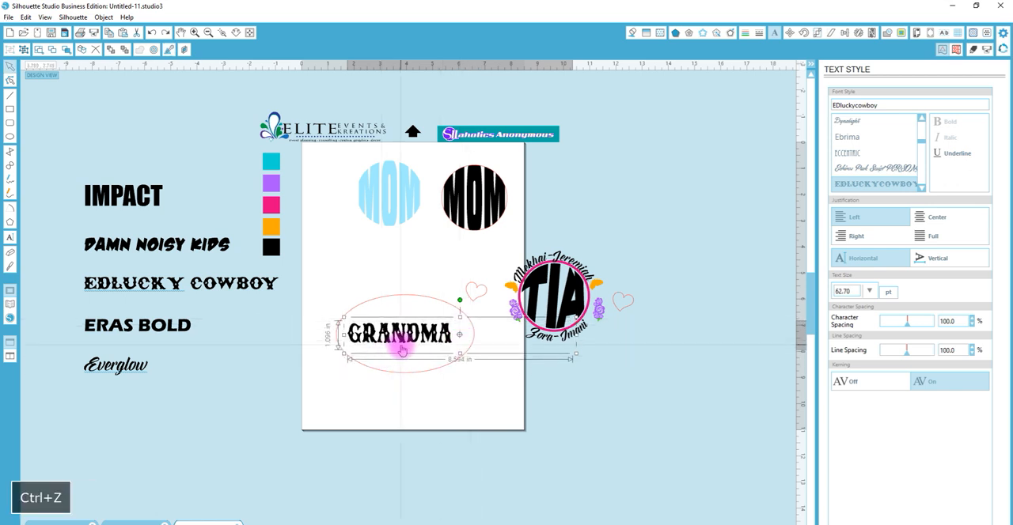
pyautogui.hotkey('ctrl', 'z')
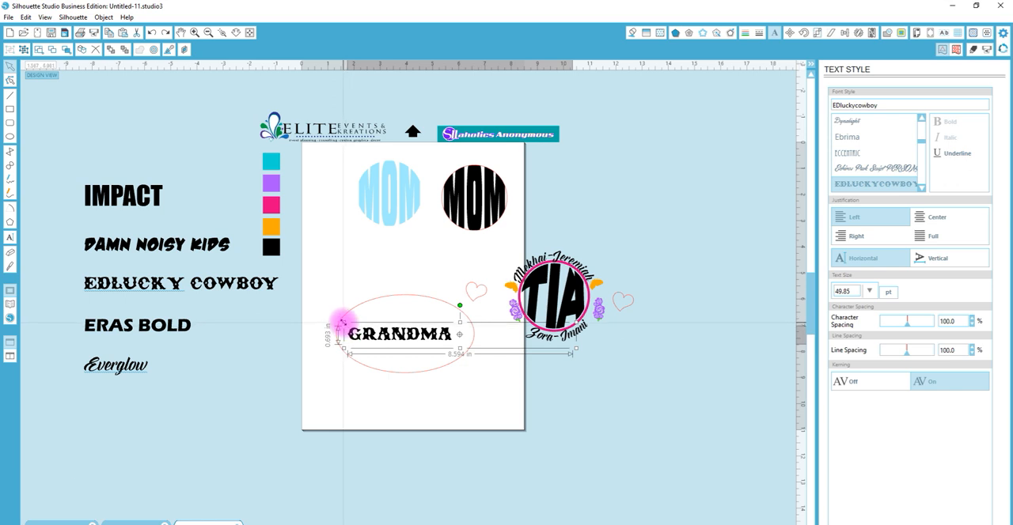
# Enlarge the GRANDMA text proportionally to about 79.80 pt and center it over the ellipse, extending past both ends
pyautogui.moveTo(341, 320); pyautogui.dragTo(274, 290)
pyautogui.moveTo(366, 335); pyautogui.dragTo(406, 336)
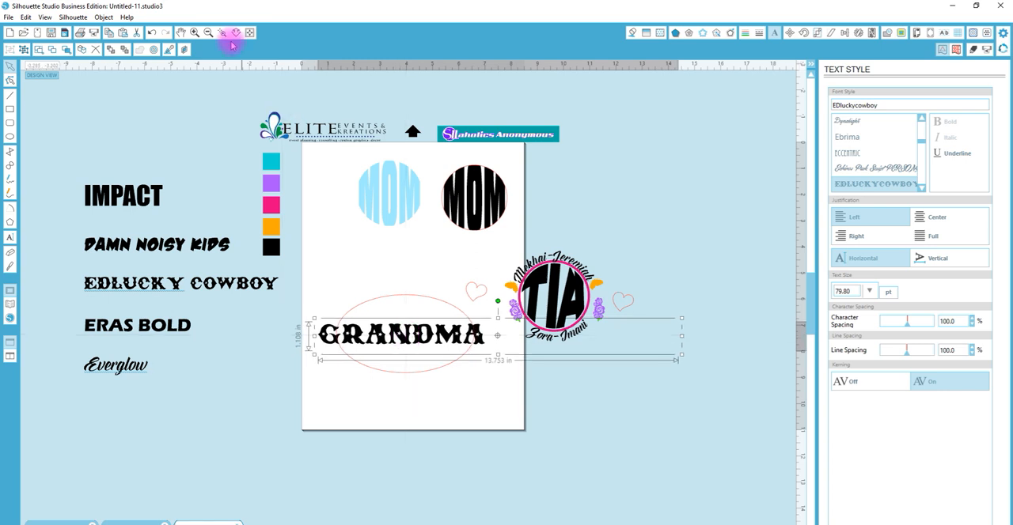
pyautogui.moveTo(363, 292); pyautogui.dragTo(491, 410)
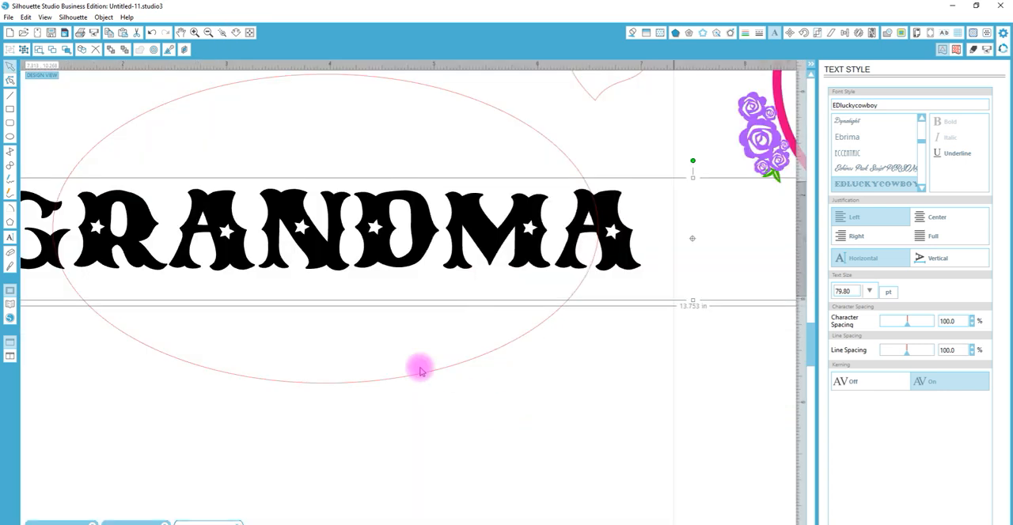
# Convert the GRANDMA text to a path, shrink it proportionally to about 5.39 in wide, and move it to span the ellipse
pyautogui.rightClick(331, 229)
pyautogui.click(403, 420)
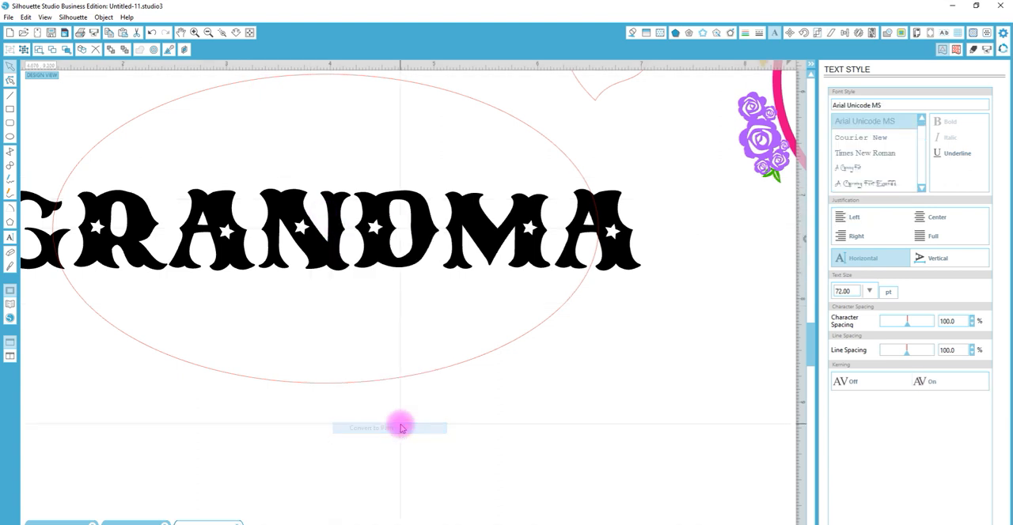
pyautogui.scroll(-1, 279, 134)
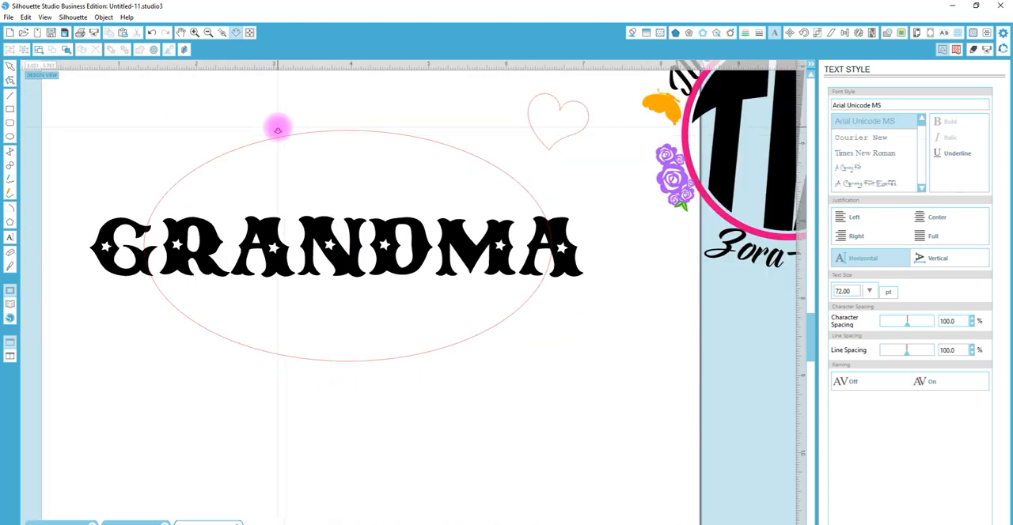
pyautogui.click(371, 230)
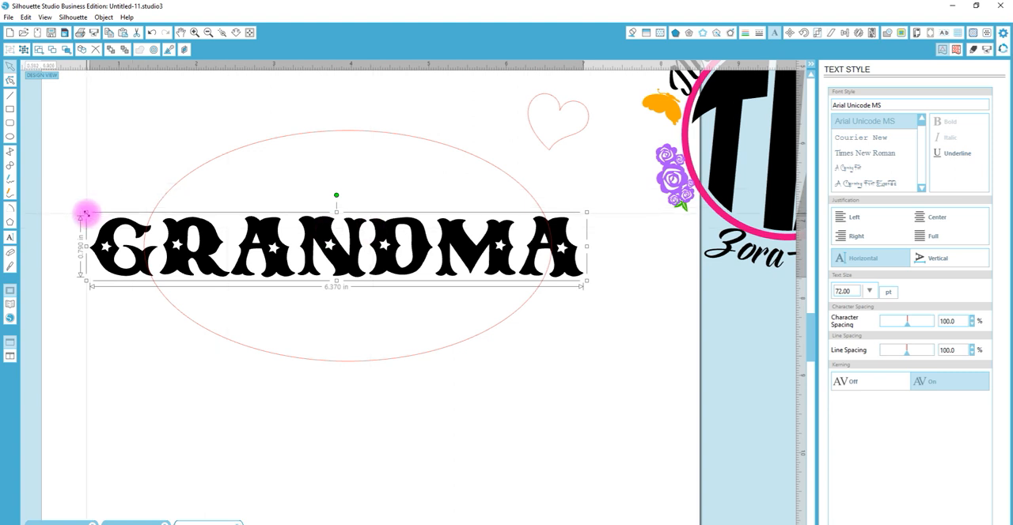
pyautogui.moveTo(88, 213); pyautogui.dragTo(161, 222)
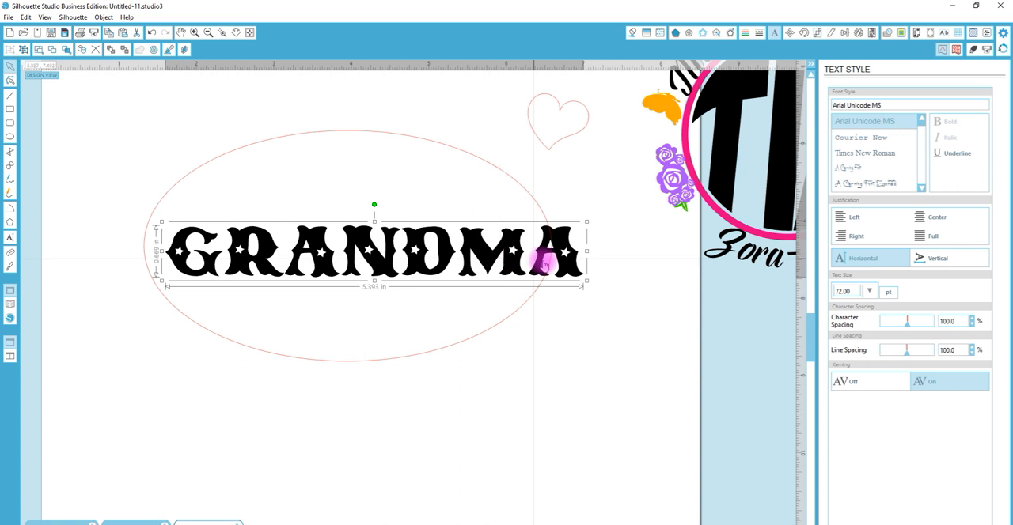
pyautogui.moveTo(560, 255); pyautogui.dragTo(538, 253)
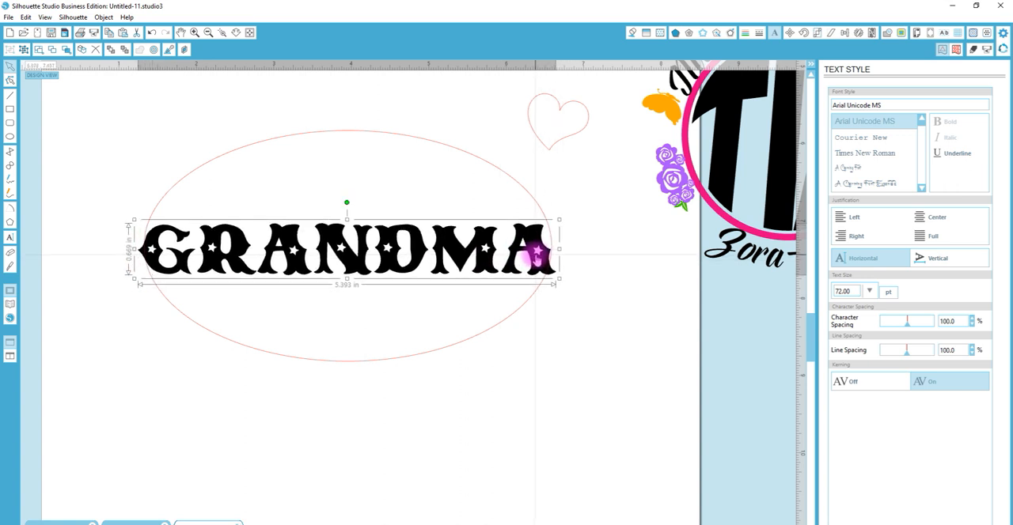
# Center GRANDMA on the ellipse and stretch the word vertically to about 1.45 in tall, keeping its width
pyautogui.moveTo(646, 430); pyautogui.dragTo(517, 242)
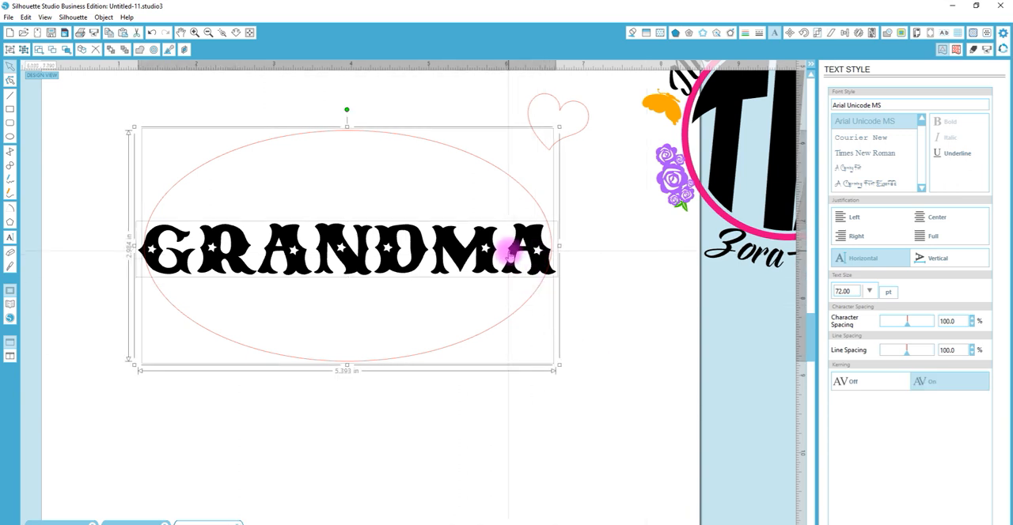
pyautogui.click(845, 33)
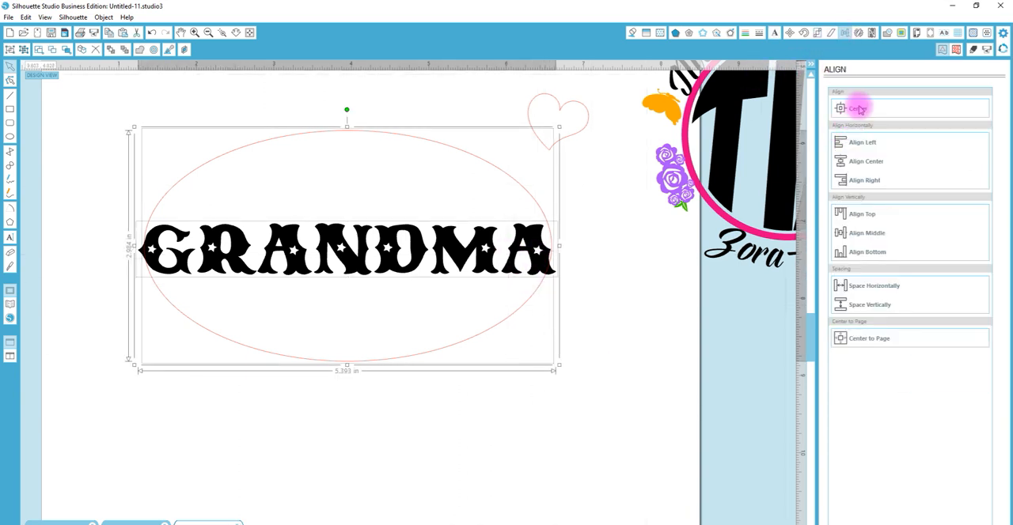
pyautogui.click(859, 109)
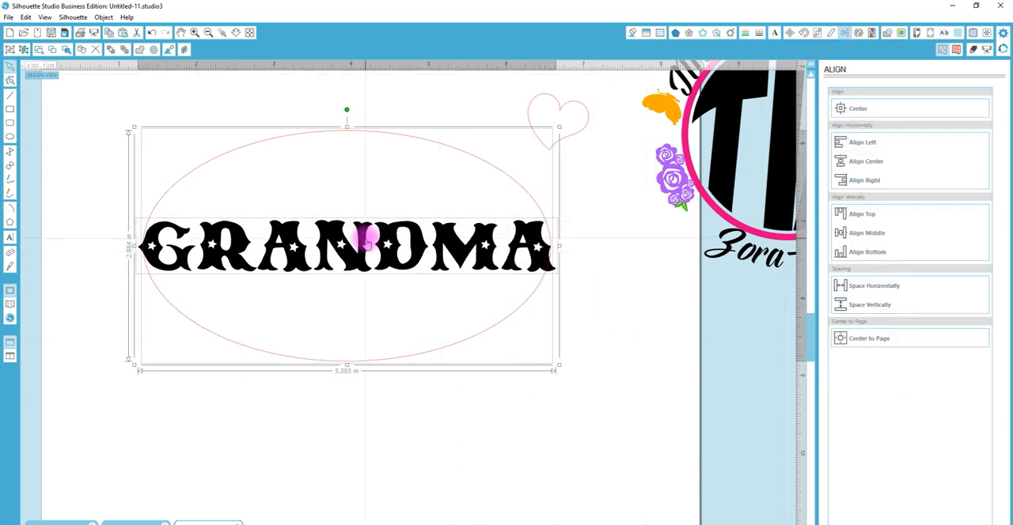
pyautogui.click(585, 345)
pyautogui.click(356, 247)
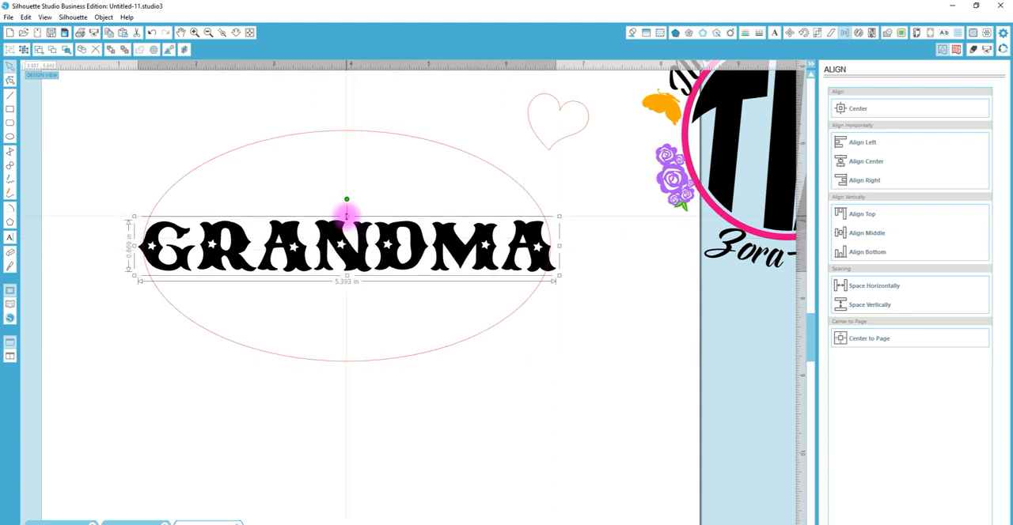
pyautogui.moveTo(347, 216); pyautogui.dragTo(350, 187)
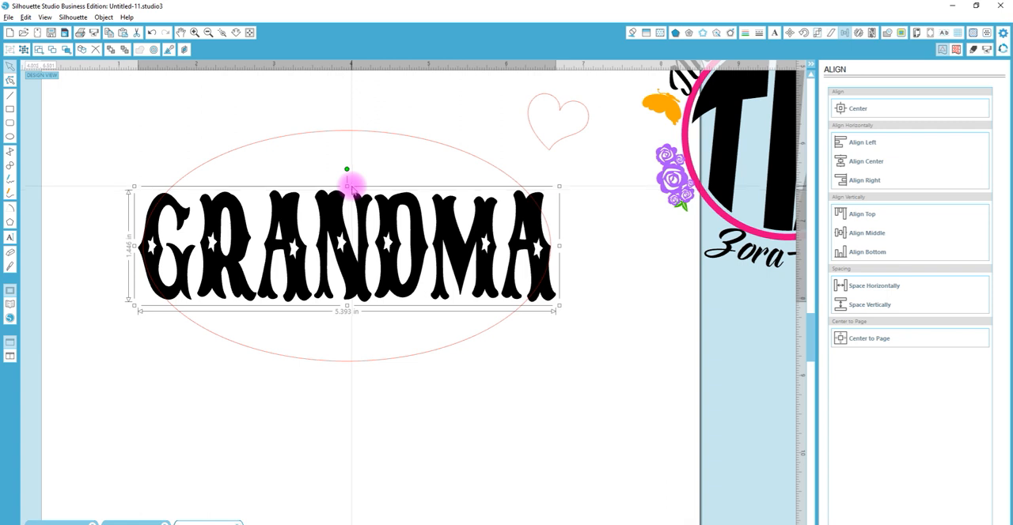
# Release the compound path of the GRANDMA lettering
pyautogui.click(227, 33)
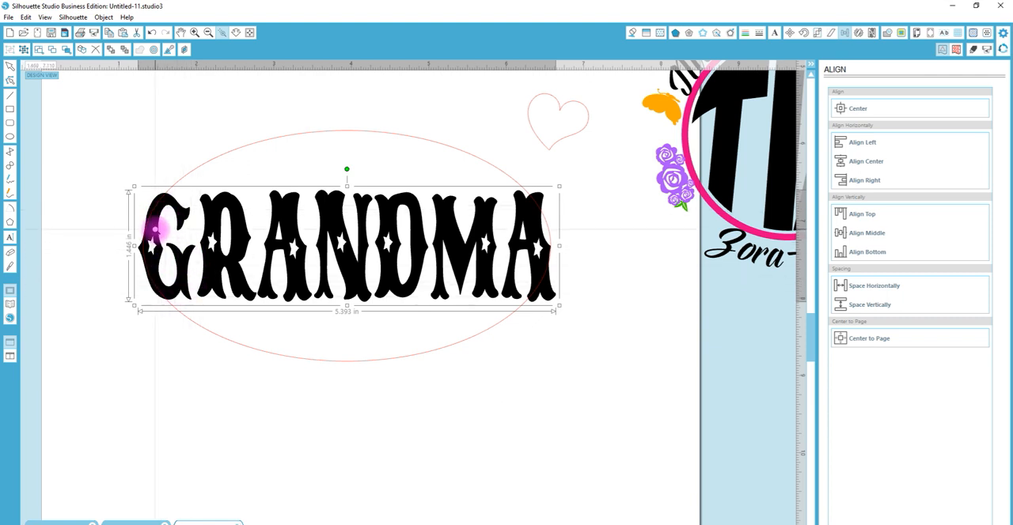
pyautogui.click(440, 367)
pyautogui.rightClick(403, 286)
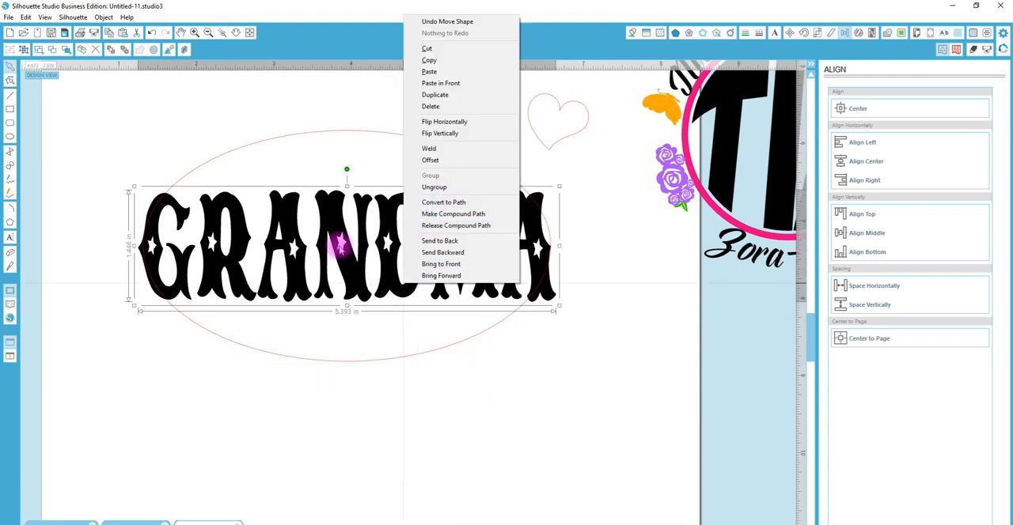
pyautogui.rightClick(340, 245)
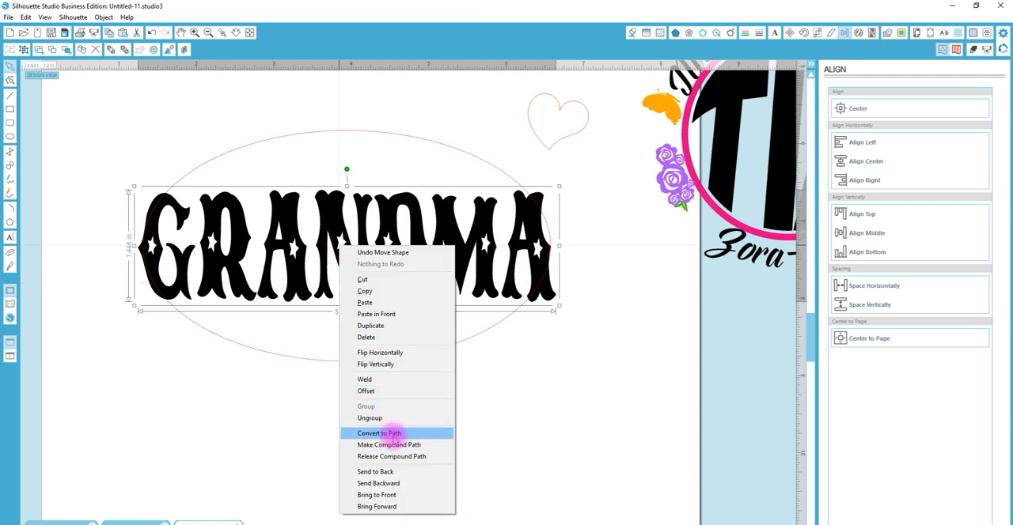
pyautogui.click(415, 456)
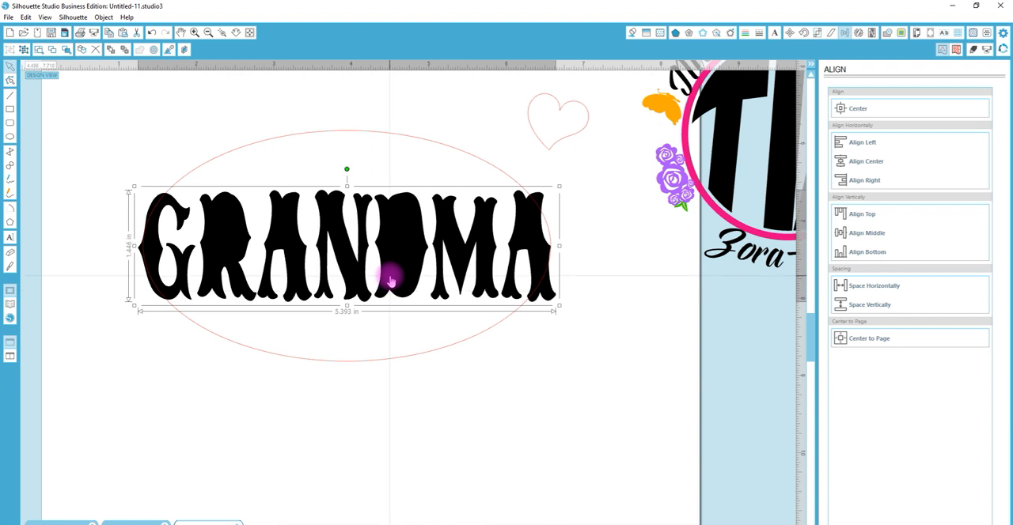
# Ungroup the released GRANDMA pieces and make a compound path from the R and its inner opening
pyautogui.click(243, 187)
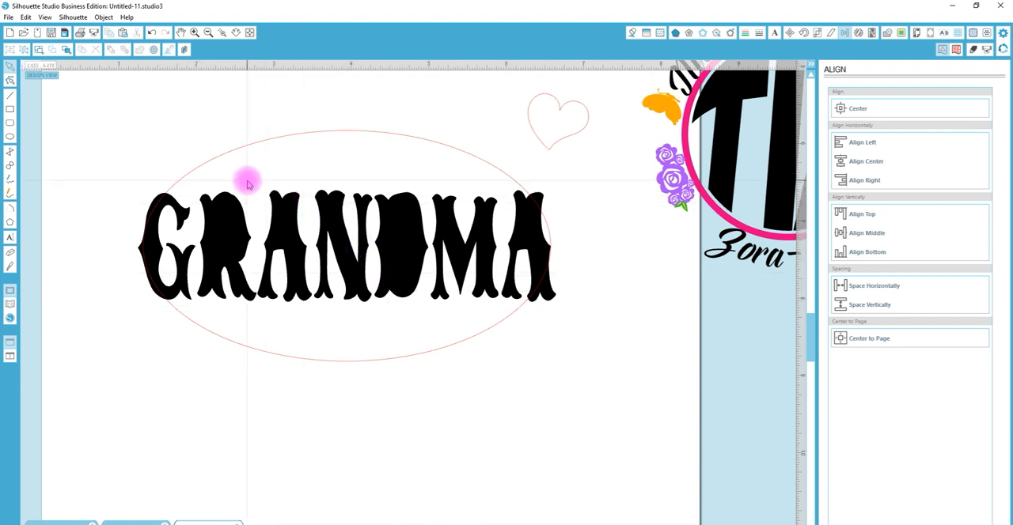
pyautogui.moveTo(247, 184); pyautogui.dragTo(235, 224)
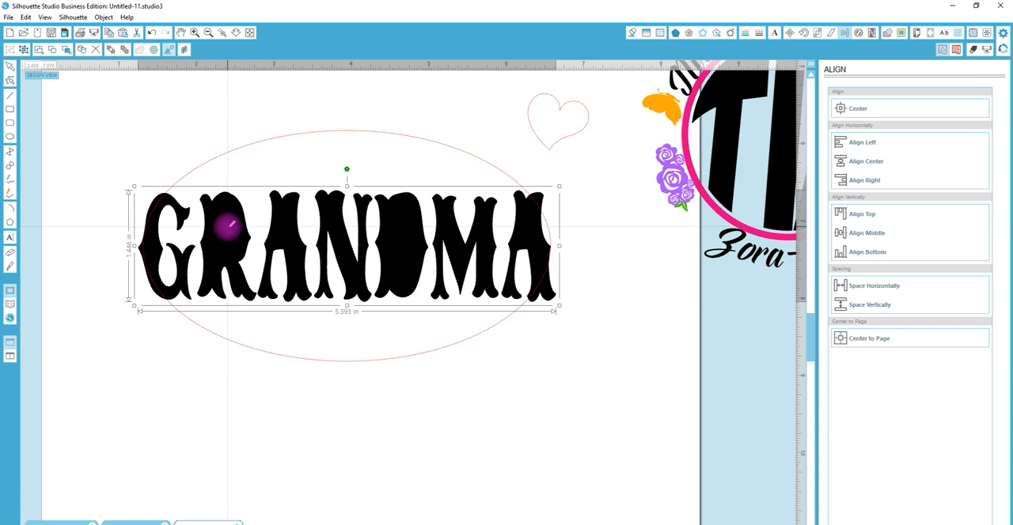
pyautogui.hotkey('ctrl', 'e')
pyautogui.rightClick(228, 231)
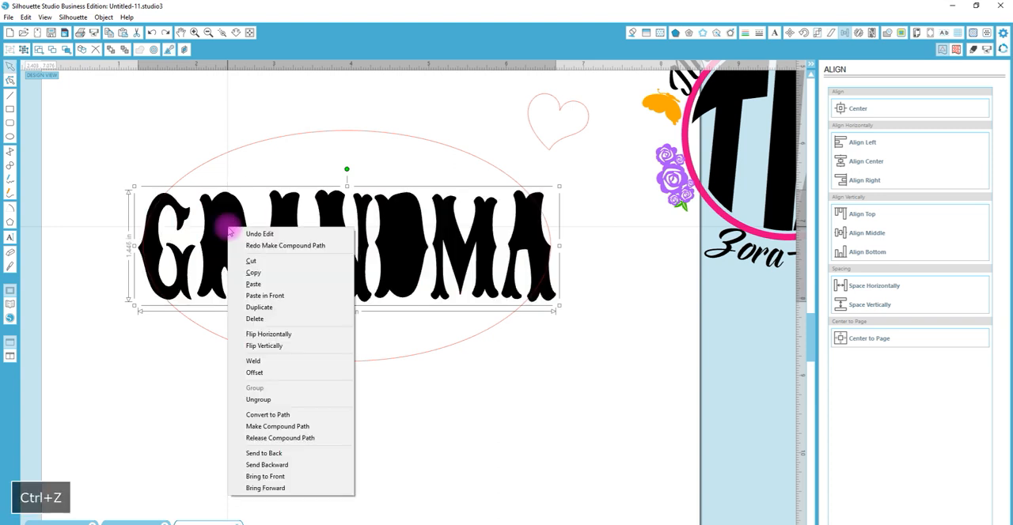
pyautogui.click(268, 401)
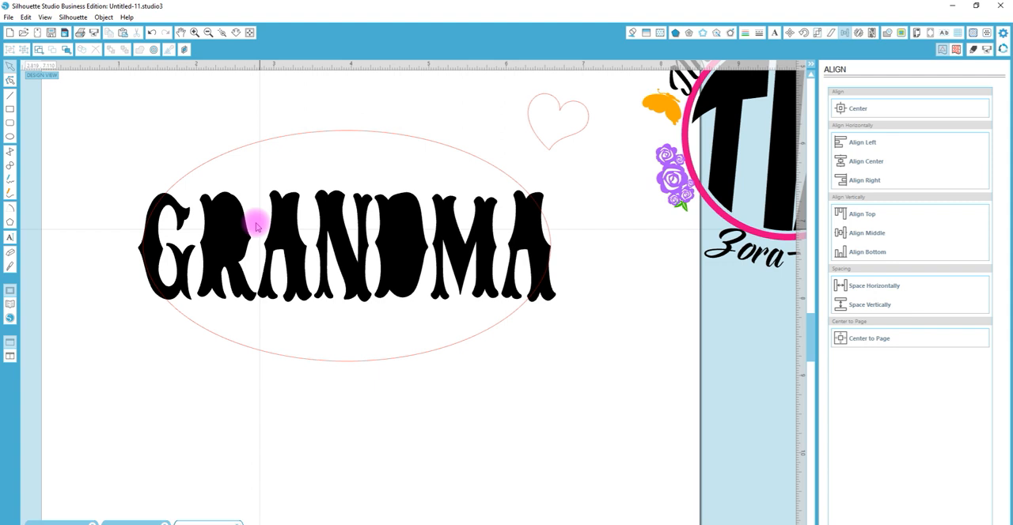
pyautogui.moveTo(249, 181); pyautogui.dragTo(238, 223)
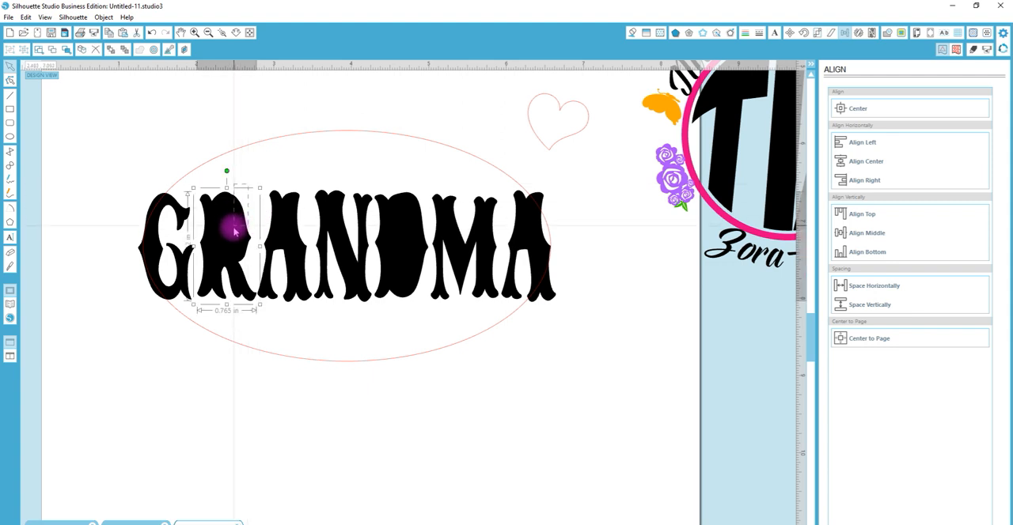
pyautogui.hotkey('ctrl', 'e')
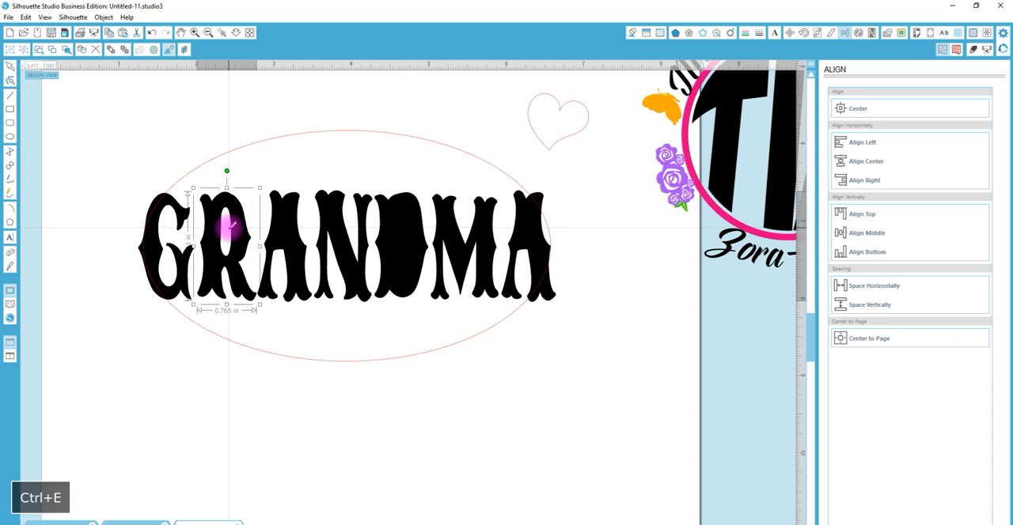
# Try making the first A a compound path, and give all the lettering pieces a red line color
pyautogui.click(278, 209)
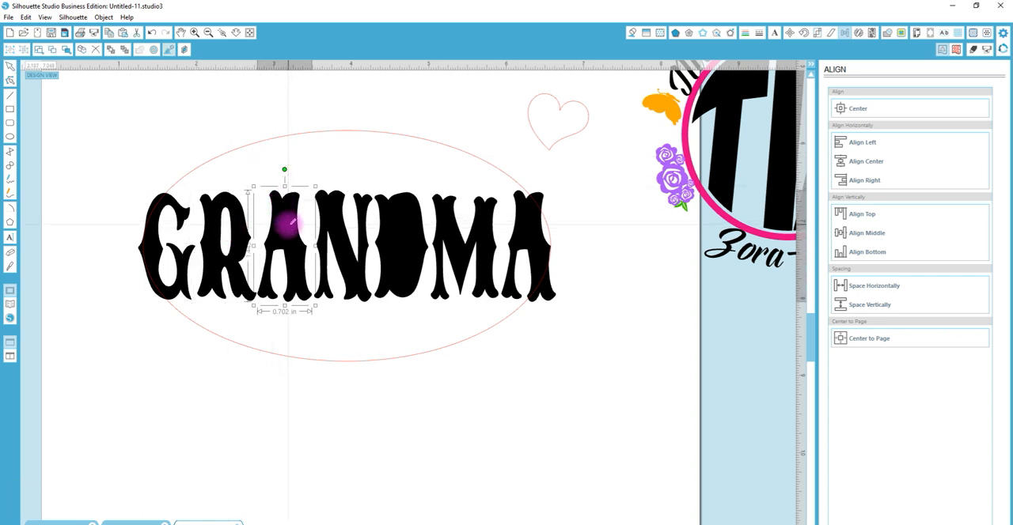
pyautogui.hotkey('ctrl', 'e')
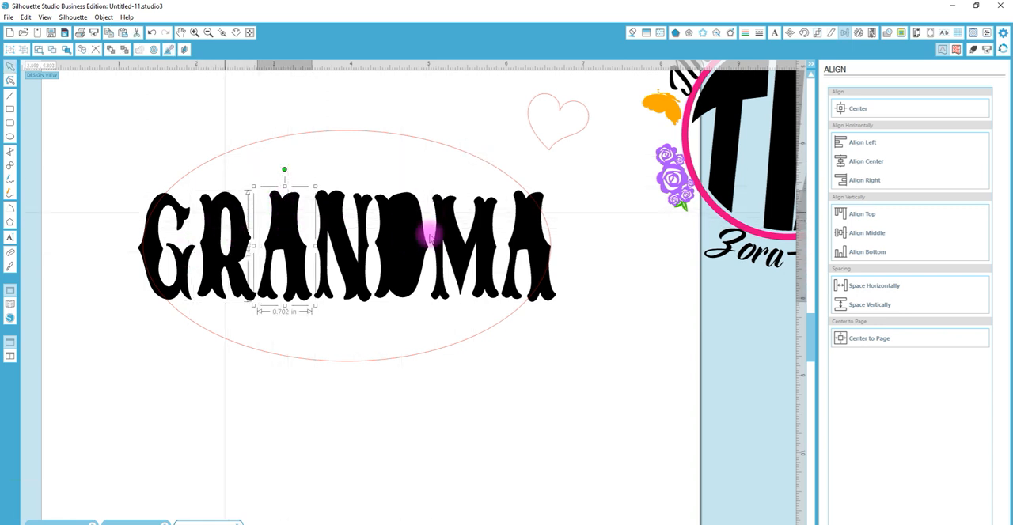
pyautogui.click(580, 324)
pyautogui.moveTo(574, 261); pyautogui.dragTo(144, 231)
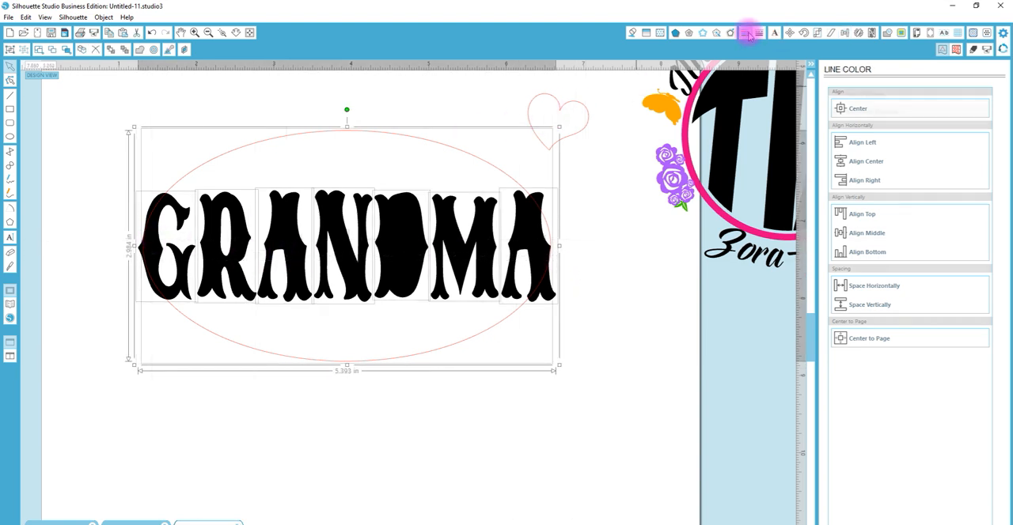
pyautogui.click(615, 257)
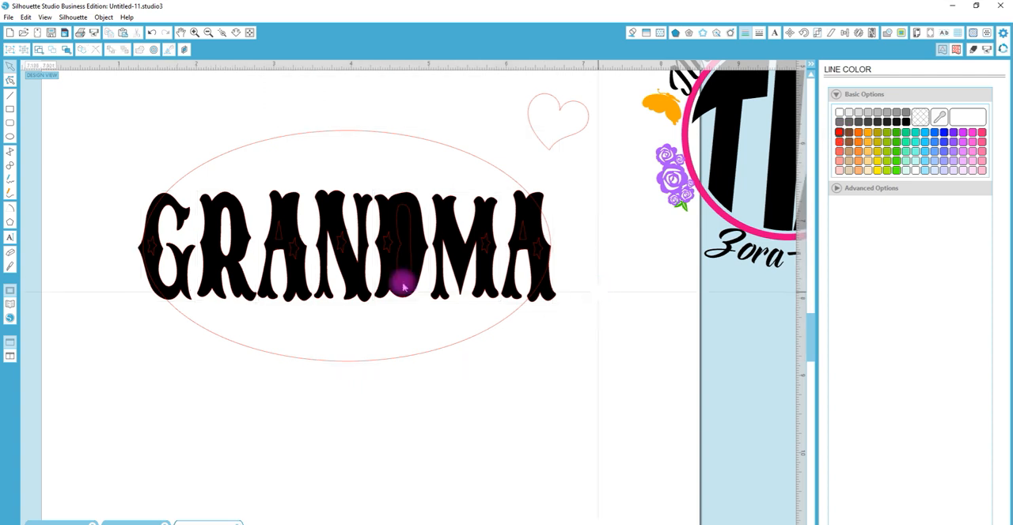
# Make compound paths from the first A, the D and the last A, each with its inner opening
pyautogui.click(278, 217)
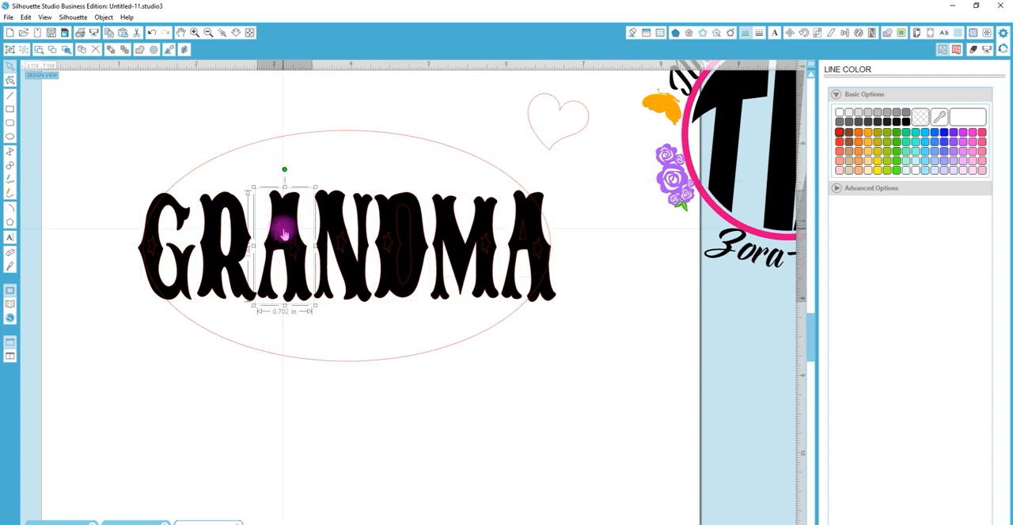
pyautogui.hotkey('ctrl', 'e')
pyautogui.click(400, 219)
pyautogui.hotkey('ctrl', 'e')
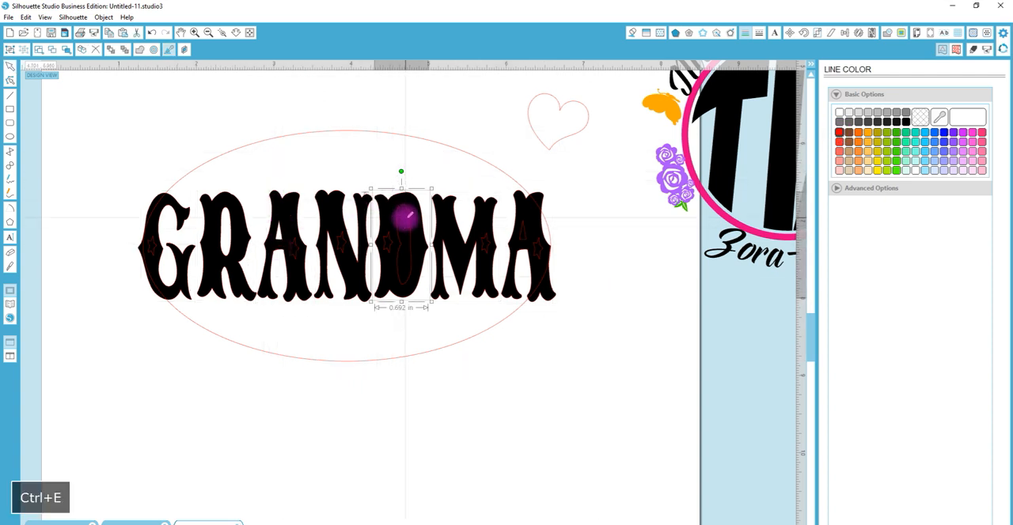
pyautogui.click(524, 236)
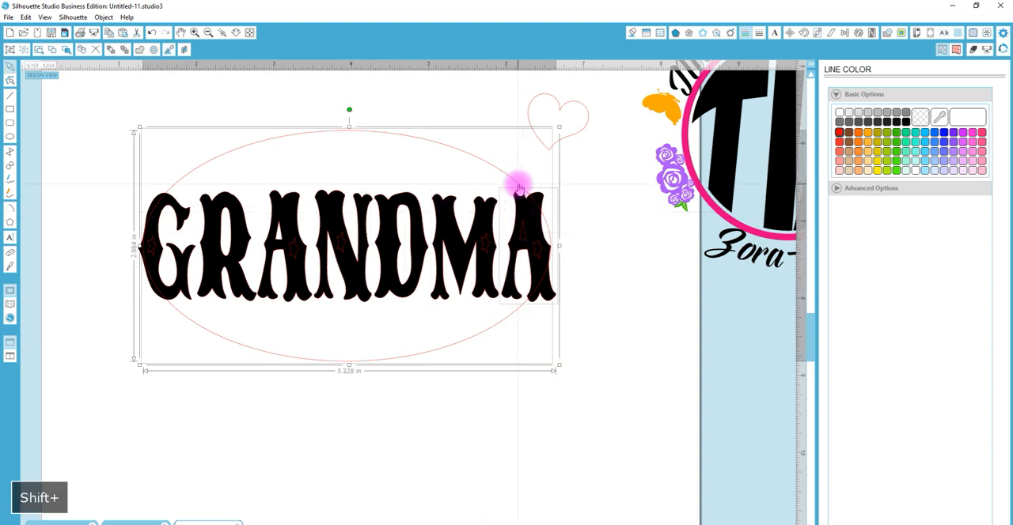
pyautogui.keyDown('shift'); pyautogui.click(518, 186); pyautogui.keyUp('shift')
pyautogui.hotkey('ctrl', 'e')
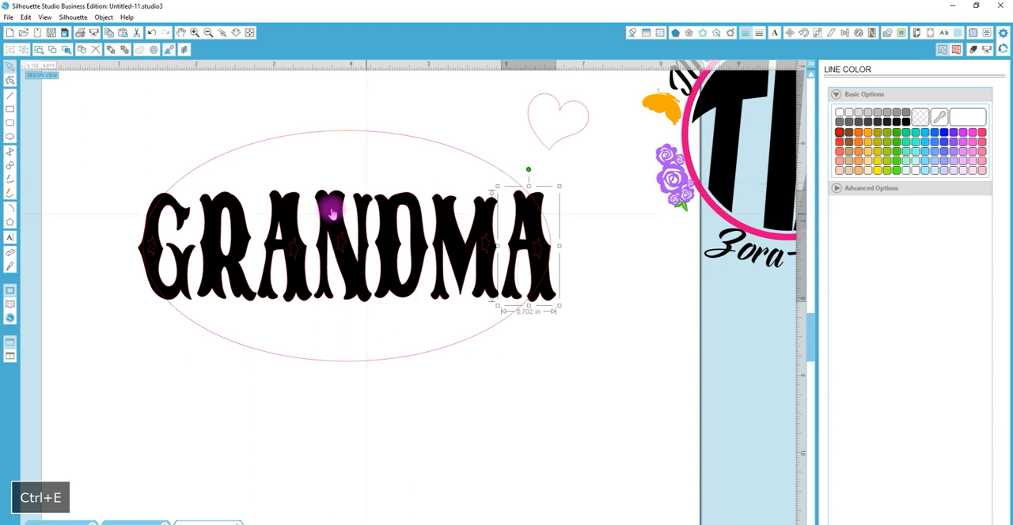
# Remove the remaining star shapes from the letters and select the whole word without the ellipse
pyautogui.moveTo(141, 163); pyautogui.dragTo(565, 316)
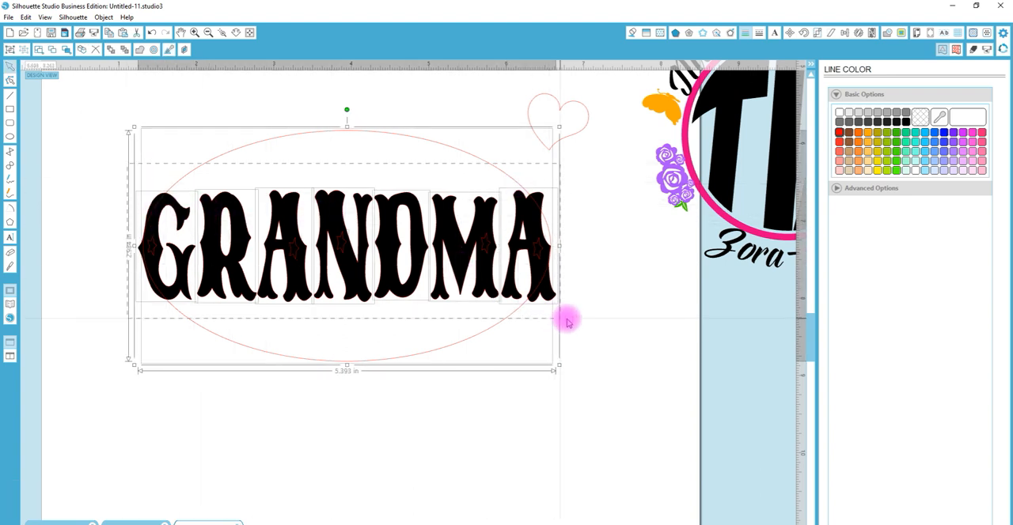
pyautogui.keyDown('shift'); pyautogui.click(479, 163); pyautogui.keyUp('shift')
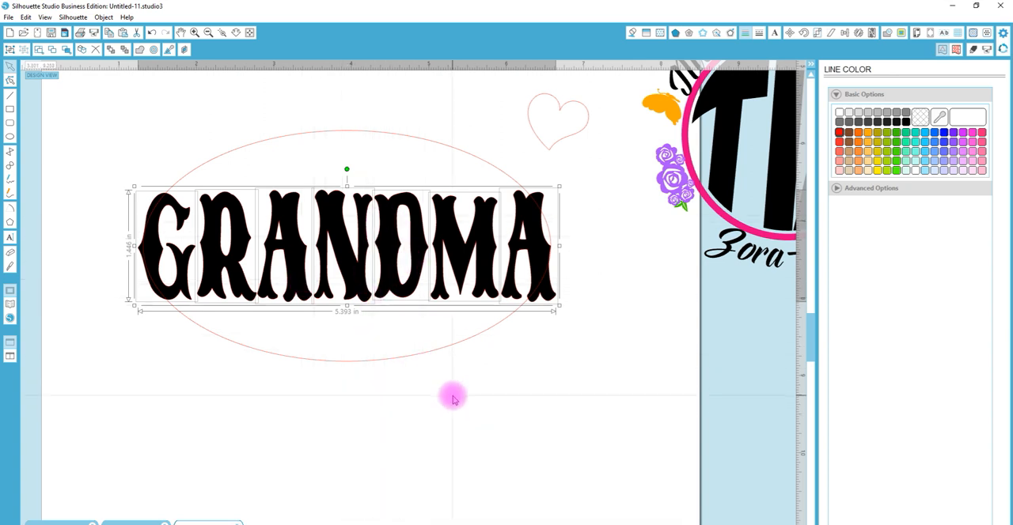
pyautogui.click(477, 380)
# Stretch the N, D and first A vertically about their centers until they nearly reach the ellipse's upper and lower edges
pyautogui.click(346, 239)
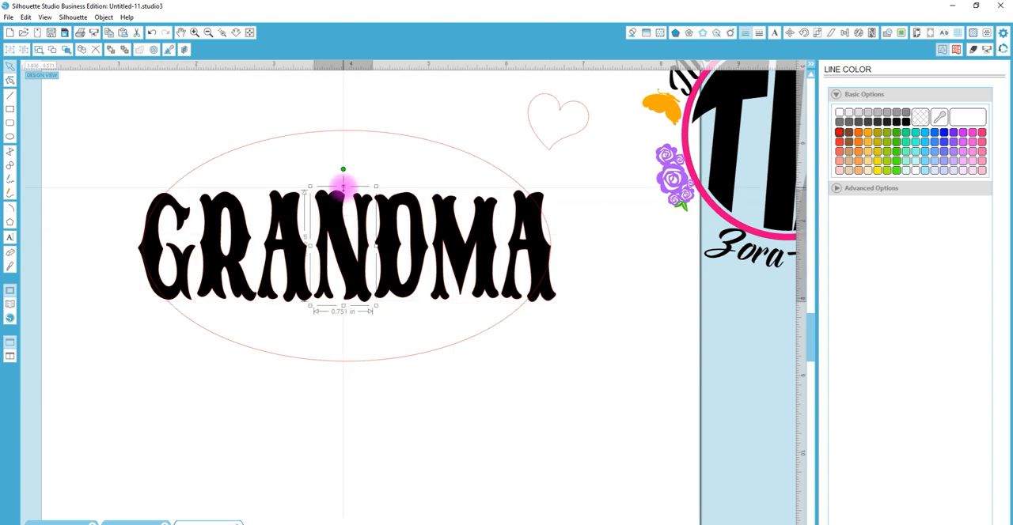
pyautogui.moveTo(342, 187); pyautogui.dragTo(343, 148)
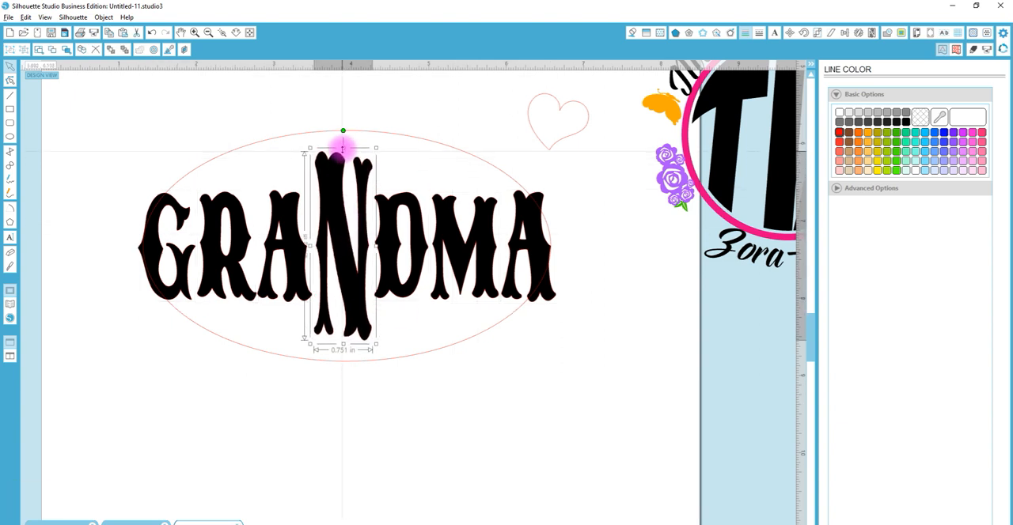
pyautogui.click(401, 207)
pyautogui.moveTo(401, 185); pyautogui.dragTo(402, 145)
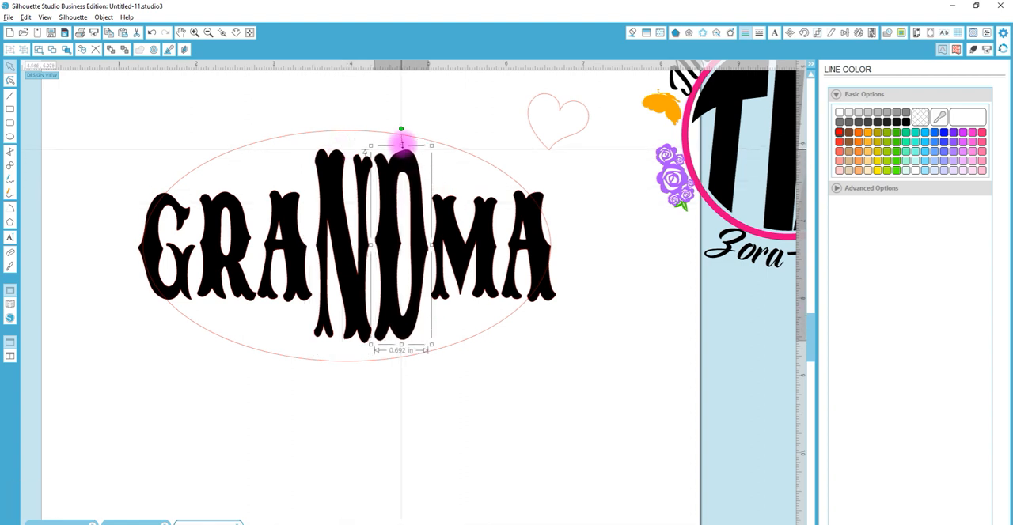
pyautogui.click(298, 219)
pyautogui.moveTo(285, 186); pyautogui.dragTo(289, 146)
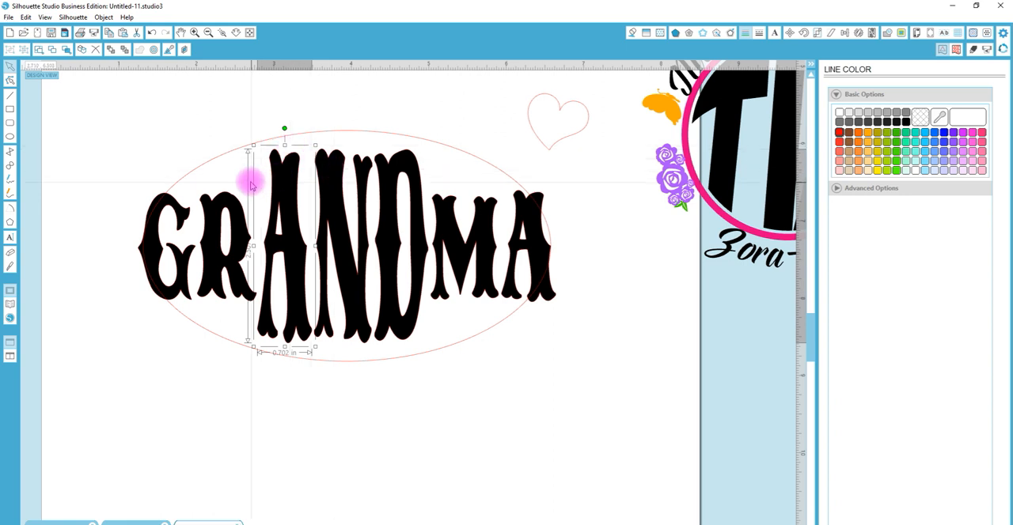
# Combine the stretched A, N and D into one compound path
pyautogui.moveTo(248, 176); pyautogui.dragTo(398, 188)
pyautogui.hotkey('ctrl', 'e')
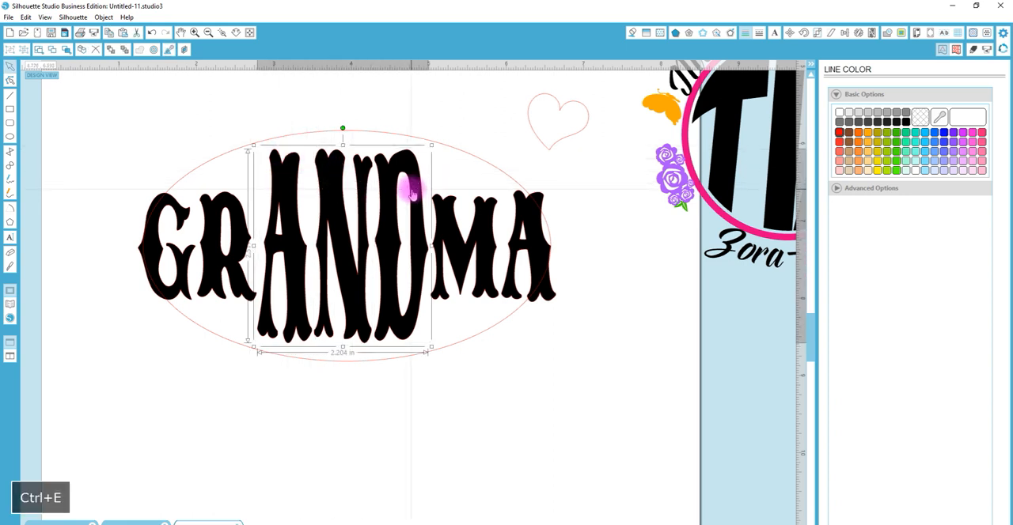
# Edit the points of the joined AND letters and move all their upper-end points up beyond the ellipse's upper edge
pyautogui.doubleClick(416, 186)
pyautogui.moveTo(248, 124); pyautogui.dragTo(443, 168)
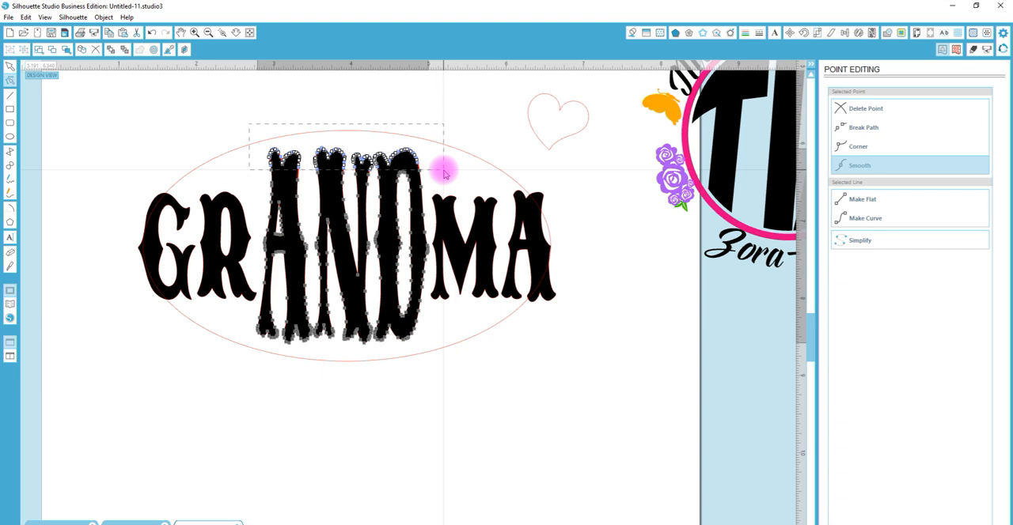
pyautogui.hotkey('shift', 'Up')
pyautogui.hotkey('shift', 'Up')
pyautogui.hotkey('shift', 'Up')
pyautogui.hotkey('shift', 'Up')
pyautogui.hotkey('shift', 'Up')
pyautogui.hotkey('shift', 'Up')
pyautogui.hotkey('shift', 'Up')
pyautogui.hotkey('shift', 'Up')
pyautogui.hotkey('shift', 'Up')
pyautogui.hotkey('shift', 'Up')
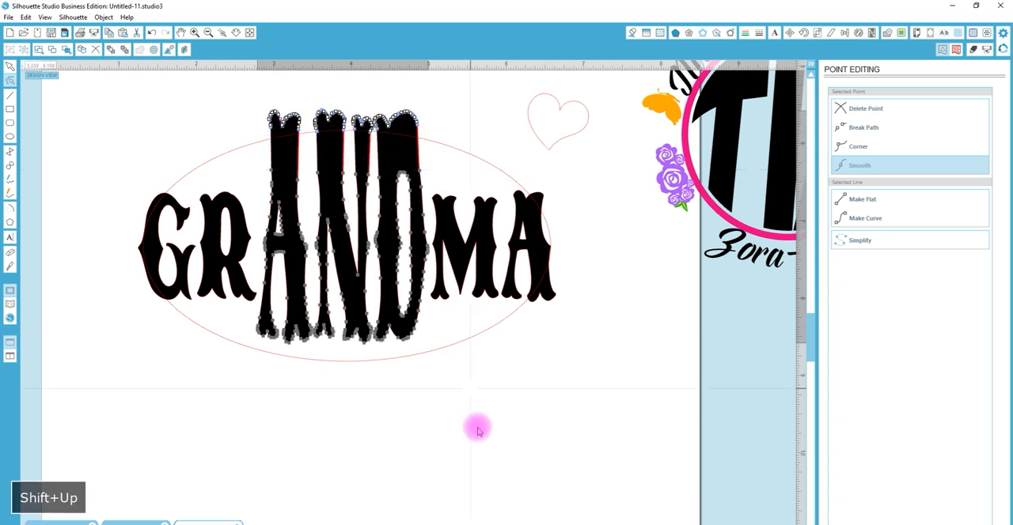
pyautogui.moveTo(456, 396); pyautogui.dragTo(244, 328)
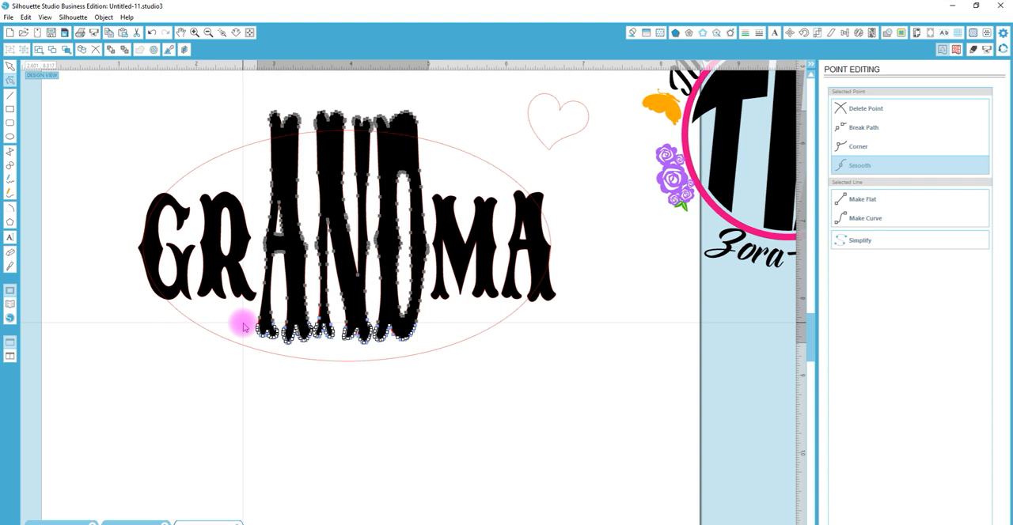
pyautogui.press('alt')
pyautogui.hotkey('shift', 'Down')
pyautogui.hotkey('shift', 'Down')
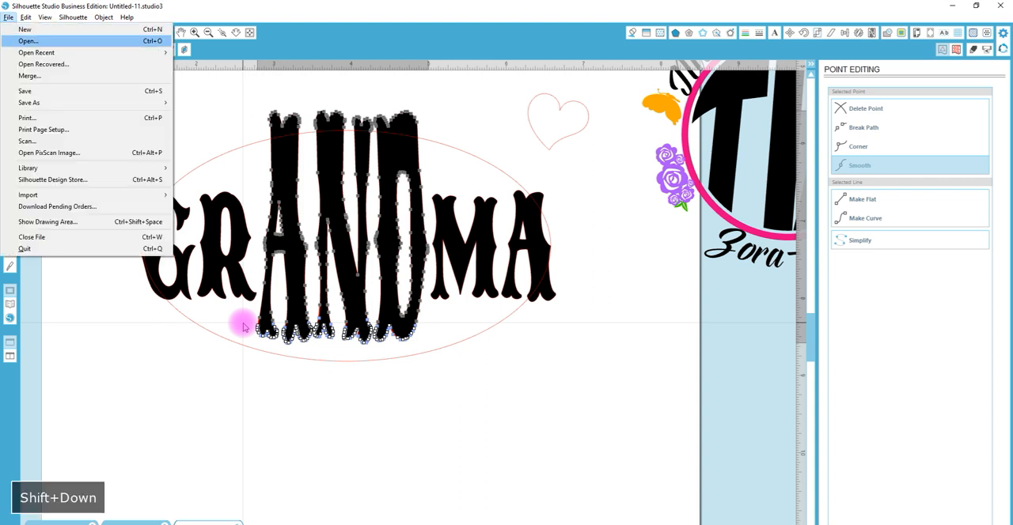
pyautogui.click(443, 352)
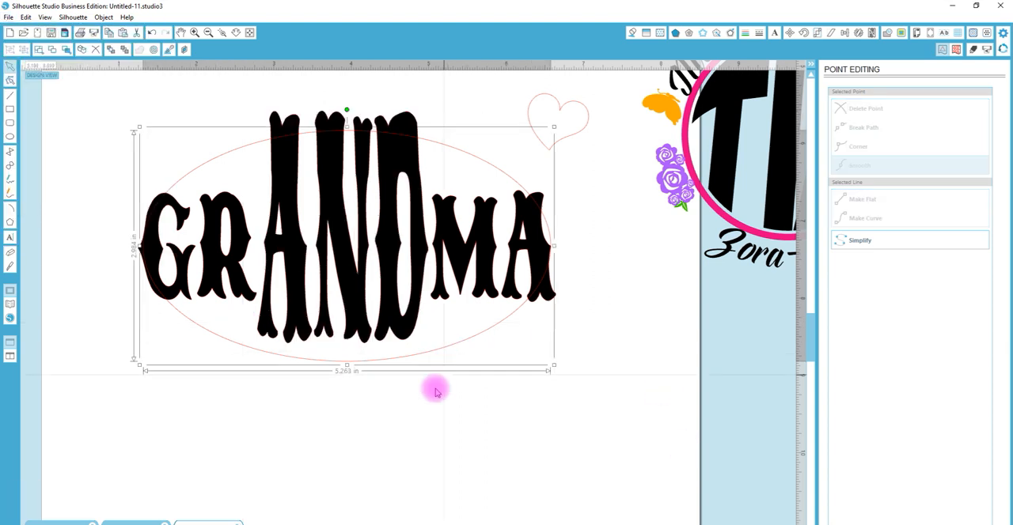
# Move the lower-end points of the joined AND letters down past the ellipse's lower edge
pyautogui.doubleClick(406, 338)
pyautogui.moveTo(451, 380); pyautogui.dragTo(247, 322)
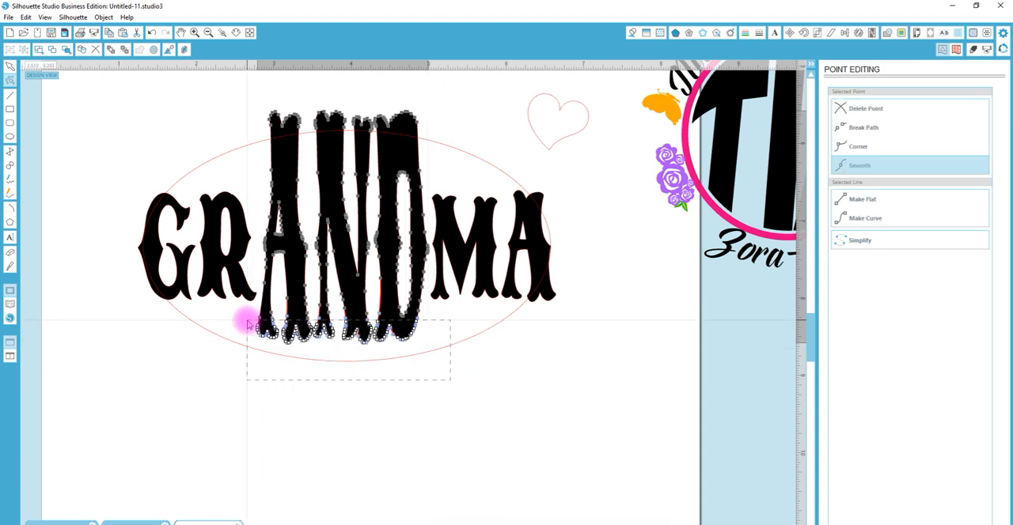
pyautogui.hotkey('shift', 'Down')
pyautogui.hotkey('shift', 'Down')
pyautogui.hotkey('shift', 'Down')
pyautogui.hotkey('shift', 'Down')
pyautogui.hotkey('shift', 'Down')
pyautogui.hotkey('shift', 'Down')
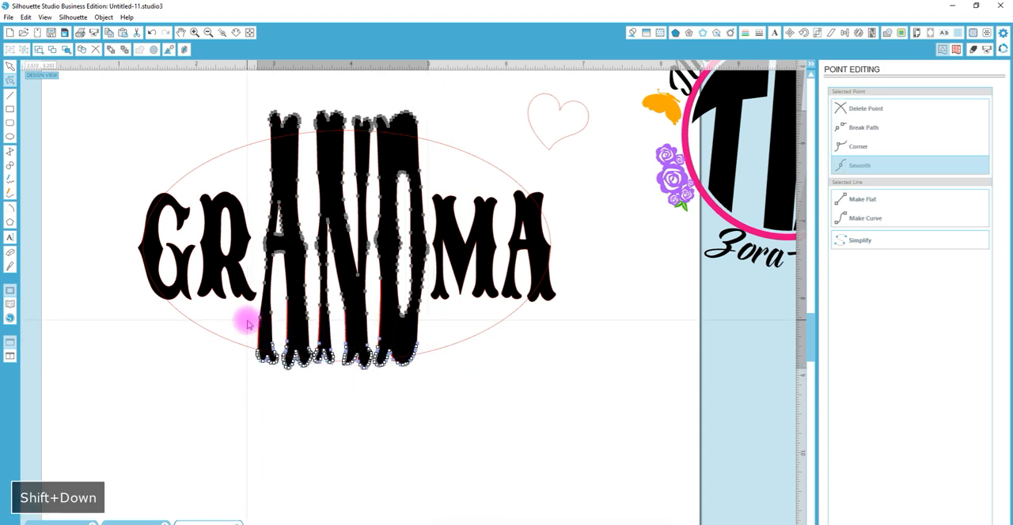
pyautogui.click(481, 387)
# Stretch the M vertically about its center, and move its upper-end points up past the ellipse
pyautogui.click(488, 282)
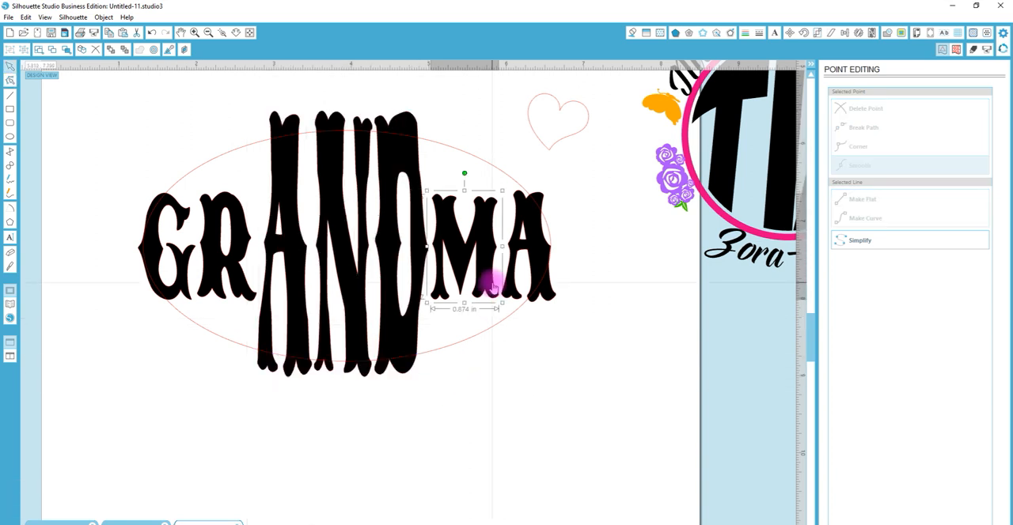
pyautogui.moveTo(464, 190); pyautogui.dragTo(461, 166)
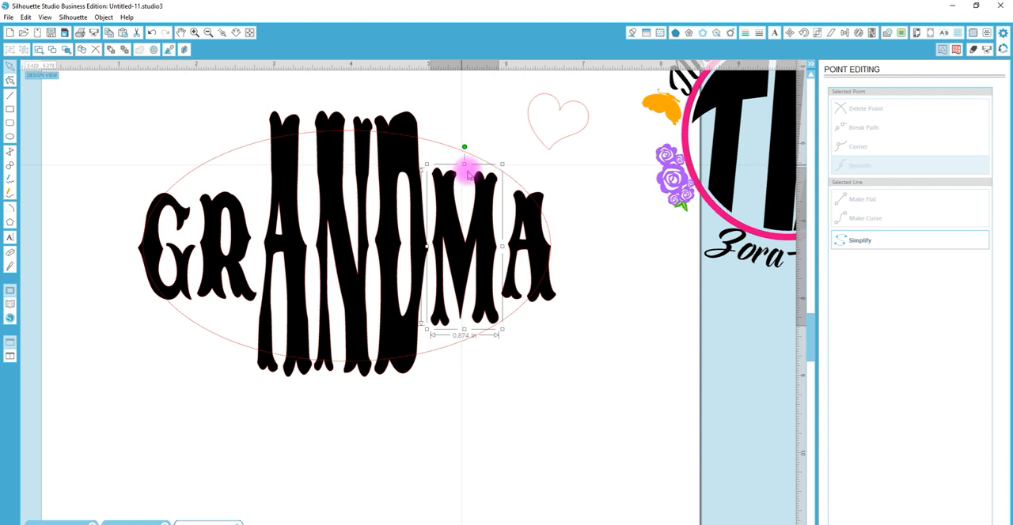
pyautogui.doubleClick(488, 202)
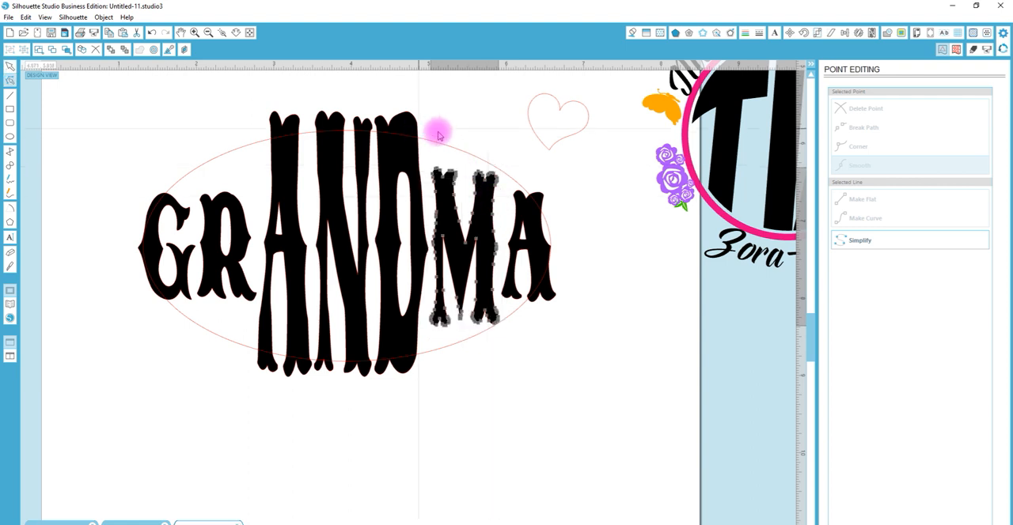
pyautogui.moveTo(428, 139); pyautogui.dragTo(504, 200)
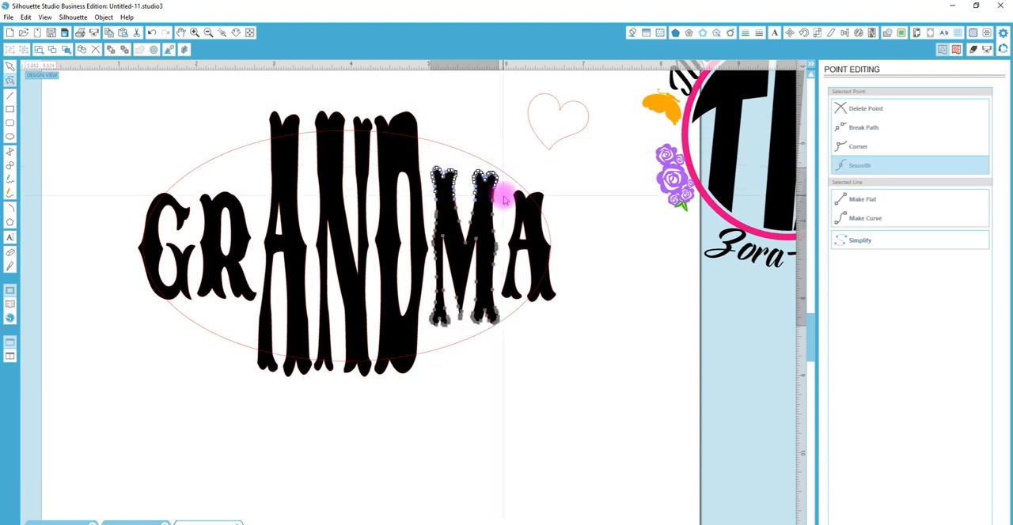
pyautogui.hotkey('shift', 'Up')
pyautogui.hotkey('shift', 'Up')
pyautogui.hotkey('shift', 'Up')
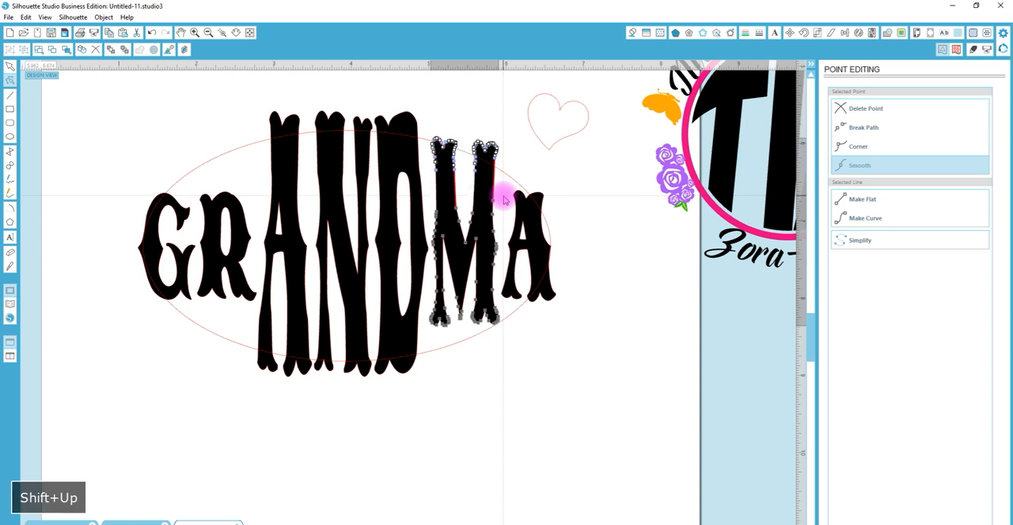
# Lengthen the M downward by moving the points of both feet and the middle tip toward the ellipse's lower edge
pyautogui.moveTo(524, 373); pyautogui.dragTo(423, 313)
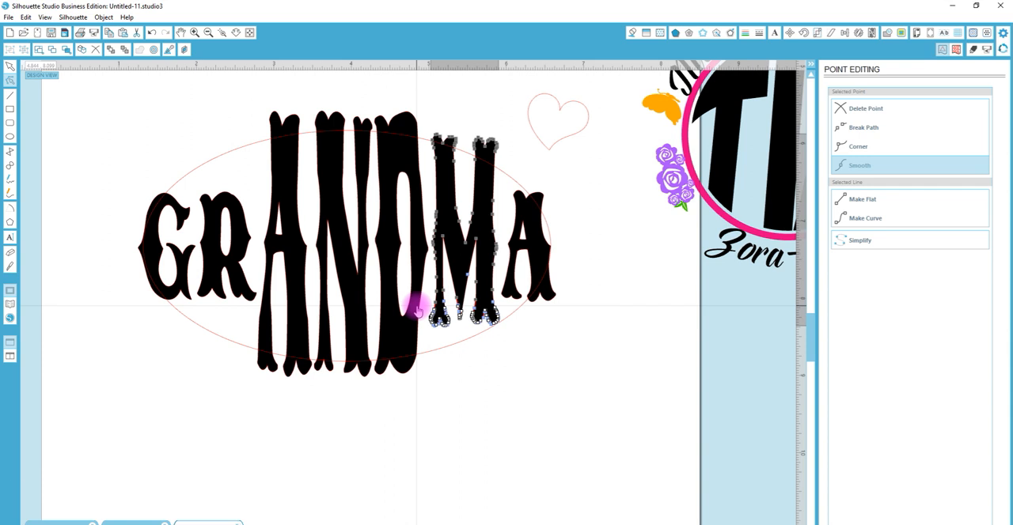
pyautogui.press('Down')
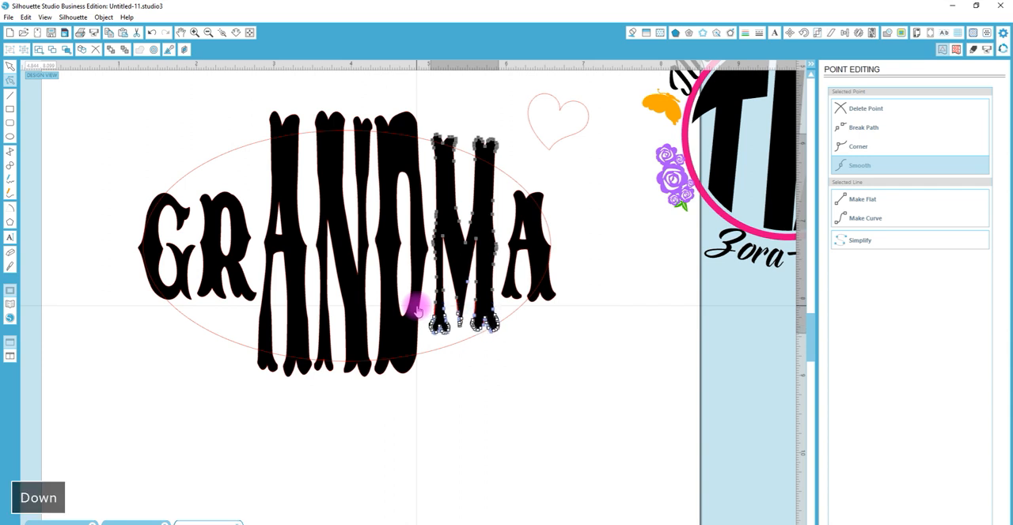
pyautogui.click(507, 371)
pyautogui.moveTo(541, 356); pyautogui.dragTo(433, 320)
pyautogui.click(517, 360)
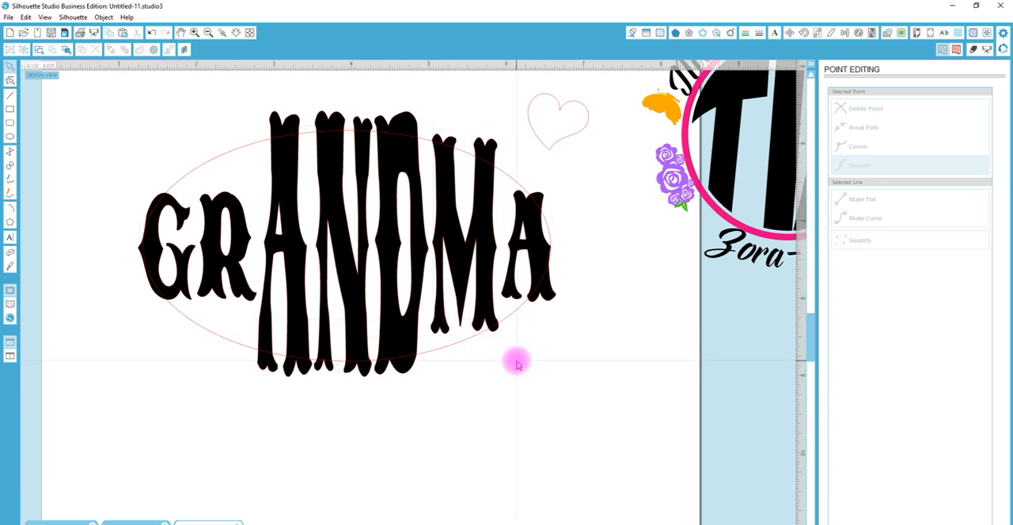
pyautogui.click(488, 321)
pyautogui.moveTo(522, 357); pyautogui.dragTo(427, 310)
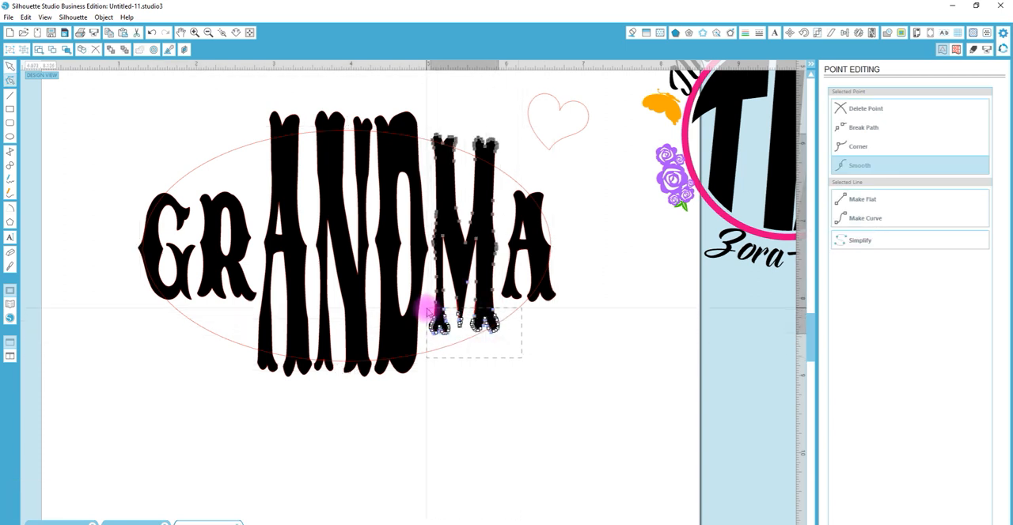
pyautogui.hotkey('shift', 'Down')
pyautogui.hotkey('shift', 'Down')
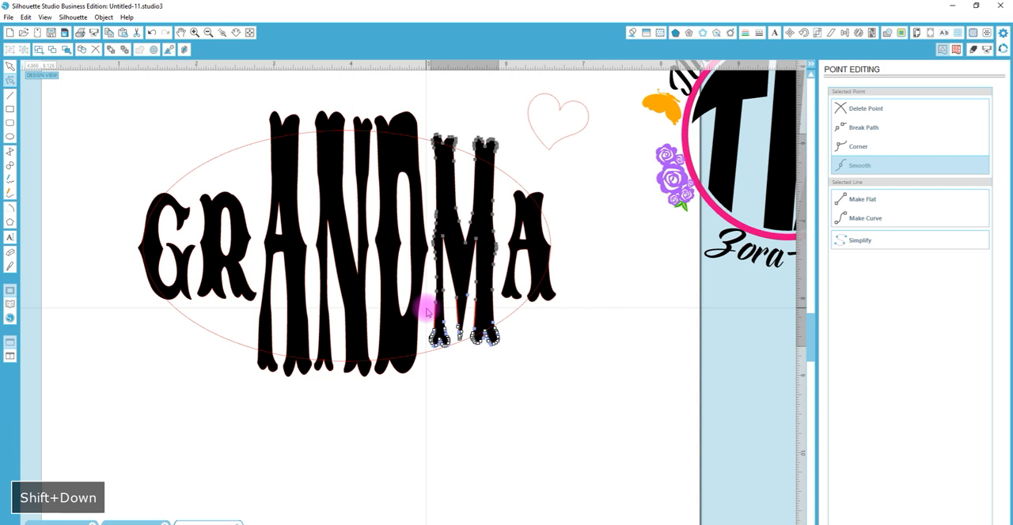
pyautogui.click(514, 385)
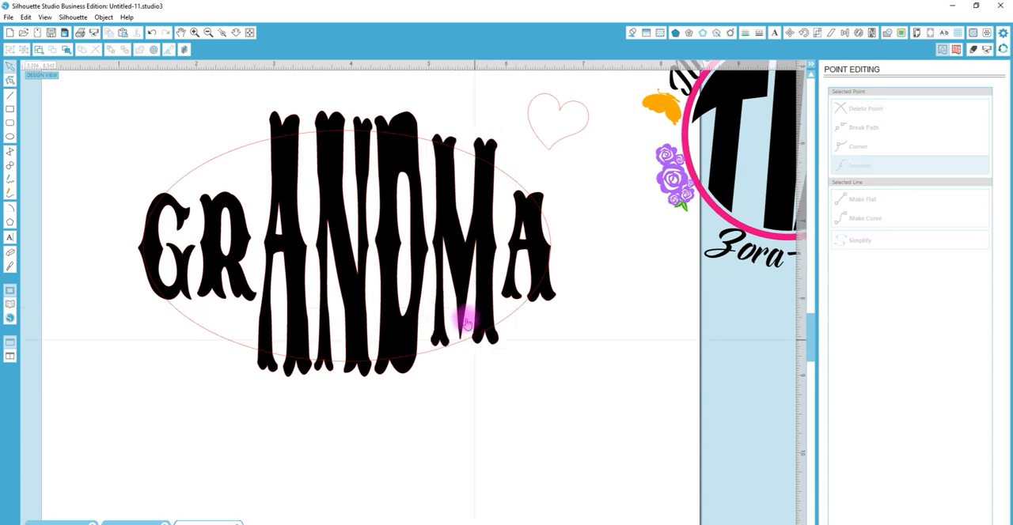
# Lower the points of the M's left and right feet separately so each foot extends past the ellipse
pyautogui.click(446, 347)
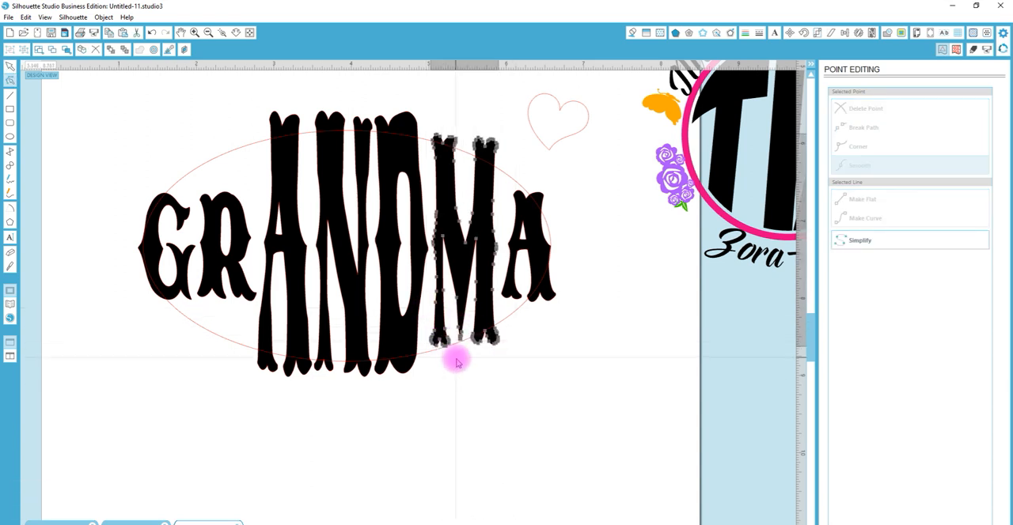
pyautogui.moveTo(457, 357); pyautogui.dragTo(427, 334)
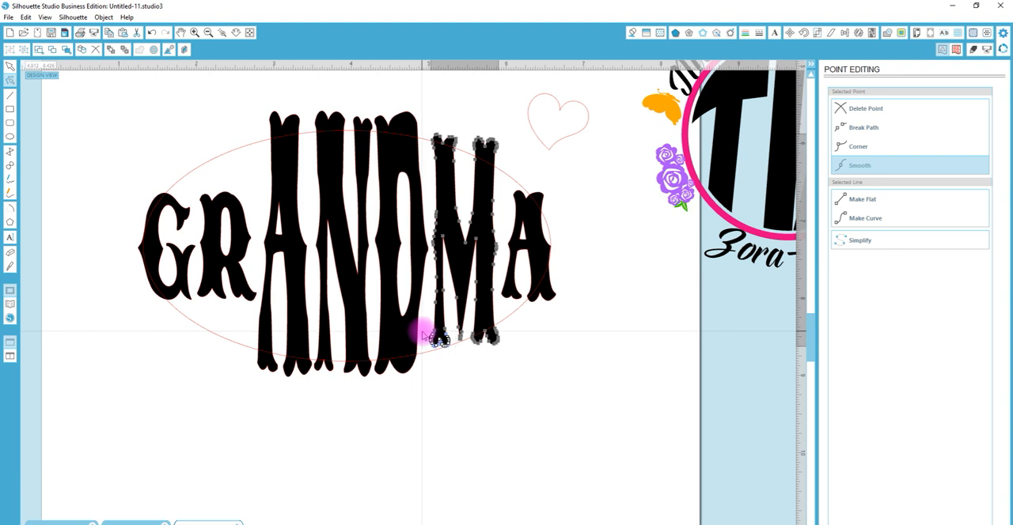
pyautogui.press('Down')
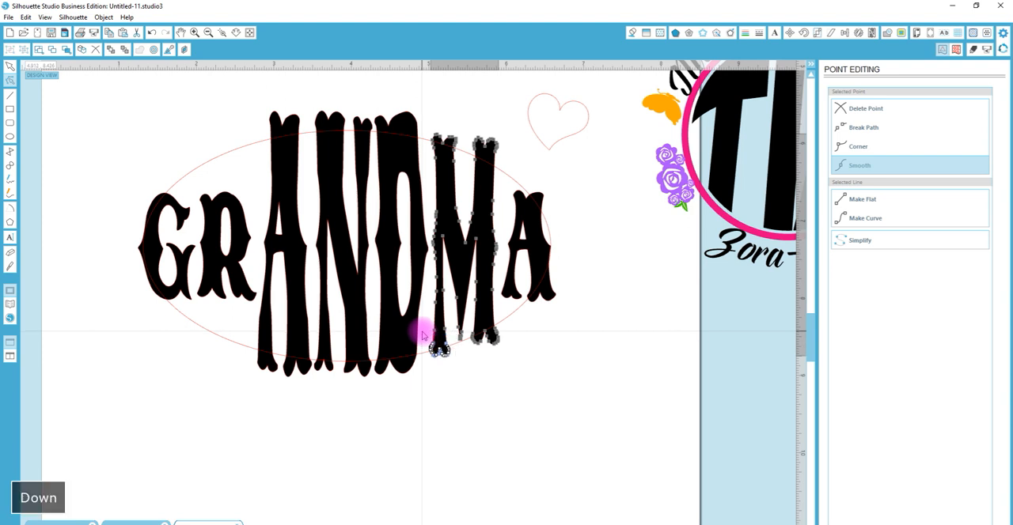
pyautogui.hotkey('shift', 'Down')
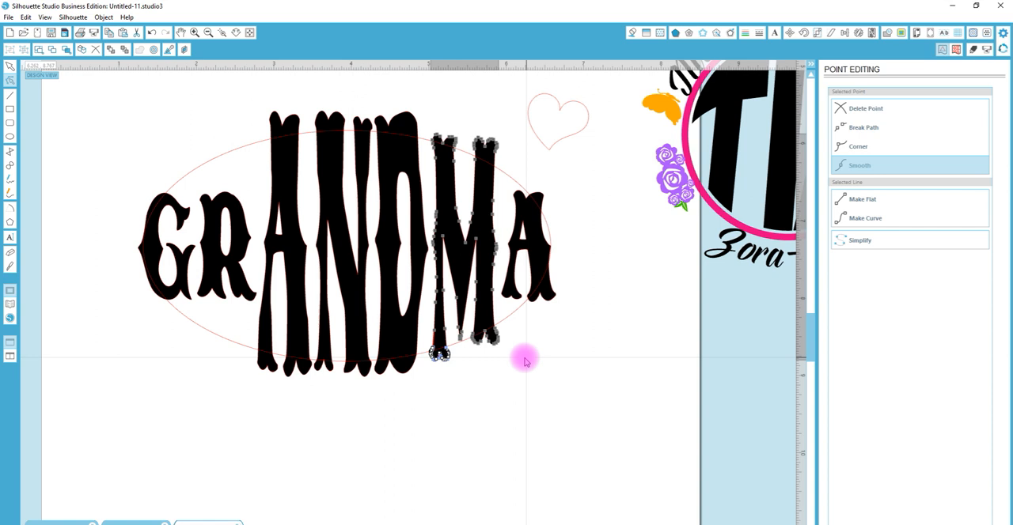
pyautogui.moveTo(523, 358); pyautogui.dragTo(472, 326)
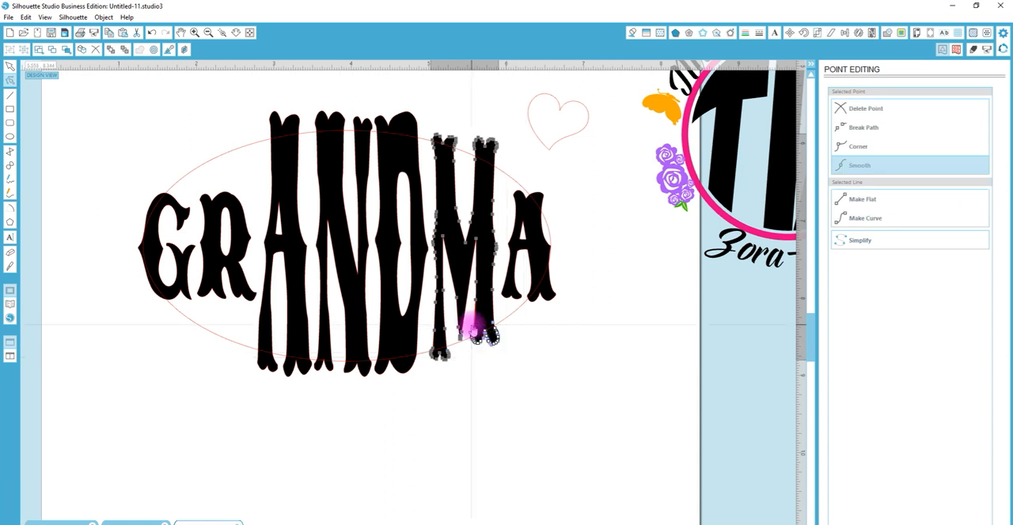
pyautogui.hotkey('shift', 'Down')
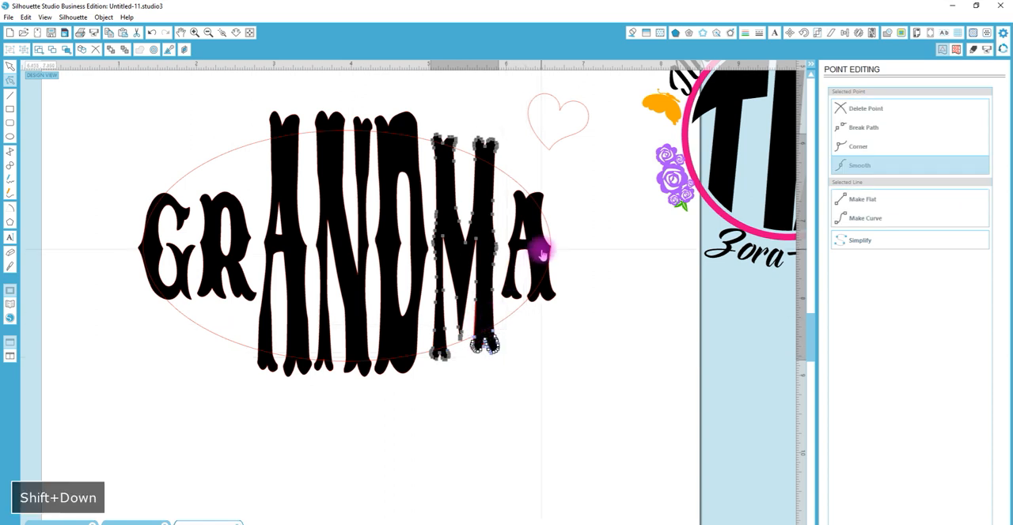
pyautogui.click(592, 251)
# Reshape the last A by raising its upper-left tip slightly leftward and extending its left foot down past the ellipse
pyautogui.click(542, 228)
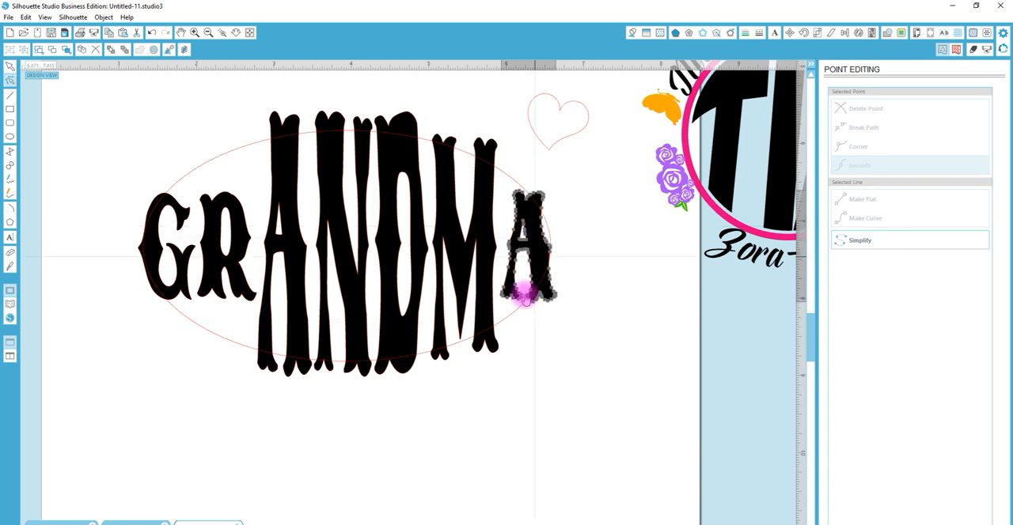
pyautogui.moveTo(508, 172); pyautogui.dragTo(518, 199)
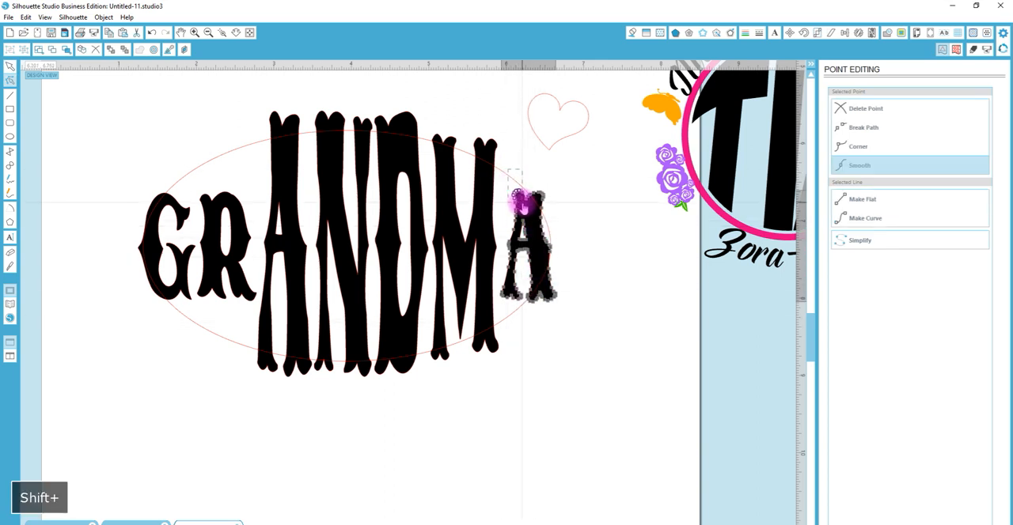
pyautogui.hotkey('shift', 'Up')
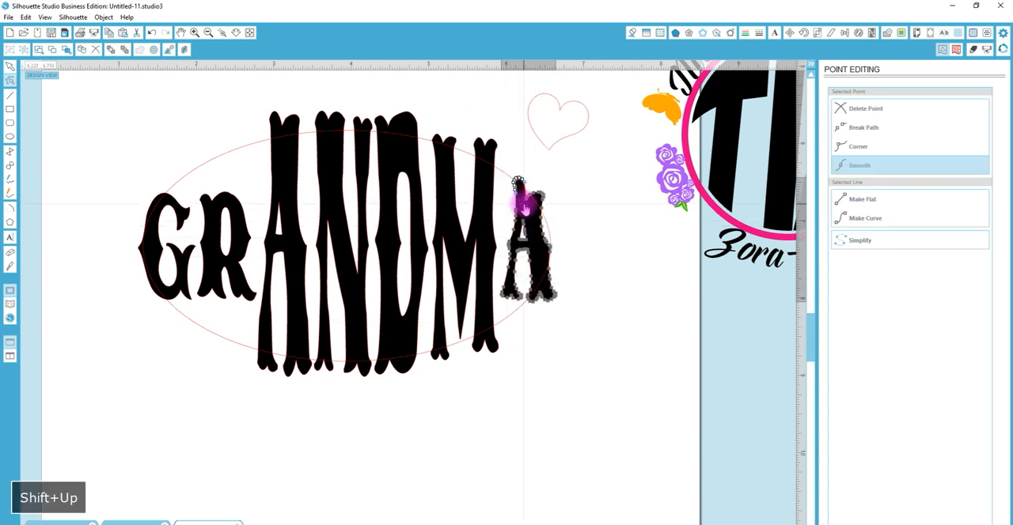
pyautogui.press('Left')
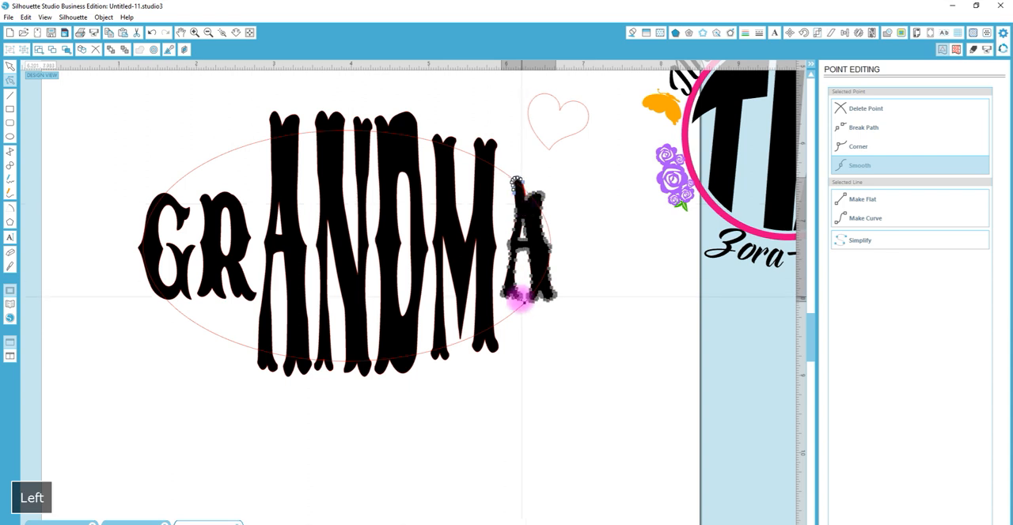
pyautogui.moveTo(523, 319); pyautogui.dragTo(500, 288)
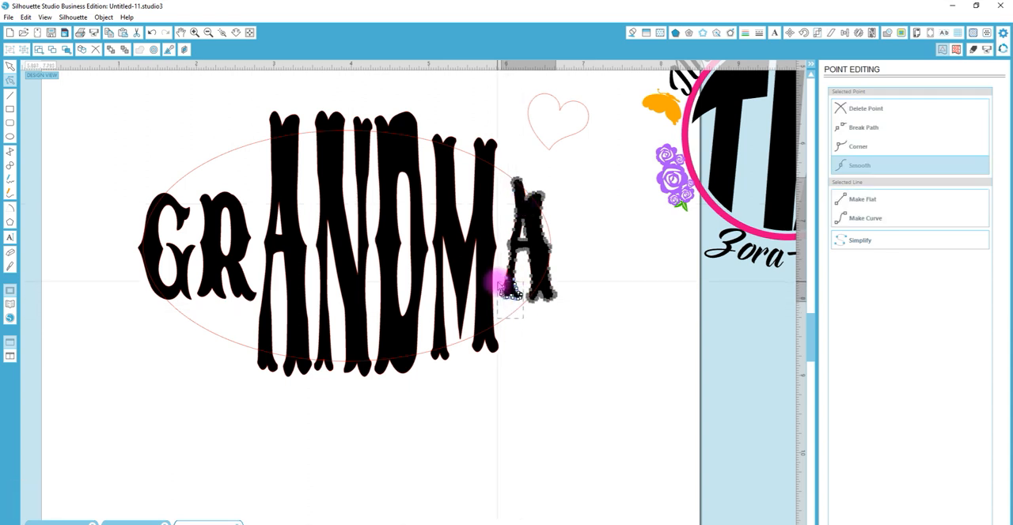
pyautogui.hotkey('shift', 'Down')
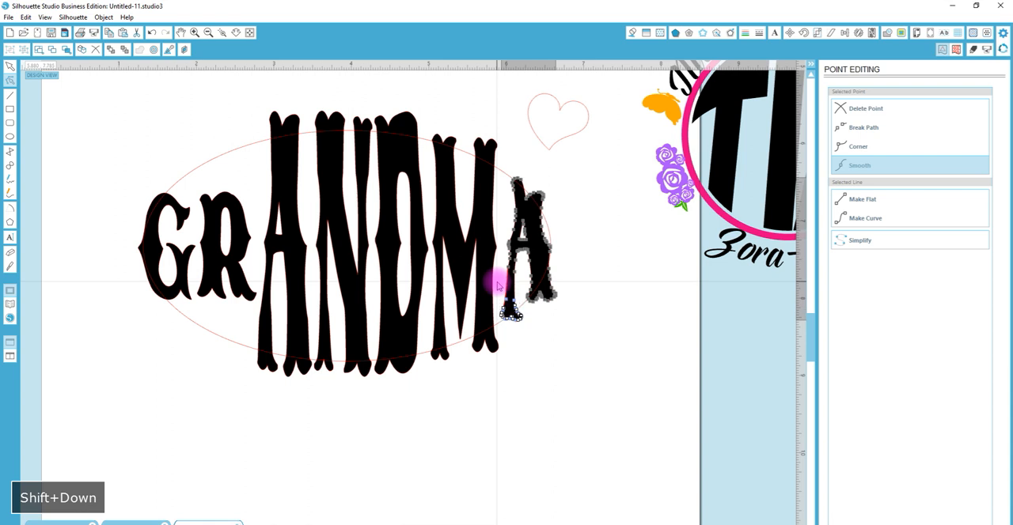
# Stretch the R vertically about its center, and move its upper points up past the ellipse
pyautogui.click(235, 231)
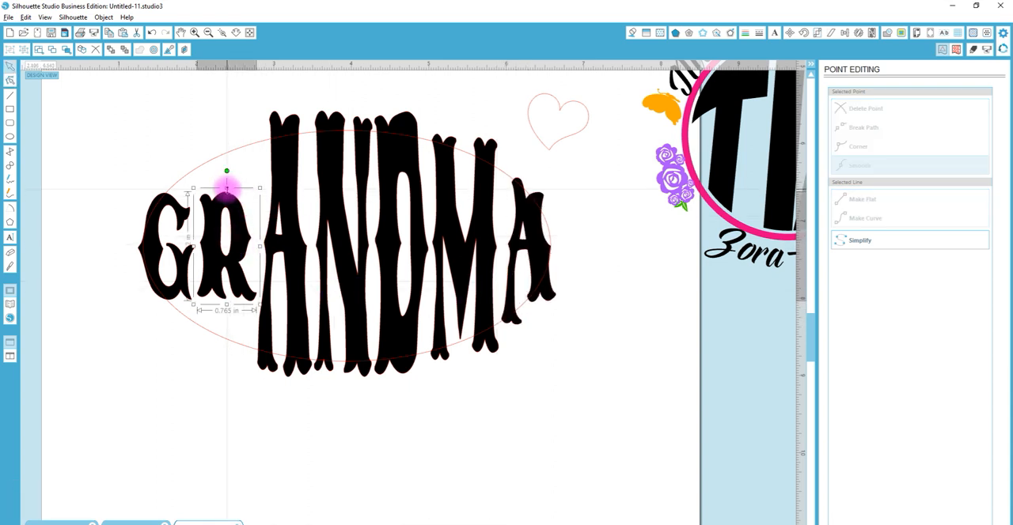
pyautogui.moveTo(227, 188); pyautogui.dragTo(254, 198)
pyautogui.doubleClick(229, 182)
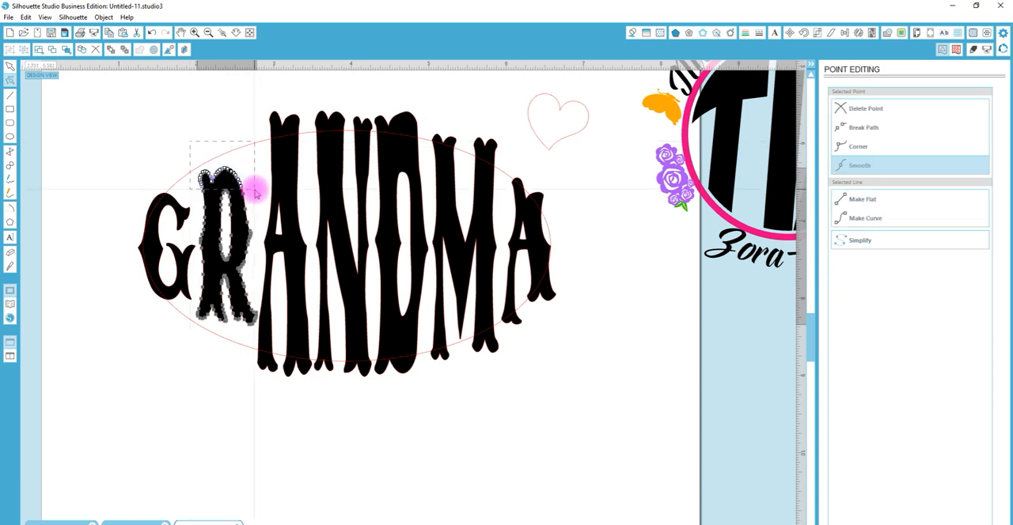
pyautogui.hotkey('shift', 'Up')
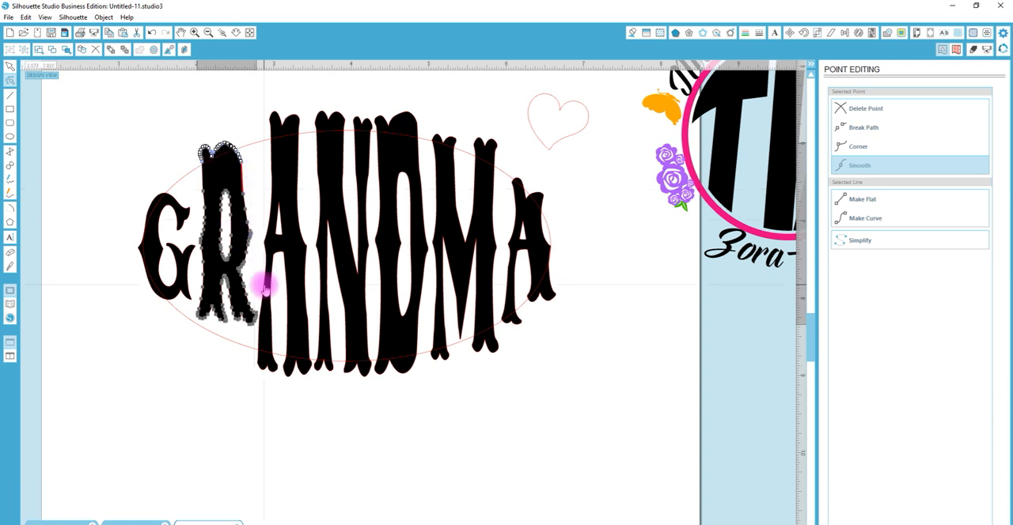
# Select the points of the R's two feet and move them down toward the ellipse's lower edge
pyautogui.moveTo(268, 383); pyautogui.dragTo(242, 350)
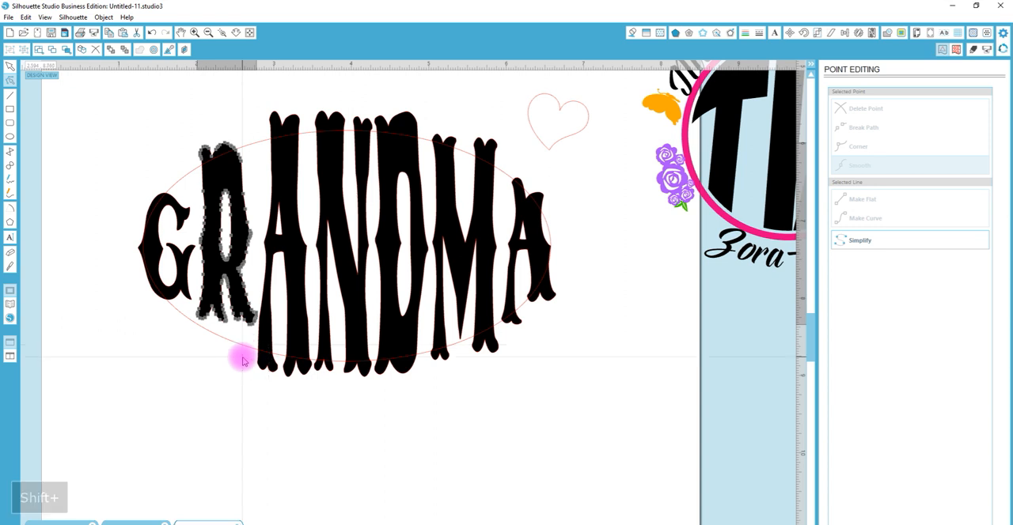
pyautogui.rightClick(279, 303)
pyautogui.moveTo(171, 346); pyautogui.dragTo(269, 303)
pyautogui.hotkey('shift', 'Down')
pyautogui.hotkey('shift', 'Down')
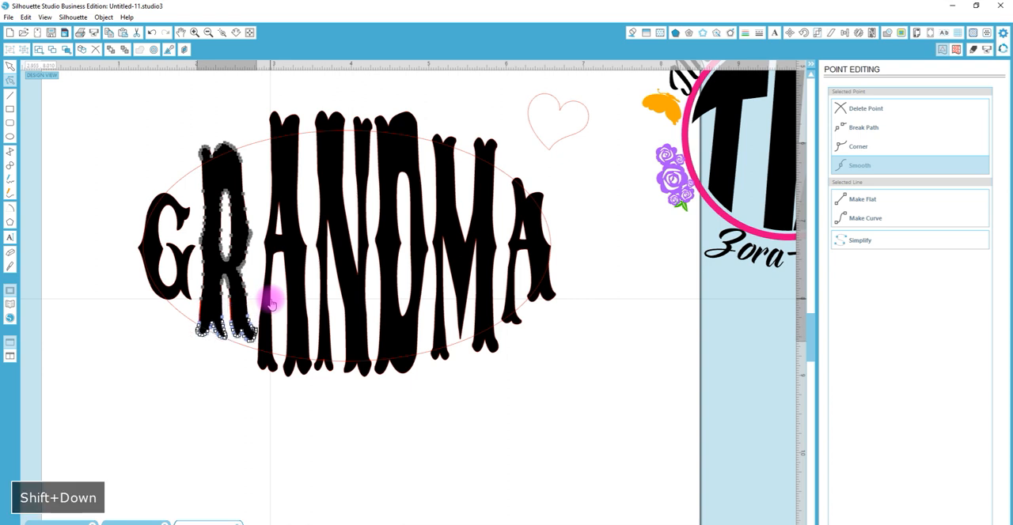
# Lower the R's feet past the ellipse, and resize the G vertically about its center to about 1.34 in high
pyautogui.hotkey('shift', 'Down')
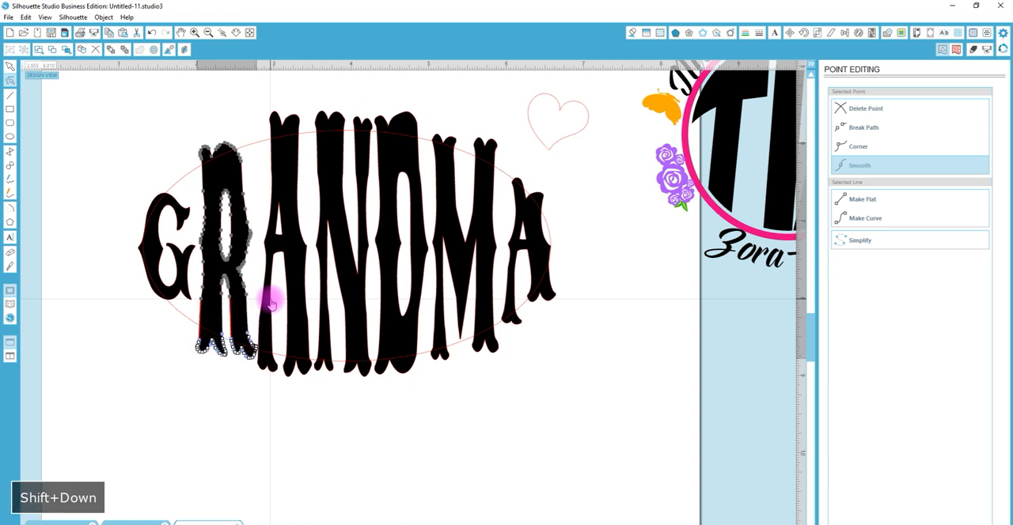
pyautogui.click(188, 287)
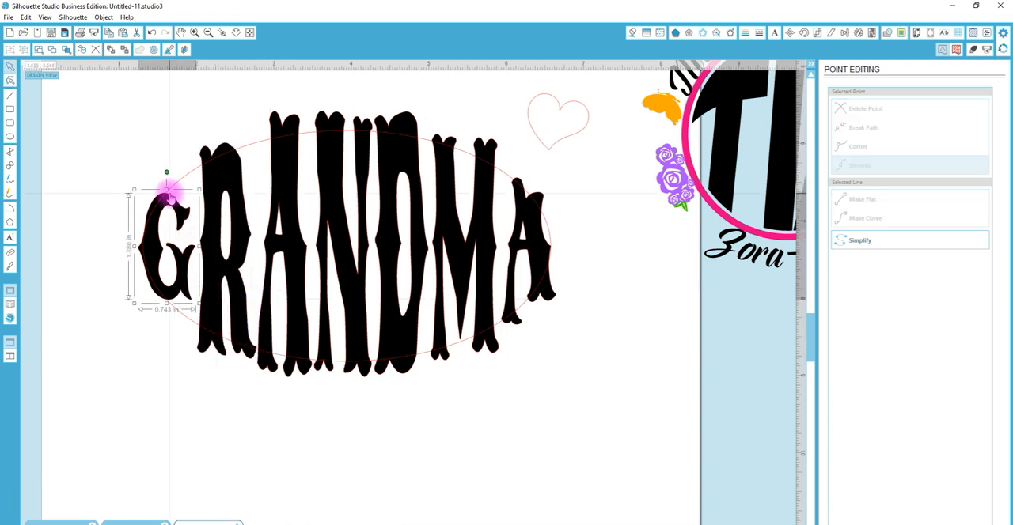
pyautogui.moveTo(166, 190)
pyautogui.mouseDown()
pyautogui.moveTo(167, 171)
pyautogui.moveTo(167, 185)
pyautogui.mouseUp()
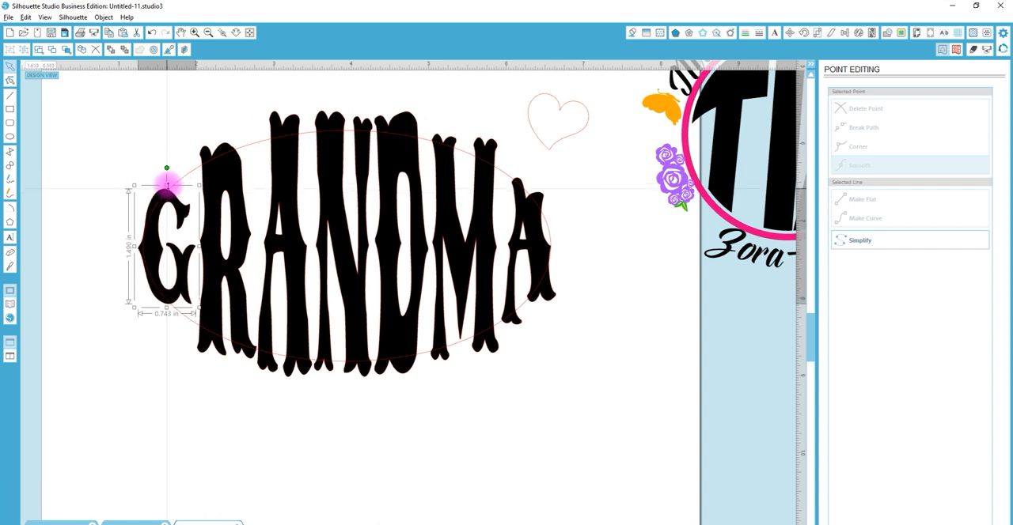
pyautogui.moveTo(167, 185)
pyautogui.mouseDown()
pyautogui.moveTo(165, 155)
pyautogui.moveTo(166, 168)
pyautogui.mouseUp()
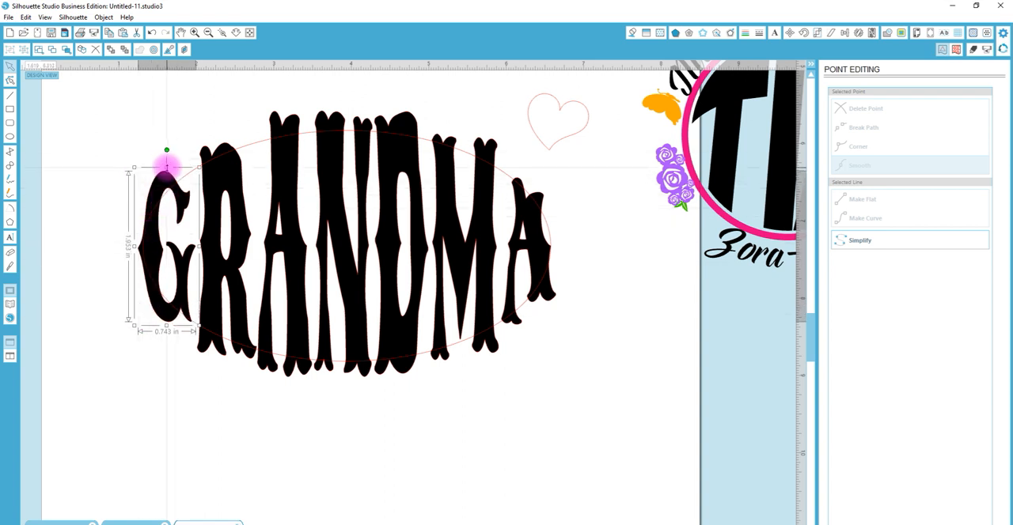
pyautogui.moveTo(167, 168); pyautogui.dragTo(167, 192)
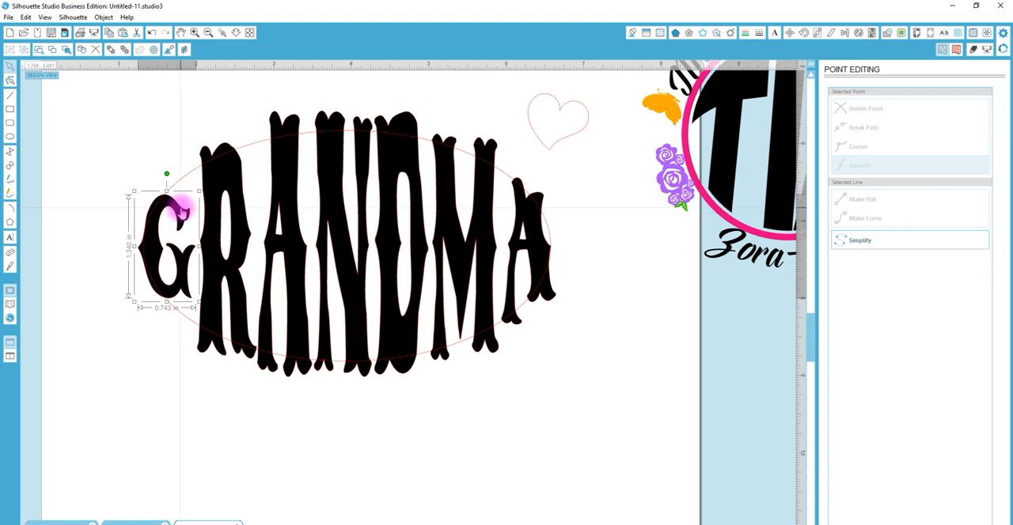
# Raise the points of the G's upper-right tip past the ellipse, and lift its adjacent top-curve points to meet the ellipse
pyautogui.doubleClick(180, 208)
pyautogui.moveTo(143, 167); pyautogui.dragTo(199, 206)
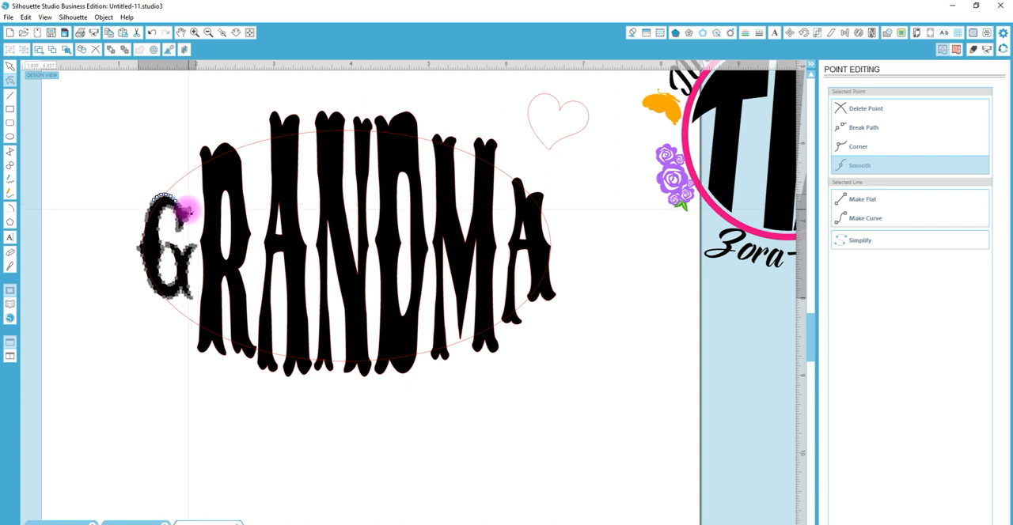
pyautogui.click(224, 32)
pyautogui.moveTo(144, 176); pyautogui.dragTo(375, 388)
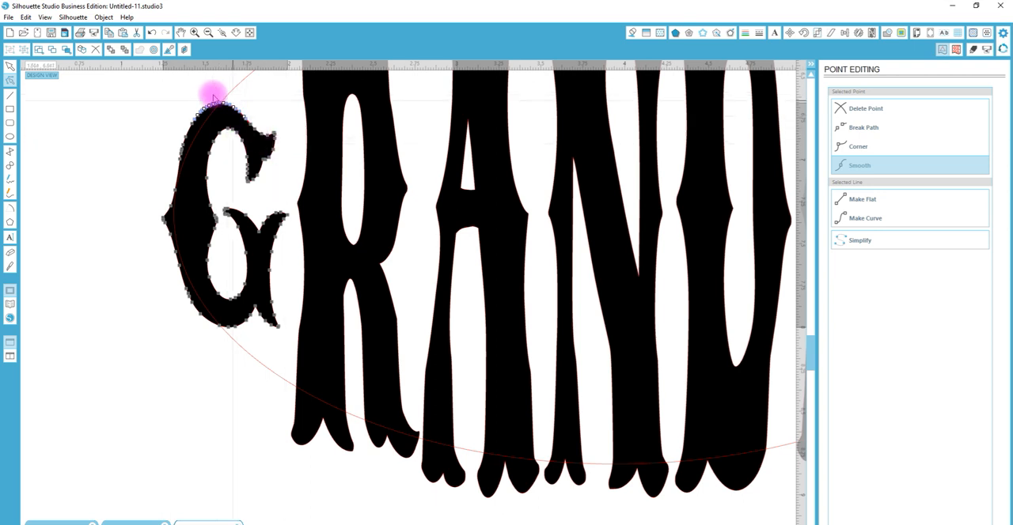
pyautogui.click(251, 100)
pyautogui.doubleClick(222, 113)
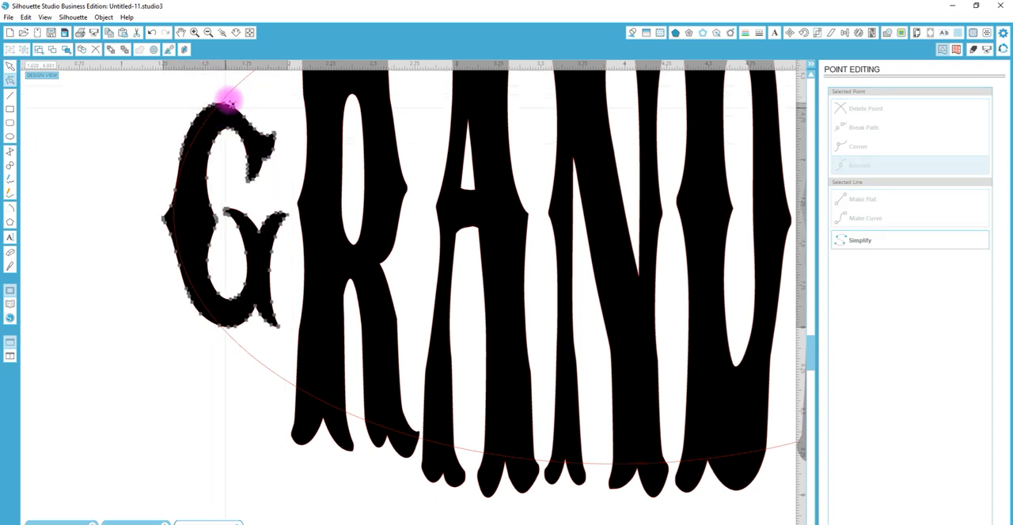
pyautogui.moveTo(292, 146); pyautogui.dragTo(244, 78)
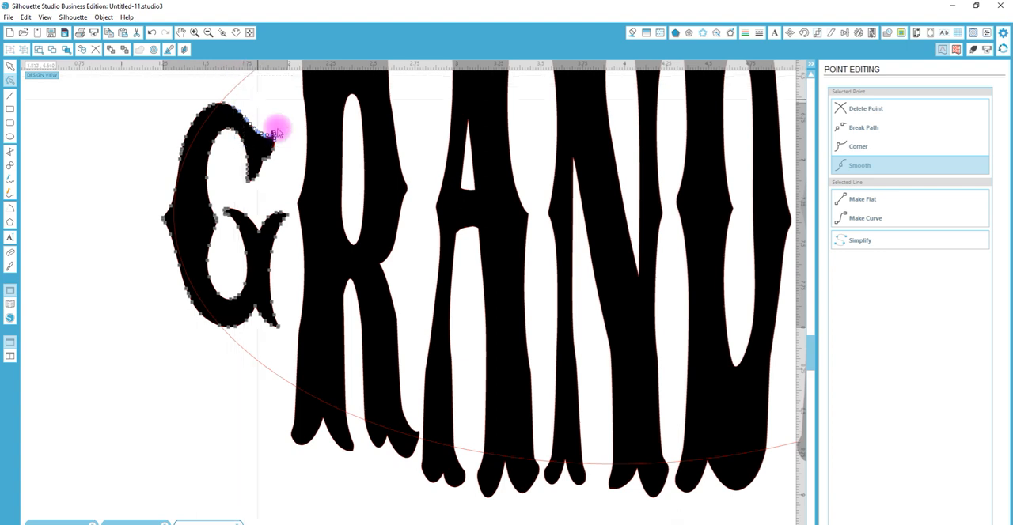
pyautogui.moveTo(289, 143); pyautogui.dragTo(245, 80)
pyautogui.press('Up')
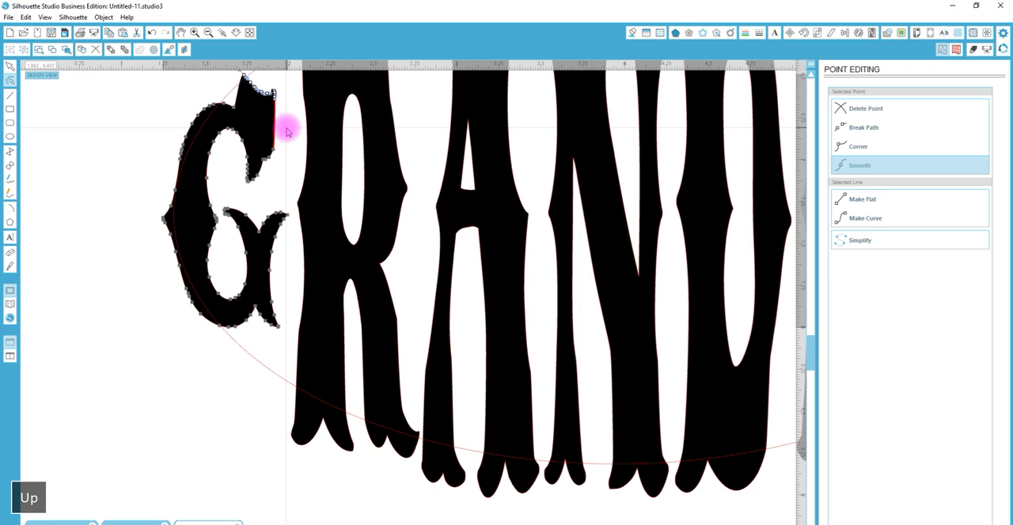
pyautogui.hotkey('shift', 'Up')
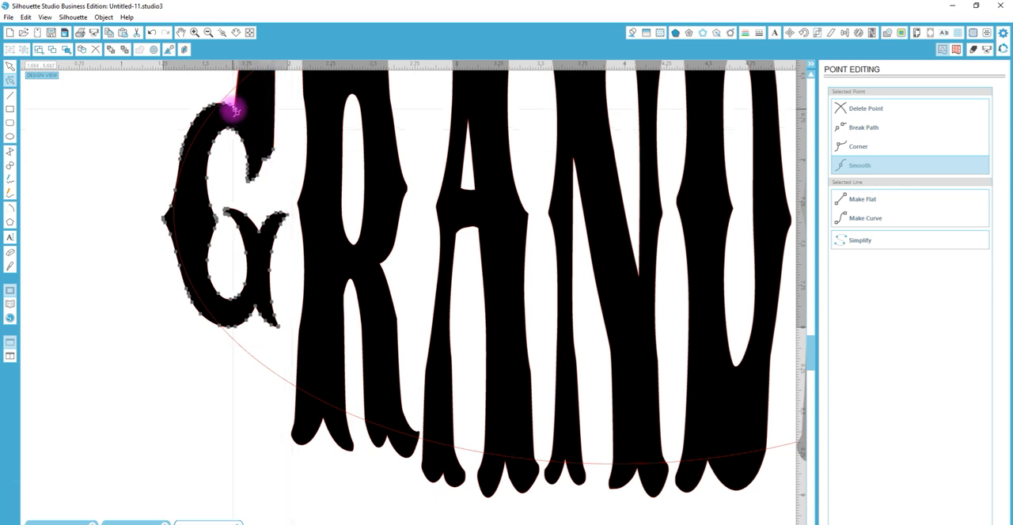
pyautogui.hotkey('shift', 'Up')
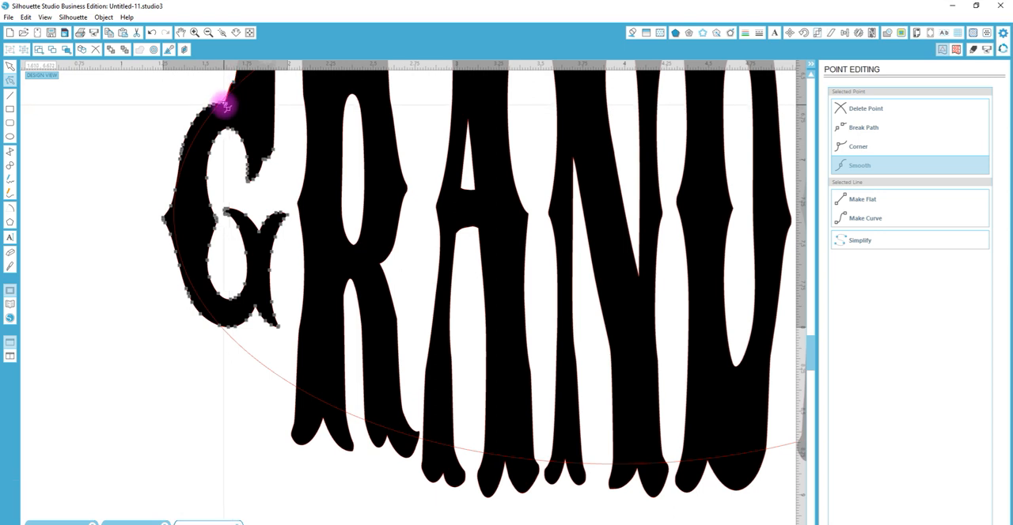
pyautogui.hotkey('shift', 'Up')
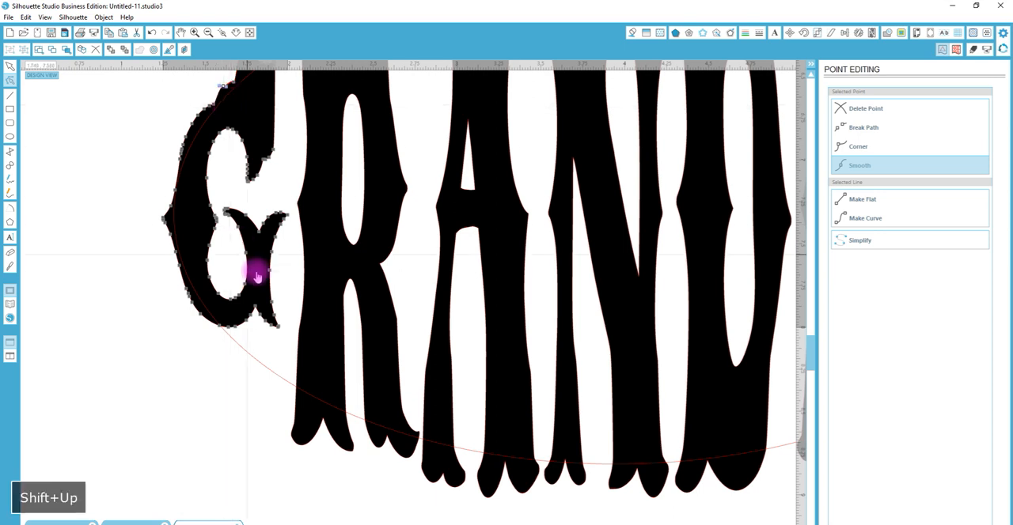
# Select the points of the G's lower-right foot and move them down toward the ellipse
pyautogui.click(273, 330)
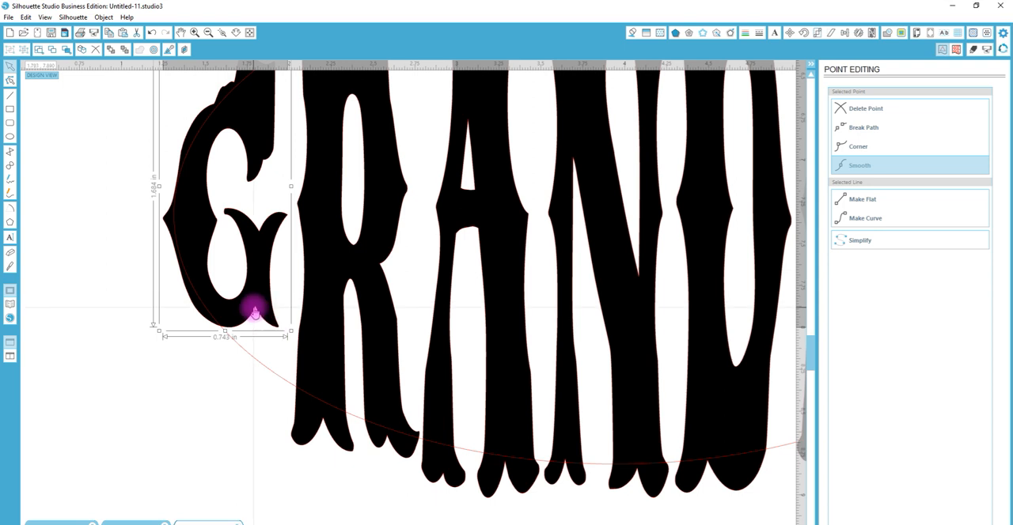
pyautogui.doubleClick(254, 309)
pyautogui.moveTo(290, 361); pyautogui.dragTo(239, 304)
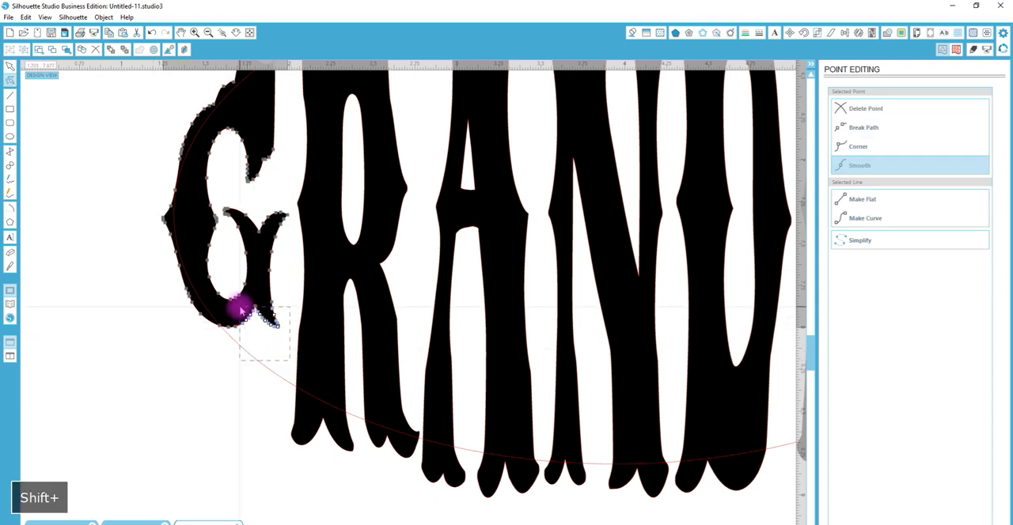
pyautogui.hotkey('shift', 'Down')
pyautogui.hotkey('shift', 'Down')
pyautogui.hotkey('shift', 'Down')
pyautogui.hotkey('shift', 'Down')
pyautogui.hotkey('shift', 'Down')
pyautogui.hotkey('shift', 'Down')
pyautogui.hotkey('shift', 'Down')
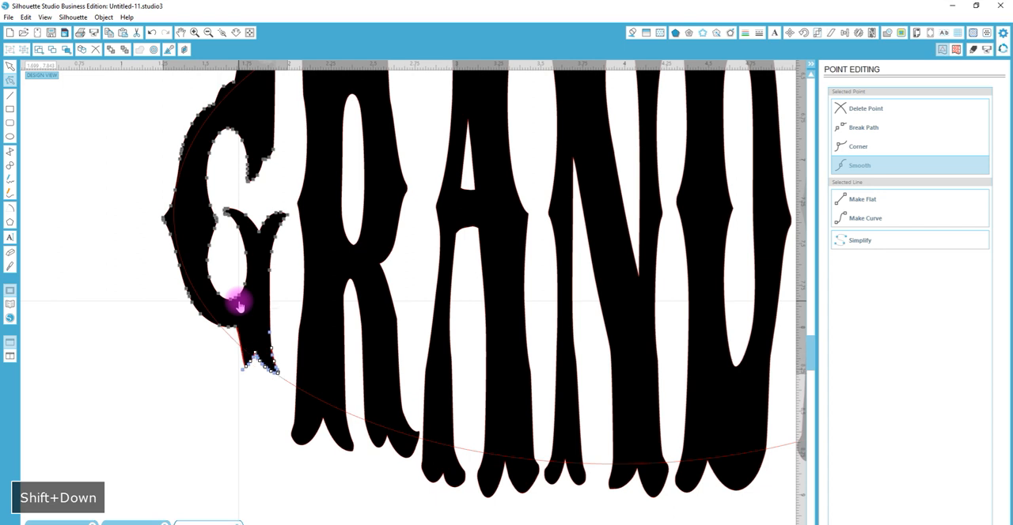
pyautogui.hotkey('shift', 'Up')
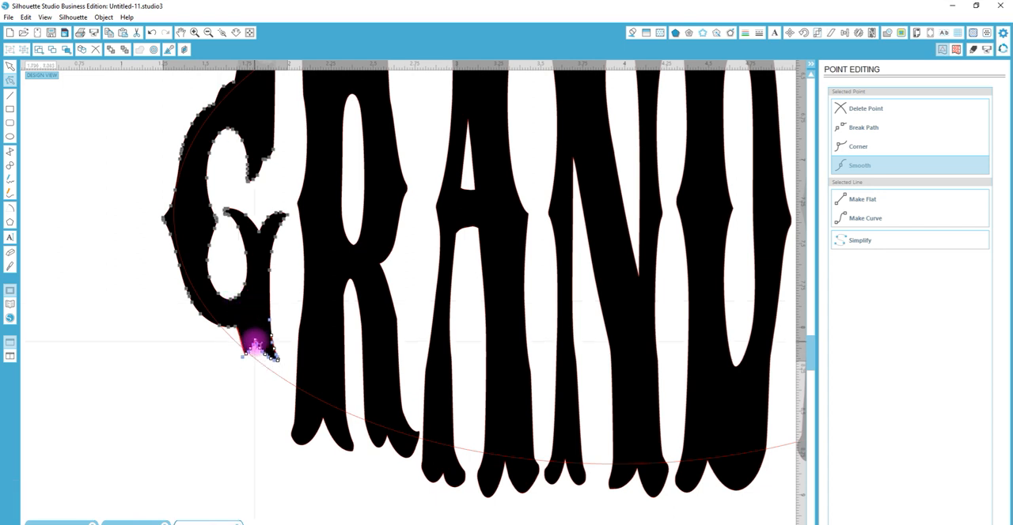
# Move only the points of the G foot's right tip further down and slightly right, past the ellipse
pyautogui.click(254, 388)
pyautogui.click(269, 355)
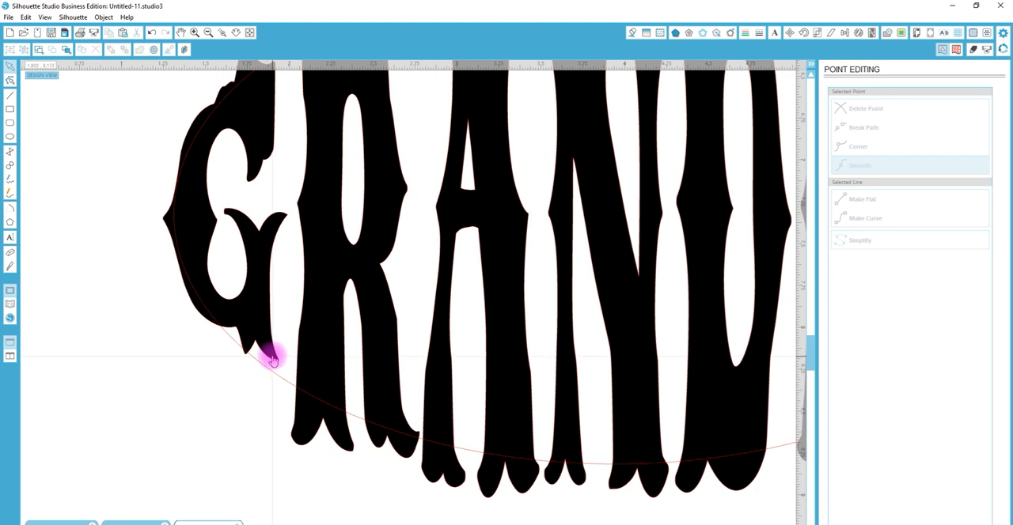
pyautogui.doubleClick(270, 355)
pyautogui.moveTo(296, 370); pyautogui.dragTo(256, 343)
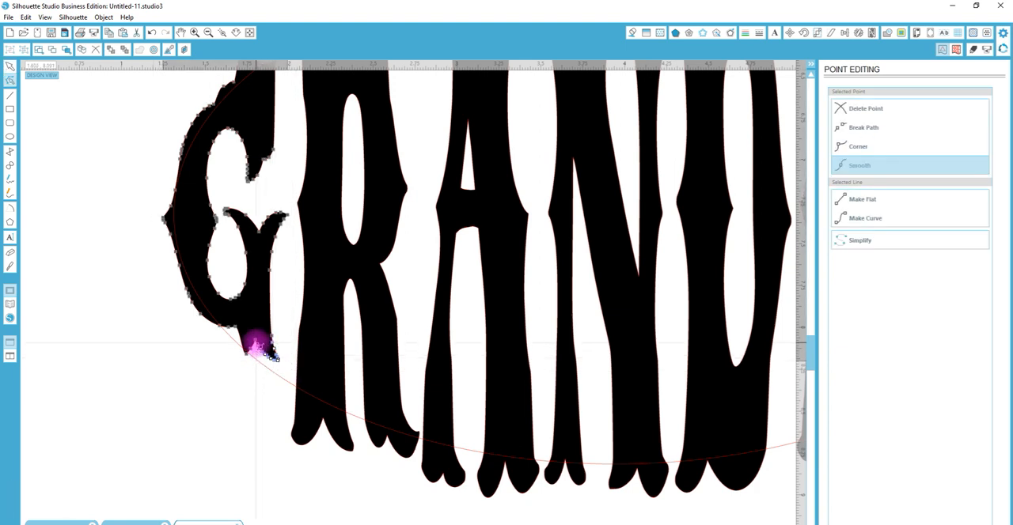
pyautogui.hotkey('shift', 'Down')
pyautogui.press('Right')
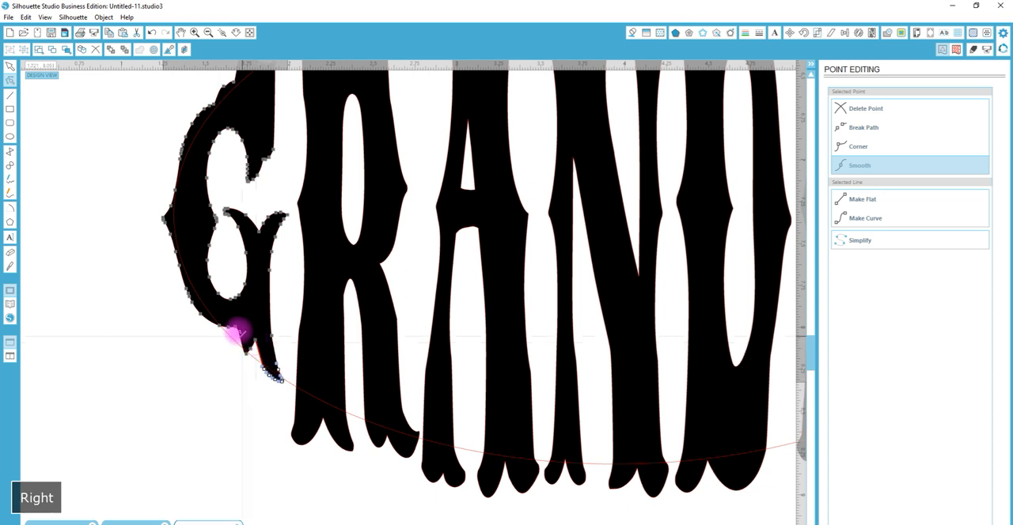
# Pull the points of the G's bottom curve down and left past the ellipse
pyautogui.moveTo(207, 316); pyautogui.dragTo(208, 373)
pyautogui.hotkey('ctrl', 'z')
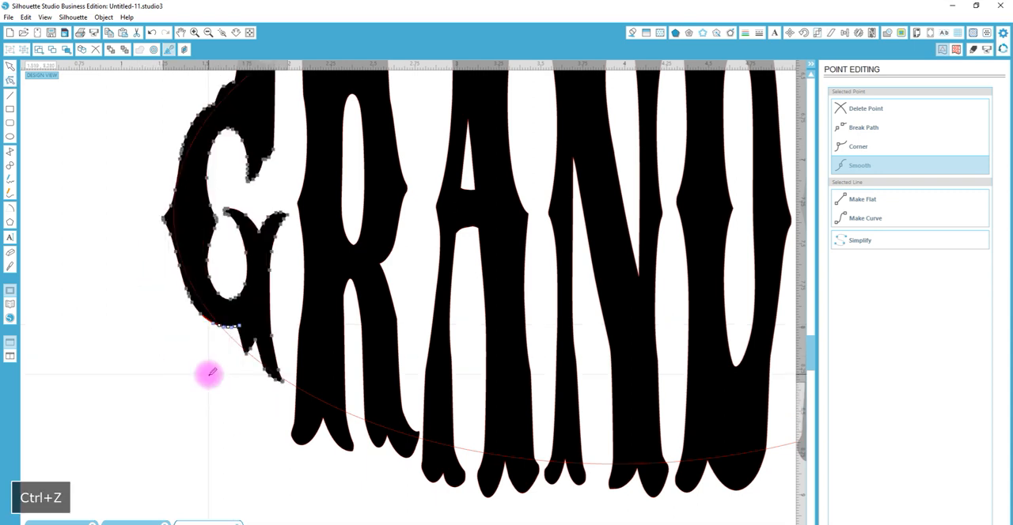
pyautogui.moveTo(226, 332); pyautogui.dragTo(205, 361)
# Try to crop all the GRANDMA letters to the ellipse
pyautogui.click(239, 33)
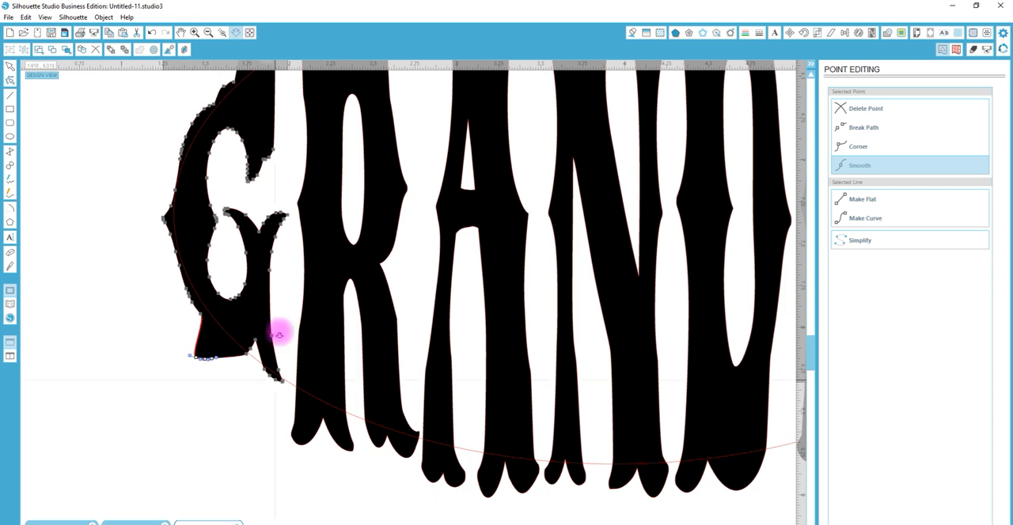
pyautogui.click(601, 362)
pyautogui.click(346, 262)
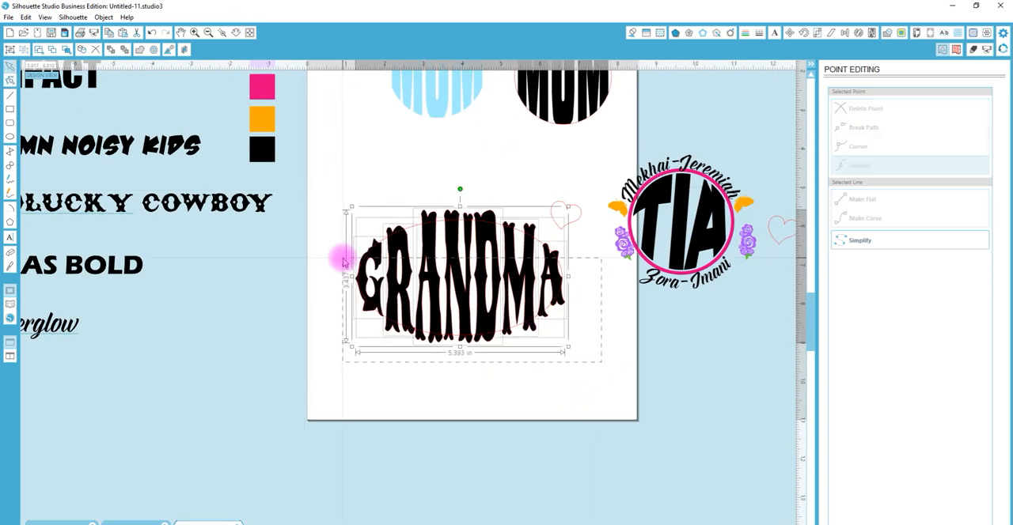
pyautogui.click(886, 33)
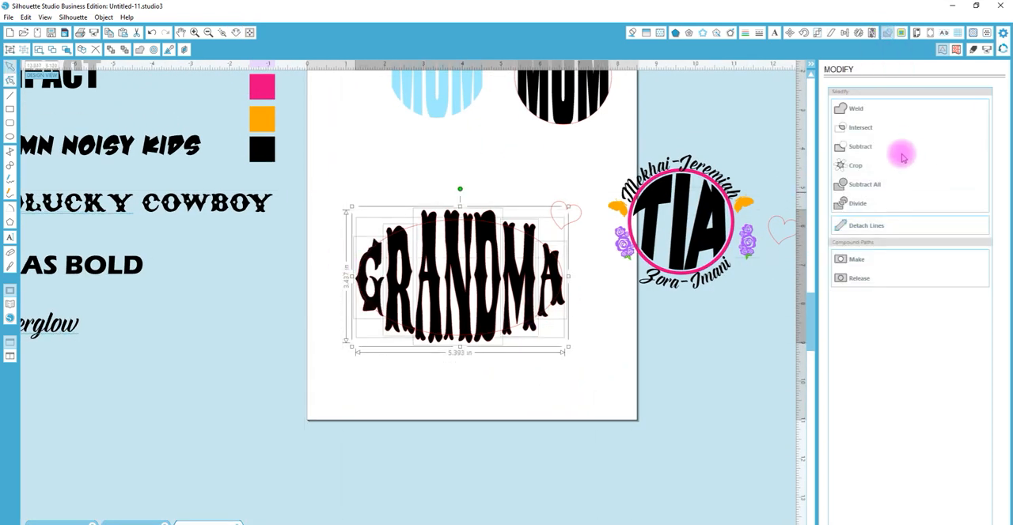
pyautogui.click(855, 166)
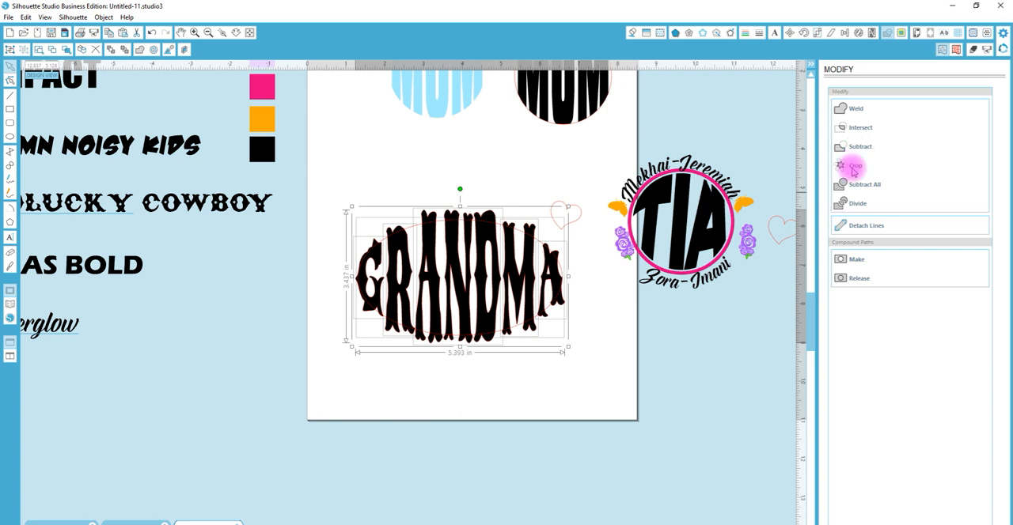
# Check the cropped letters individually, and undo the crop of GRANDMA
pyautogui.click(575, 359)
pyautogui.click(550, 287)
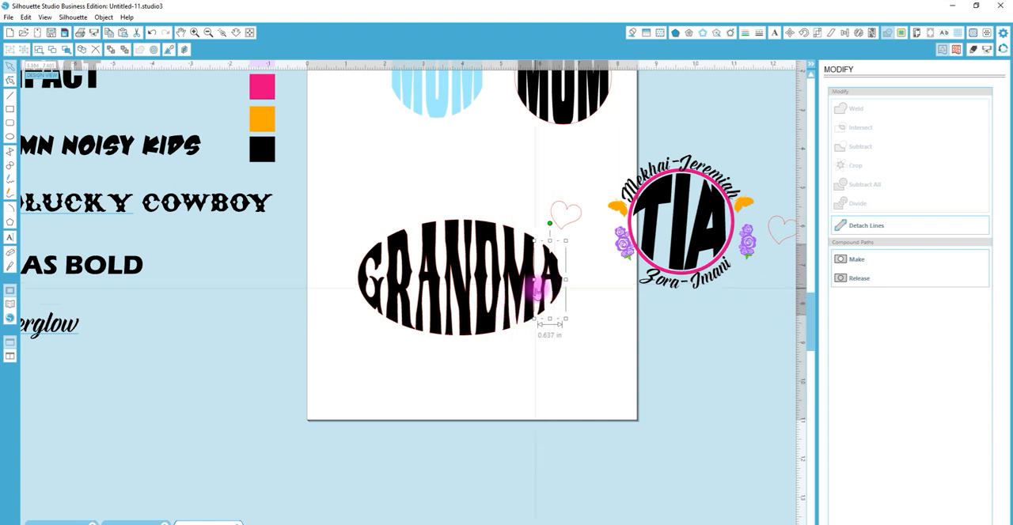
pyautogui.keyDown('shift'); pyautogui.click(483, 328); pyautogui.keyUp('shift')
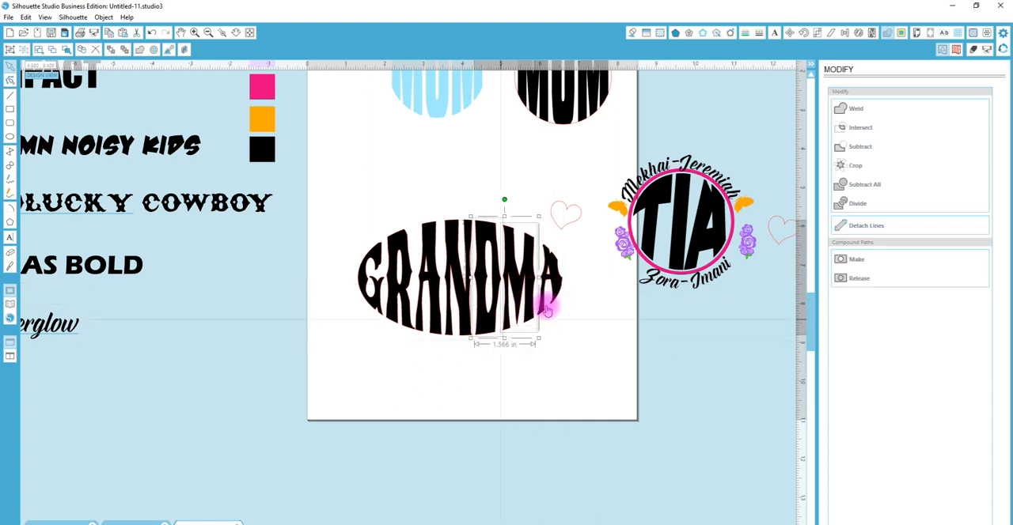
pyautogui.click(577, 307)
pyautogui.hotkey('ctrl', 'z')
pyautogui.hotkey('ctrl', 'z')
pyautogui.hotkey('ctrl', 'z')
pyautogui.hotkey('ctrl', 'z')
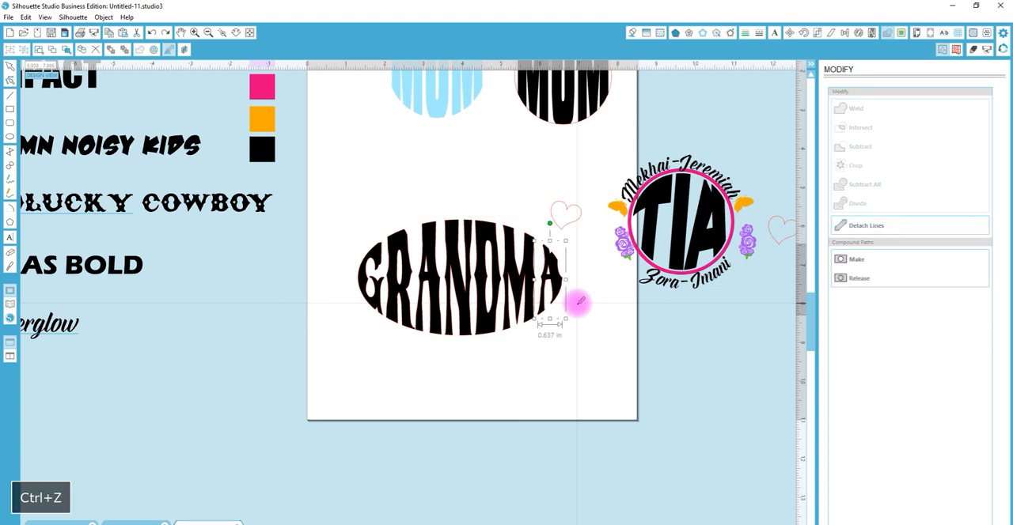
pyautogui.hotkey('ctrl', 'z')
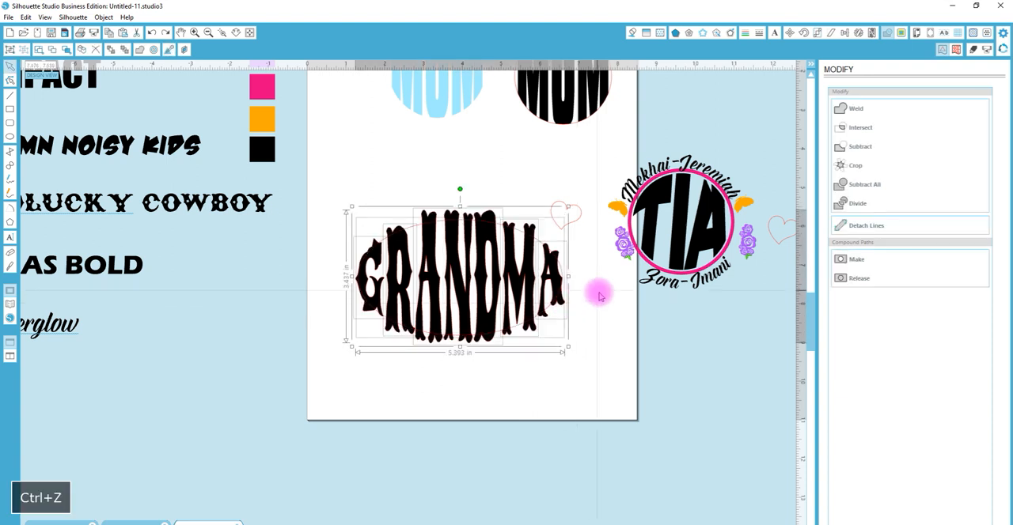
# Place a backup copy of the uncropped GRANDMA letters and their ellipse below the original
pyautogui.click(600, 292)
pyautogui.click(543, 248)
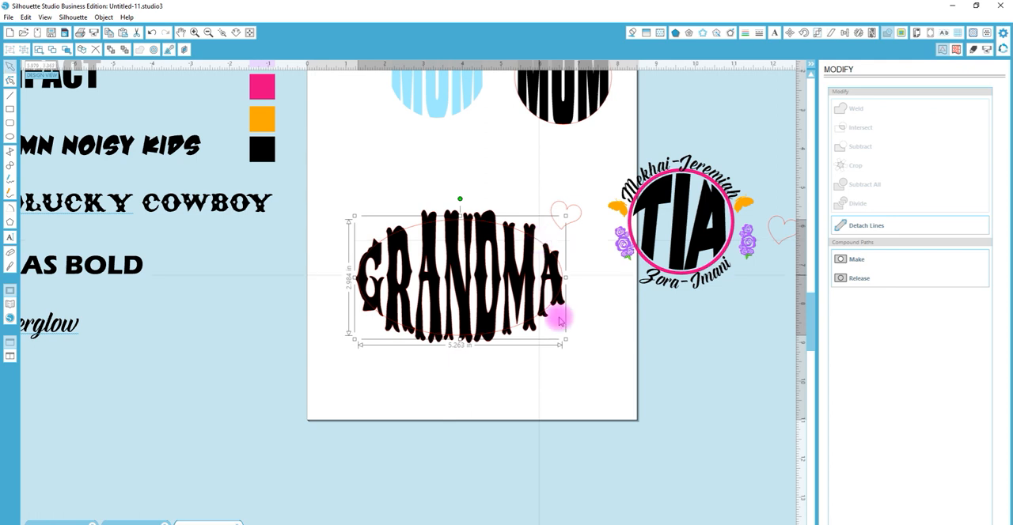
pyautogui.moveTo(587, 377); pyautogui.dragTo(340, 236)
pyautogui.click(453, 240)
pyautogui.moveTo(453, 240); pyautogui.dragTo(463, 409)
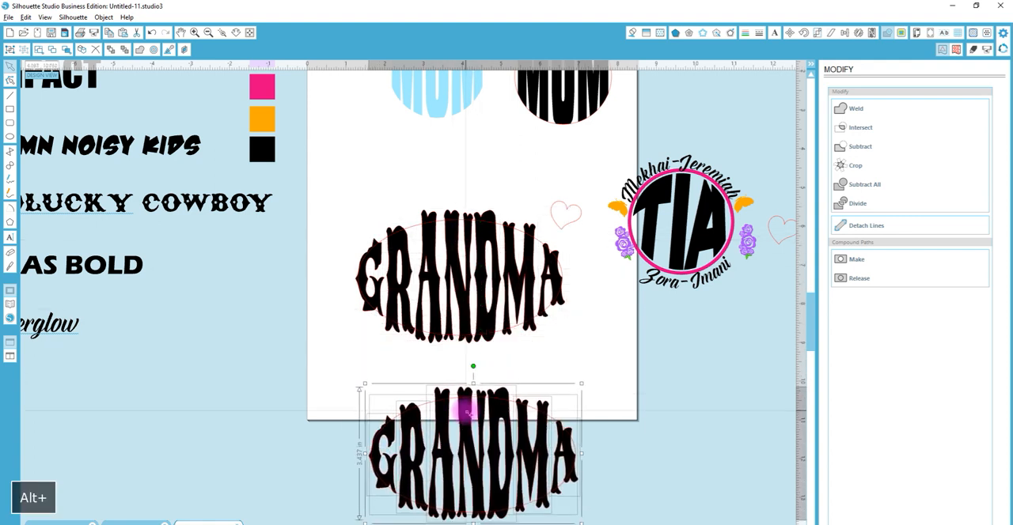
# Crop the upper GRANDMA letters to their ellipse and group the cropped pieces
pyautogui.click(595, 327)
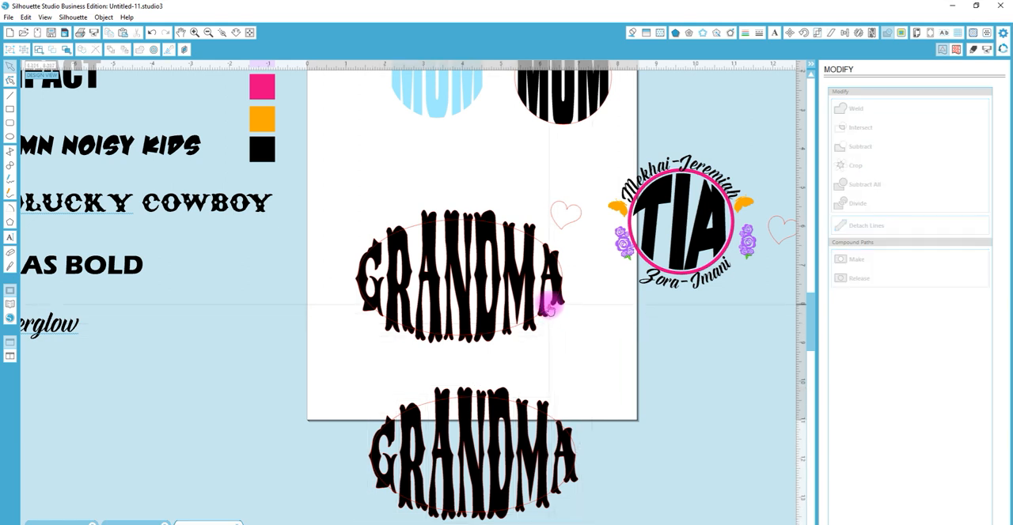
pyautogui.click(549, 307)
pyautogui.hotkey('ctrl', 'c')
pyautogui.moveTo(579, 324); pyautogui.dragTo(348, 235)
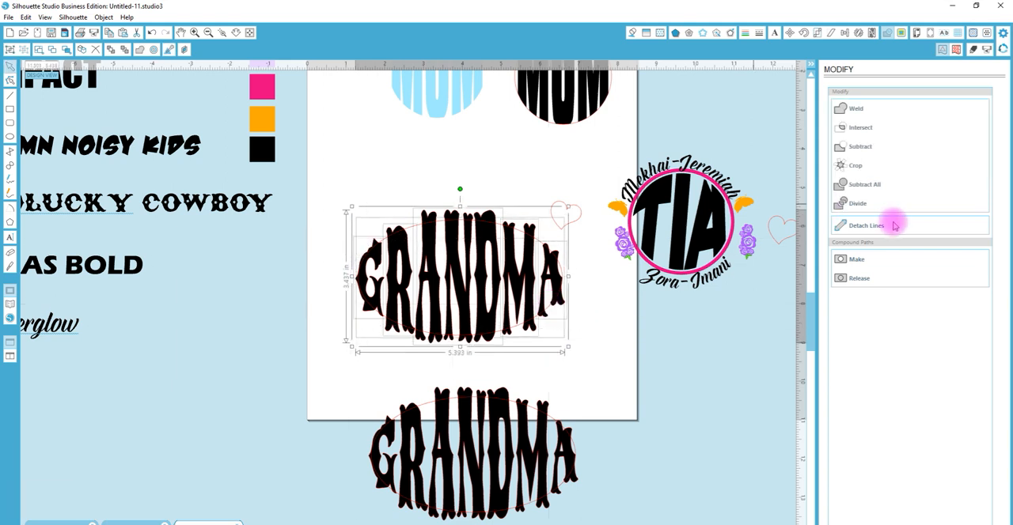
pyautogui.click(851, 166)
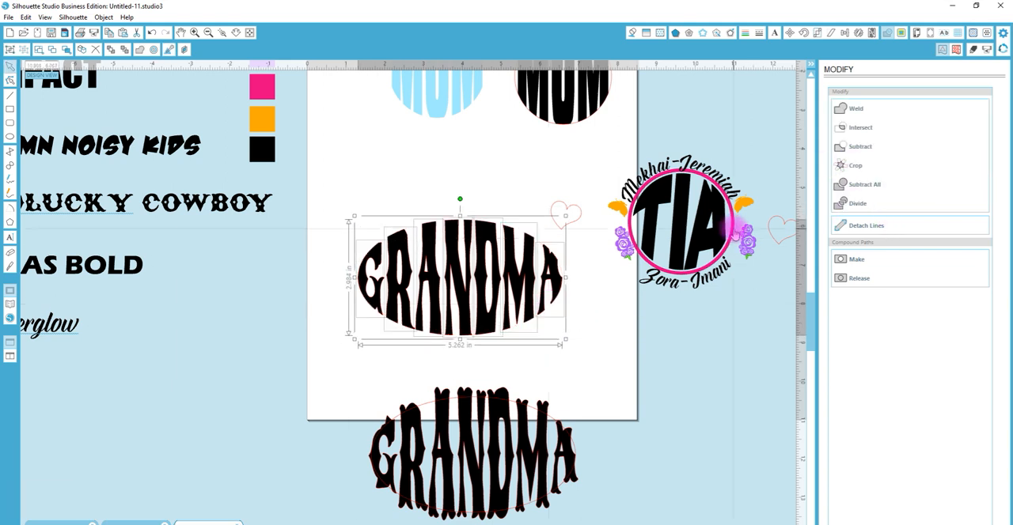
pyautogui.hotkey('ctrl', 'g')
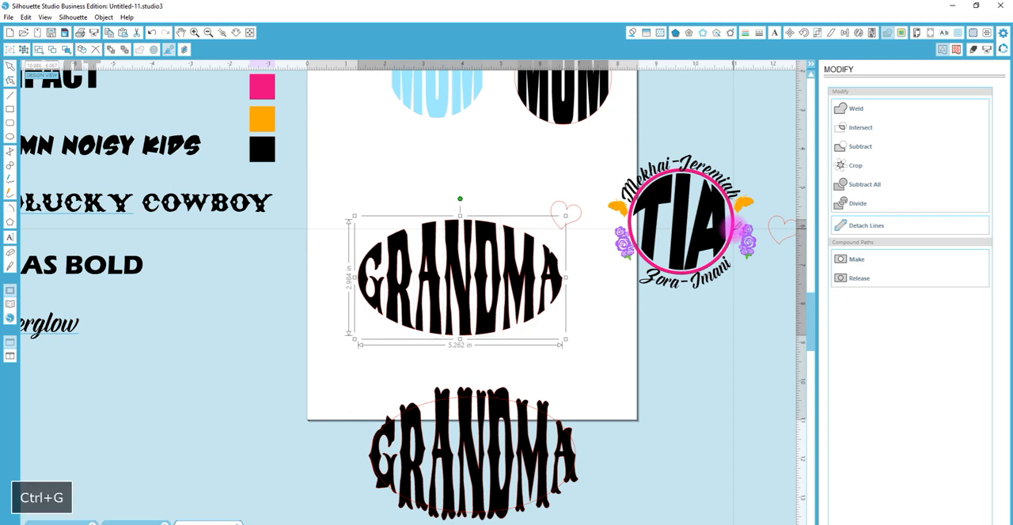
# Fill the cropped GRANDMA letters with the teal from the color swatches
pyautogui.hotkey('ctrl', 'f')
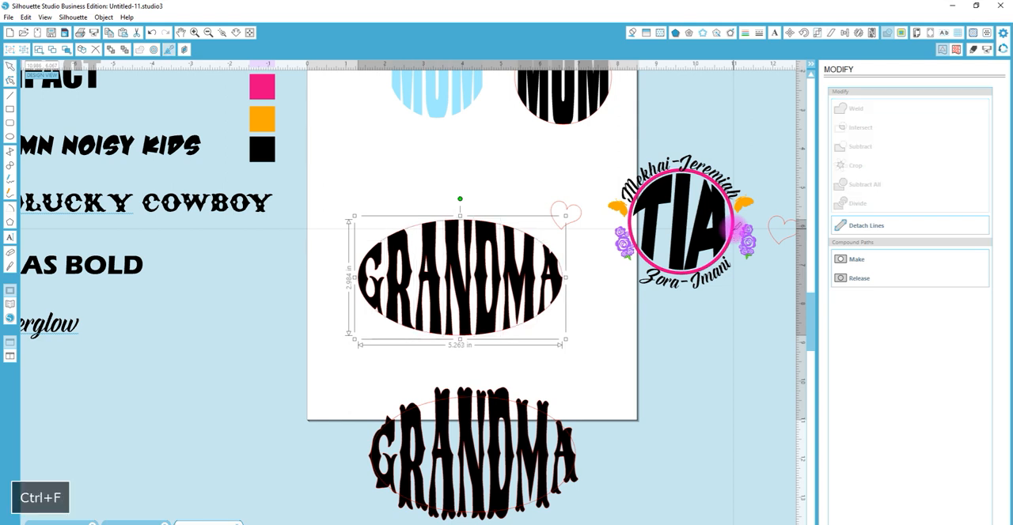
pyautogui.click(453, 273)
pyautogui.moveTo(809, 311); pyautogui.dragTo(814, 287)
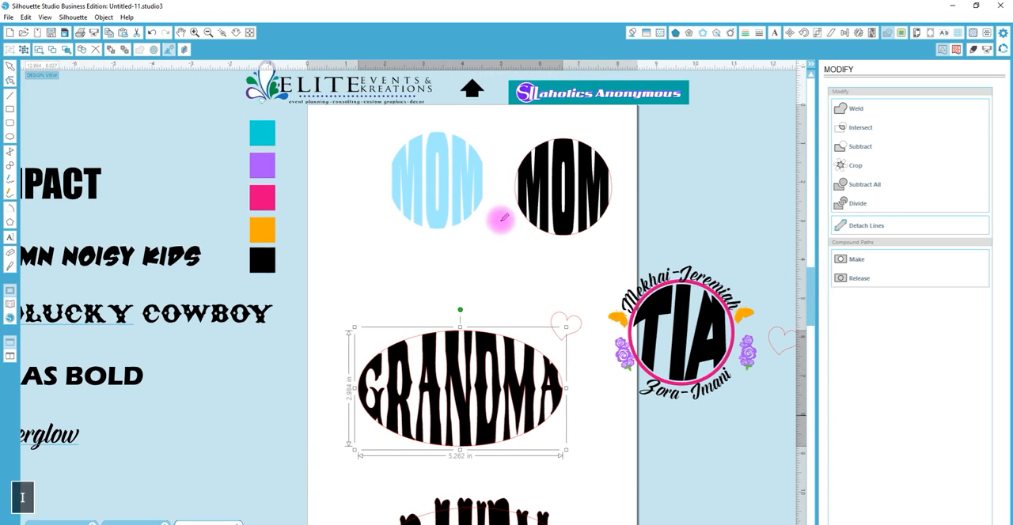
pyautogui.click(264, 135)
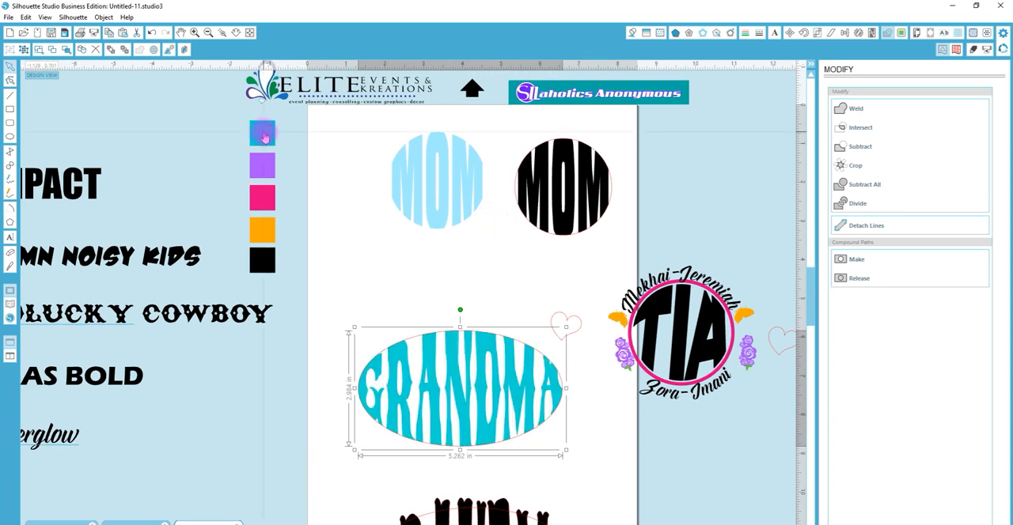
# Create a round 0.125 in offset around the ellipse enclosing the GRANDMA letters
pyautogui.click(543, 356)
pyautogui.click(543, 356)
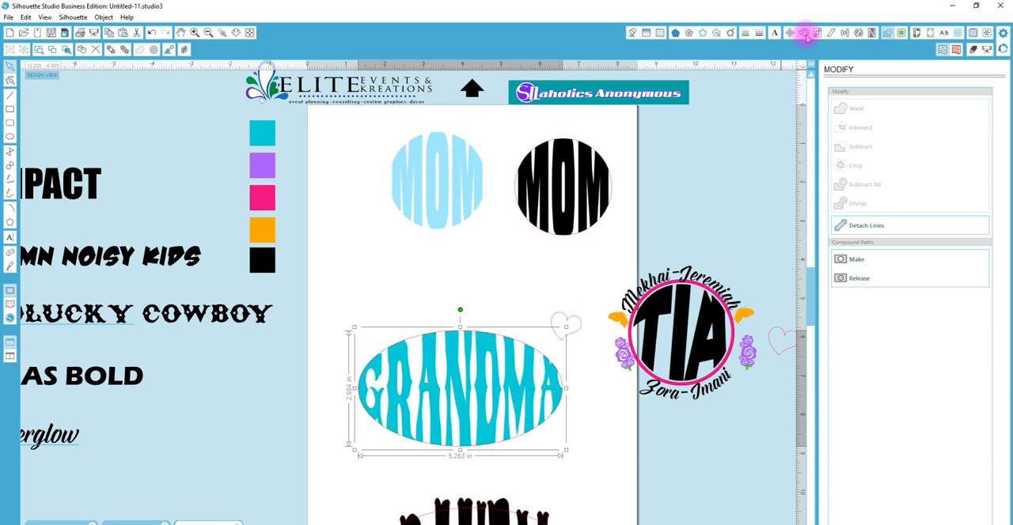
pyautogui.click(716, 33)
pyautogui.click(731, 33)
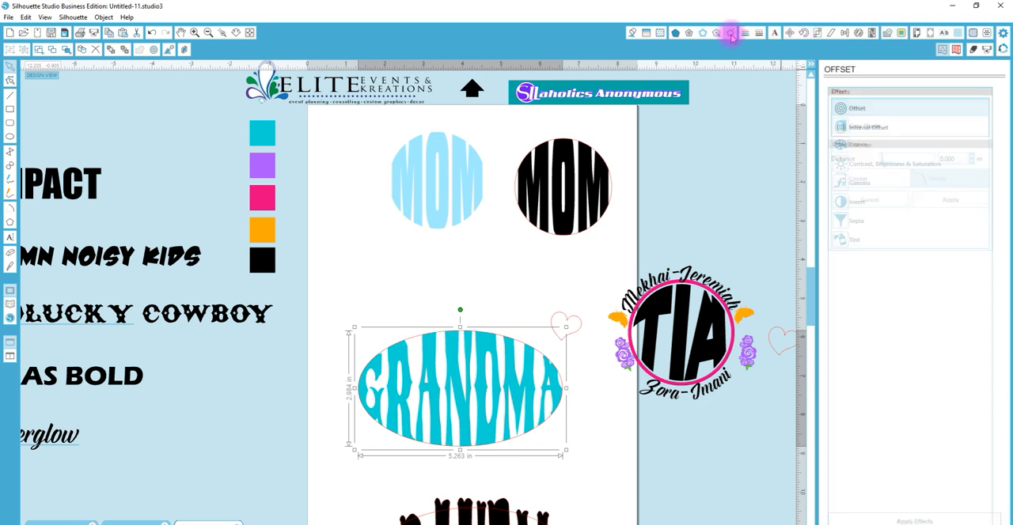
pyautogui.click(840, 107)
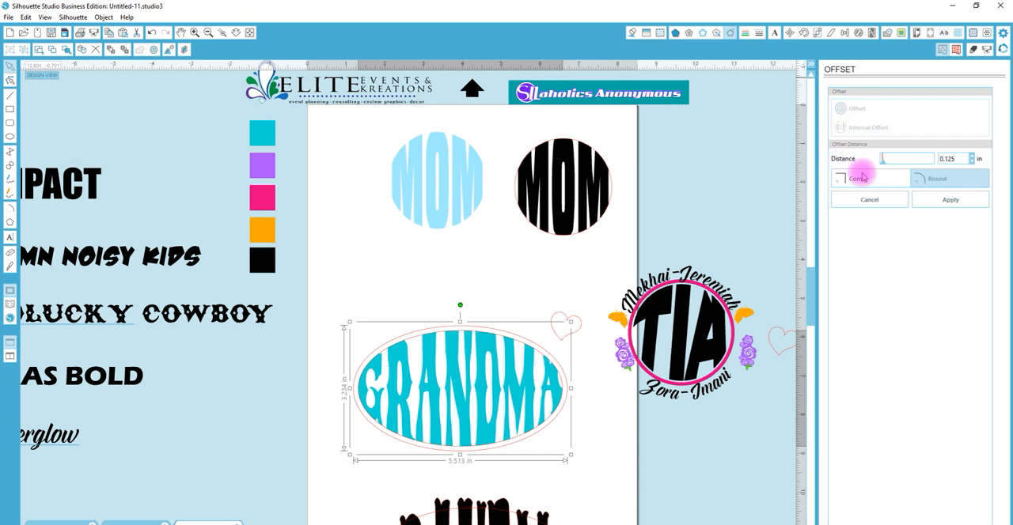
pyautogui.click(950, 199)
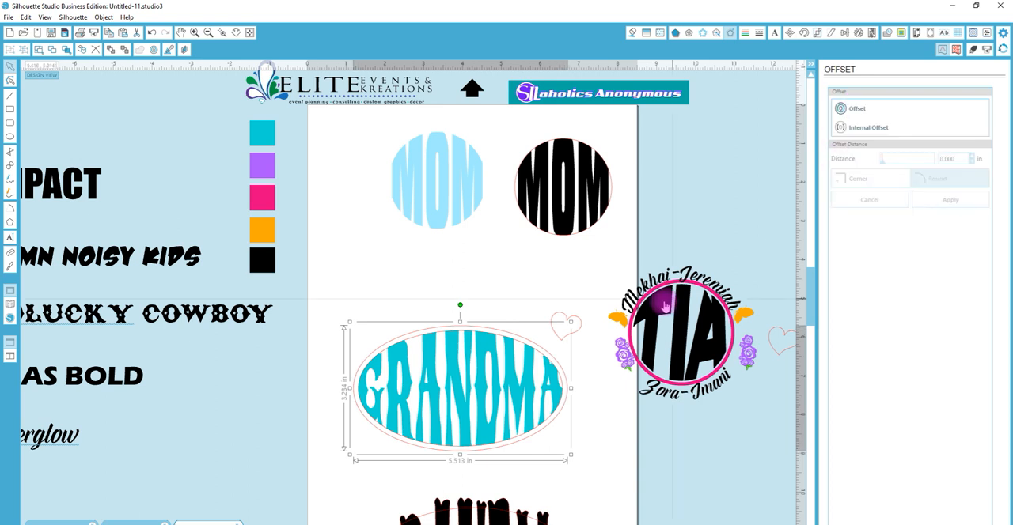
# Create a second round offset of 0.040 in from the original GRANDMA ellipse
pyautogui.click(505, 340)
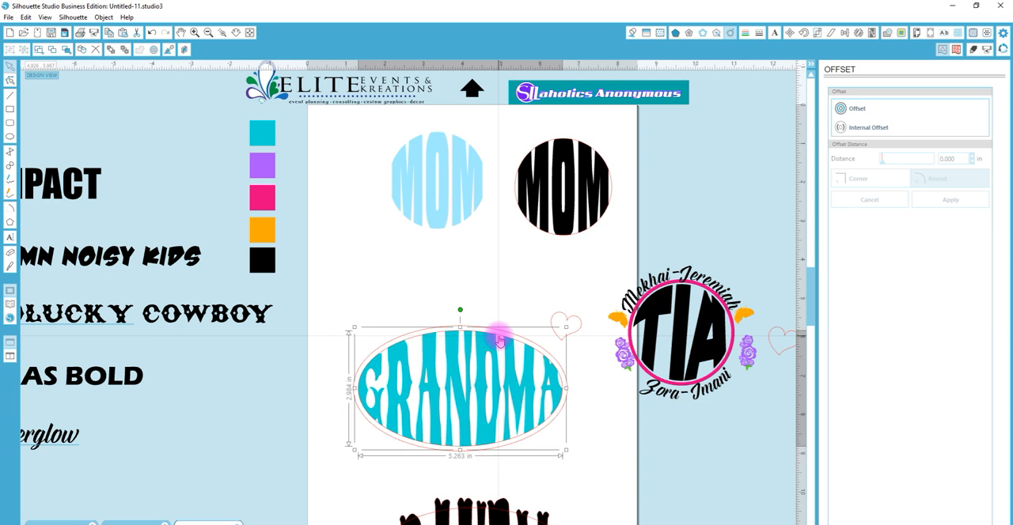
pyautogui.click(855, 110)
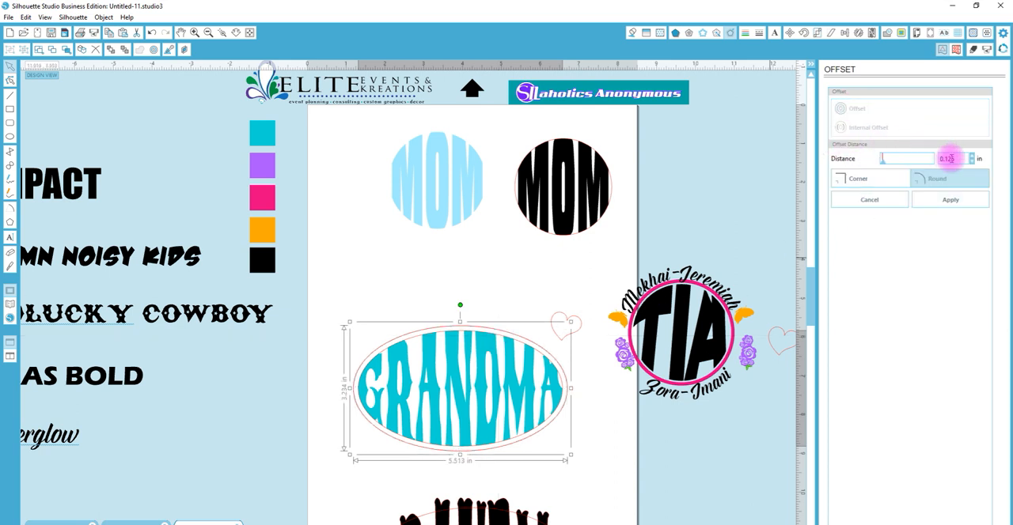
pyautogui.write('.04')
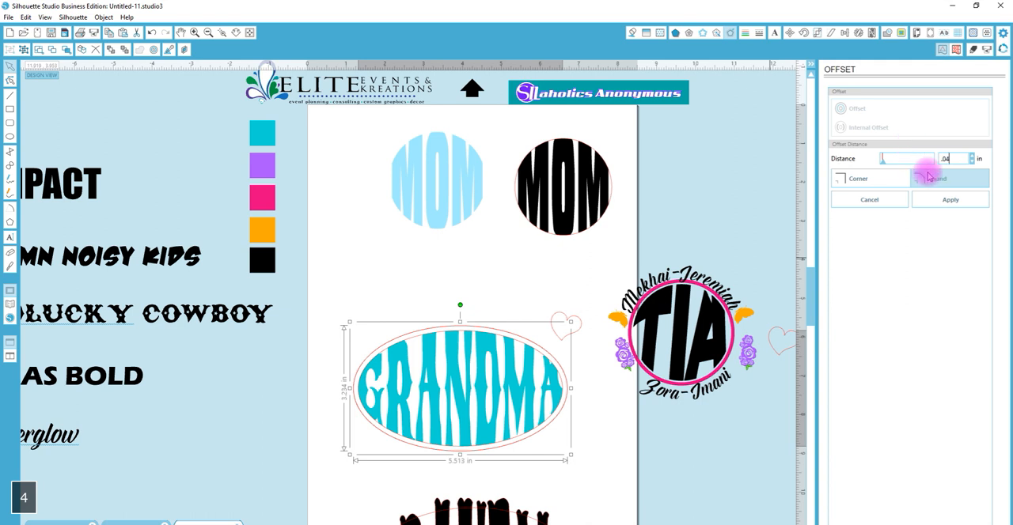
pyautogui.press('Return')
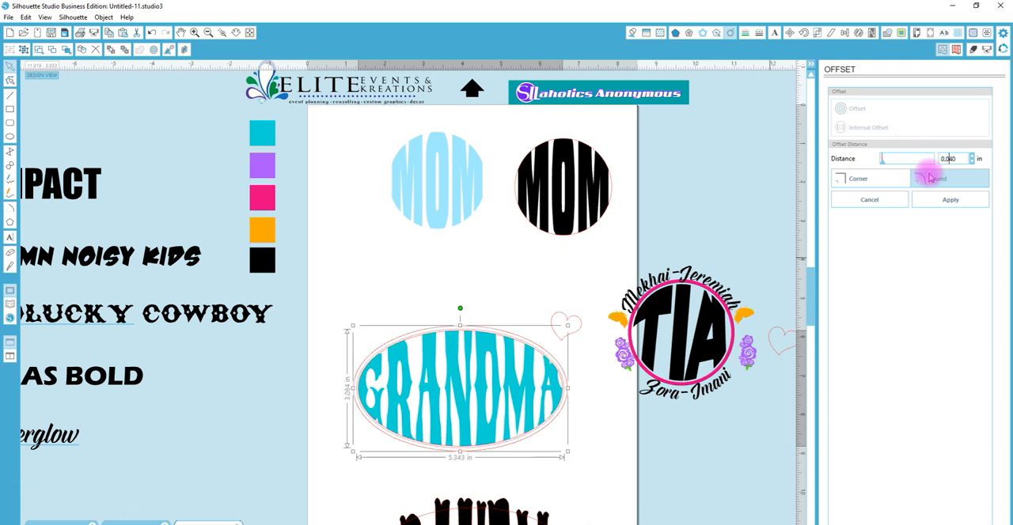
pyautogui.click(942, 203)
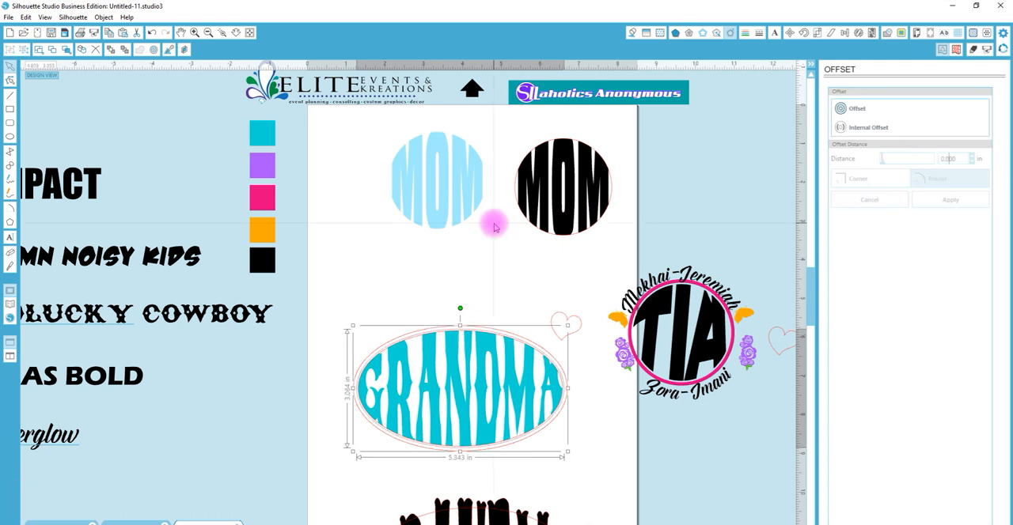
# Combine the two offset ellipses into a teal-filled compound-path ring and delete the original ellipse inside it
pyautogui.keyDown('shift'); pyautogui.click(482, 332); pyautogui.keyUp('shift')
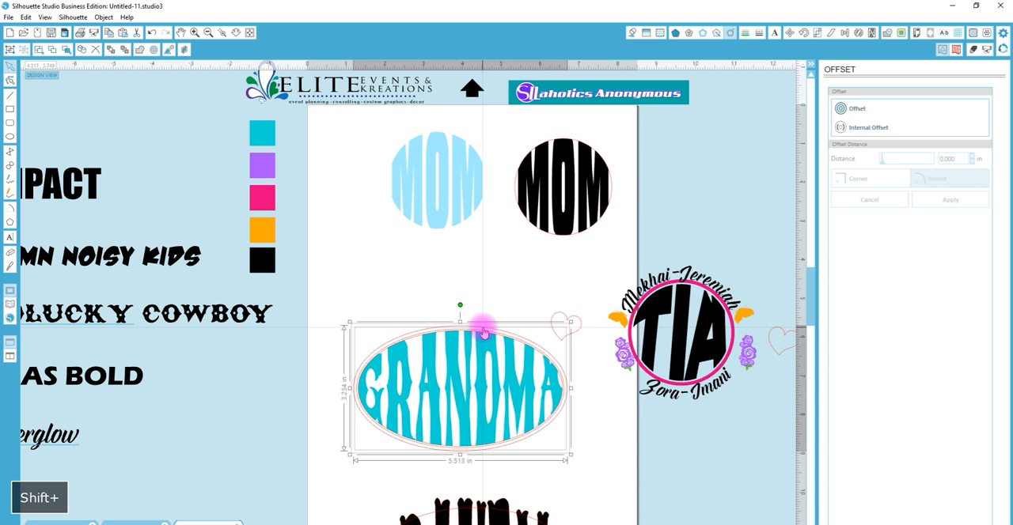
pyautogui.hotkey('ctrl', 'e')
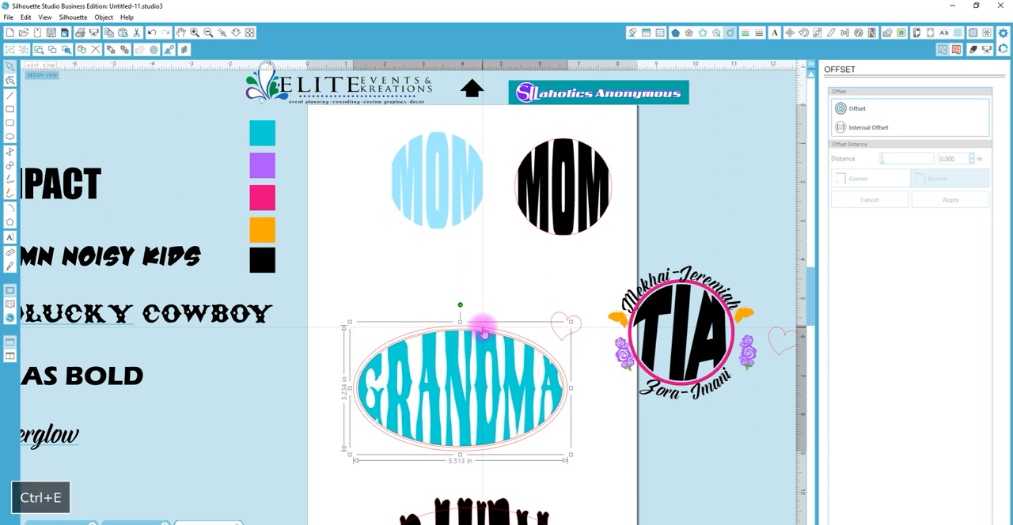
pyautogui.press('i')
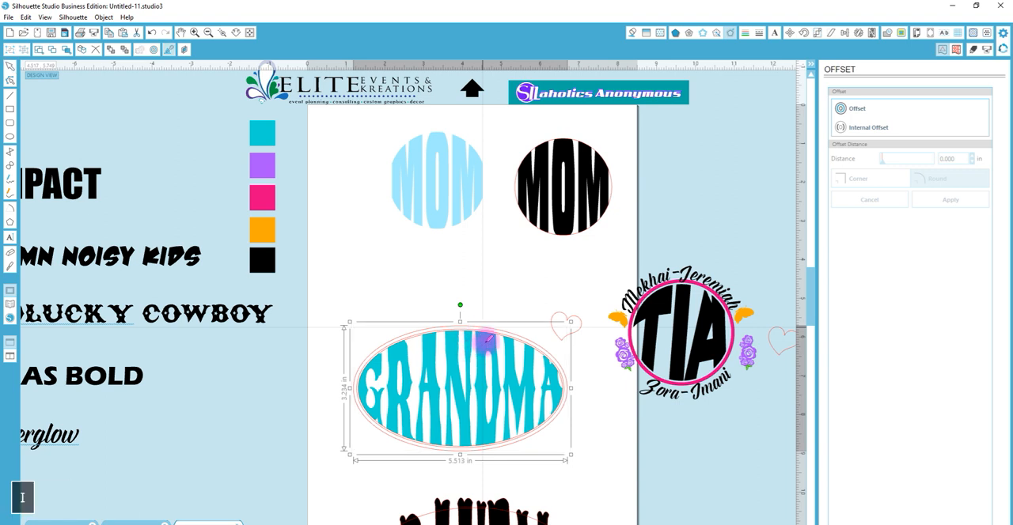
pyautogui.click(488, 338)
pyautogui.click(473, 331)
pyautogui.press('Delete')
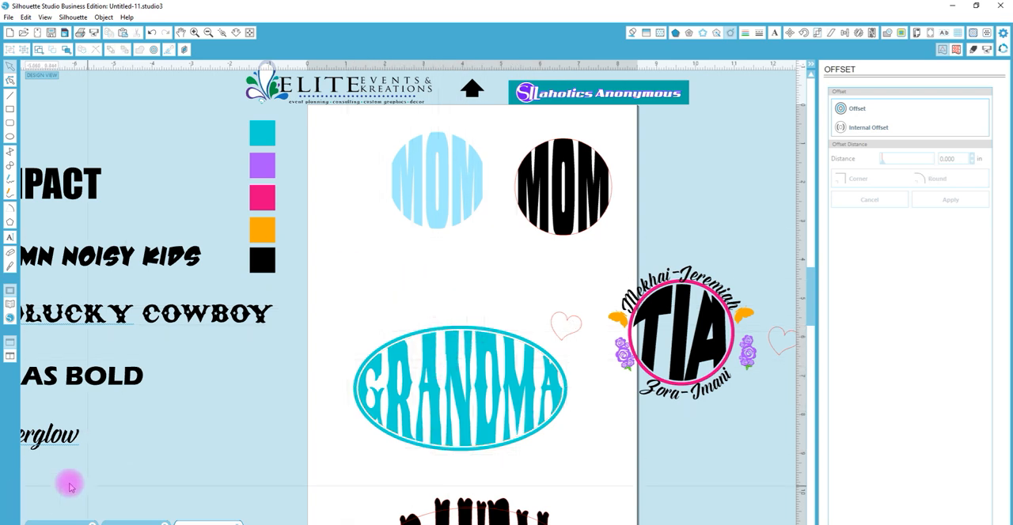
# Duplicate the ERAS BOLD sample text toward the GRANDMA ellipse and clear the copy's wording
pyautogui.click(88, 372)
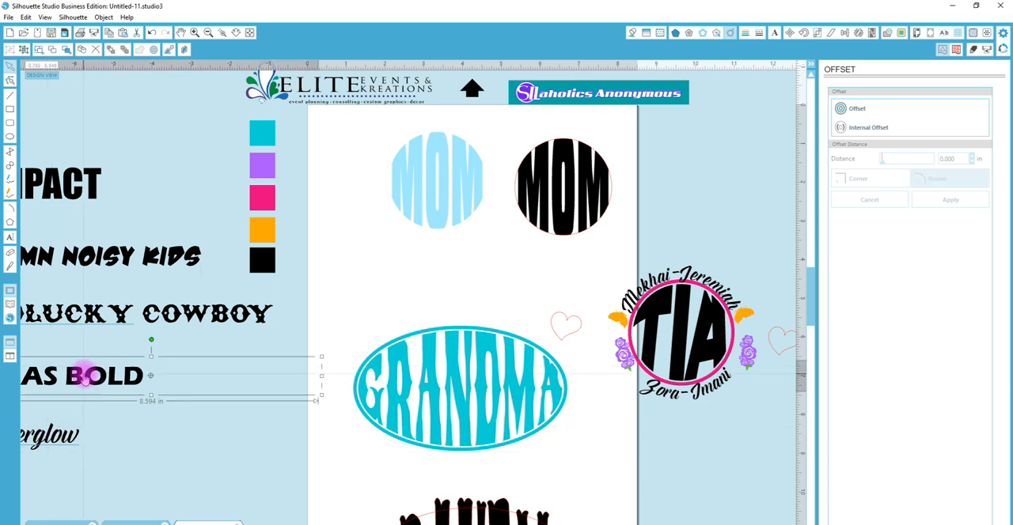
pyautogui.moveTo(83, 375); pyautogui.dragTo(323, 359)
pyautogui.press('Escape')
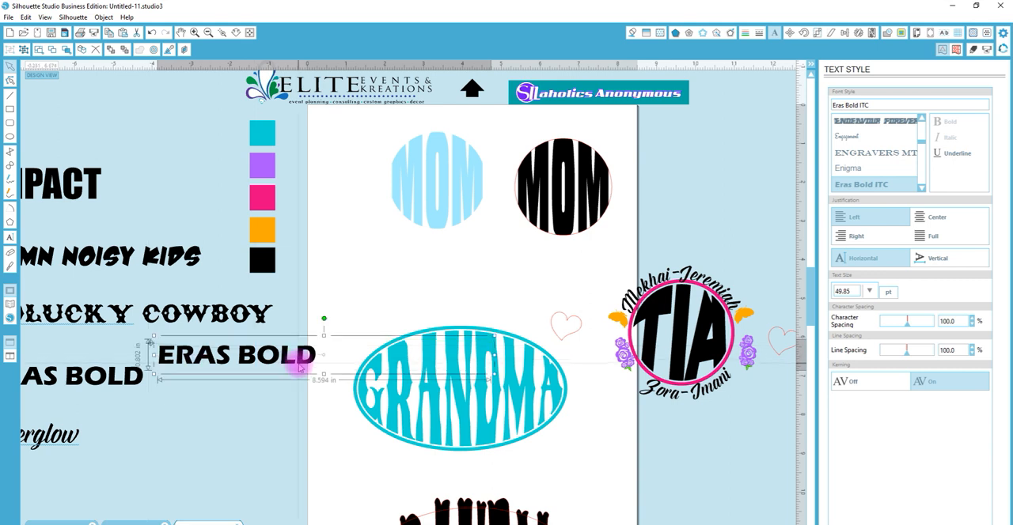
pyautogui.doubleClick(314, 361)
pyautogui.moveTo(320, 358); pyautogui.dragTo(151, 351)
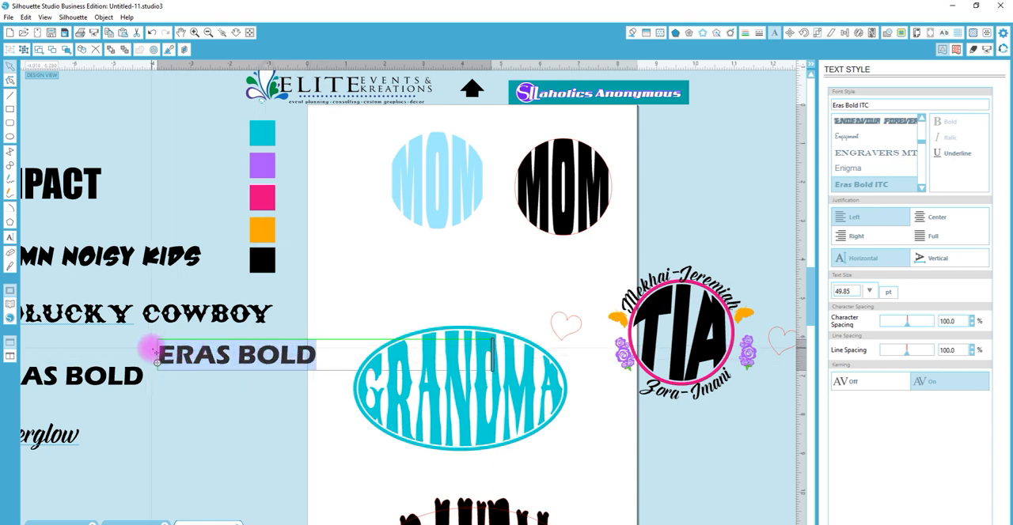
pyautogui.write('s')
pyautogui.press('BackSpace')
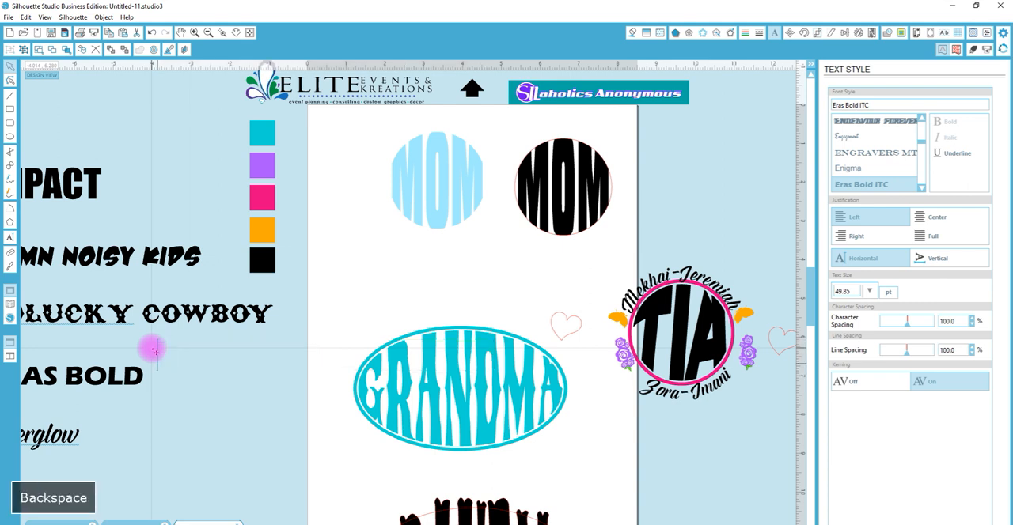
# Enter a series of six first names in capitals, separated by spaces, in the copied text block
pyautogui.write('SHAKEYA THER')
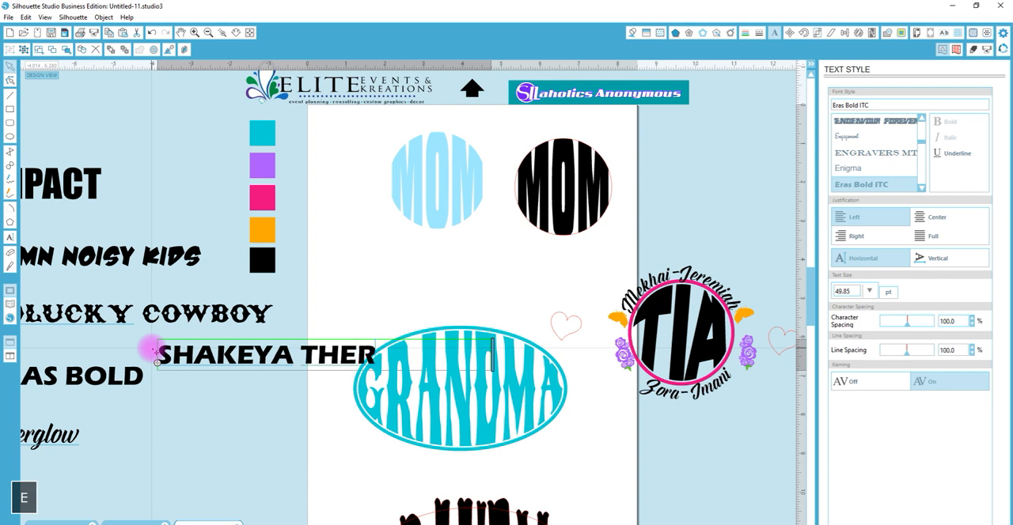
pyautogui.write('ESA J')
pyautogui.write('ASMI')
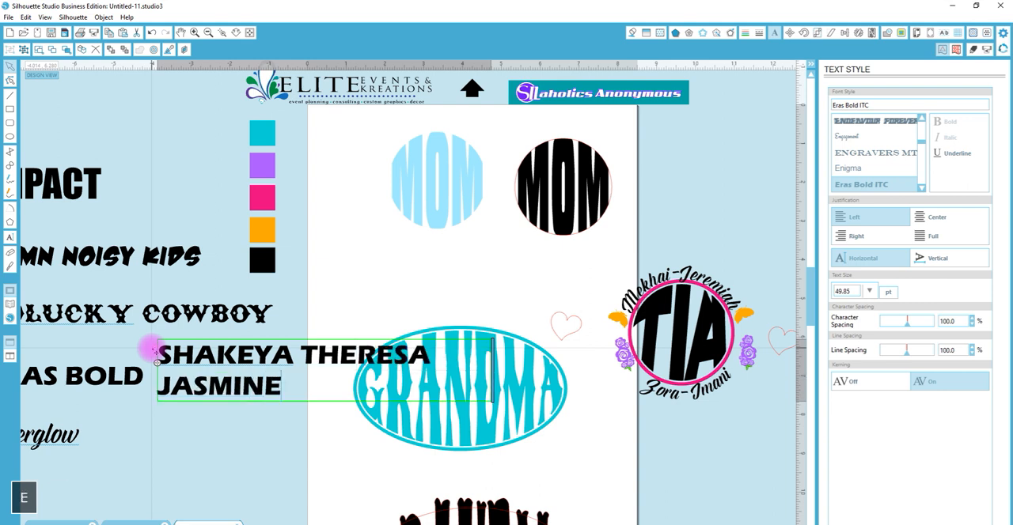
pyautogui.write('NE')
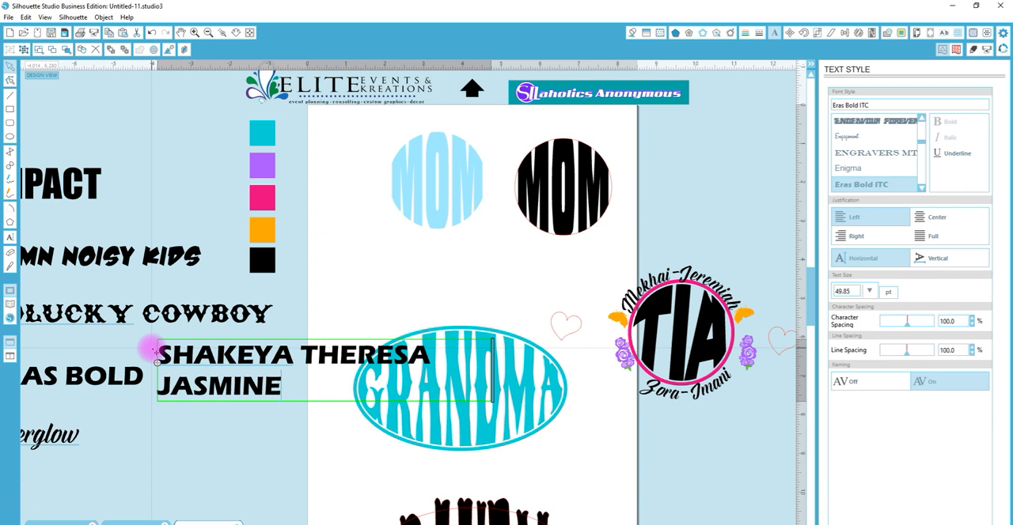
pyautogui.write(' THERESA')
pyautogui.write('TAS')
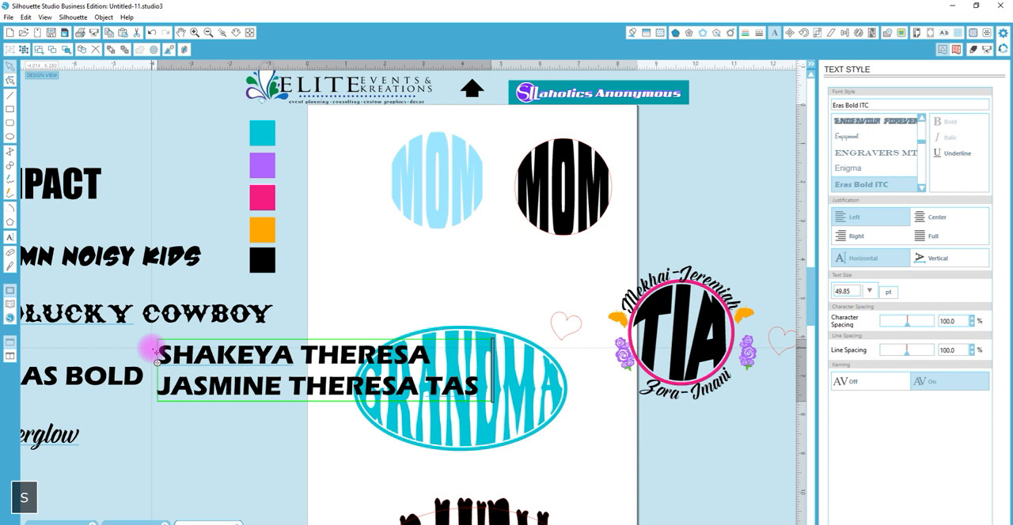
pyautogui.write('HEK')
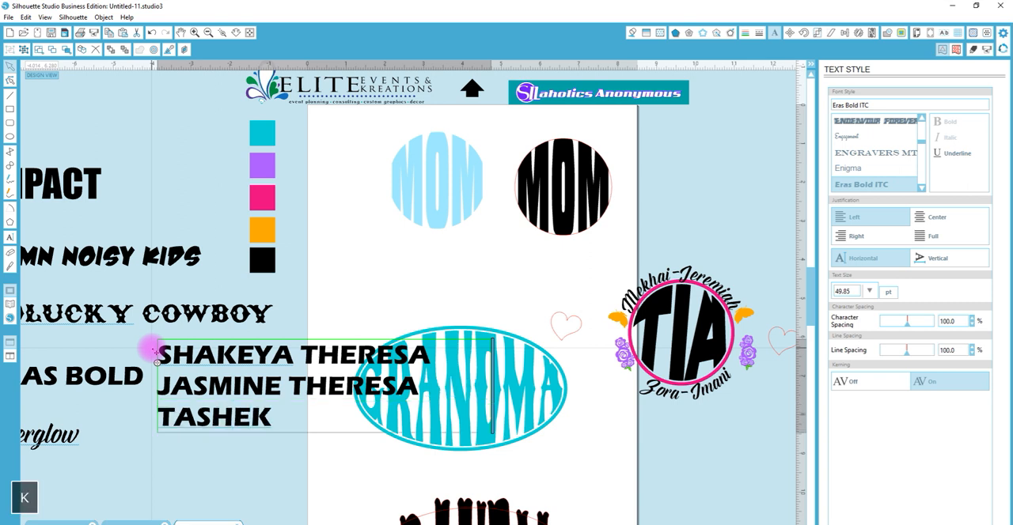
pyautogui.write('A TAN')
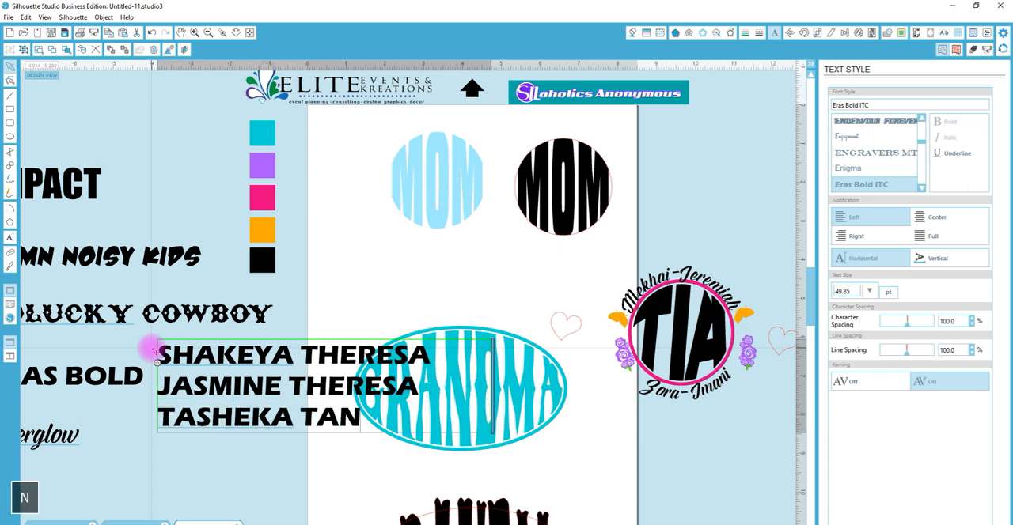
pyautogui.click(315, 448)
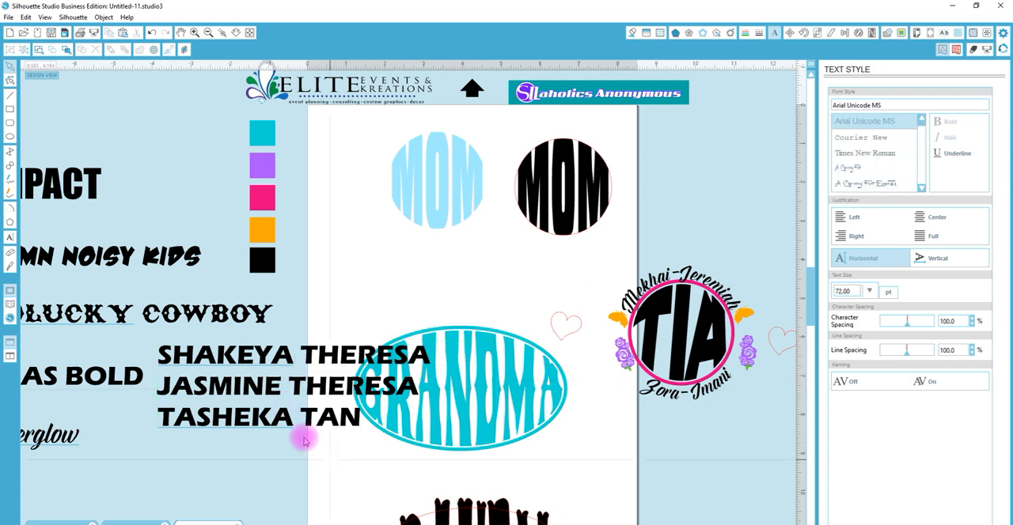
# Set the names text to 35 pt and move it above the GRANDMA ellipse
pyautogui.click(277, 425)
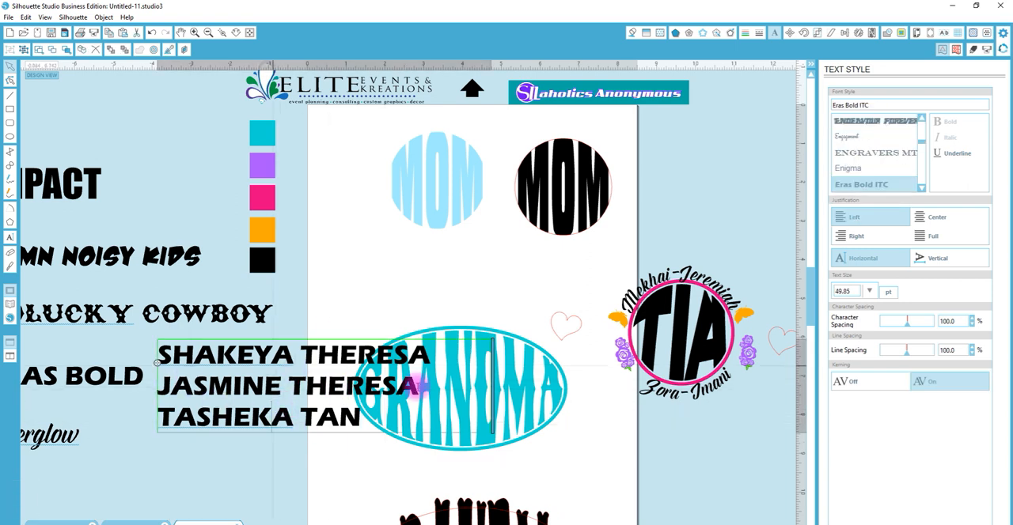
pyautogui.click(429, 298)
pyautogui.click(348, 356)
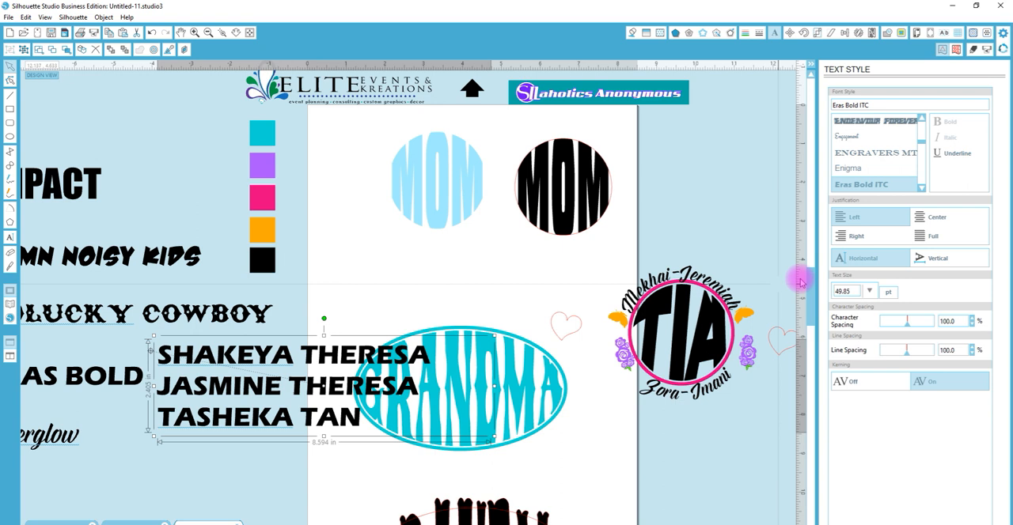
pyautogui.moveTo(843, 291); pyautogui.dragTo(815, 284)
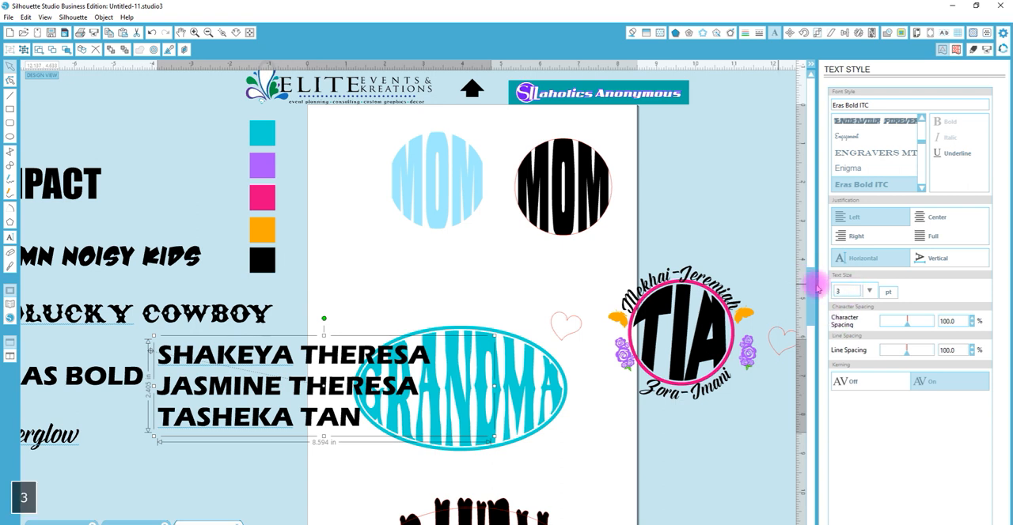
pyautogui.press('Return')
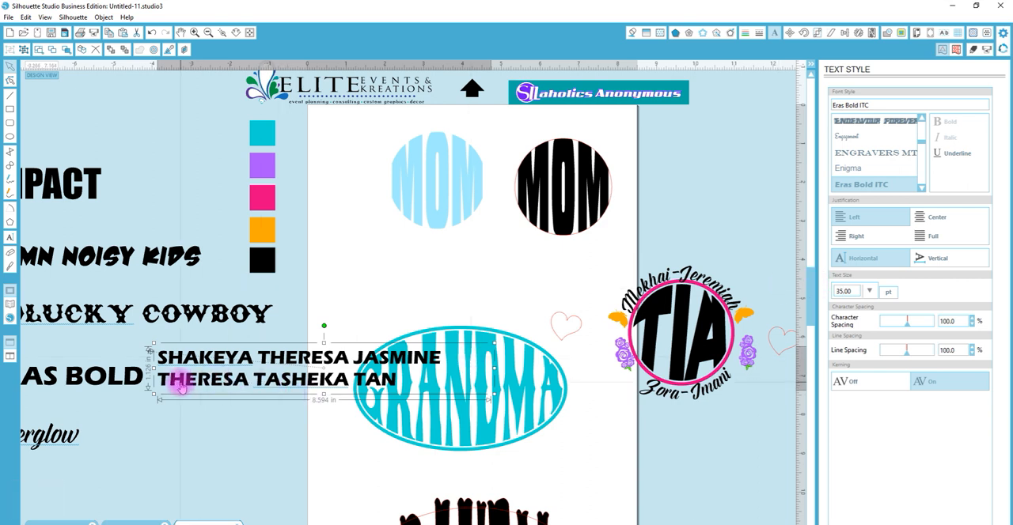
pyautogui.moveTo(181, 387); pyautogui.dragTo(397, 343)
pyautogui.click(398, 344)
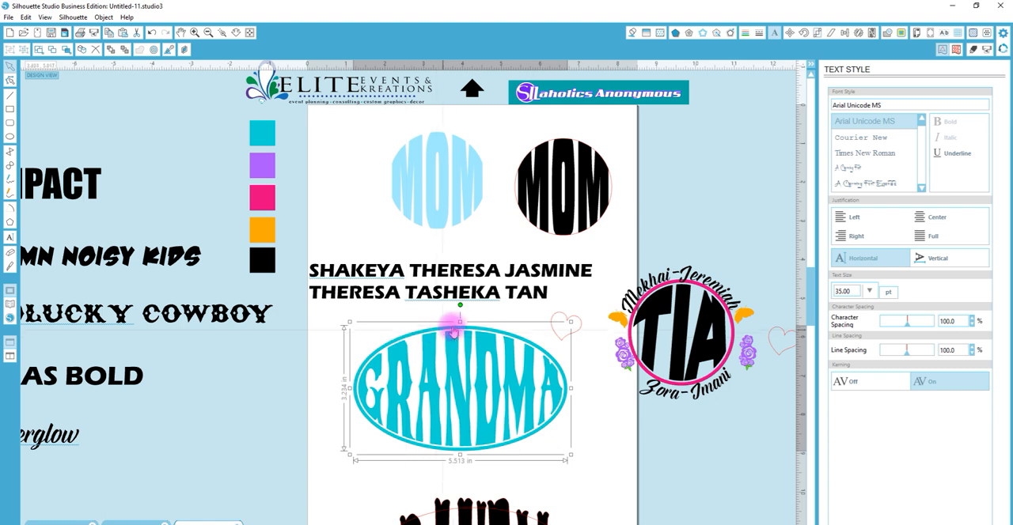
# Paste a copy of the teal ring in front and turn it into one solid ellipse by releasing the compound path and welding
pyautogui.click(489, 312)
pyautogui.click(475, 334)
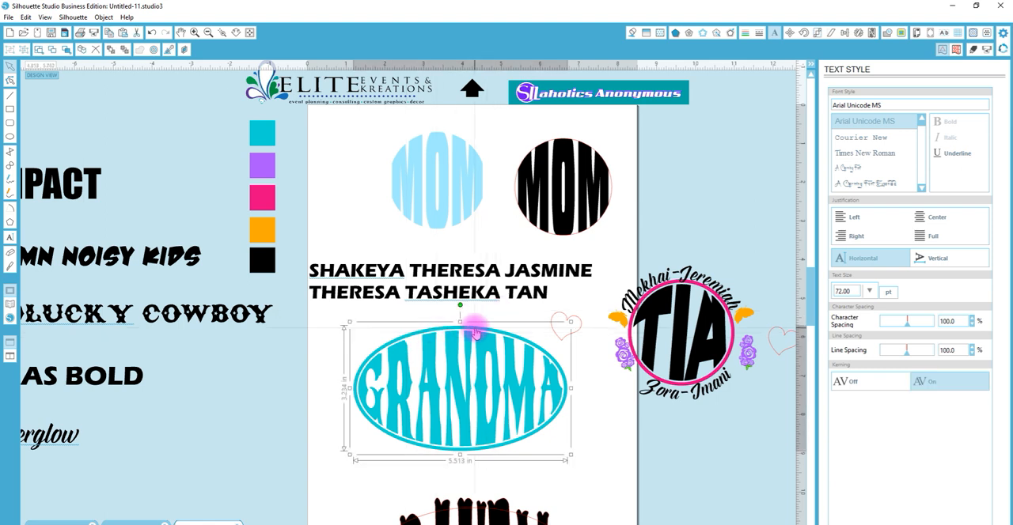
pyautogui.hotkey('ctrl', 'c')
pyautogui.rightClick(473, 328)
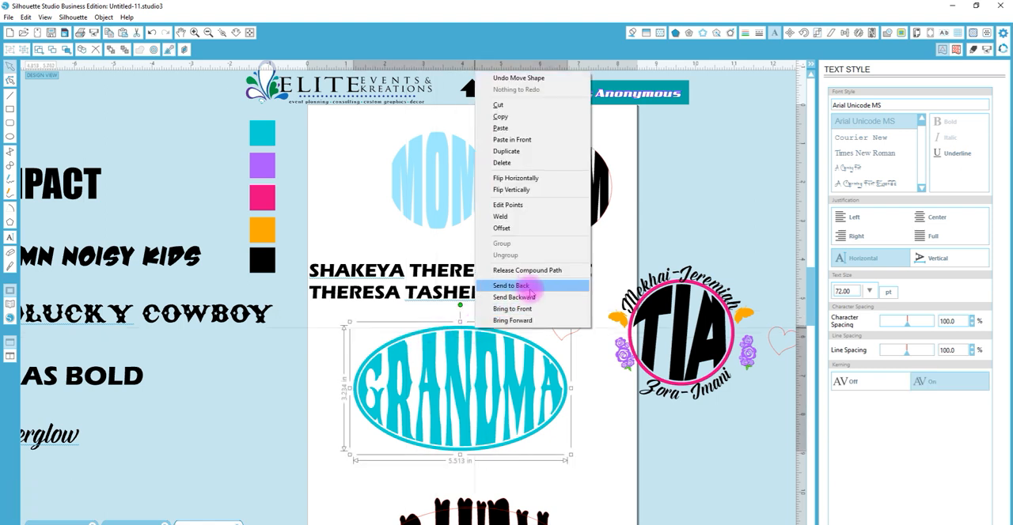
pyautogui.click(518, 139)
pyautogui.rightClick(495, 337)
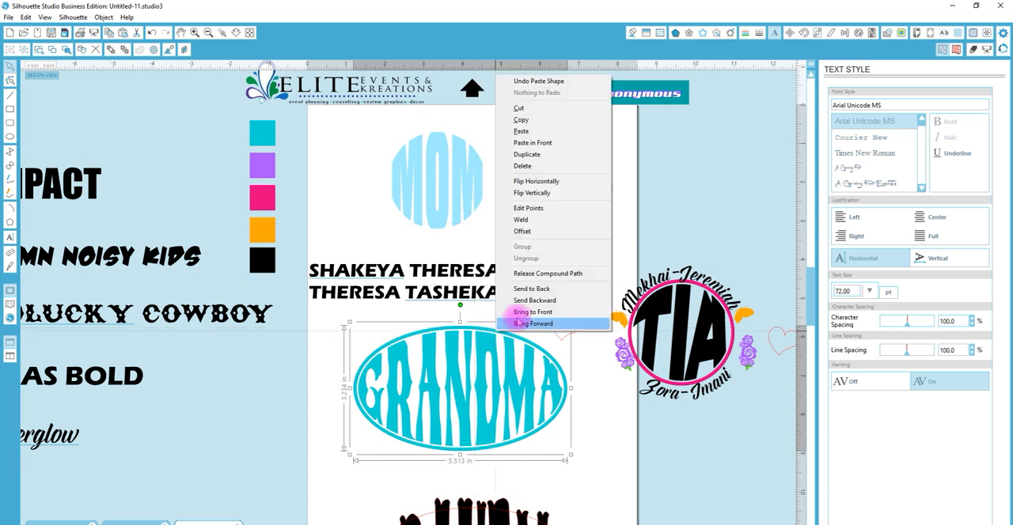
pyautogui.click(554, 269)
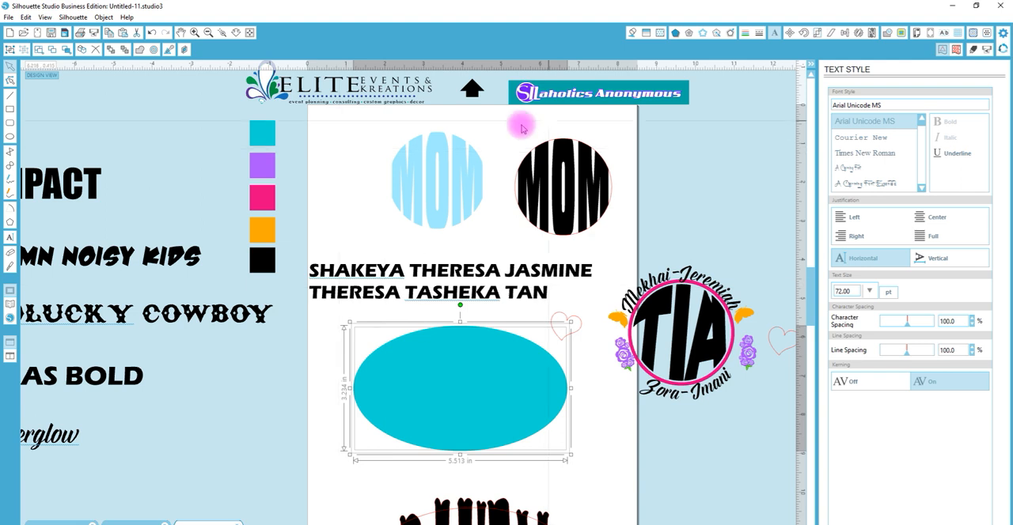
pyautogui.rightClick(407, 374)
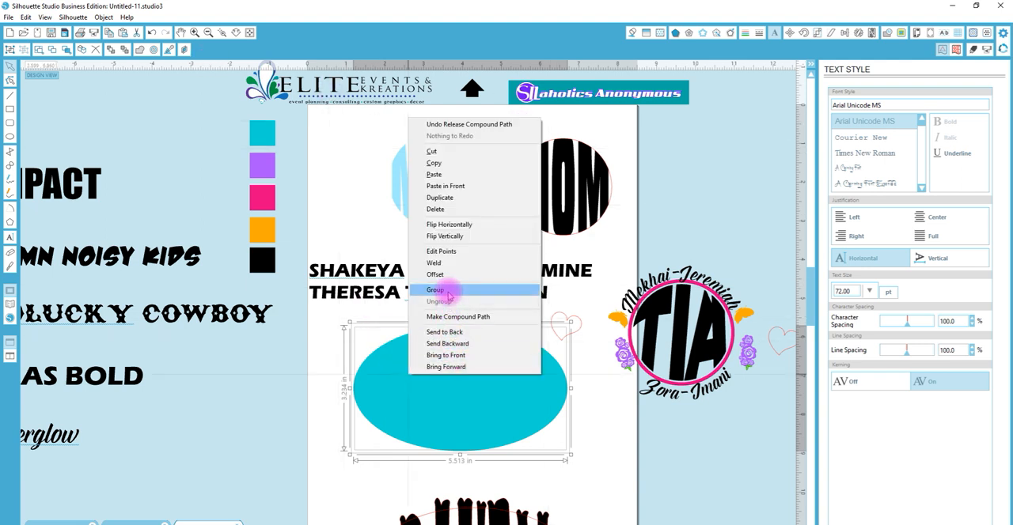
pyautogui.click(441, 264)
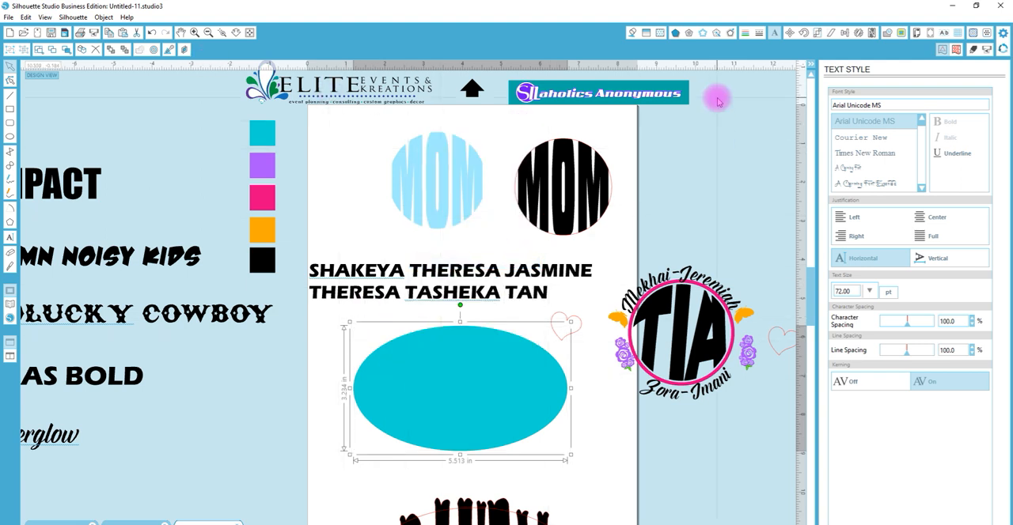
pyautogui.click(632, 34)
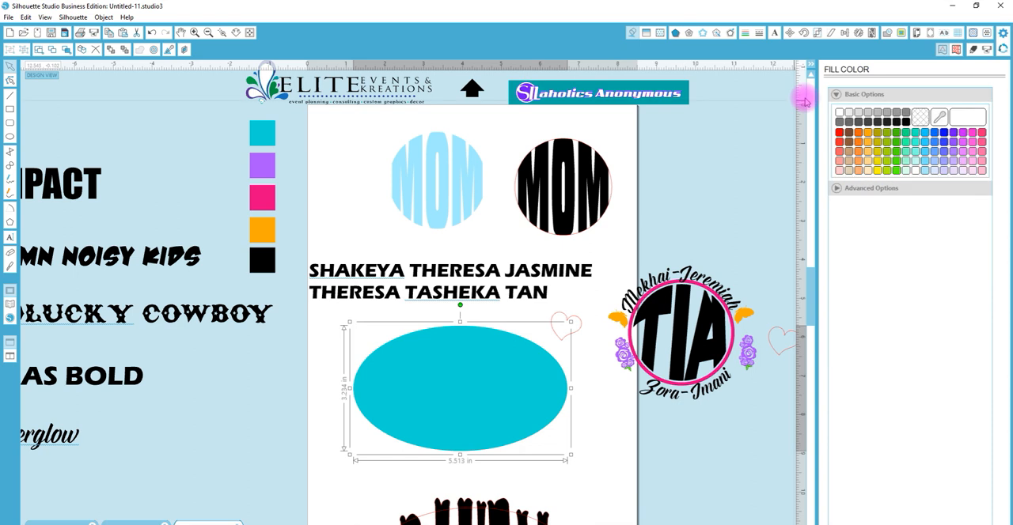
pyautogui.click(919, 115)
pyautogui.click(745, 33)
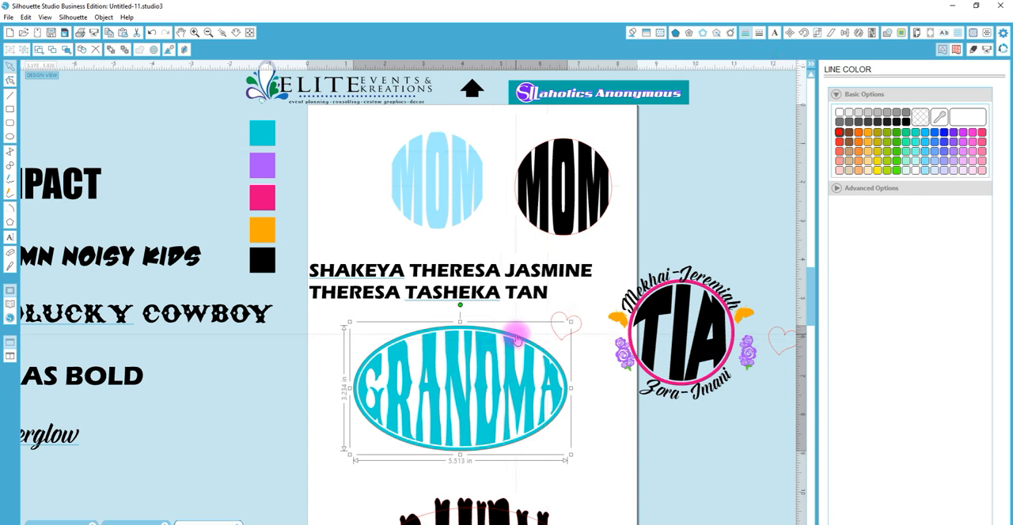
pyautogui.hotkey('ctrl', 'z')
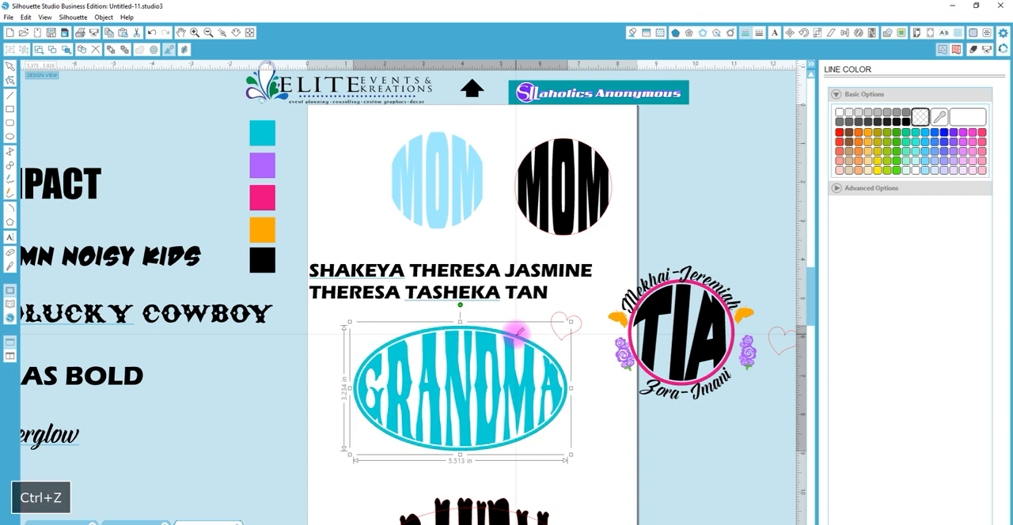
pyautogui.hotkey('ctrl', 'z')
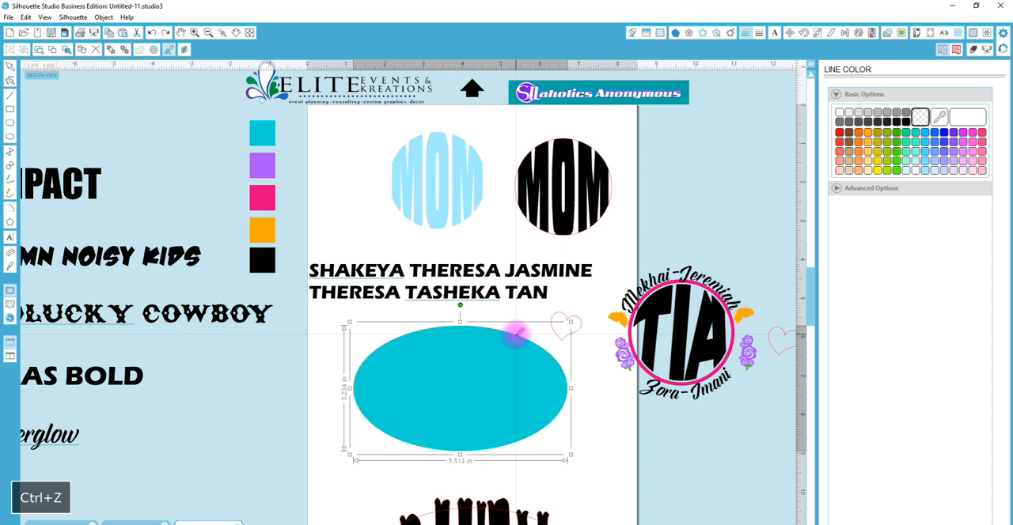
# Create a round 0.050 in offset around the solid teal ellipse and delete the solid ellipse, keeping the outline
pyautogui.click(729, 33)
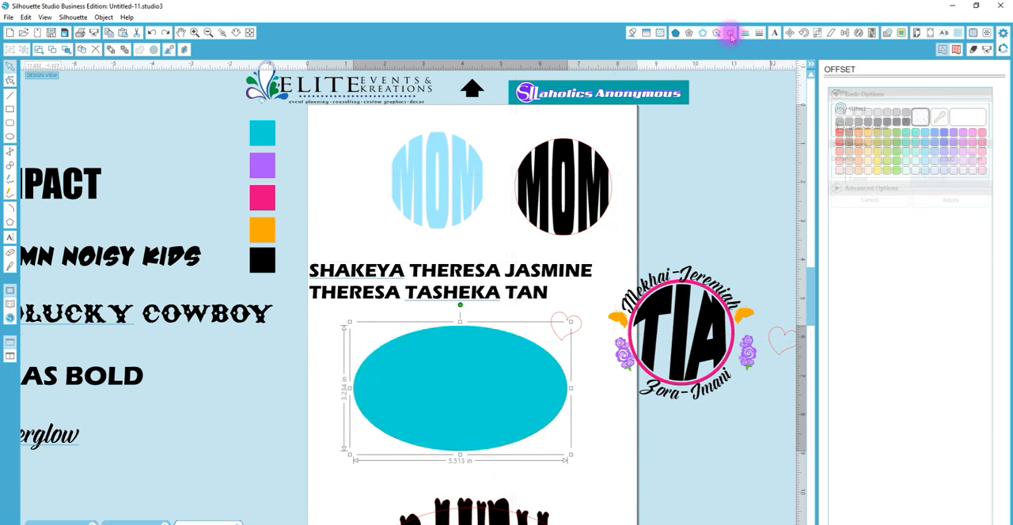
pyautogui.click(860, 110)
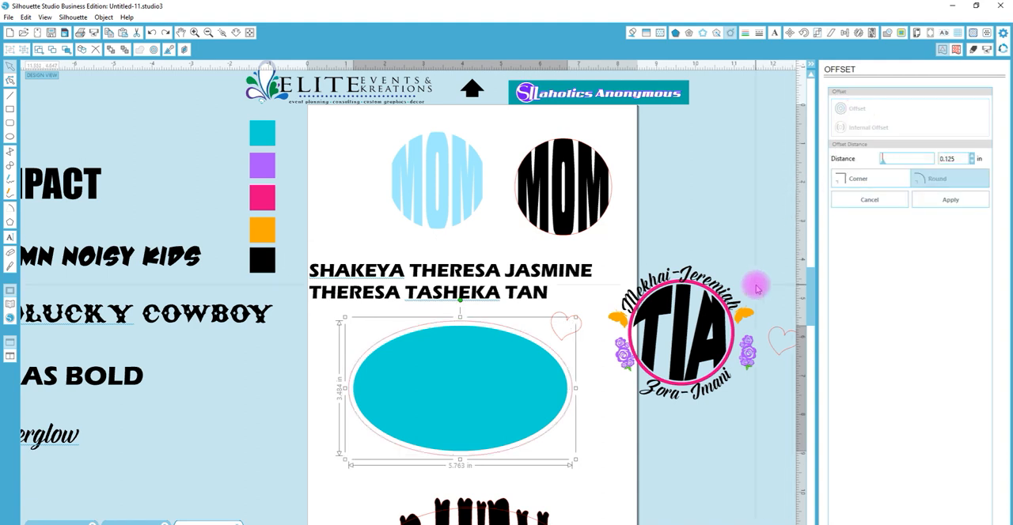
pyautogui.moveTo(958, 160); pyautogui.dragTo(930, 161)
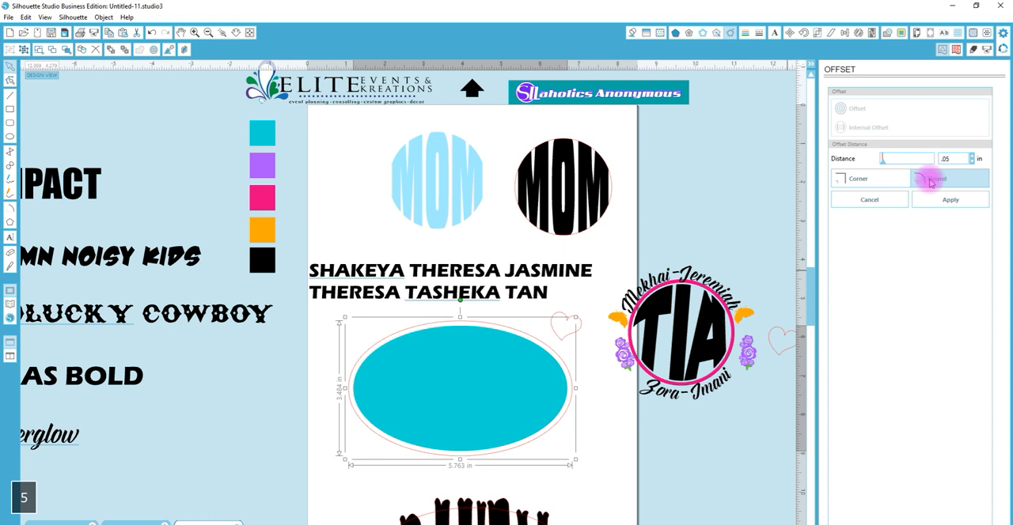
pyautogui.click(930, 181)
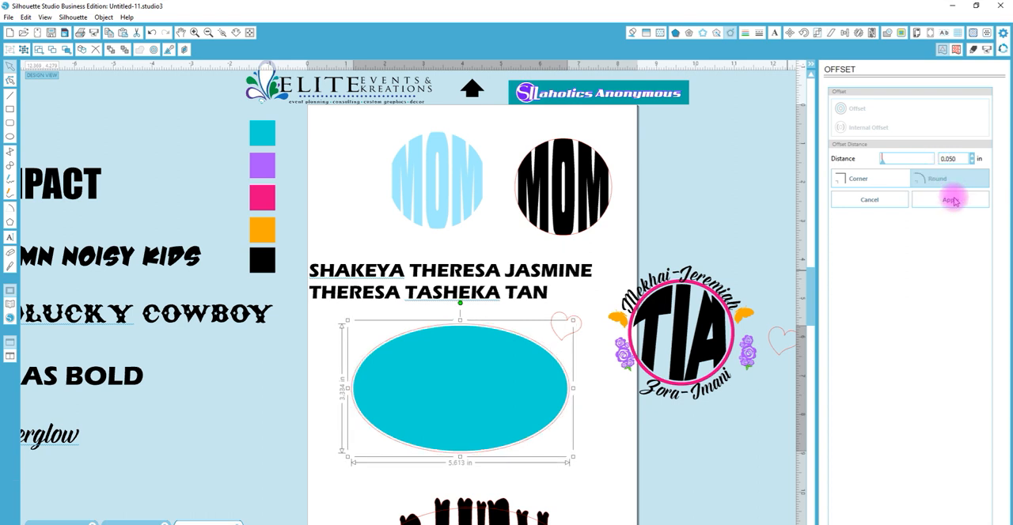
pyautogui.click(952, 200)
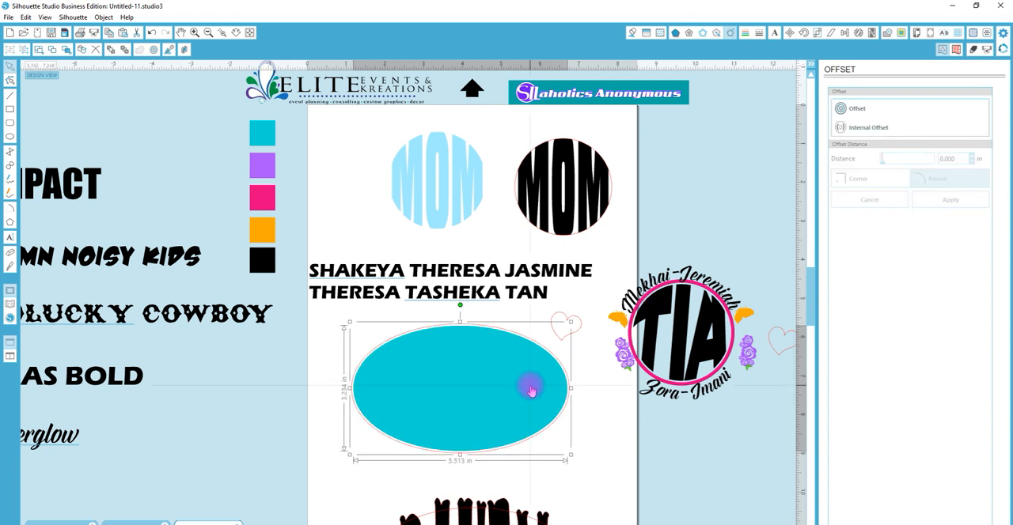
pyautogui.press('Delete')
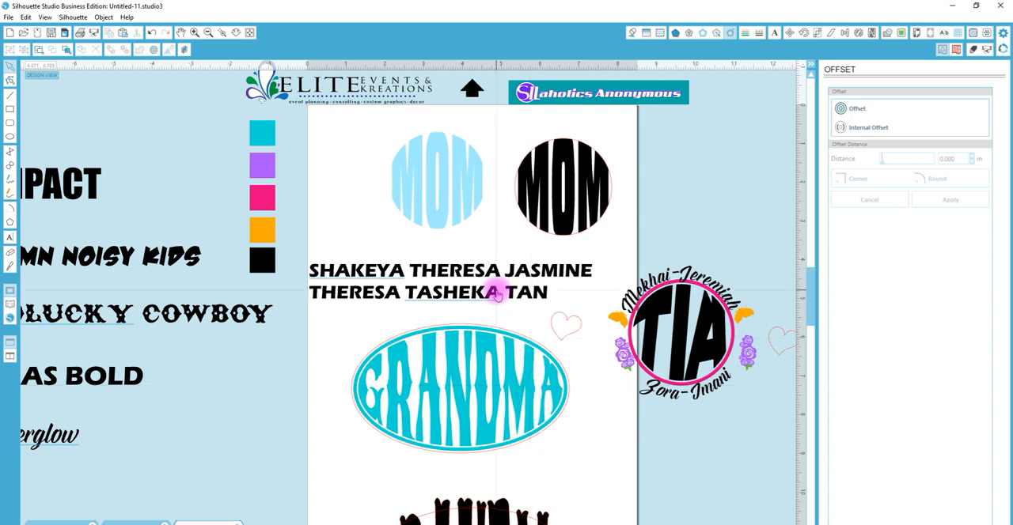
# Attach the names text to the offset ellipse so it wraps around the GRANDMA design
pyautogui.click(320, 287)
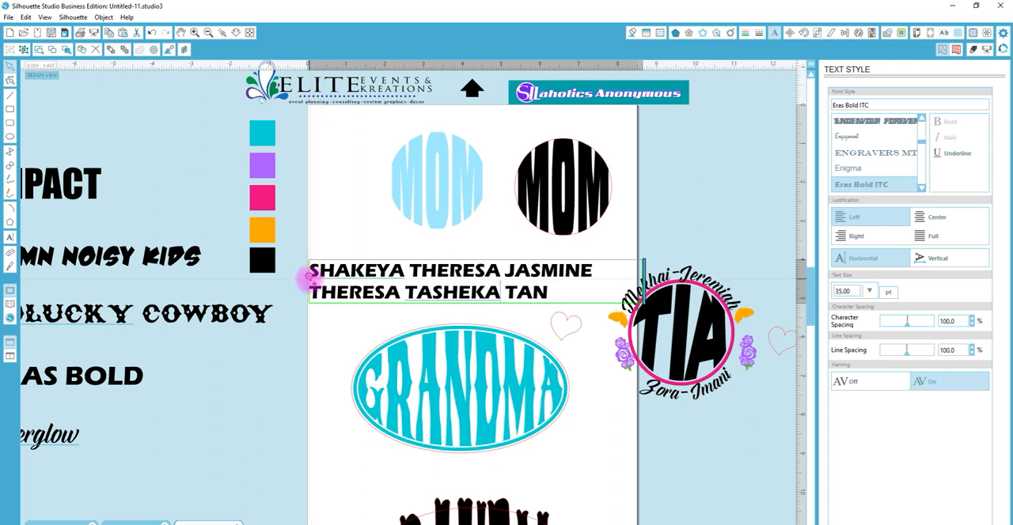
pyautogui.moveTo(315, 289); pyautogui.dragTo(360, 352)
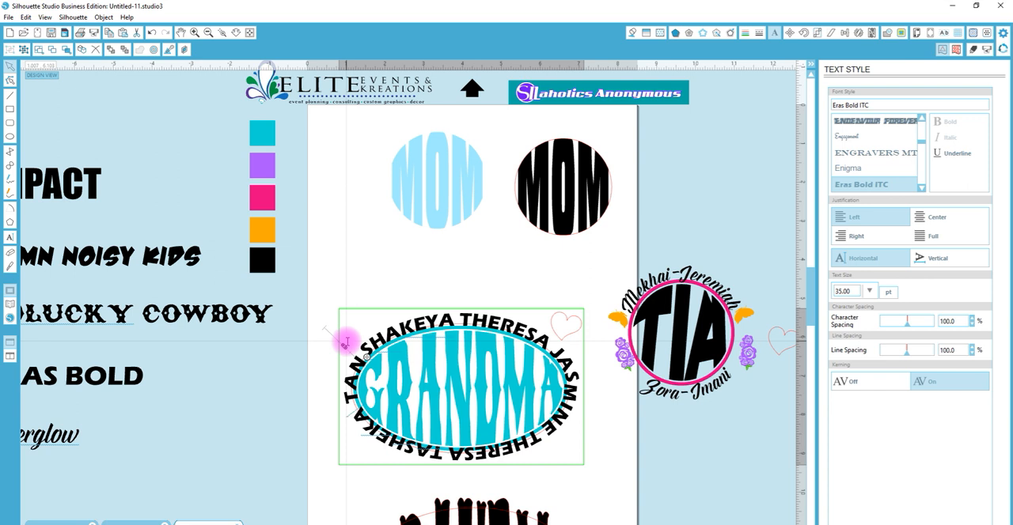
pyautogui.click(462, 280)
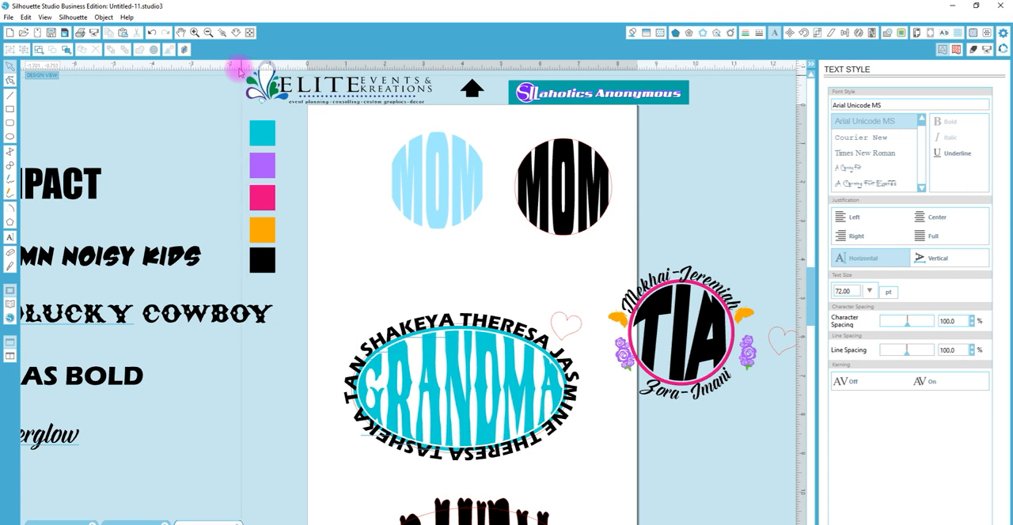
# Adjust the names text's starting point along the ellipse and shift its baseline outward, clear of the teal ring
pyautogui.press('z')
pyautogui.click(471, 388)
pyautogui.click(237, 32)
pyautogui.moveTo(303, 340); pyautogui.dragTo(305, 235)
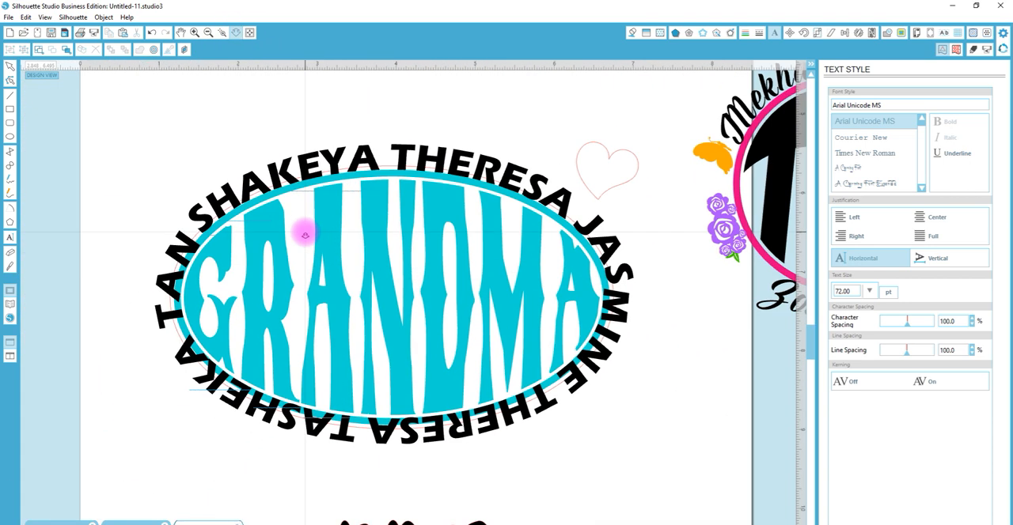
pyautogui.click(199, 210)
pyautogui.moveTo(204, 233)
pyautogui.mouseDown()
pyautogui.moveTo(182, 192)
pyautogui.moveTo(207, 228)
pyautogui.mouseUp()
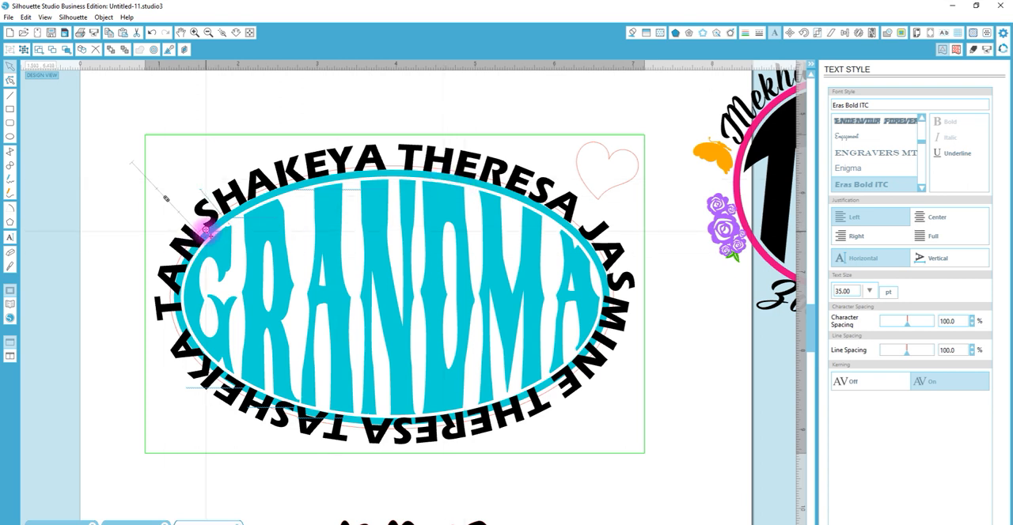
pyautogui.moveTo(205, 229)
pyautogui.mouseDown()
pyautogui.moveTo(159, 208)
pyautogui.moveTo(196, 231)
pyautogui.mouseUp()
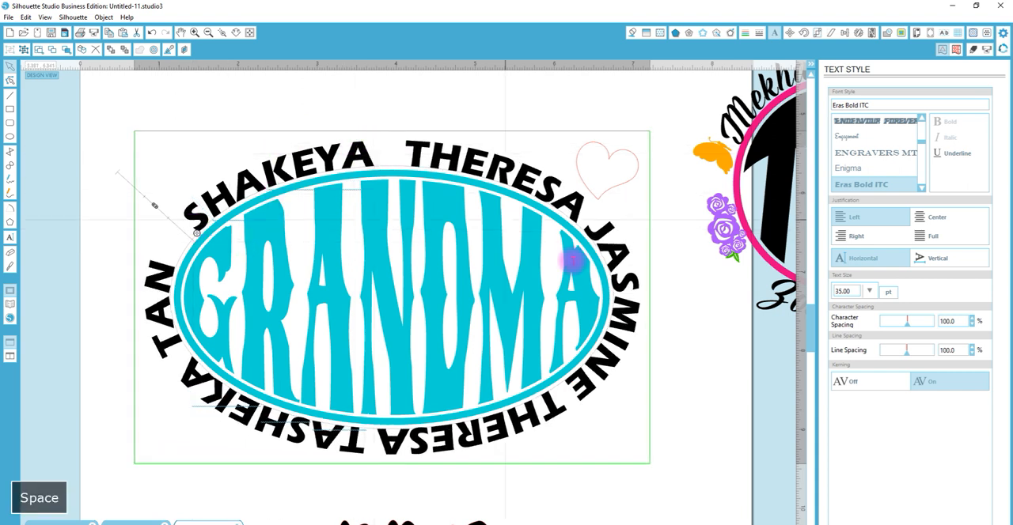
# Insert extra spaces between the second through fifth names to spread them around the ellipse
pyautogui.click(589, 213)
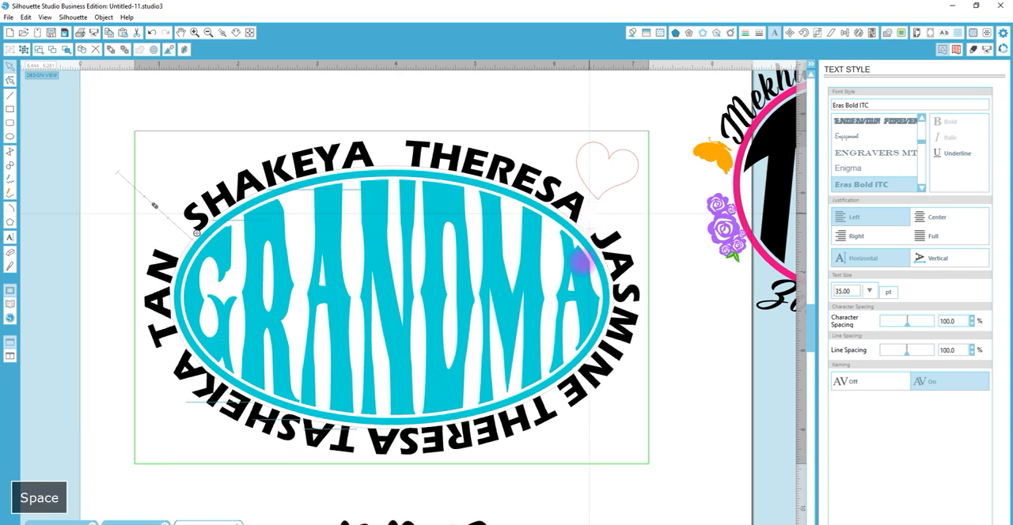
pyautogui.click(556, 402)
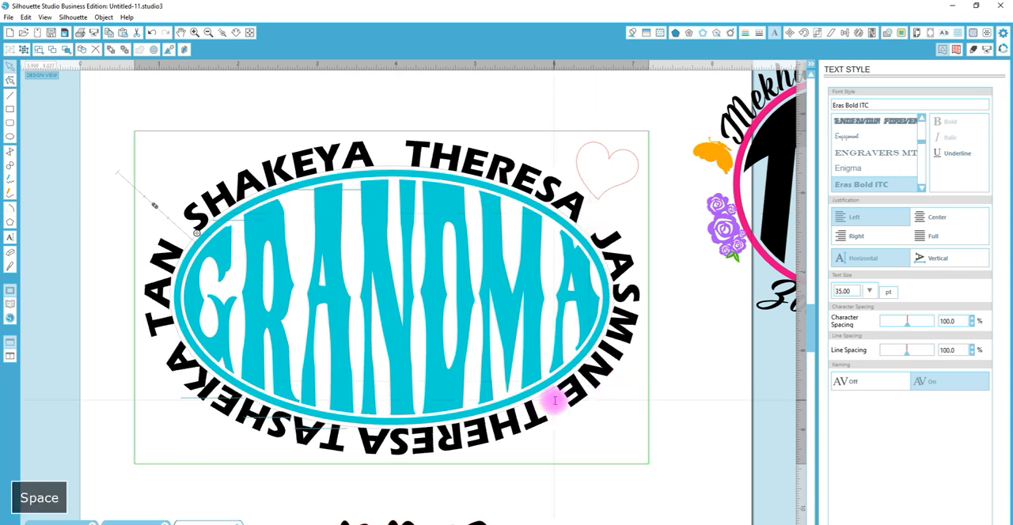
pyautogui.click(368, 441)
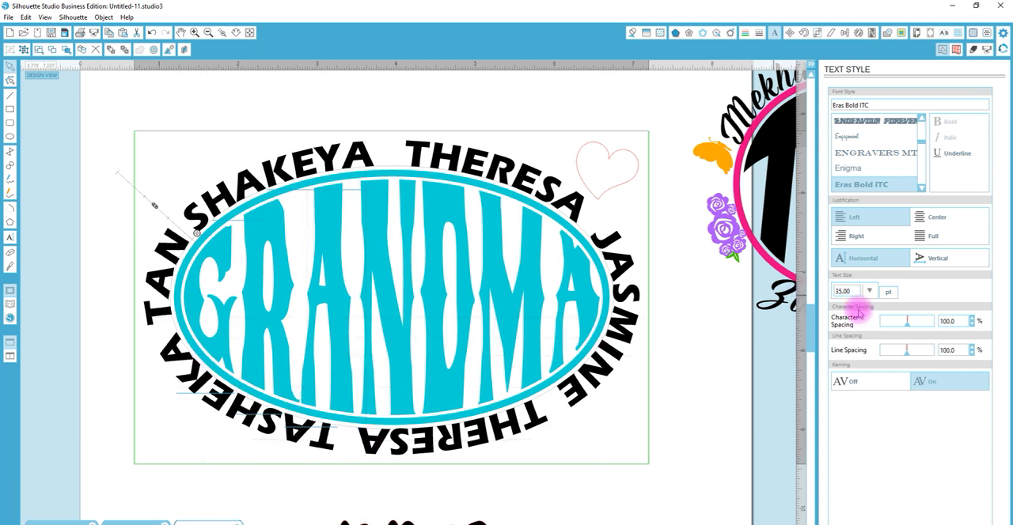
pyautogui.click(728, 446)
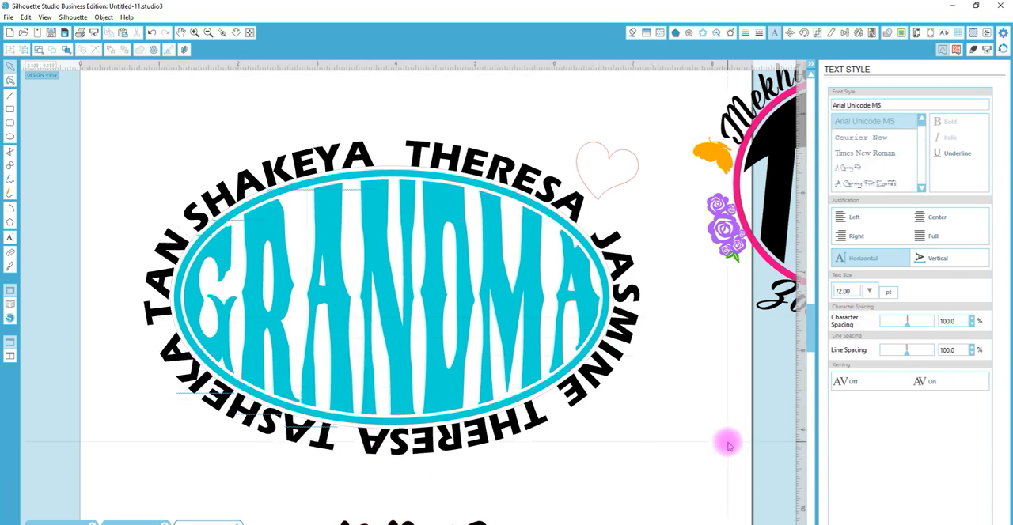
# Set the size of the names text around the ellipse to 32 pt
pyautogui.click(600, 381)
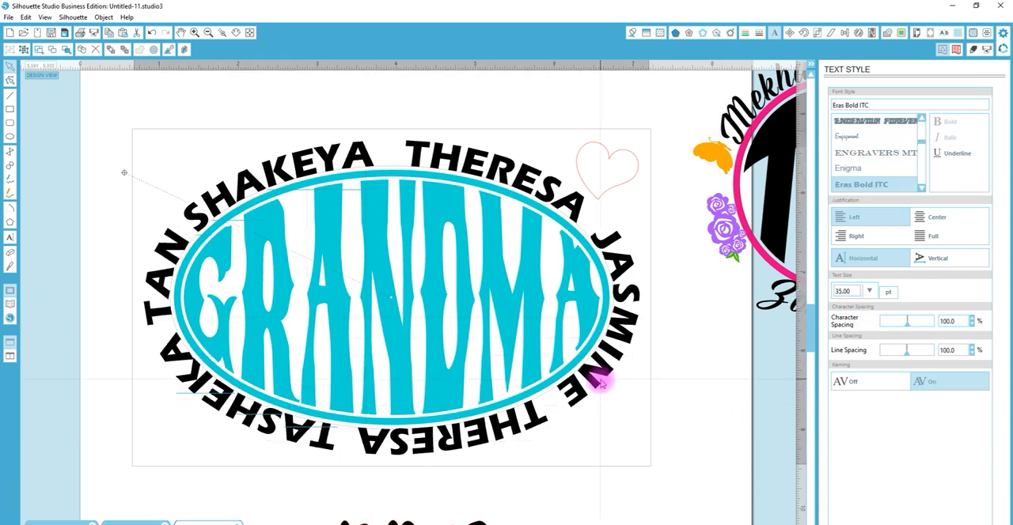
pyautogui.click(853, 291)
pyautogui.press('Return')
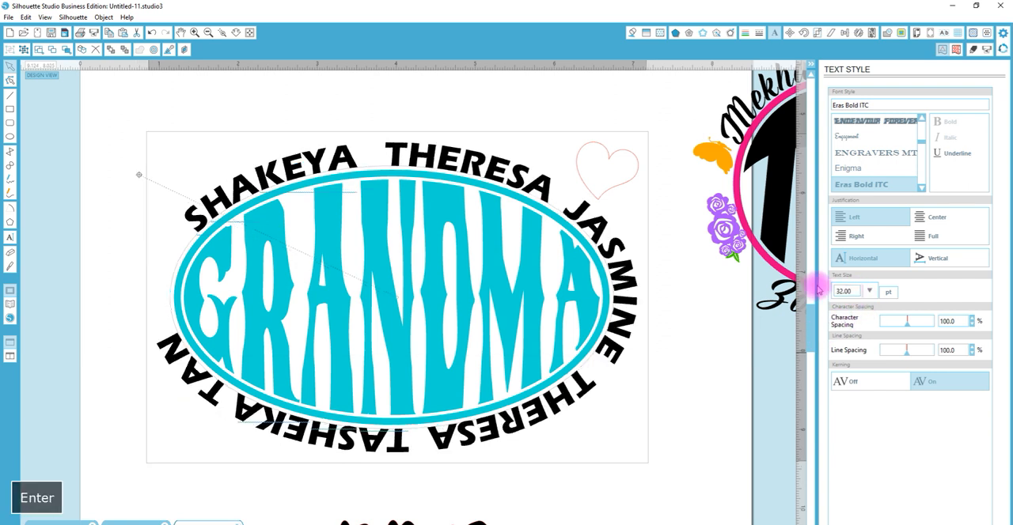
pyautogui.click(481, 480)
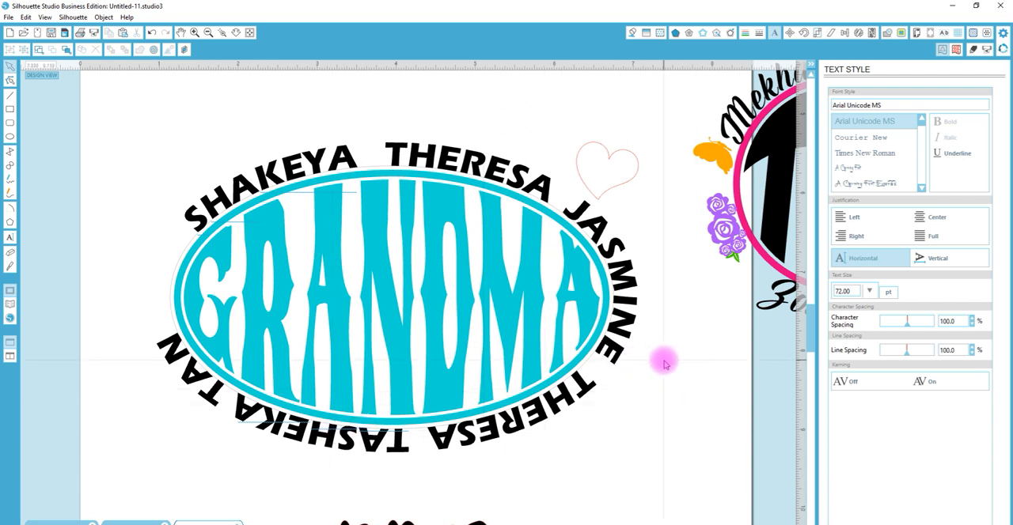
# Set the names text around the GRANDMA ellipse to 30 pt
pyautogui.click(612, 355)
pyautogui.doubleClick(844, 292)
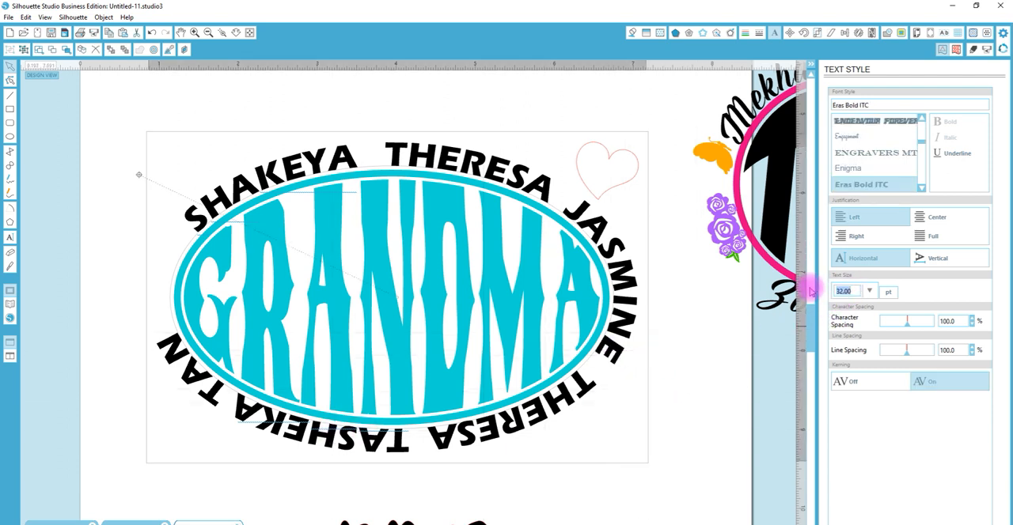
pyautogui.write('30')
pyautogui.press('Return')
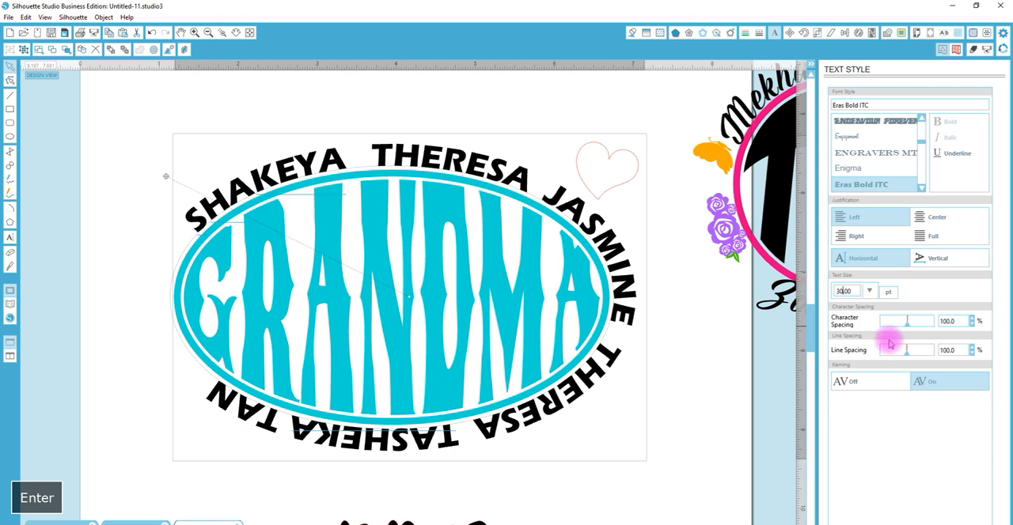
pyautogui.click(627, 392)
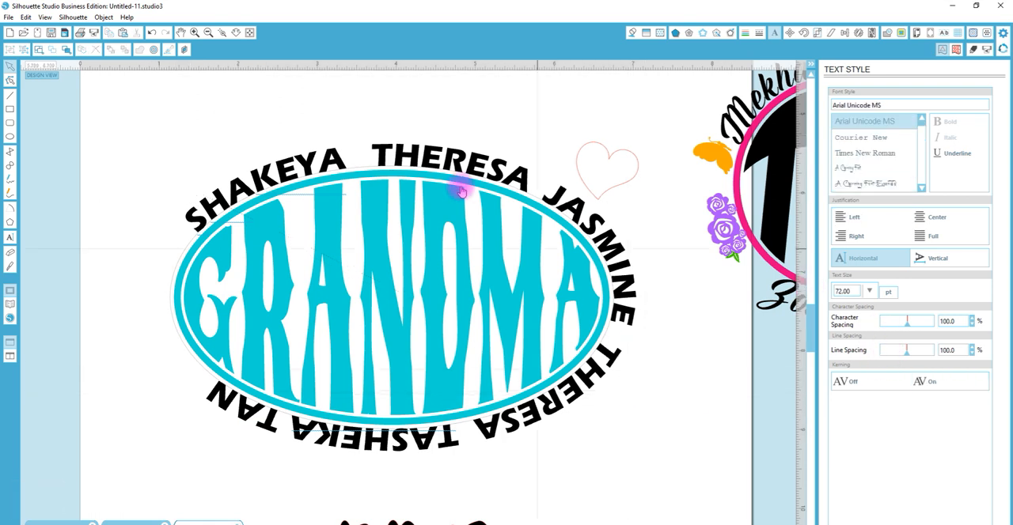
# Insert extra spaces between the second through sixth names to spread them further around the GRANDMA ellipse
pyautogui.click(382, 156)
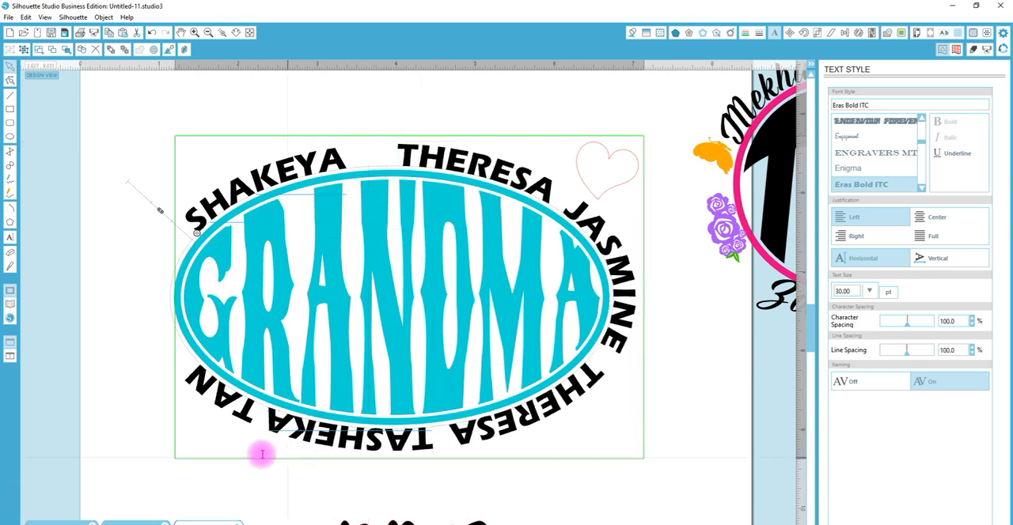
pyautogui.click(262, 419)
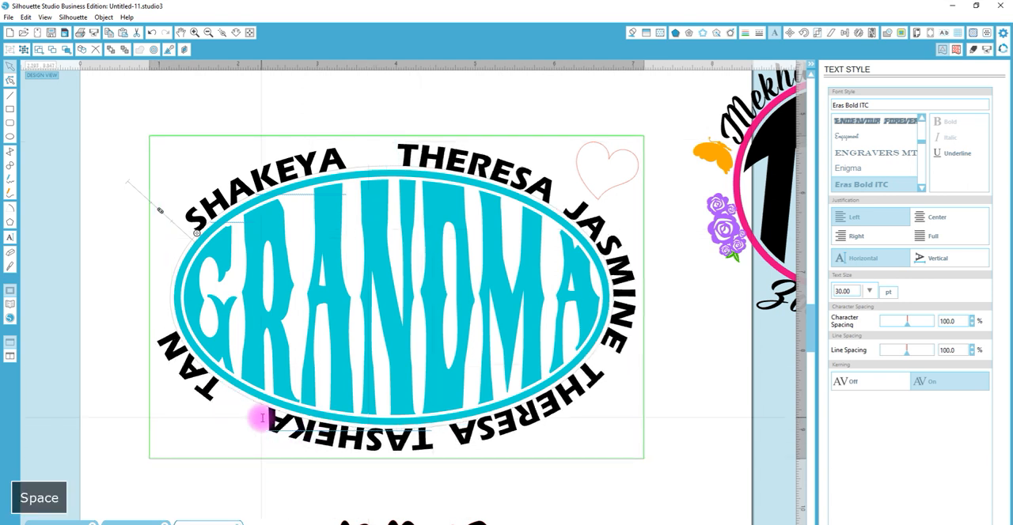
pyautogui.click(435, 448)
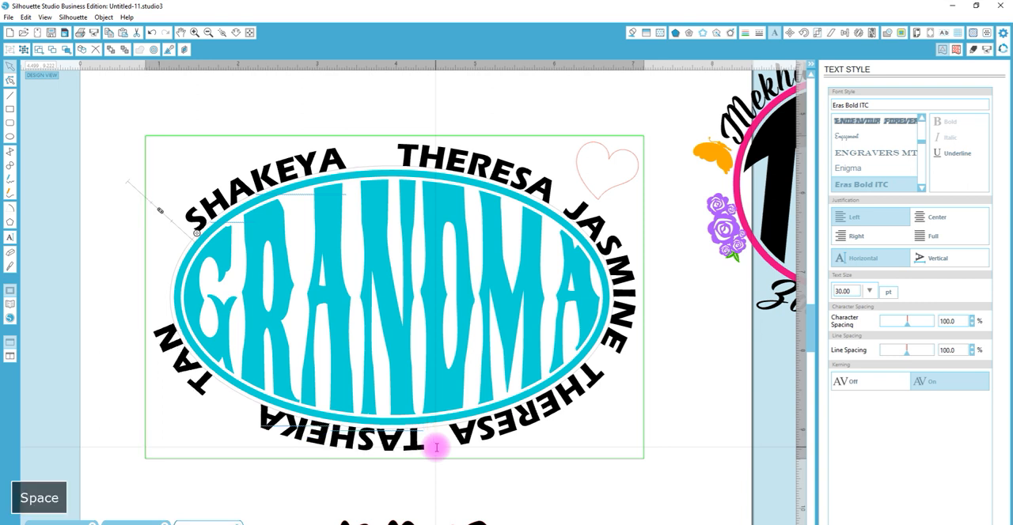
pyautogui.click(602, 360)
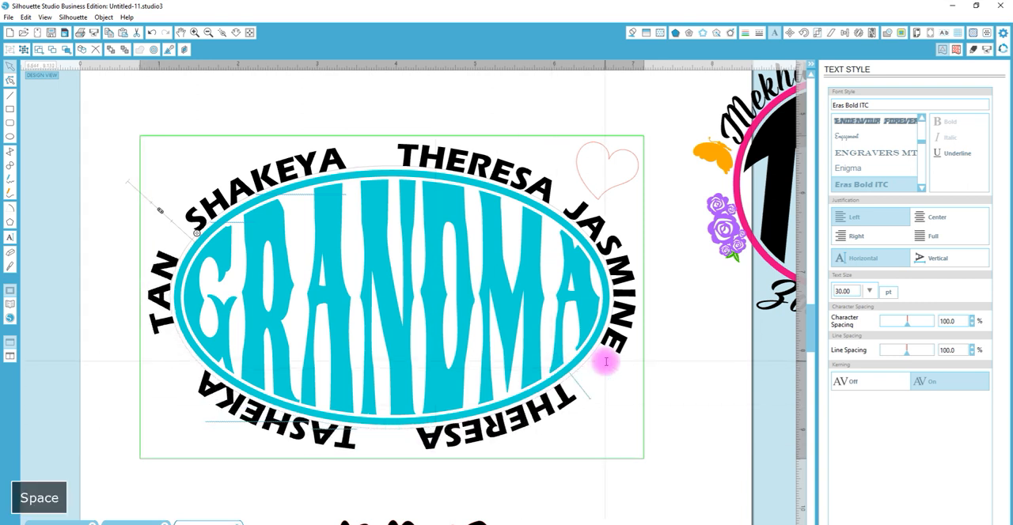
pyautogui.click(561, 207)
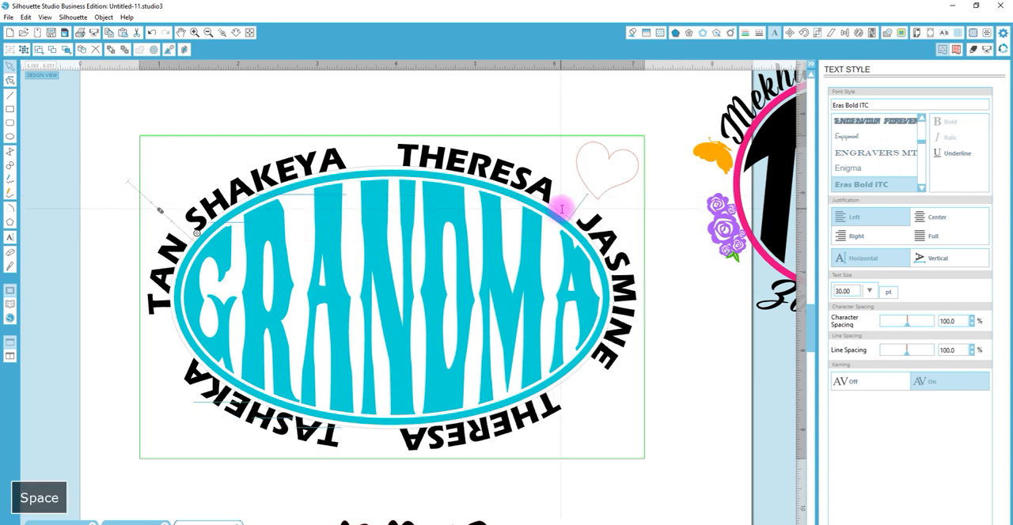
# Remove surplus spaces before the sixth, fifth and fourth names to even out the gaps around the ellipse
pyautogui.click(151, 311)
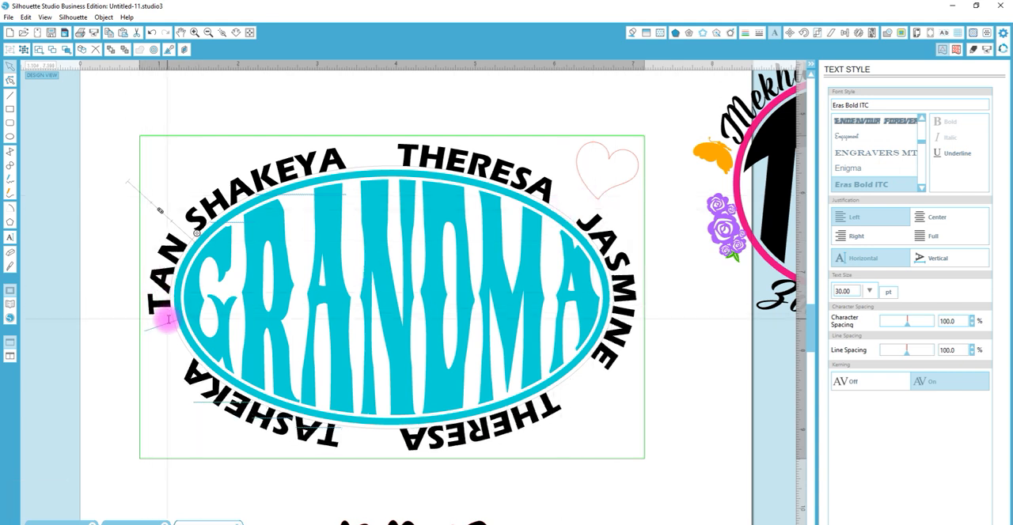
pyautogui.press('BackSpace')
pyautogui.press('BackSpace')
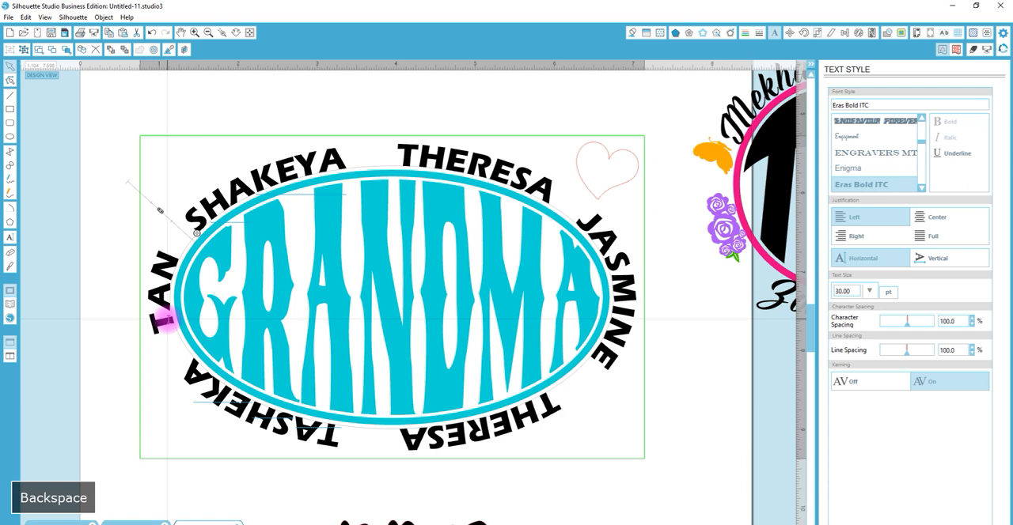
pyautogui.press('BackSpace')
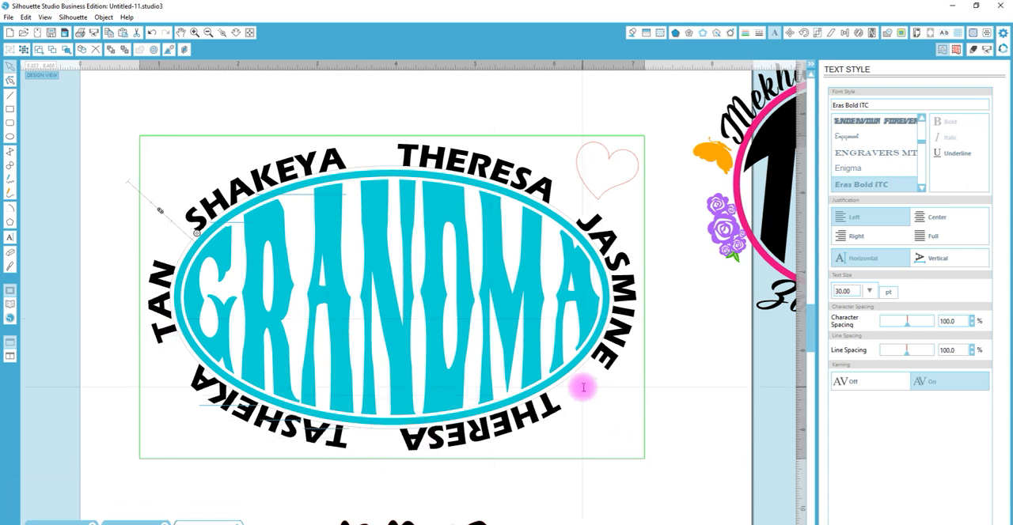
pyautogui.press('BackSpace')
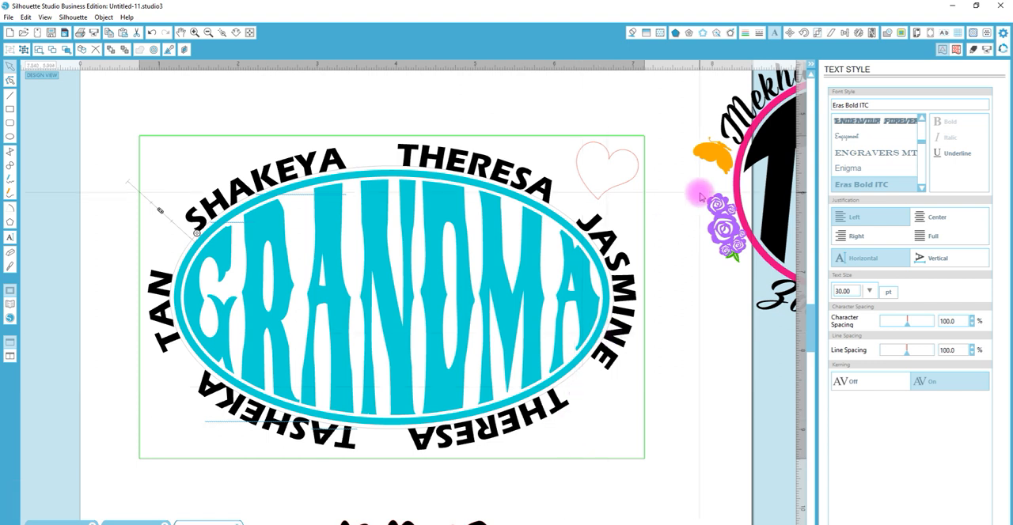
# Scale the heart outline down to about 0.40 in wide and place it between the first and second names
pyautogui.click(624, 191)
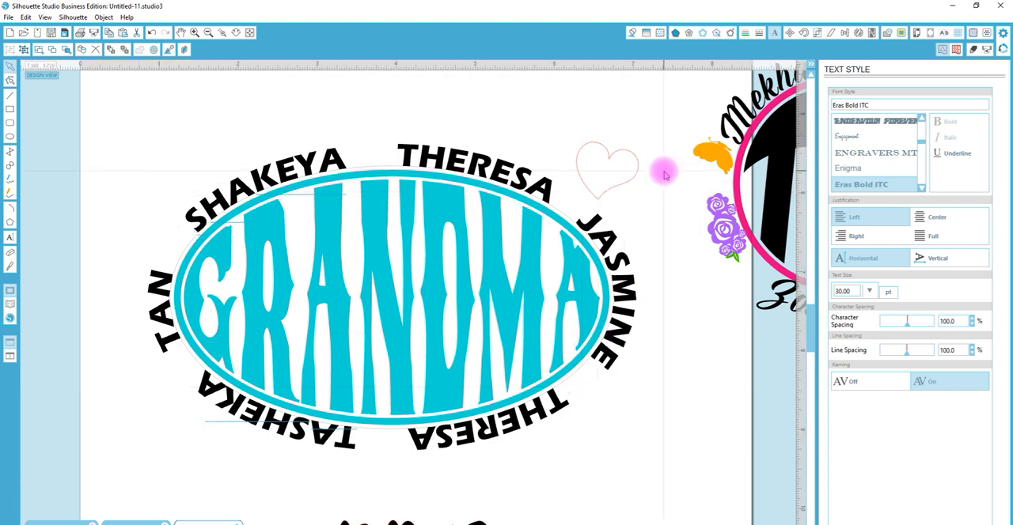
pyautogui.click(611, 163)
pyautogui.click(601, 225)
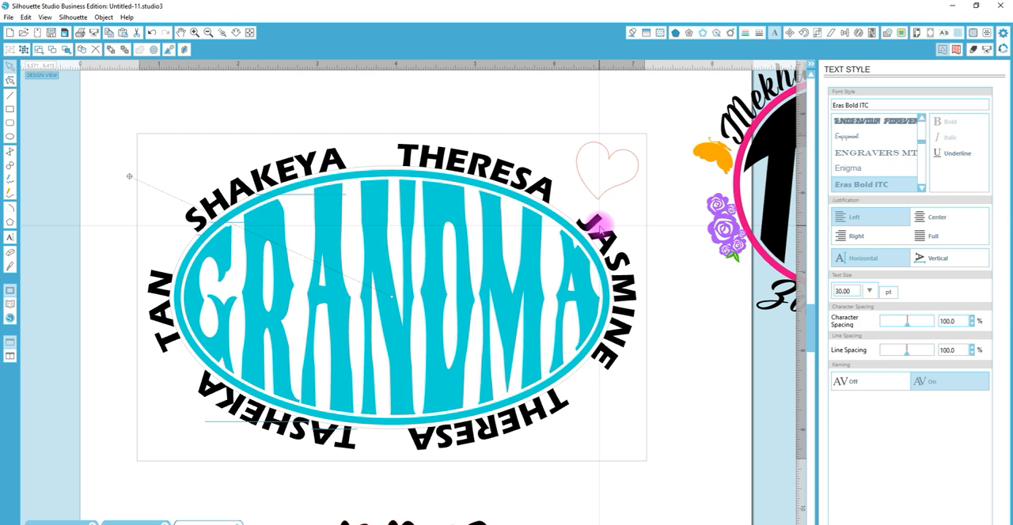
pyautogui.rightClick(601, 226)
pyautogui.click(640, 412)
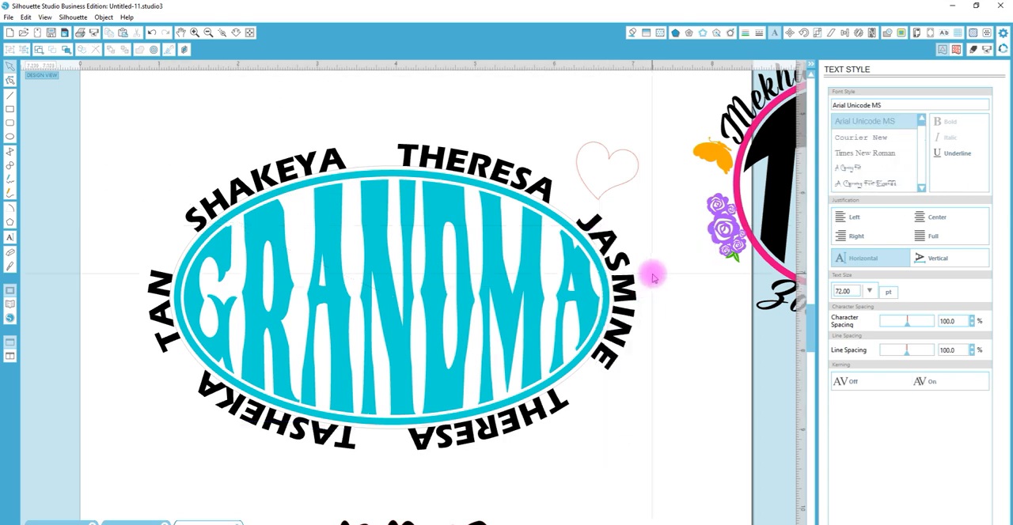
pyautogui.click(574, 220)
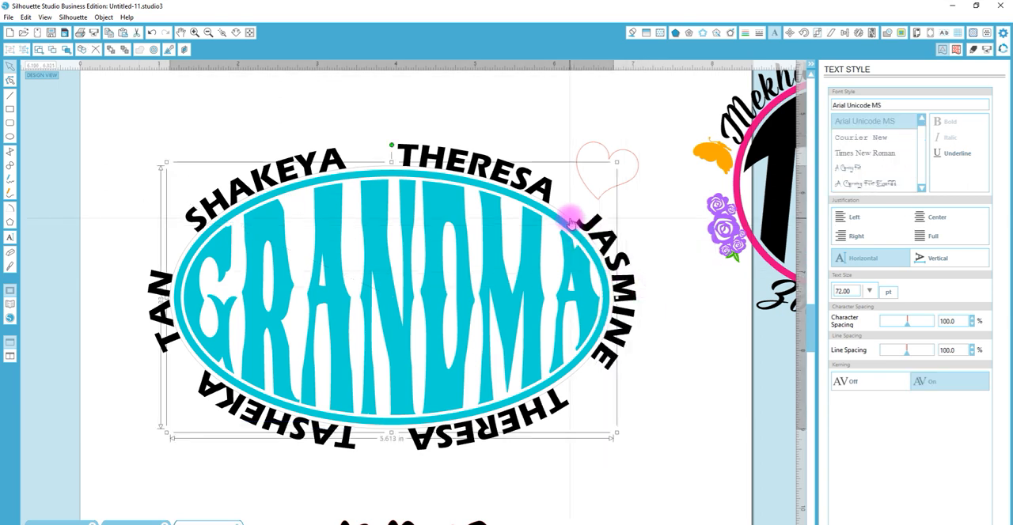
pyautogui.click(611, 153)
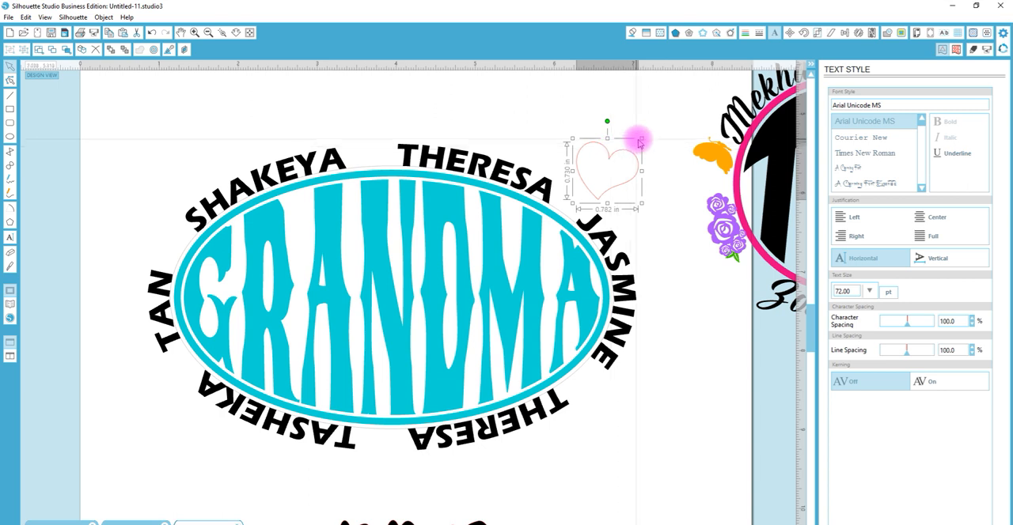
pyautogui.moveTo(640, 138); pyautogui.dragTo(399, 147)
pyautogui.click(237, 34)
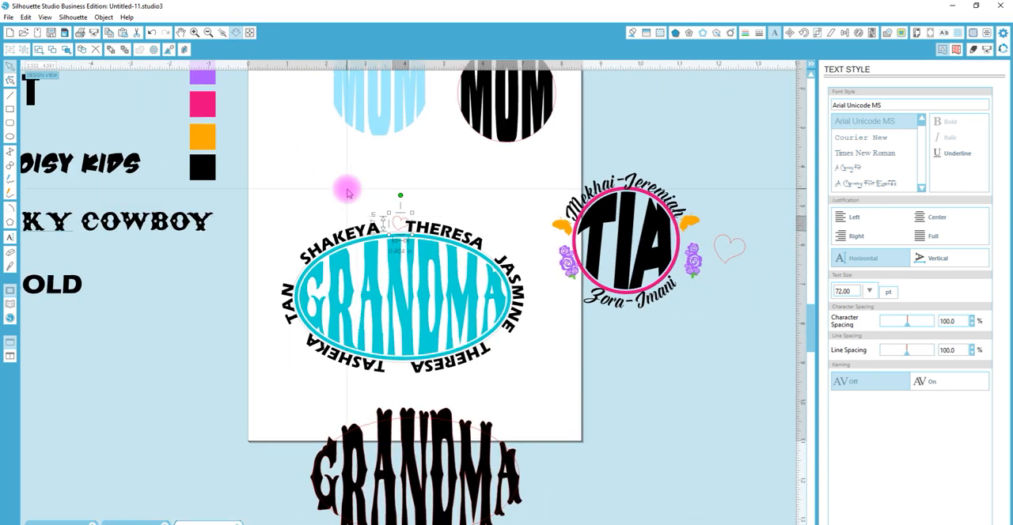
# Recolor the names around the GRANDMA ellipse by sampling the pink, orange and finally the purple swatch
pyautogui.click(360, 225)
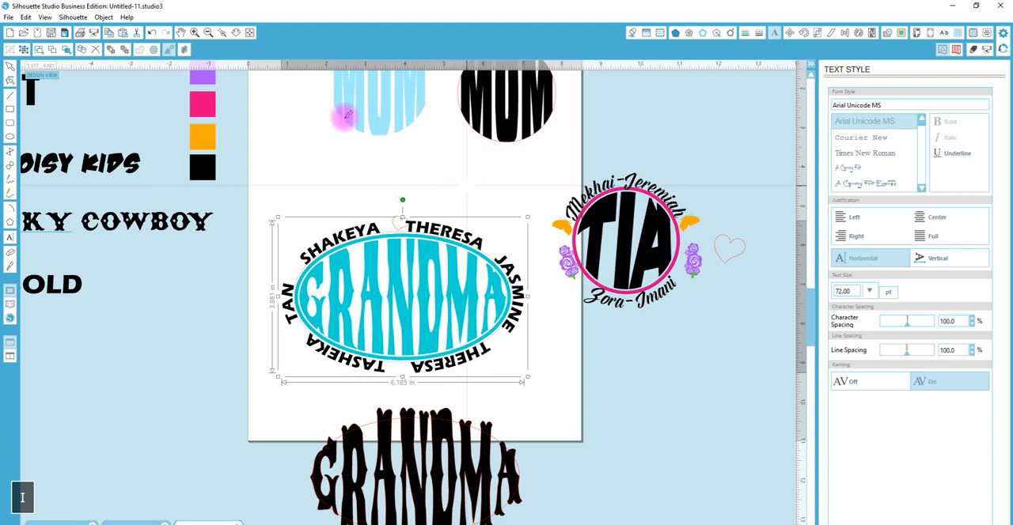
pyautogui.click(212, 106)
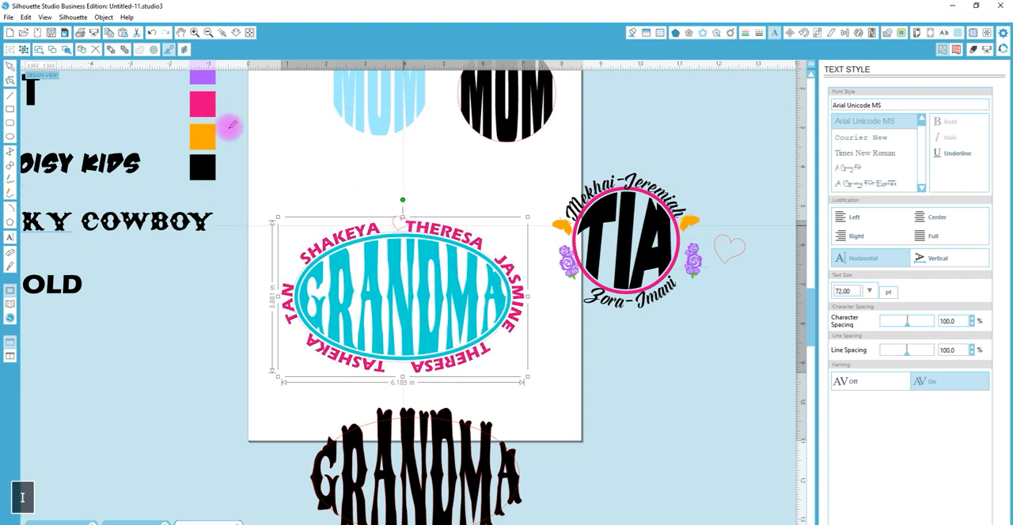
pyautogui.click(210, 134)
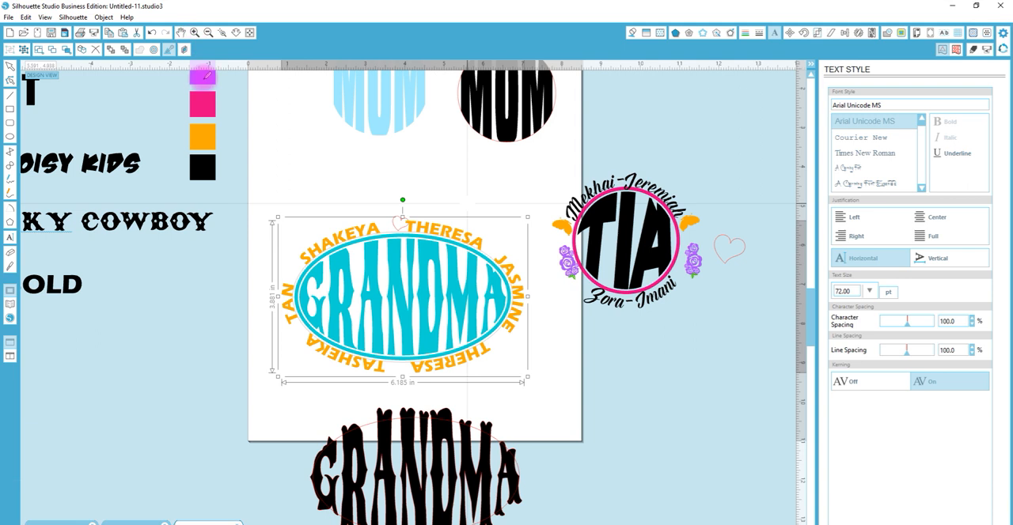
pyautogui.click(199, 73)
pyautogui.click(387, 147)
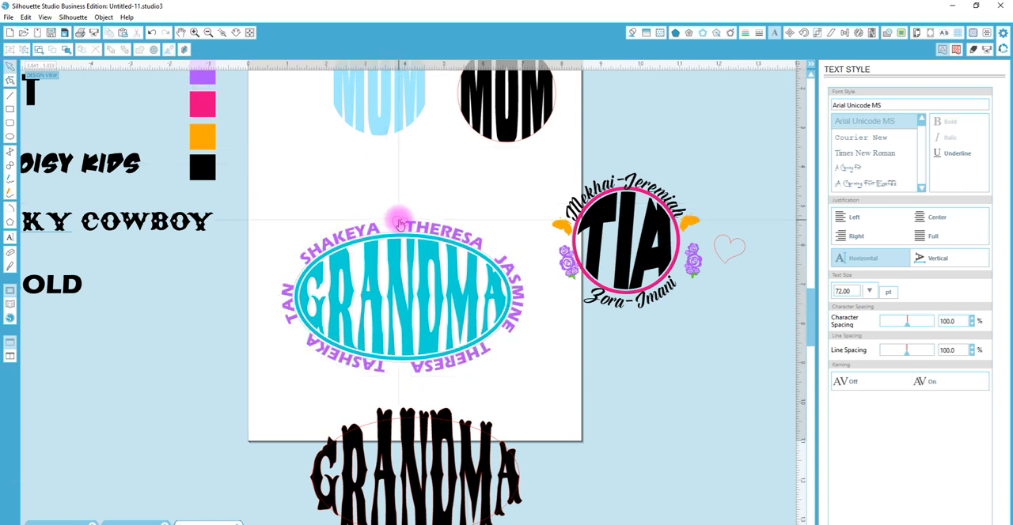
# Shrink the heart between the first and second names to about 0.31 in wide and tilt it slightly counterclockwise
pyautogui.click(394, 220)
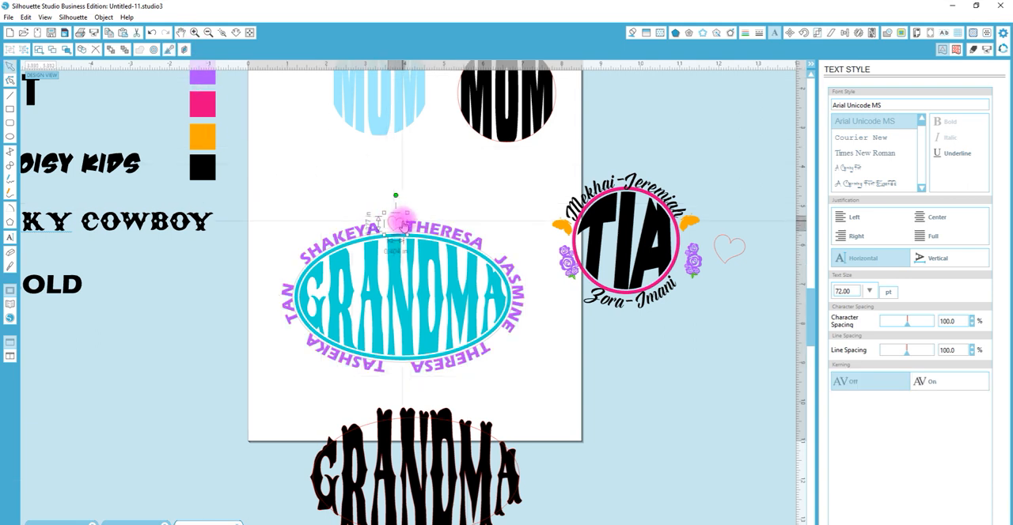
pyautogui.press('z')
pyautogui.moveTo(256, 206); pyautogui.dragTo(537, 367)
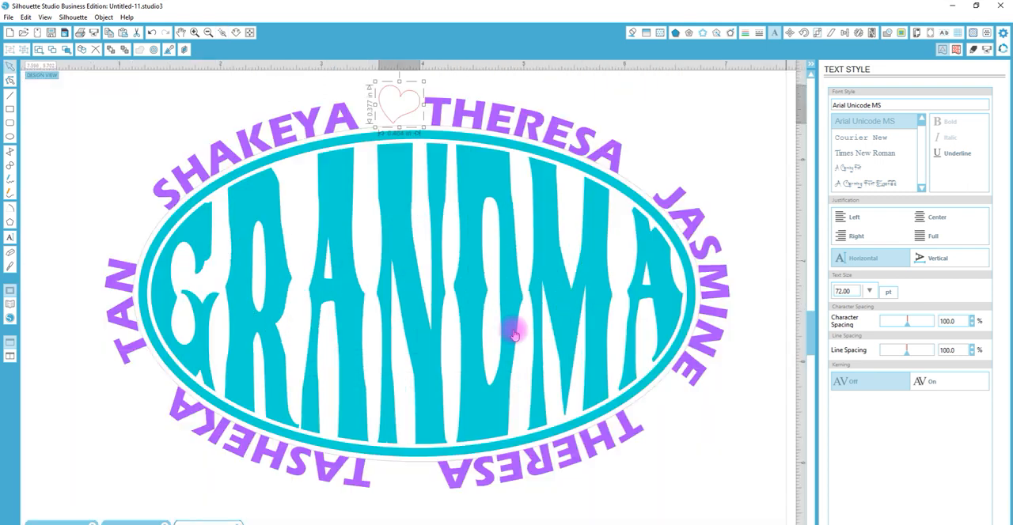
pyautogui.moveTo(421, 81); pyautogui.dragTo(384, 74)
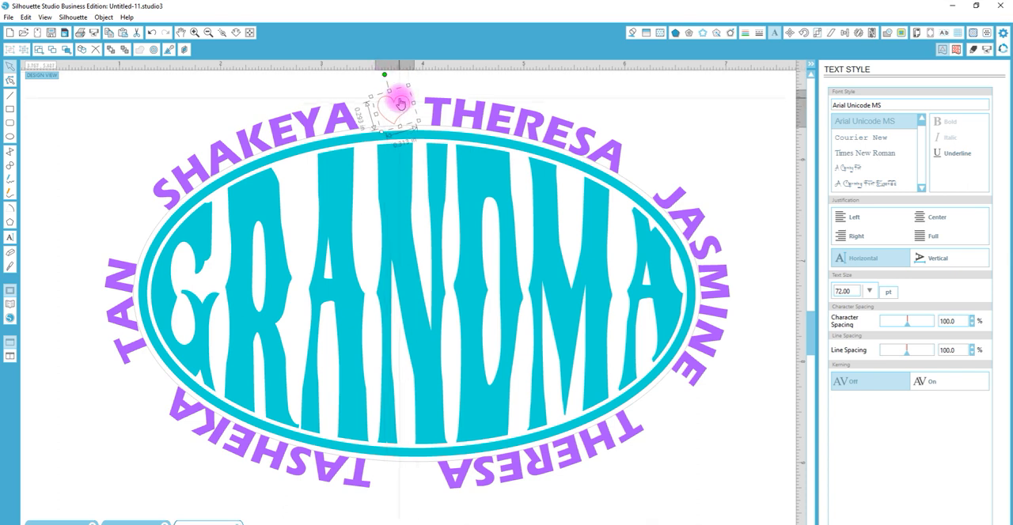
# Duplicate the small heart into the gap between the second and third names
pyautogui.moveTo(401, 101); pyautogui.dragTo(640, 167)
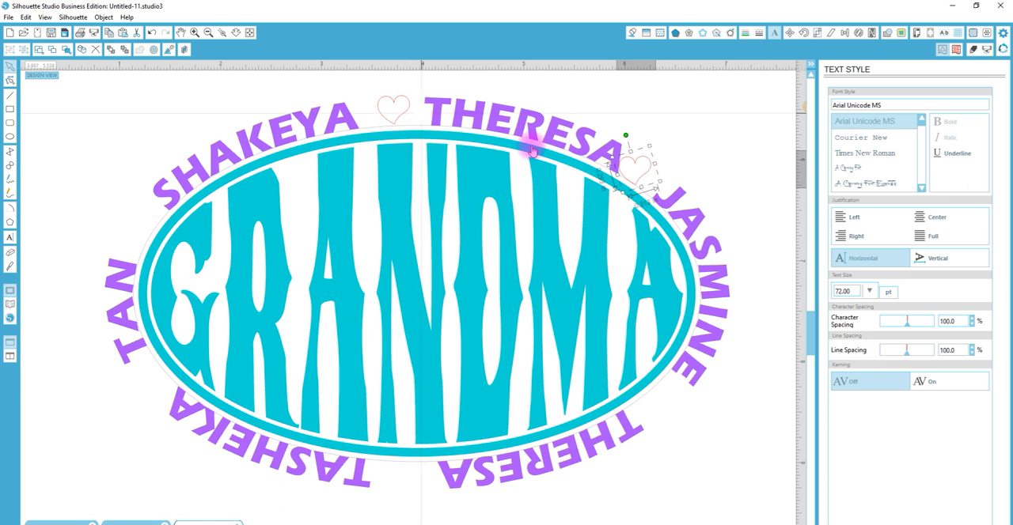
pyautogui.moveTo(651, 169); pyautogui.dragTo(643, 191)
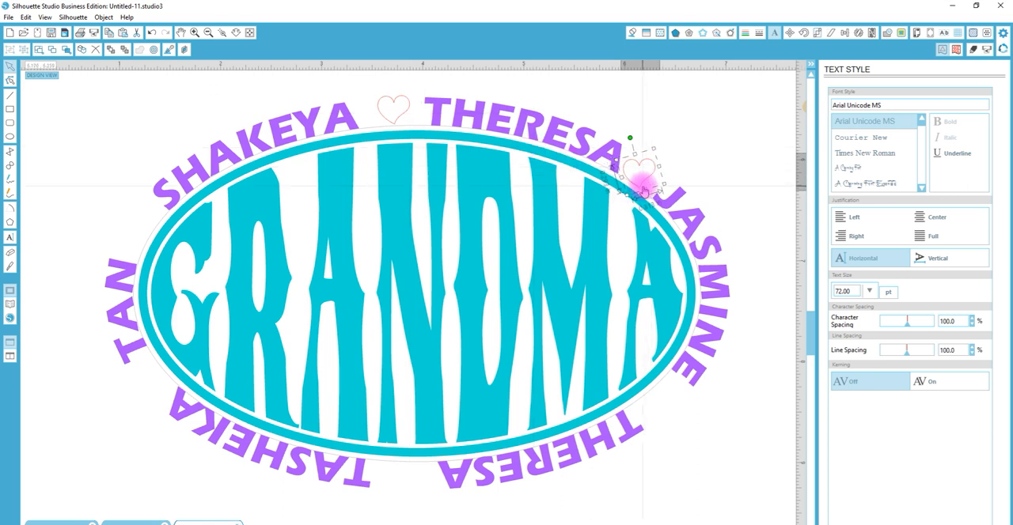
# Set the copied heart's rotation center at its tip, resting on the outer ellipse outline, and rotate it clockwise to follow the curve
pyautogui.click(222, 32)
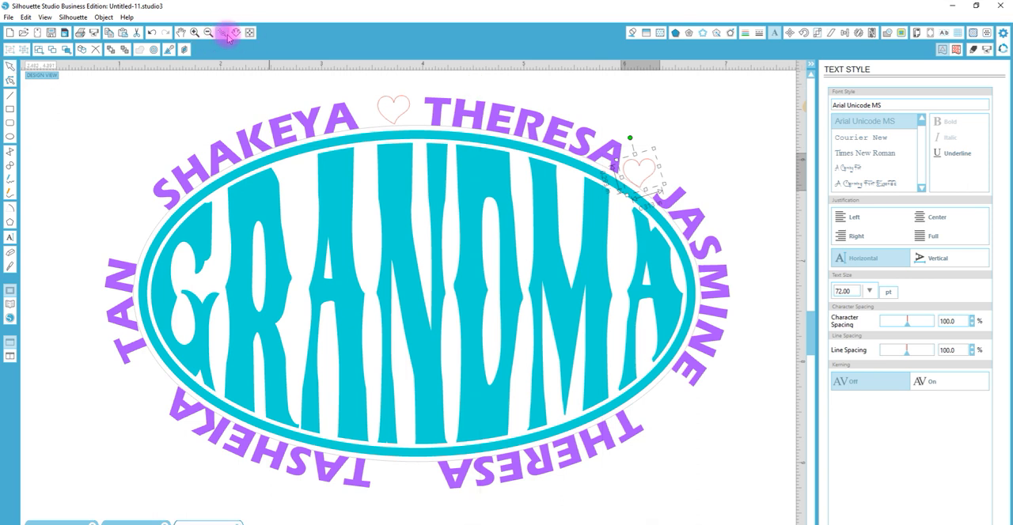
pyautogui.click(637, 187)
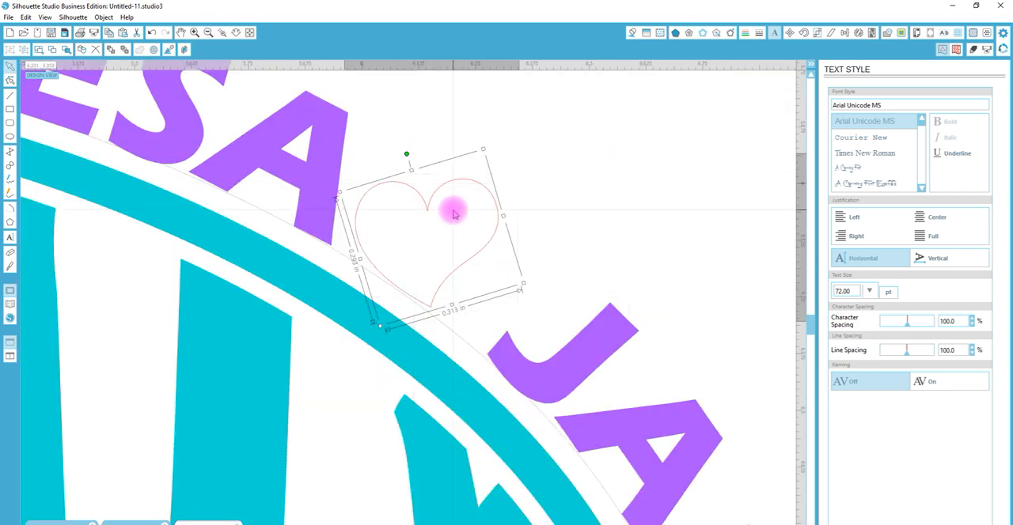
pyautogui.press('o')
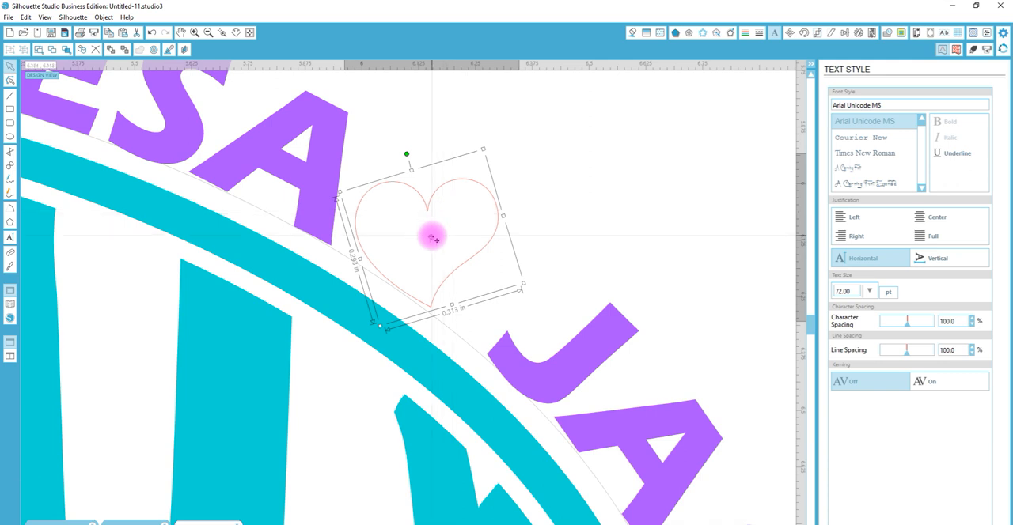
pyautogui.moveTo(431, 239); pyautogui.dragTo(434, 309)
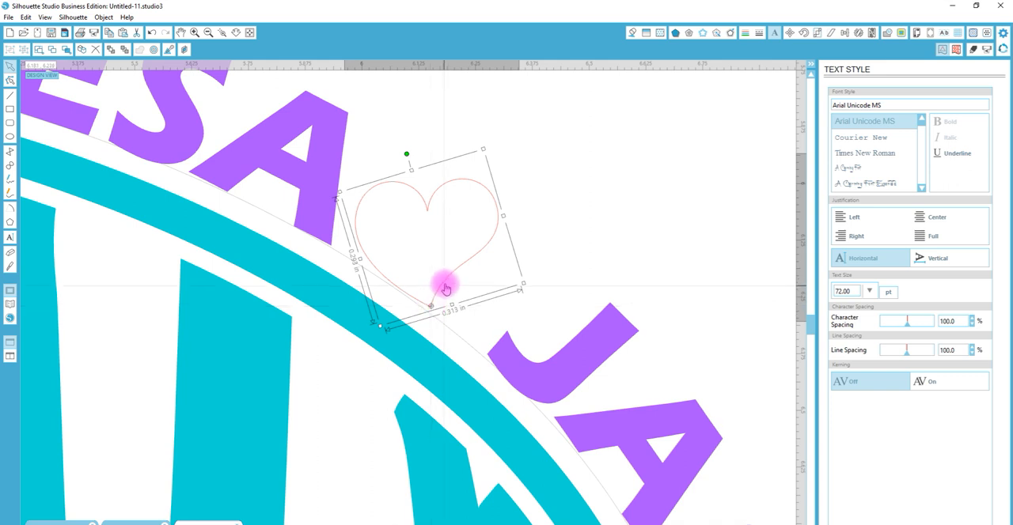
pyautogui.moveTo(444, 290); pyautogui.dragTo(437, 289)
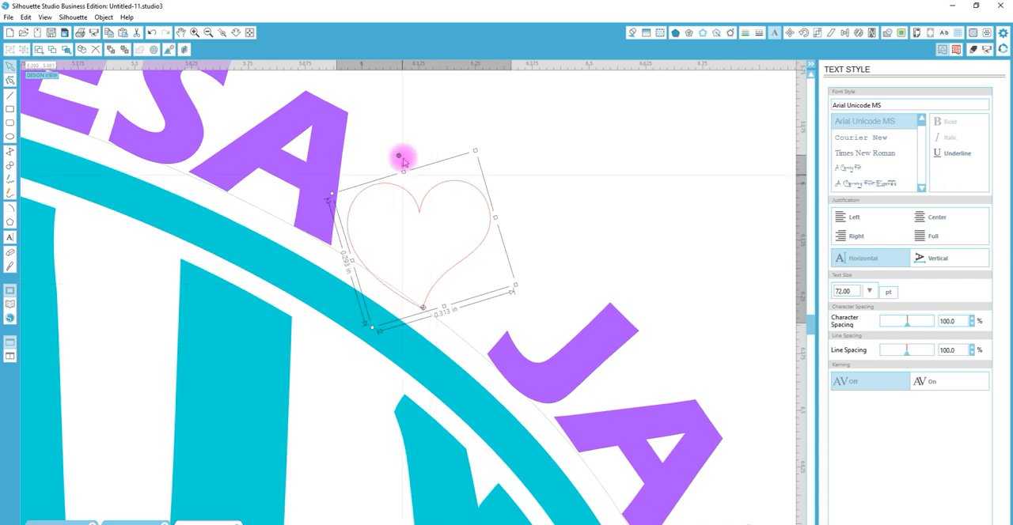
pyautogui.moveTo(399, 155); pyautogui.dragTo(503, 142)
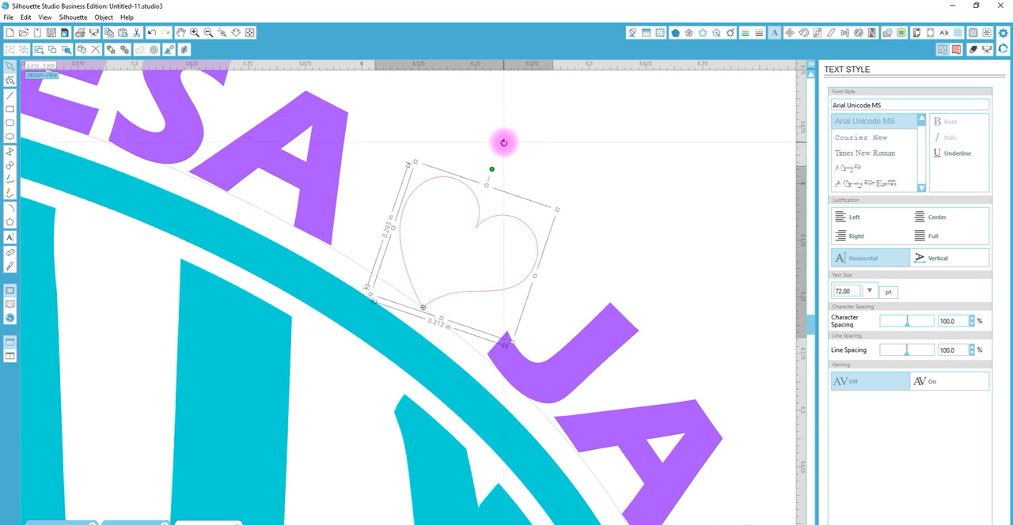
# Duplicate the rotated heart from beside the second name into the gap between the third and fourth names
pyautogui.click(237, 32)
pyautogui.moveTo(294, 340); pyautogui.dragTo(321, 100)
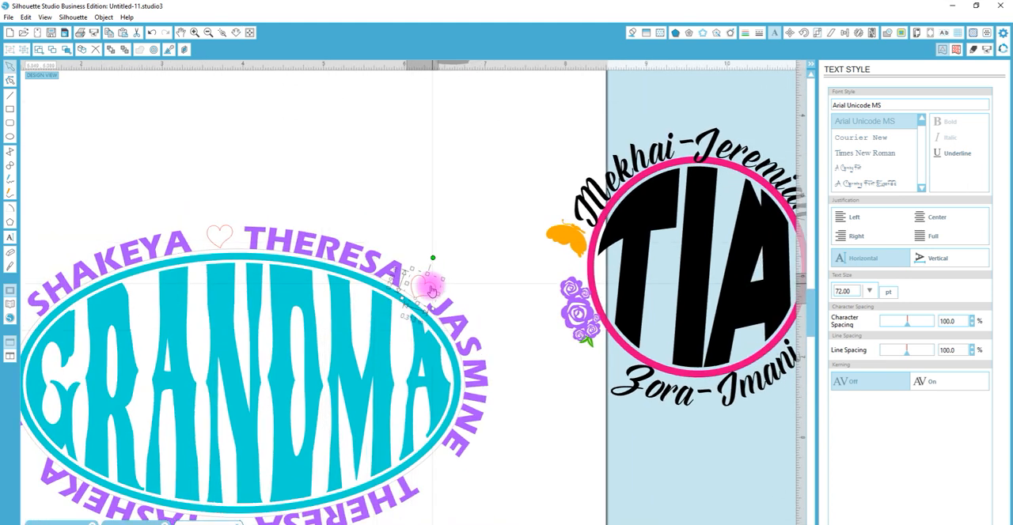
pyautogui.moveTo(430, 284); pyautogui.dragTo(434, 466)
pyautogui.press('alt')
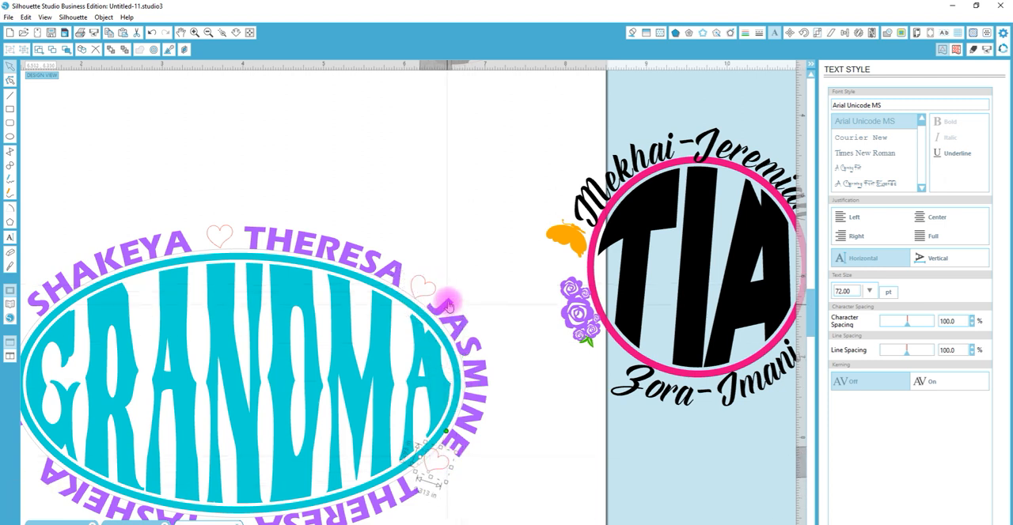
# Try to nudge the heart between the second and third names outward, and undo the last changes
pyautogui.moveTo(435, 292); pyautogui.dragTo(448, 287)
pyautogui.click(449, 288)
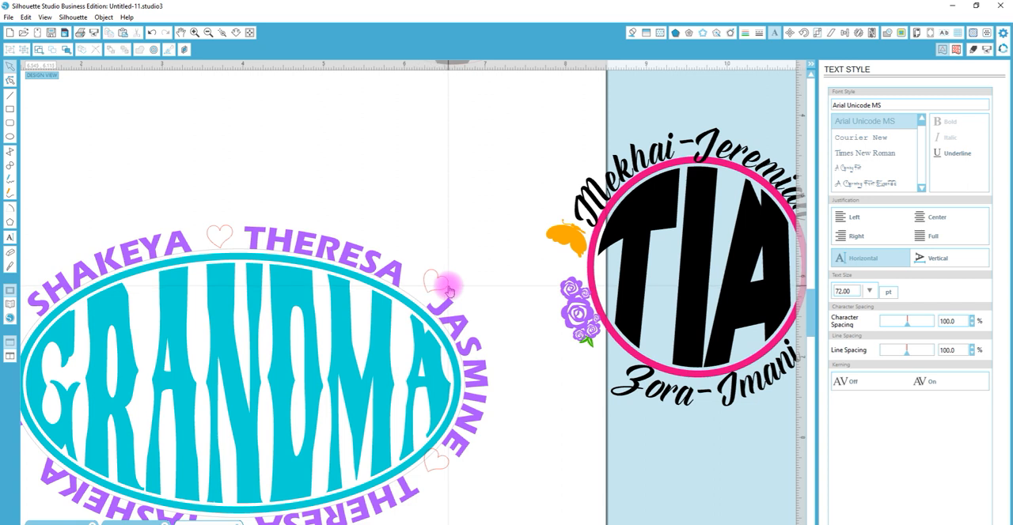
pyautogui.hotkey('ctrl', 'z')
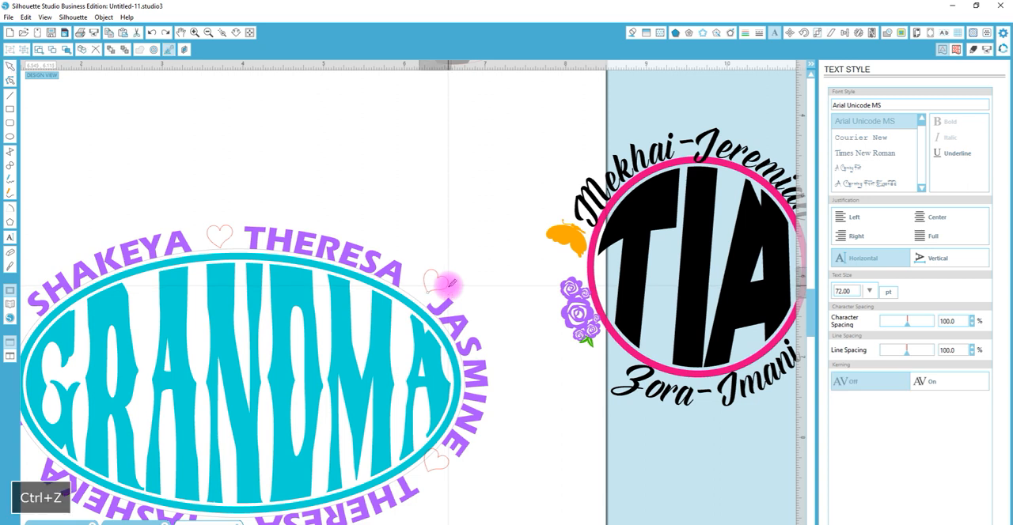
pyautogui.hotkey('ctrl', 'z')
# Move the heart between the third and fourth names onto the outer ellipse outline and rotate it clockwise about its tip to follow the curve
pyautogui.click(223, 33)
pyautogui.click(429, 464)
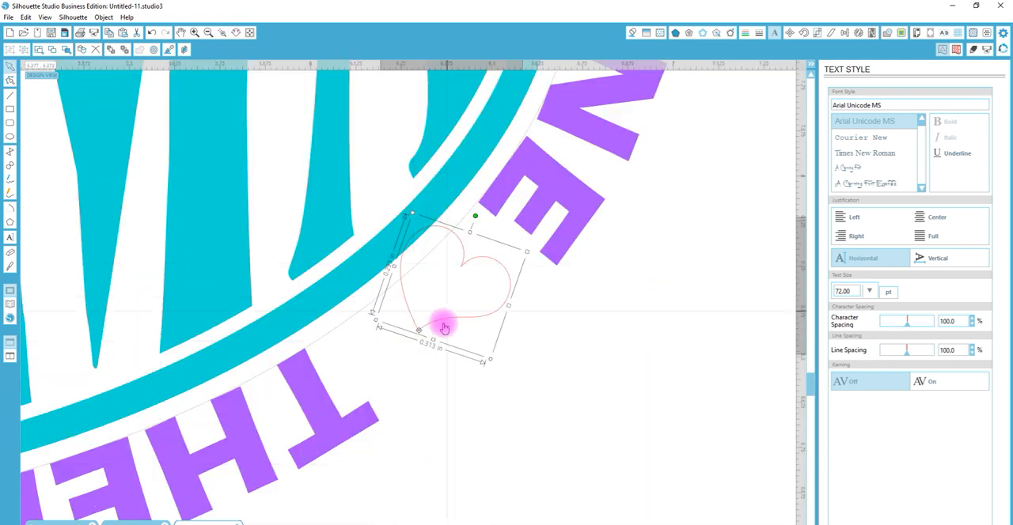
pyautogui.moveTo(420, 331); pyautogui.dragTo(426, 274)
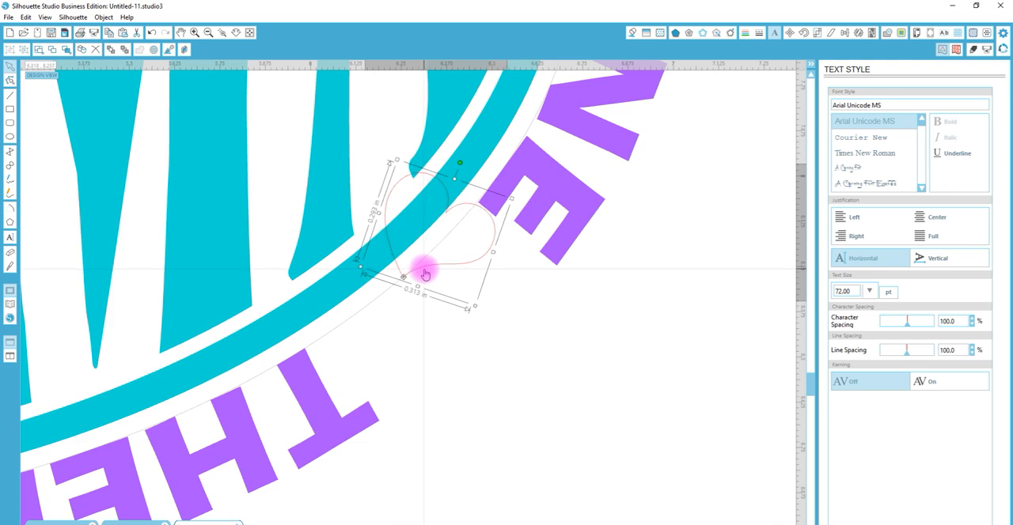
pyautogui.moveTo(459, 163); pyautogui.dragTo(504, 388)
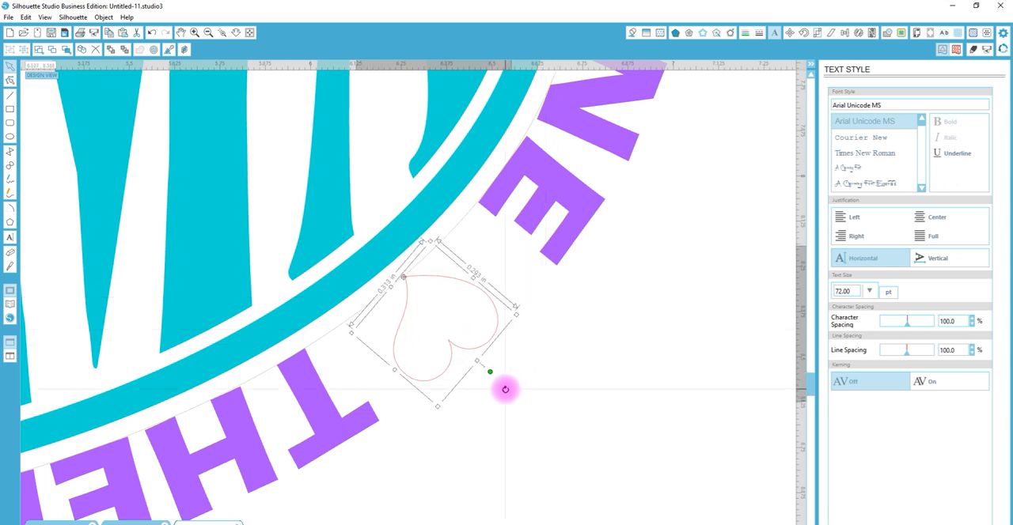
# Duplicate the heart into the gap between the fourth and fifth names and rotate the copy so its tip points up at the ellipse
pyautogui.click(239, 35)
pyautogui.moveTo(309, 299); pyautogui.dragTo(325, 140)
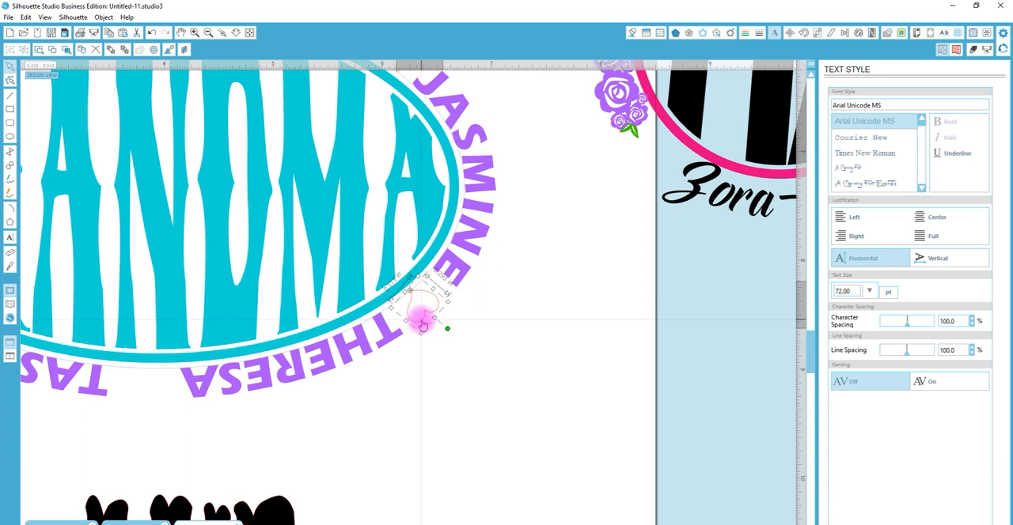
pyautogui.moveTo(422, 324); pyautogui.dragTo(150, 400)
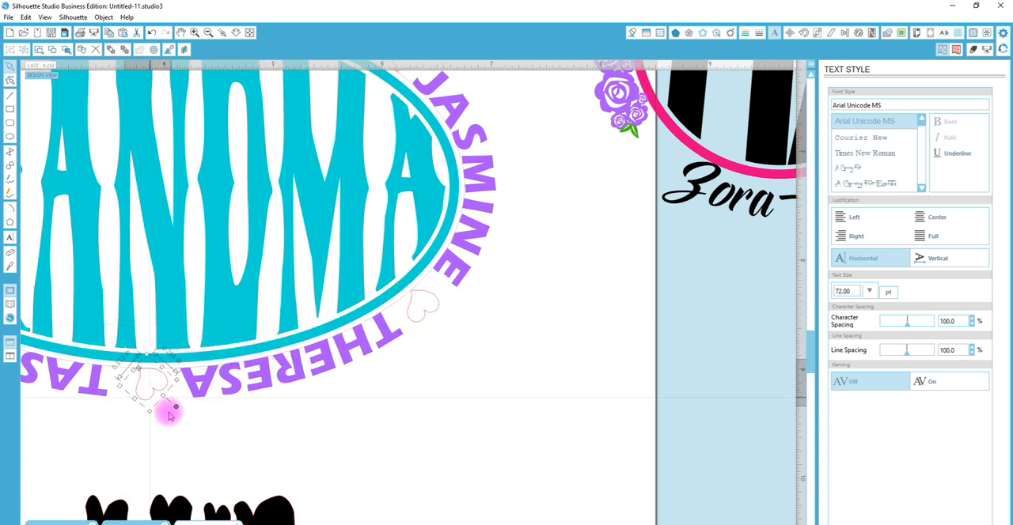
pyautogui.moveTo(175, 407); pyautogui.dragTo(150, 397)
# Place hearts in the gaps between the fifth and sixth and the sixth and first names, rotated to follow the curve
pyautogui.moveTo(365, 523); pyautogui.dragTo(348, 521)
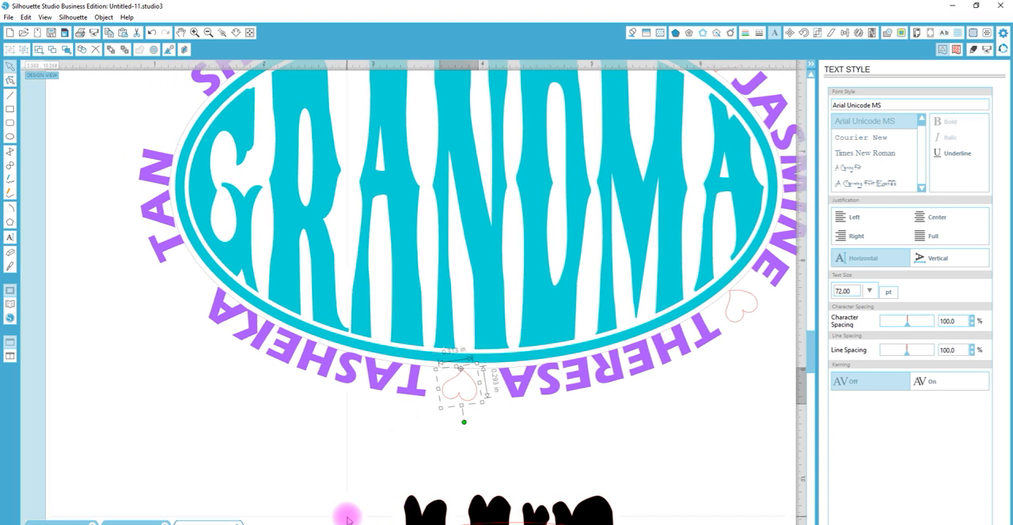
pyautogui.moveTo(471, 405); pyautogui.dragTo(158, 99)
pyautogui.click(181, 291)
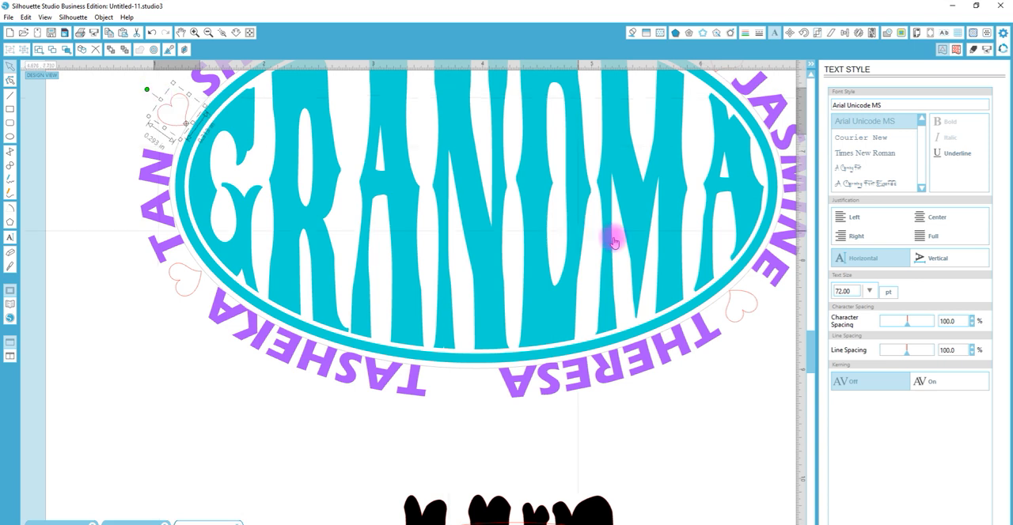
# Select all five hearts around the ellipse together and fill them with the pink from the sample color squares
pyautogui.moveTo(812, 354); pyautogui.dragTo(814, 329)
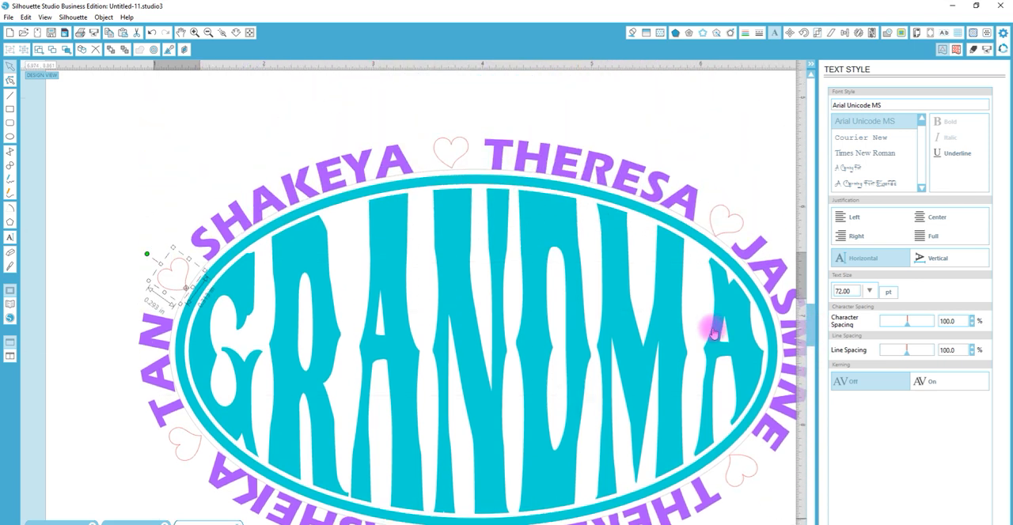
pyautogui.keyDown('shift'); pyautogui.click(459, 144); pyautogui.keyUp('shift')
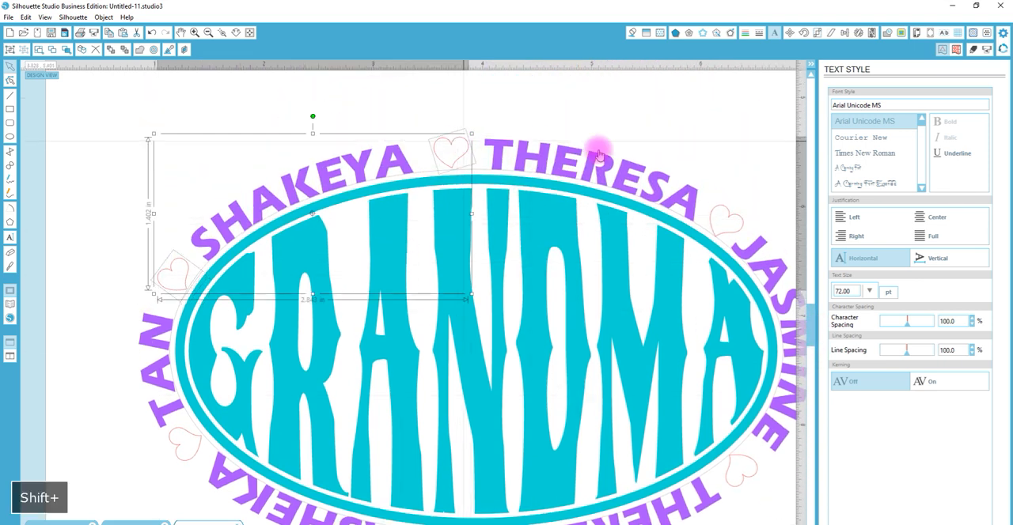
pyautogui.keyDown('shift'); pyautogui.click(732, 214); pyautogui.keyUp('shift')
pyautogui.keyDown('shift'); pyautogui.click(744, 471); pyautogui.keyUp('shift')
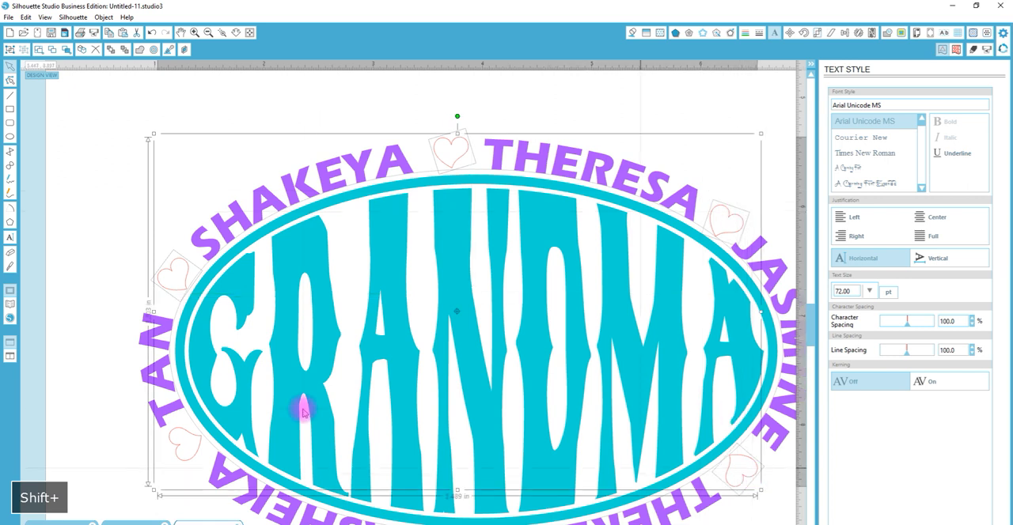
pyautogui.keyDown('shift'); pyautogui.click(192, 457); pyautogui.keyUp('shift')
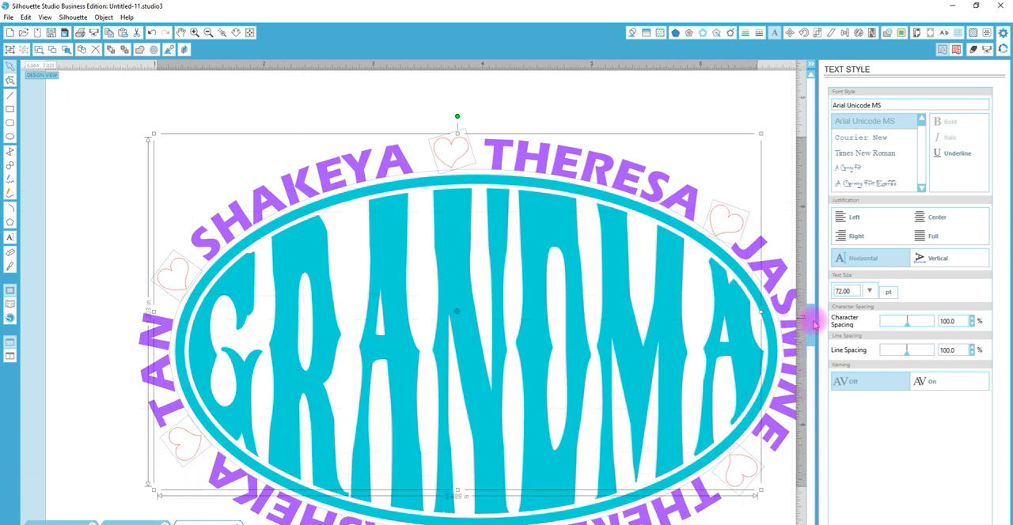
pyautogui.scroll(-4, 751, 320)
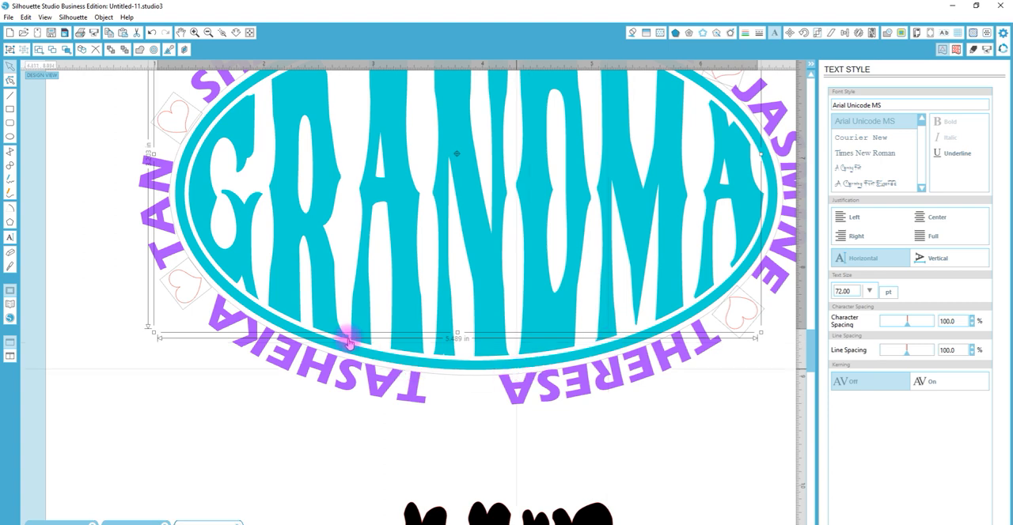
pyautogui.click(237, 33)
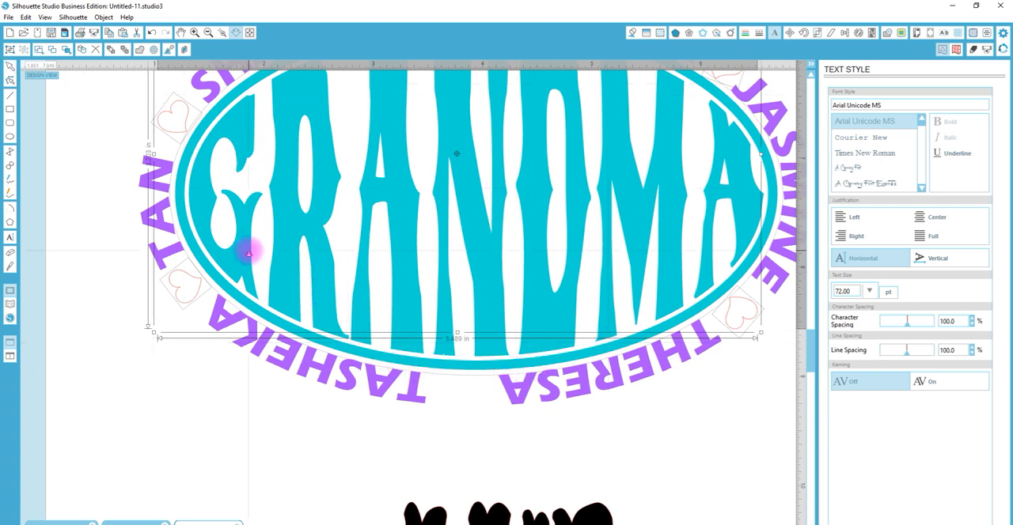
pyautogui.moveTo(250, 251); pyautogui.dragTo(271, 97)
pyautogui.press('i')
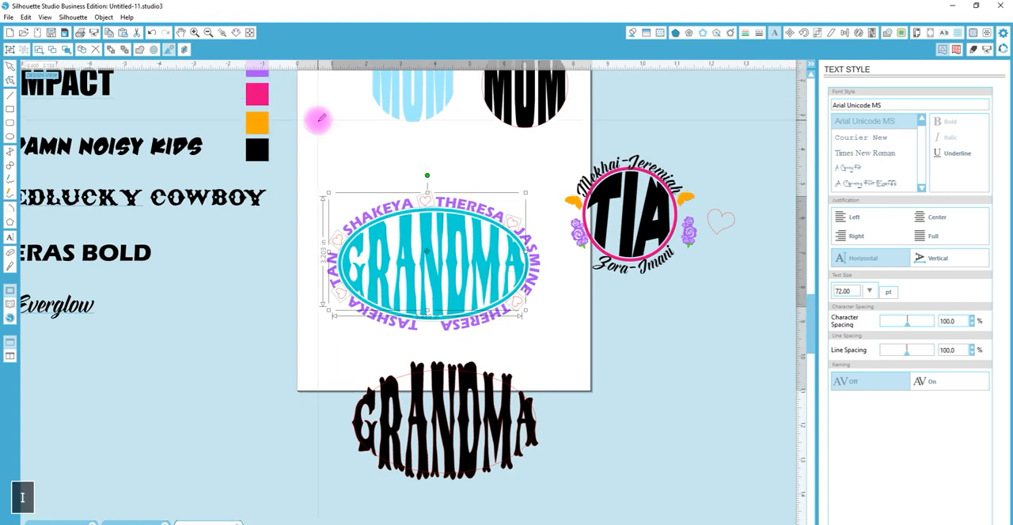
pyautogui.click(263, 89)
pyautogui.click(485, 182)
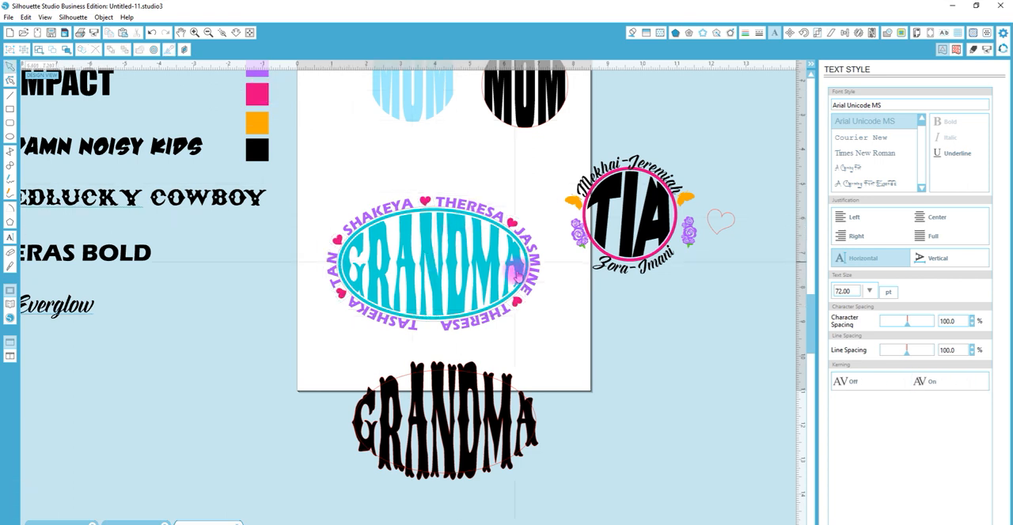
# Duplicate a pink heart into the gap between the fourth and fifth names and rotate it so its tip rests against the ellipse
pyautogui.moveTo(519, 302); pyautogui.dragTo(429, 326)
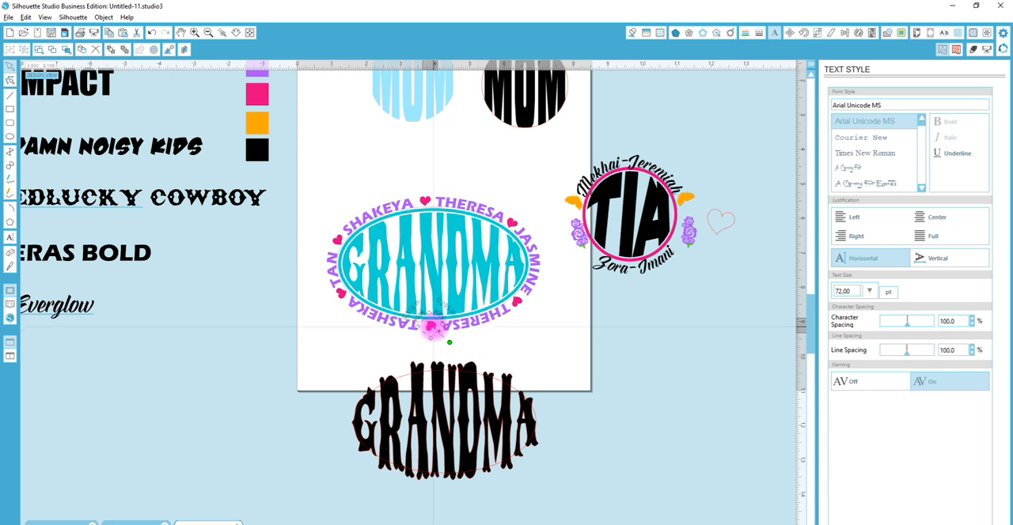
pyautogui.press('z')
pyautogui.click(432, 315)
pyautogui.moveTo(426, 348); pyautogui.dragTo(434, 351)
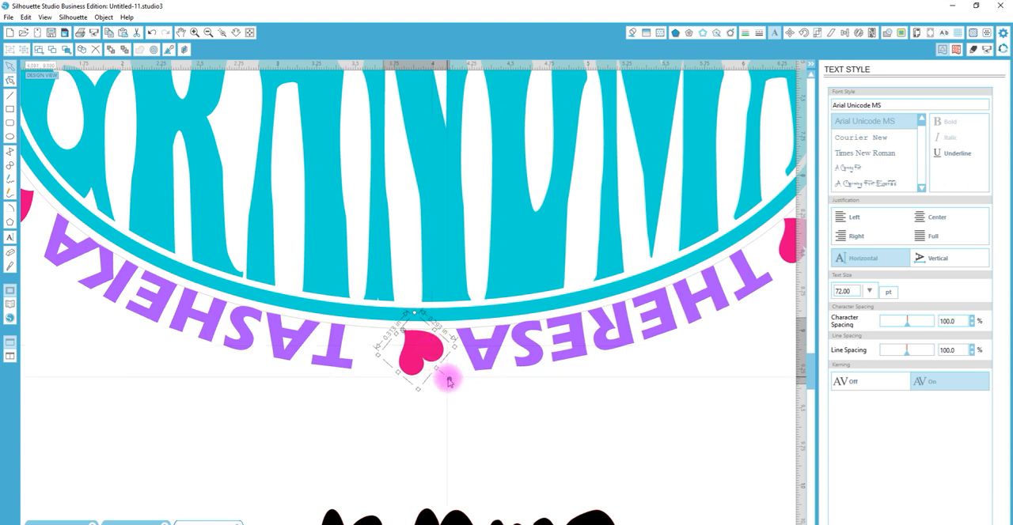
pyautogui.moveTo(450, 380); pyautogui.dragTo(421, 366)
# Delete the thin outer ellipse outline that served as the guide for the names and hearts
pyautogui.click(236, 33)
pyautogui.moveTo(305, 306); pyautogui.dragTo(286, 142)
pyautogui.click(458, 170)
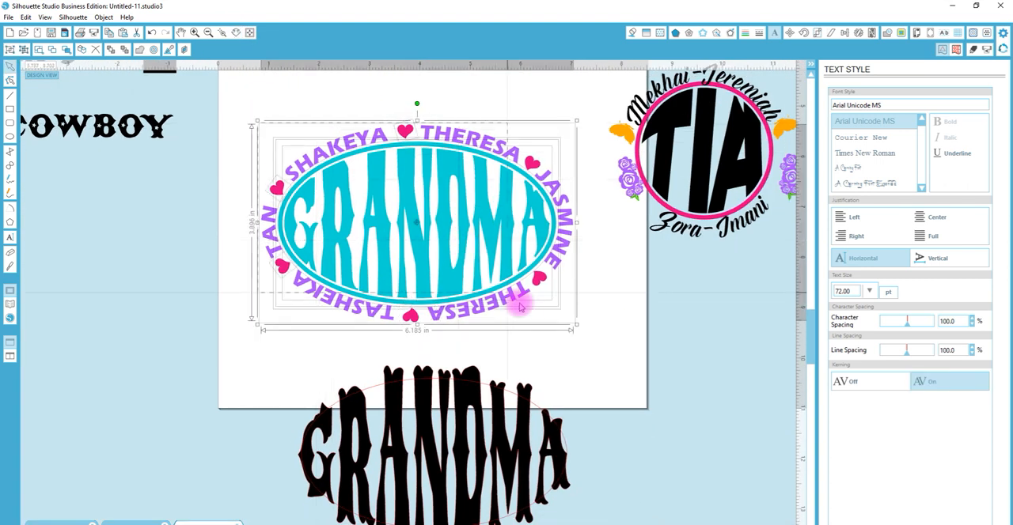
pyautogui.moveTo(559, 332); pyautogui.dragTo(580, 341)
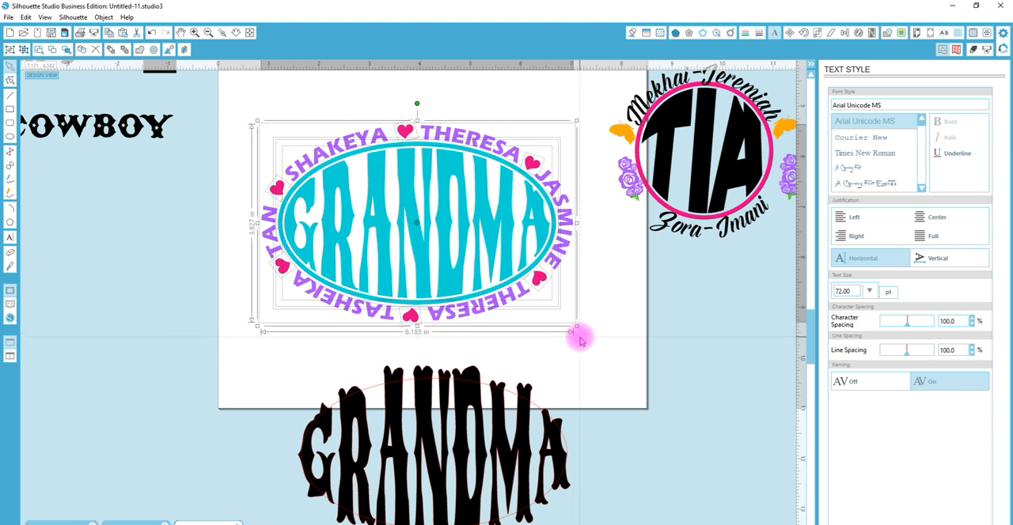
pyautogui.click(596, 250)
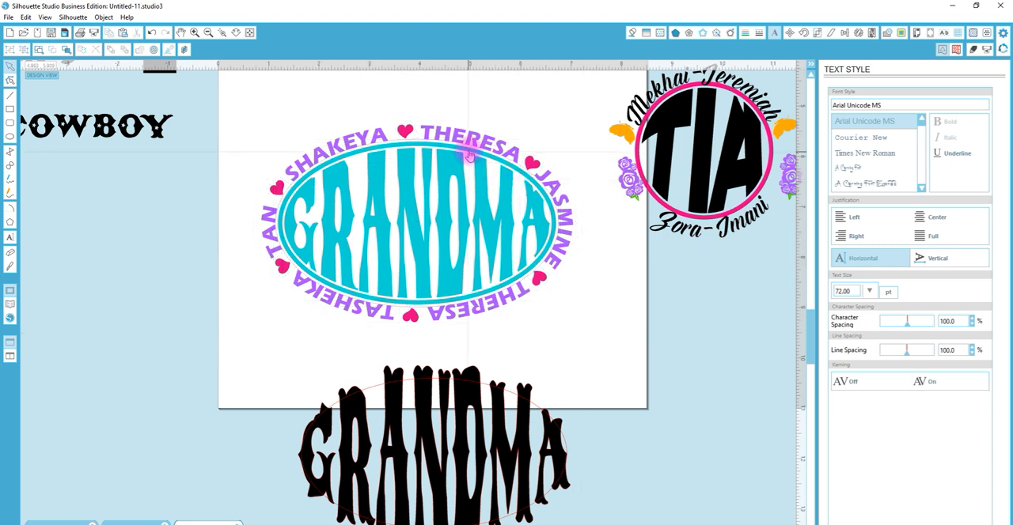
pyautogui.click(417, 143)
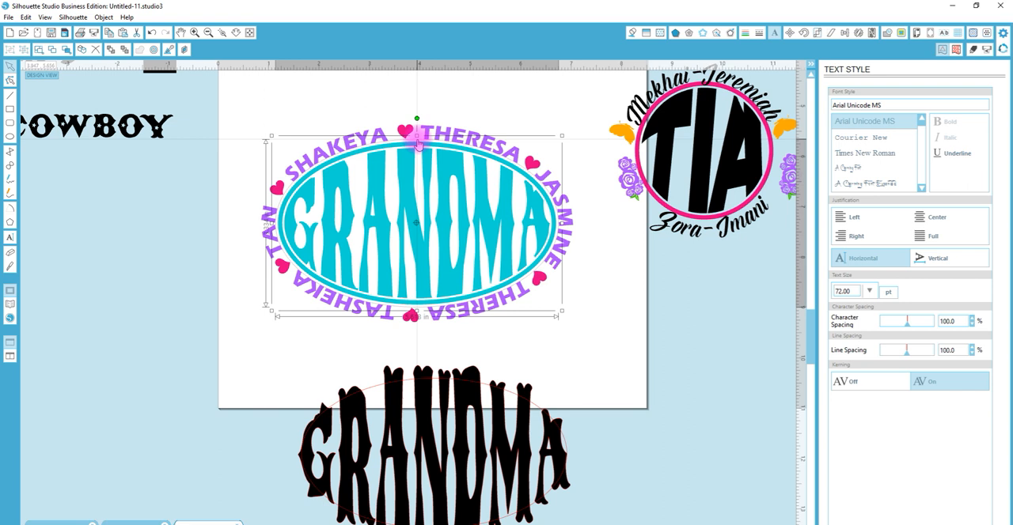
pyautogui.press('Delete')
# Recolor the teal elliptical ring around GRANDMA with the orange from the sample color squares
pyautogui.click(240, 33)
pyautogui.moveTo(303, 235); pyautogui.dragTo(308, 175)
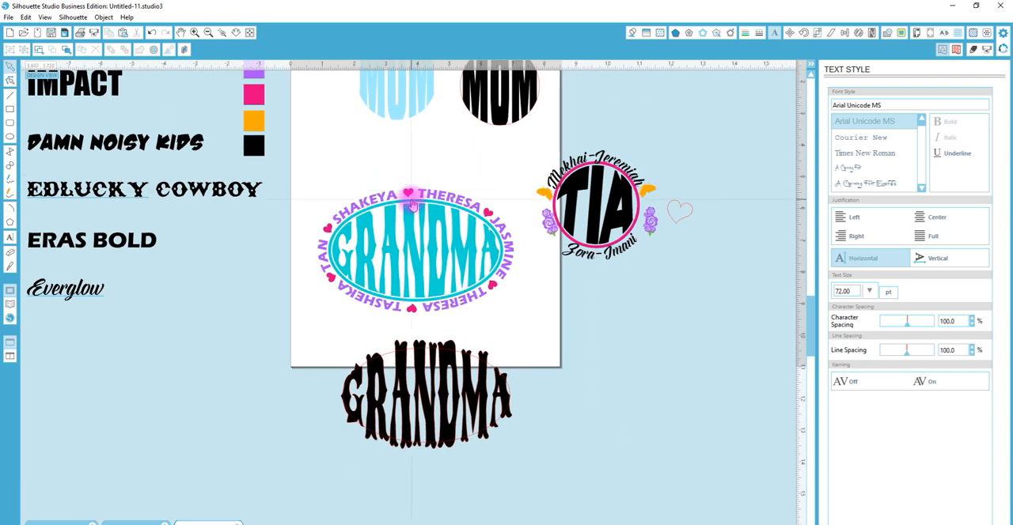
pyautogui.click(411, 204)
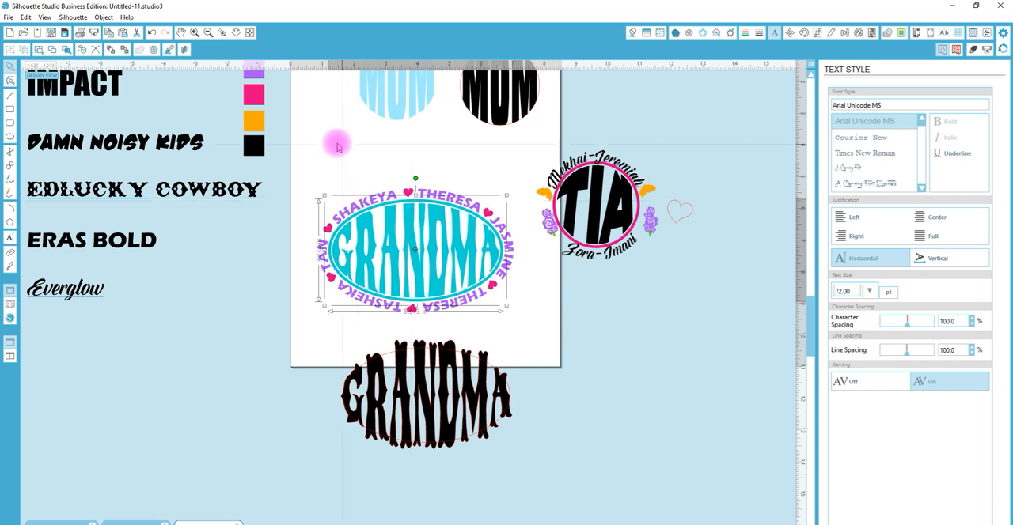
pyautogui.press('i')
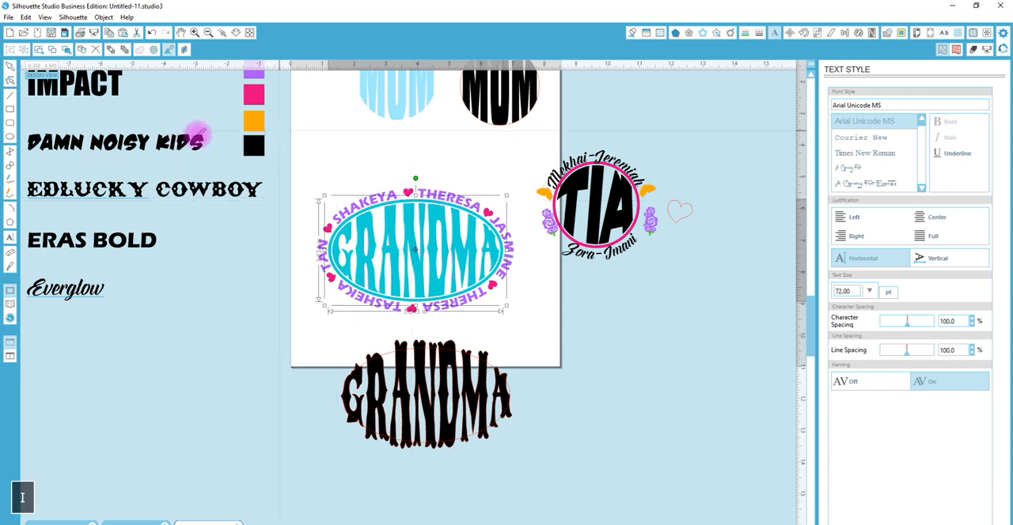
pyautogui.click(253, 120)
pyautogui.click(548, 290)
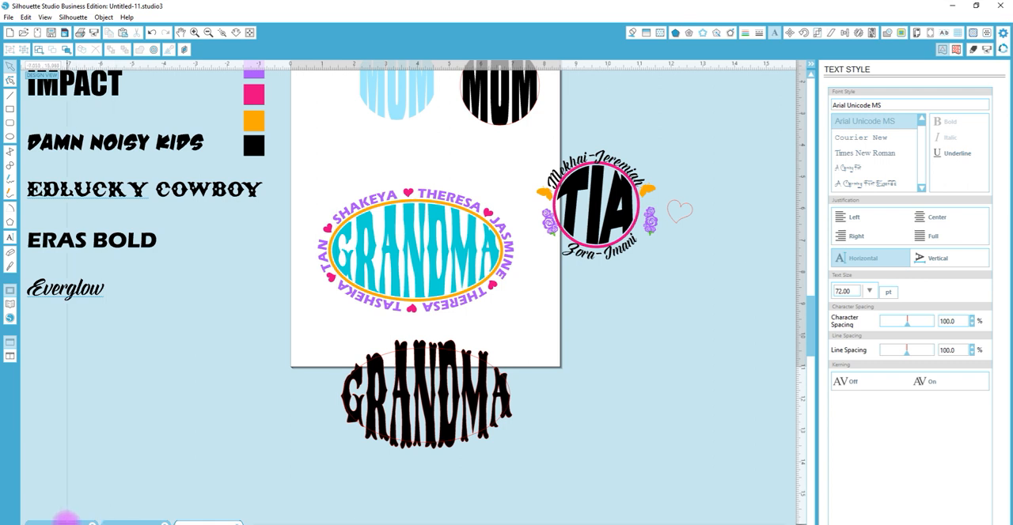
# Switch to the open Class Banner document
pyautogui.click(62, 520)
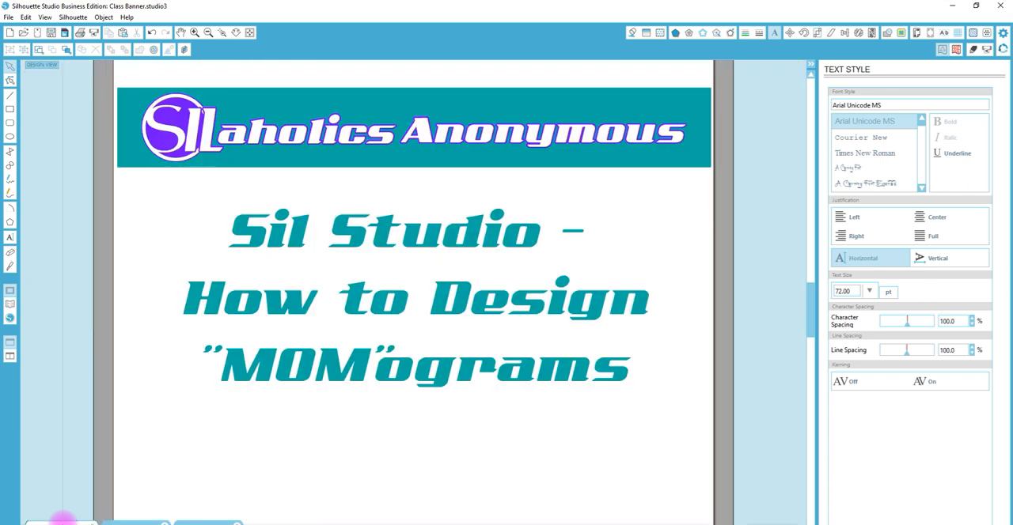